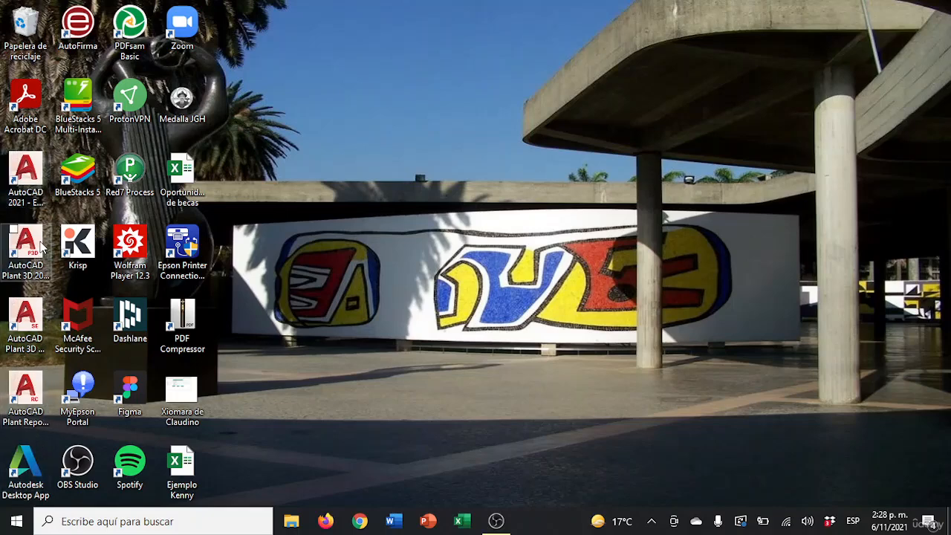
Look over the desktop shortcuts for AutoCAD 2021, Plant 3D, Plant 3D Spec Editor and Plant Report Creator.
left_click(29, 198)
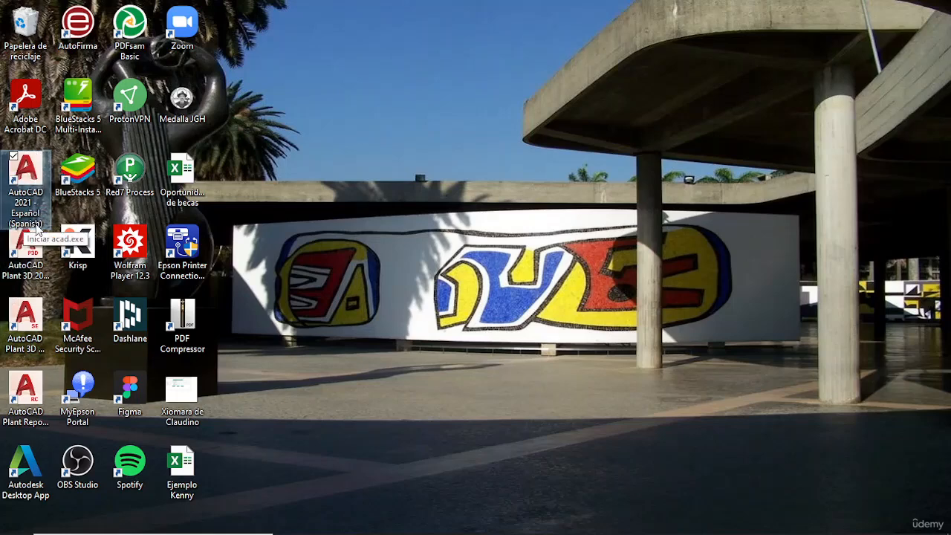
left_click(31, 254)
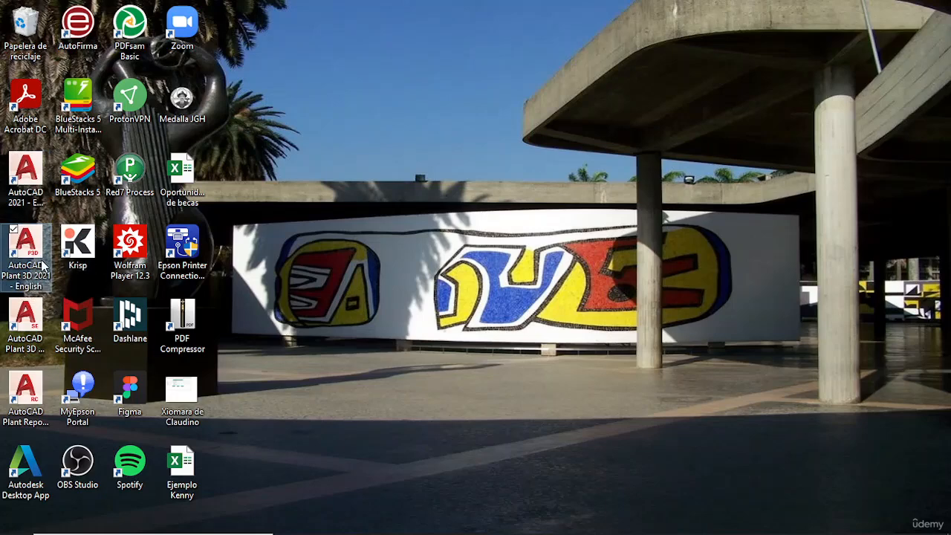
left_click(30, 321)
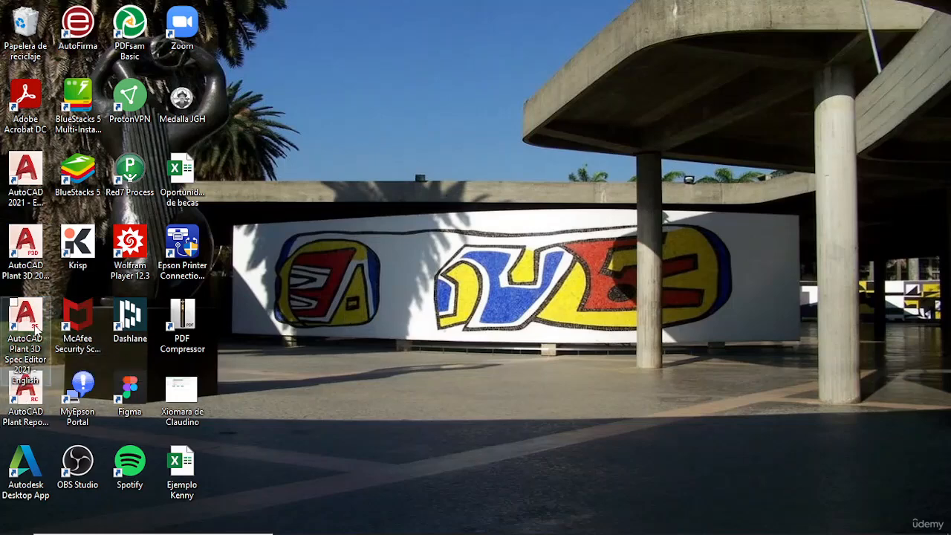
left_click(21, 406)
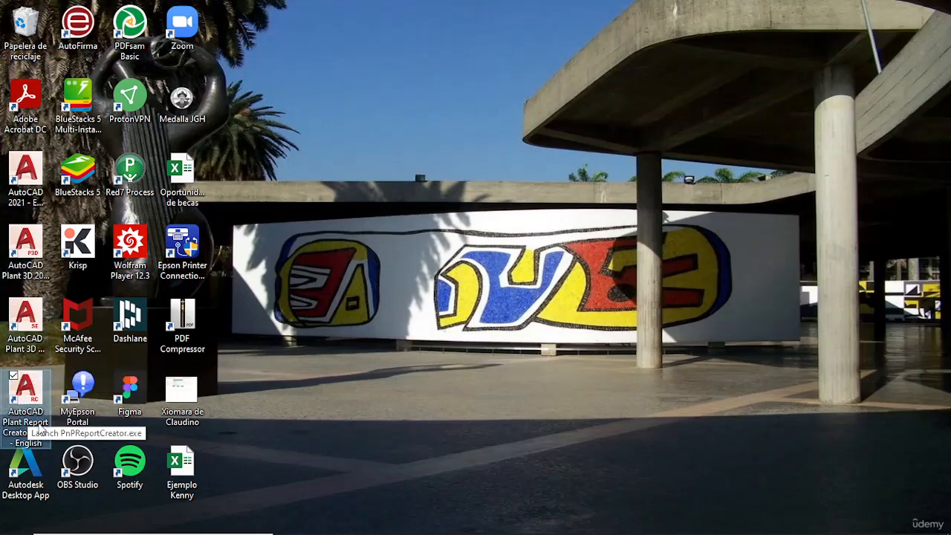
left_click(312, 362)
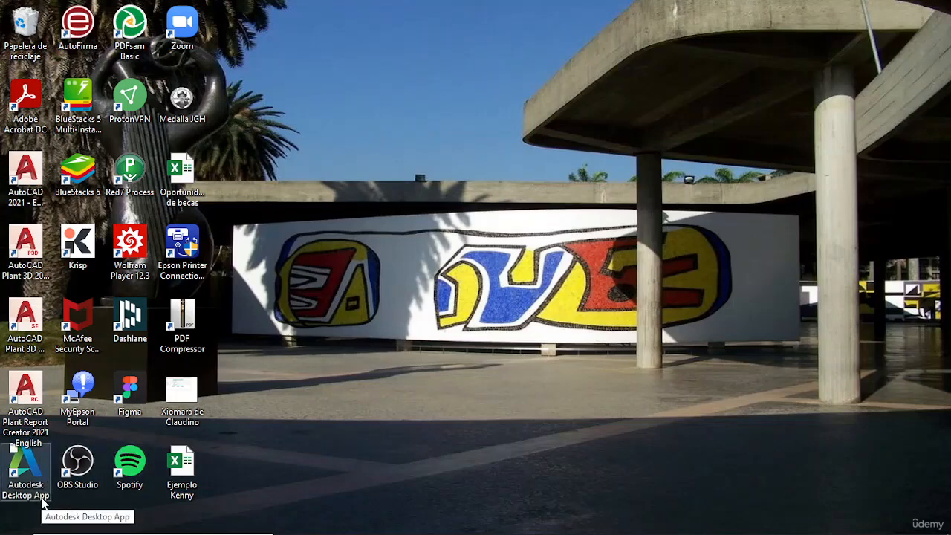
Launch AutoCAD 2021 and browse the sample drawings to the Mechanical Sample folder.
left_click(29, 202)
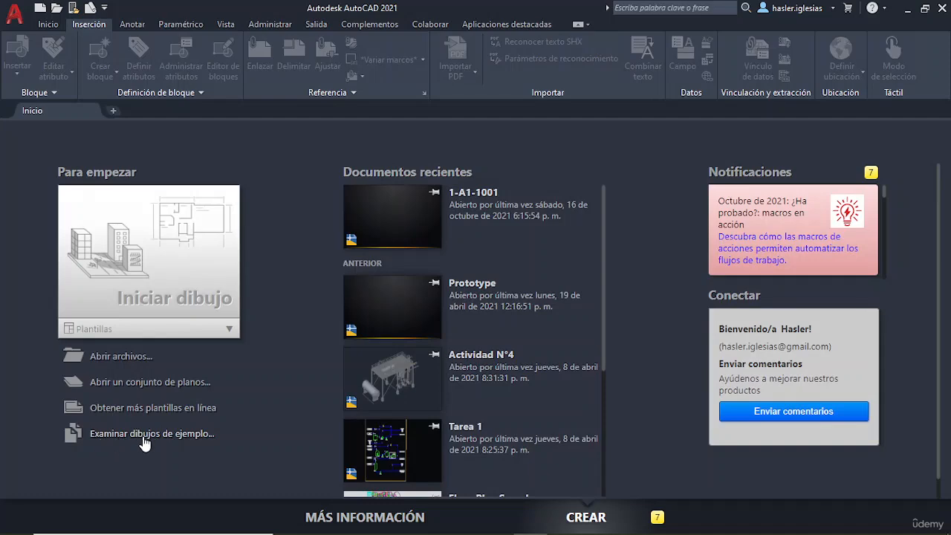
left_click(178, 435)
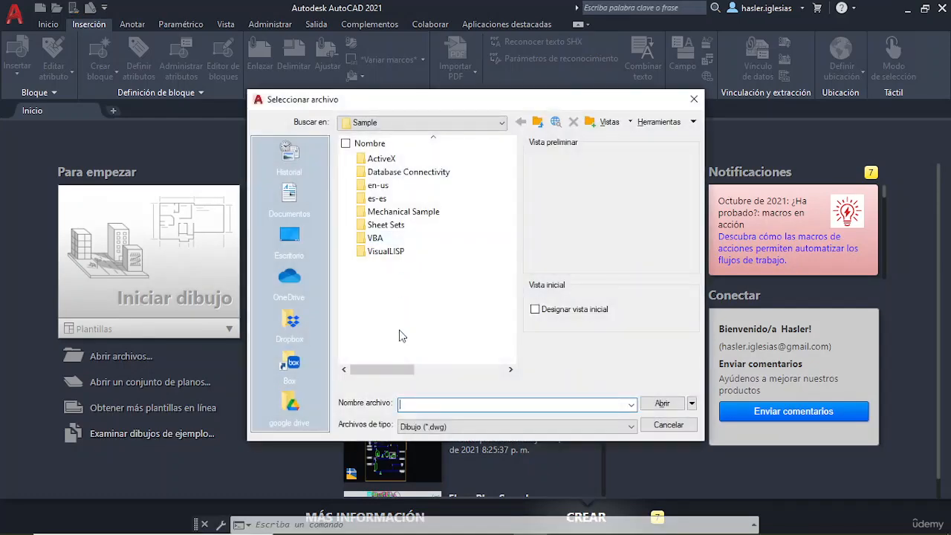
double_click(394, 198)
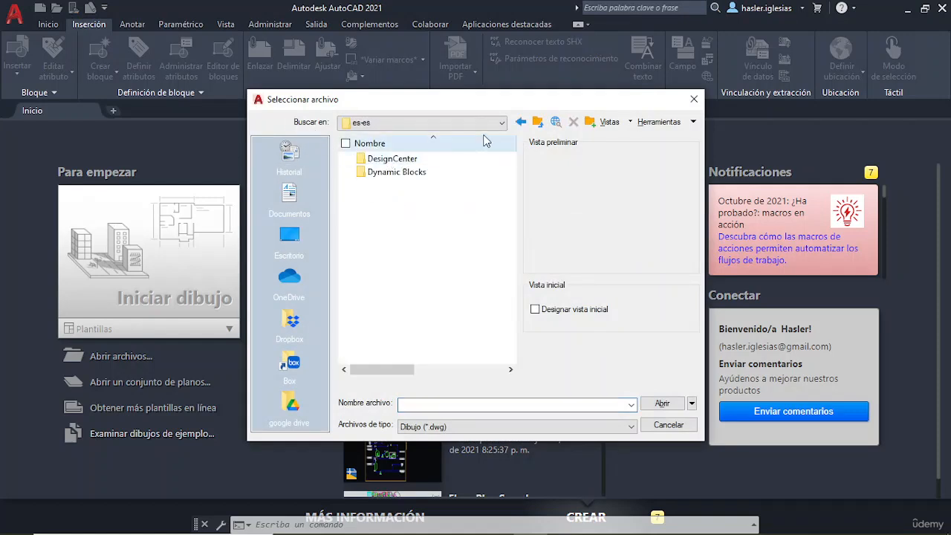
left_click(520, 122)
left_click(442, 216)
double_click(442, 215)
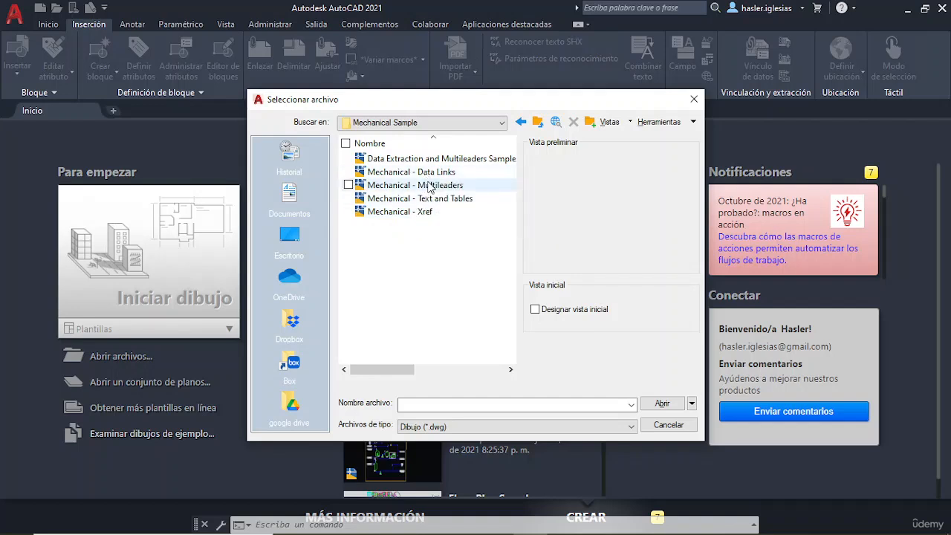
Preview the mechanical sample drawings and open Mechanical - Data Links as read-only.
left_click(428, 186)
left_click(424, 199)
left_click(415, 212)
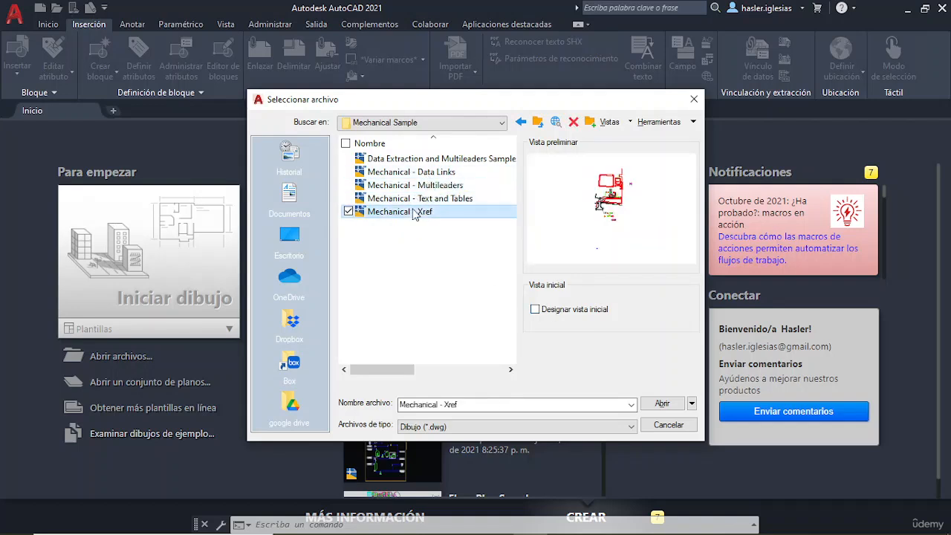
left_click(414, 175)
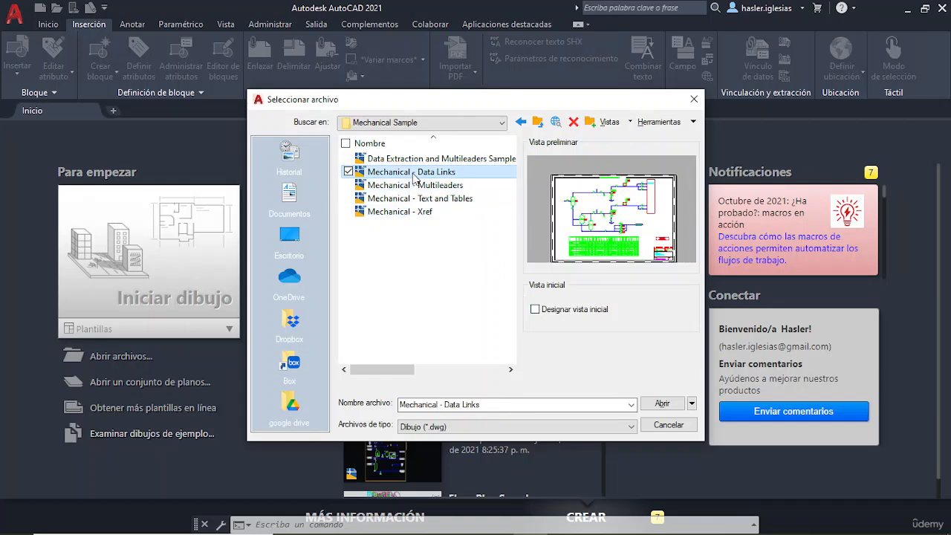
left_click(413, 159)
left_click(411, 172)
left_click(654, 404)
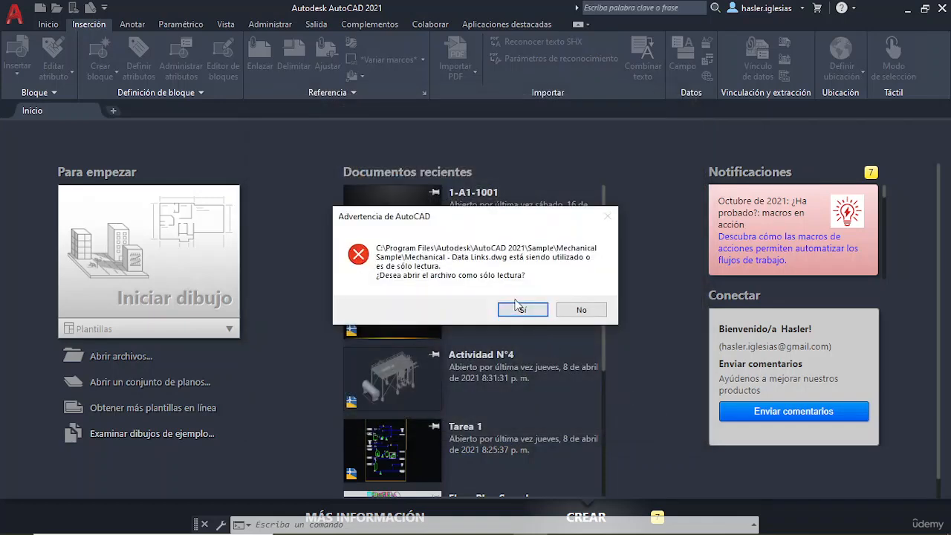
left_click(523, 310)
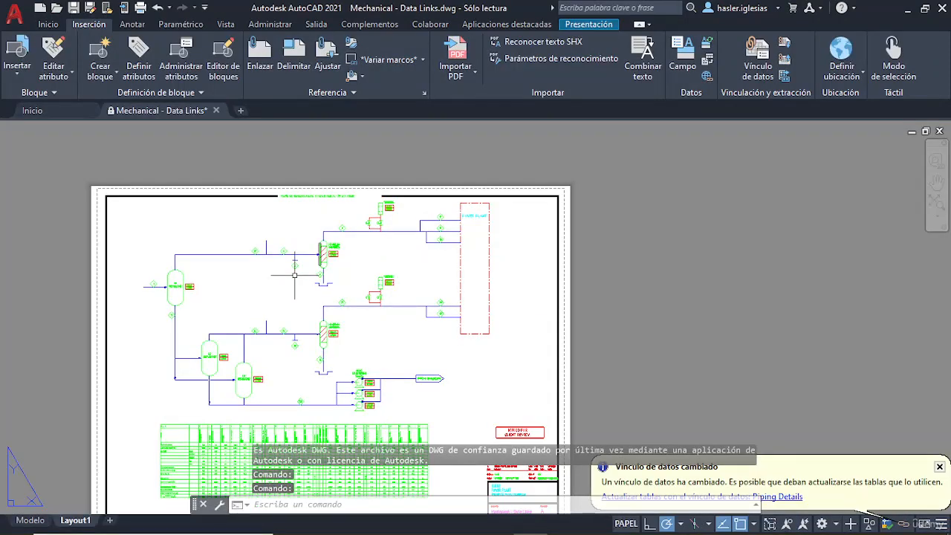
Dismiss the changed data link notification in the opened drawing.
middle_click_drag(264, 307, 321, 246)
scroll(321, 245, "up", 5)
scroll(318, 255, "down", 5)
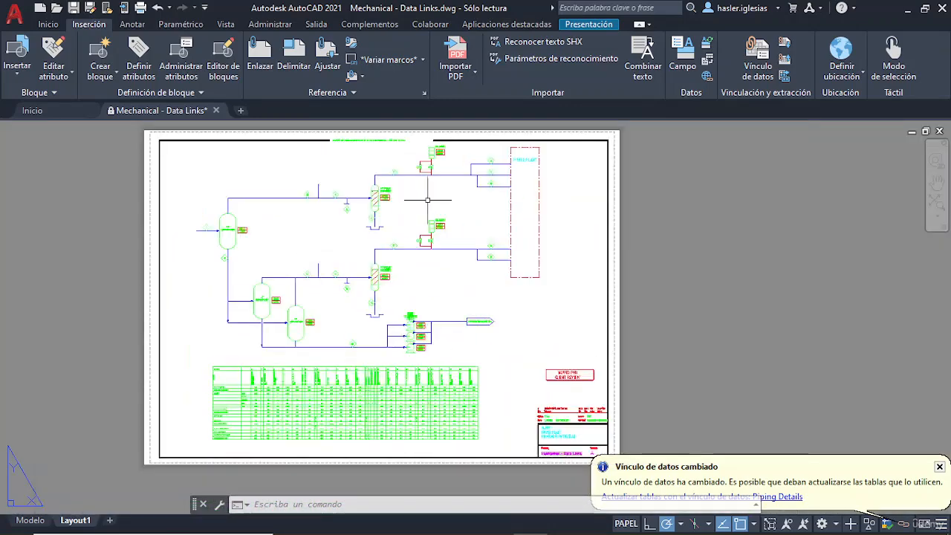
left_click(939, 466)
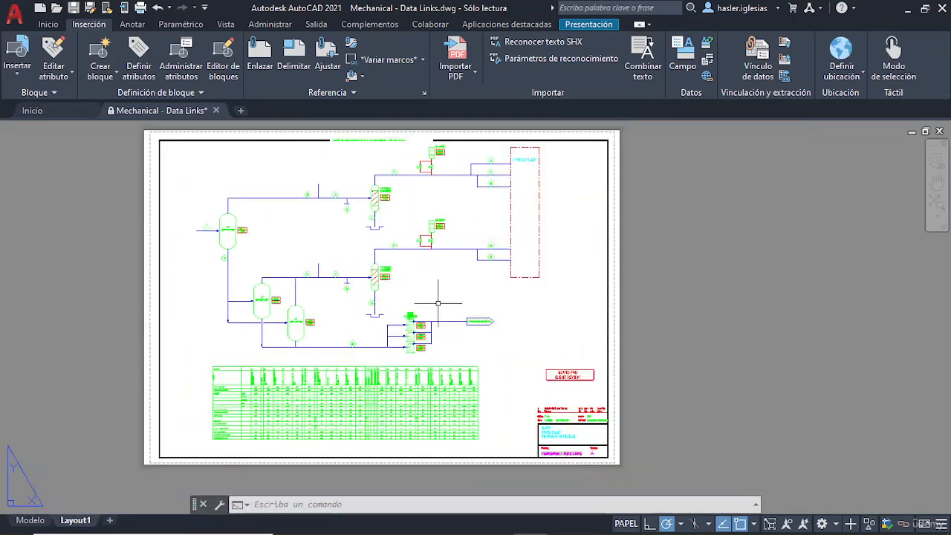
Examine the stream data table and the process flow diagram on the Layout1 sheet.
scroll(208, 378, "up", 7)
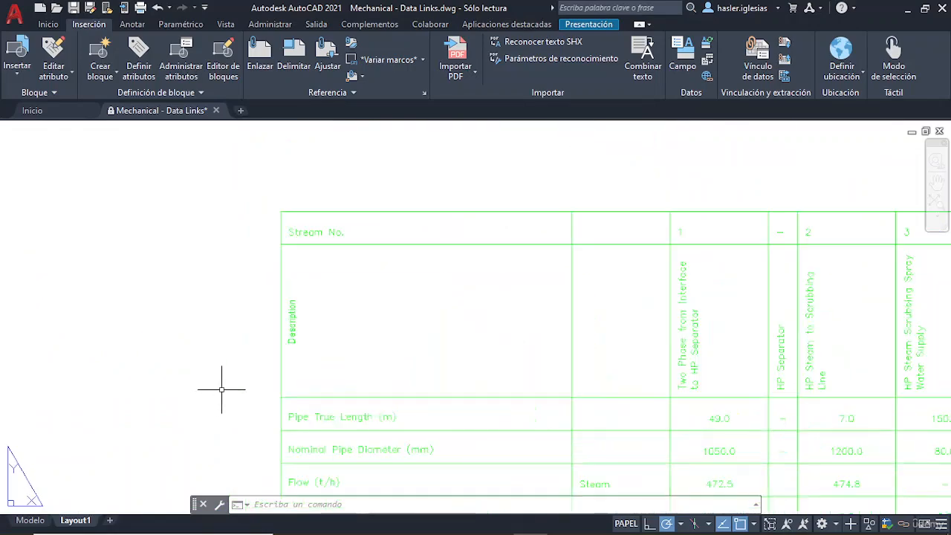
scroll(339, 325, "down", 3)
scroll(286, 269, "up", 3)
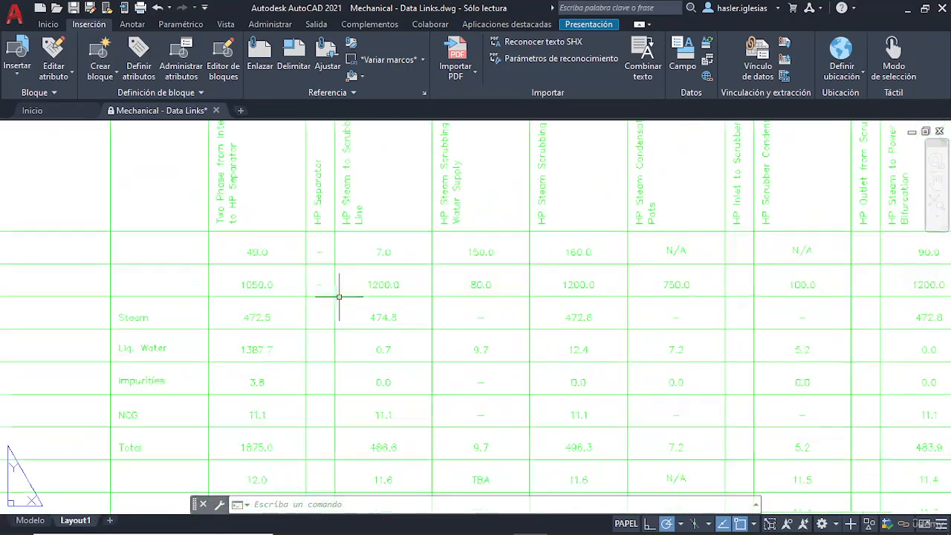
scroll(296, 333, "down", 2)
mouse_move(169, 327)
middle_mouse_down()
mouse_move(276, 281)
mouse_move(247, 205)
middle_mouse_up()
scroll(242, 344, "down", 4)
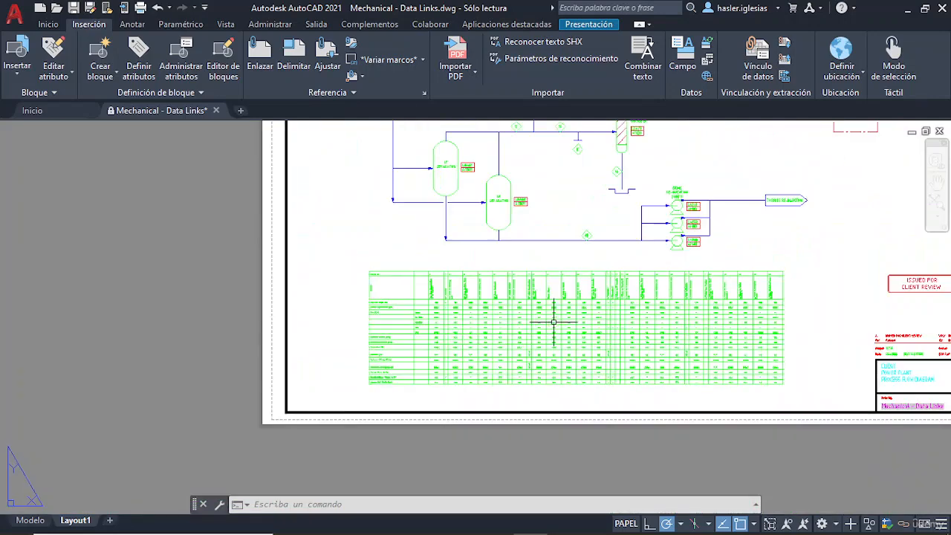
mouse_move(556, 319)
middle_mouse_down()
mouse_move(380, 426)
mouse_move(392, 481)
middle_mouse_up()
middle_click_drag(402, 216, 389, 298)
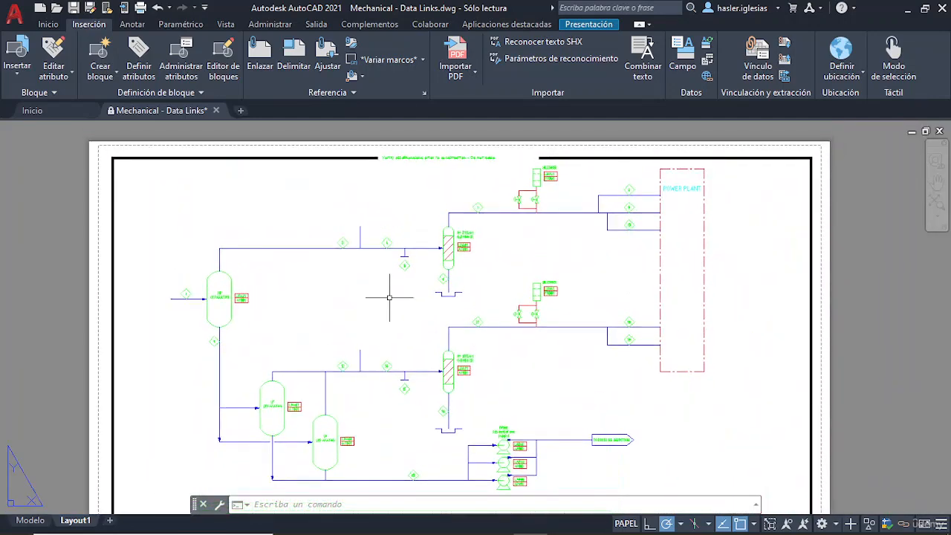
scroll(390, 298, "up", 2)
scroll(389, 298, "down", 5)
scroll(448, 313, "up", 1)
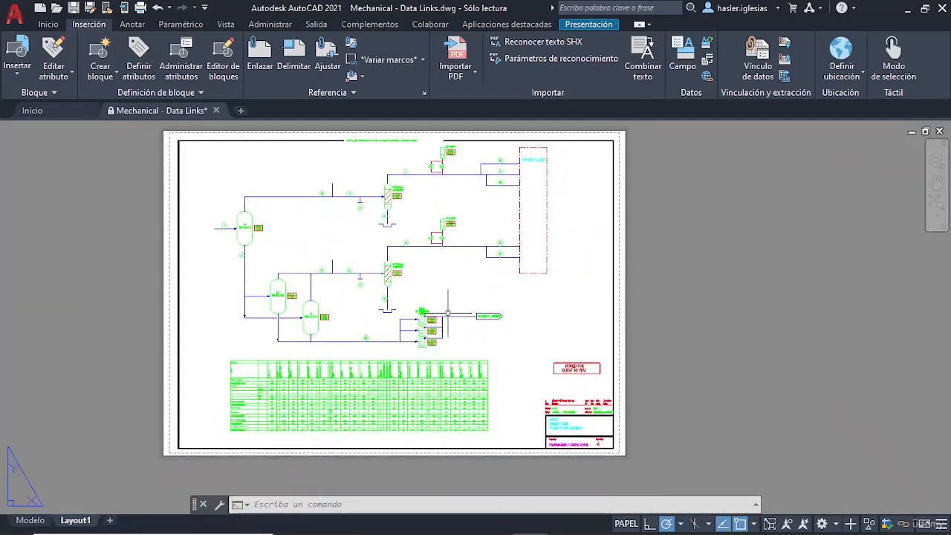
Examine the client review stamp, the revision and title block, and the stream descriptions in the table's column headings.
scroll(613, 354, "up", 5)
middle_click_drag(417, 367, 448, 223)
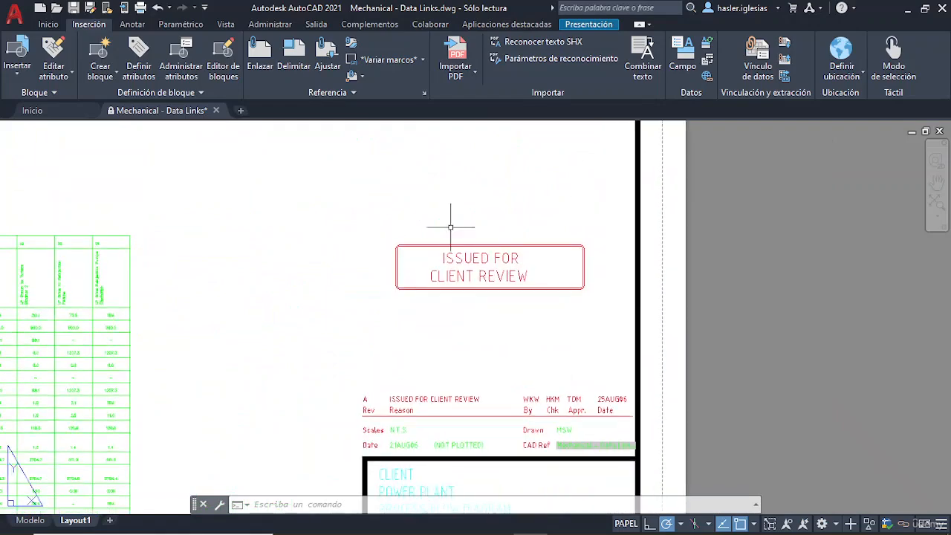
middle_click_drag(353, 361, 328, 261)
scroll(350, 389, "up", 4)
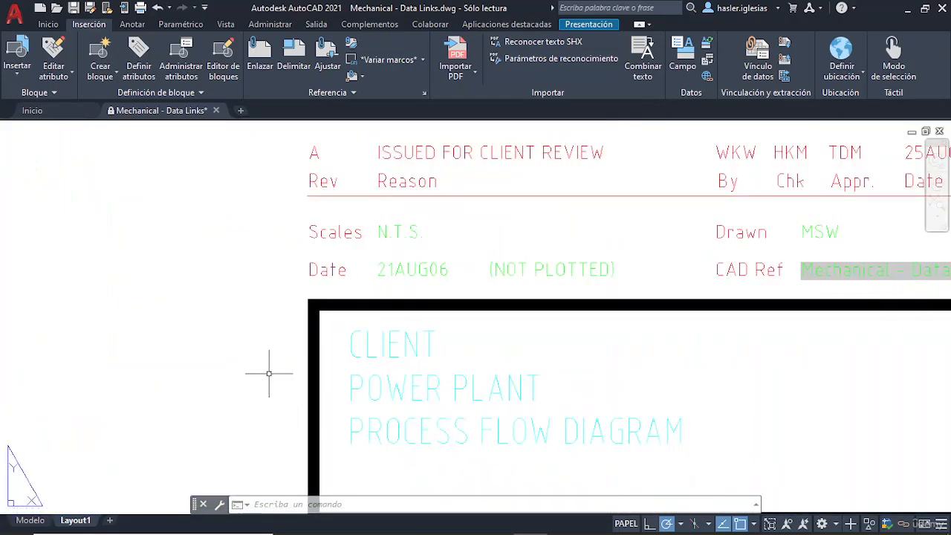
scroll(214, 339, "down", 4)
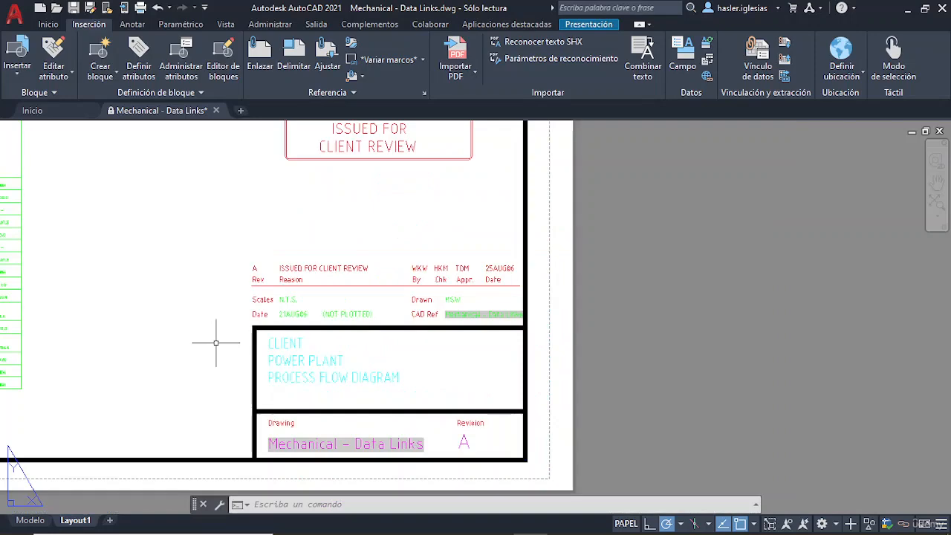
middle_click_drag(193, 320, 728, 334)
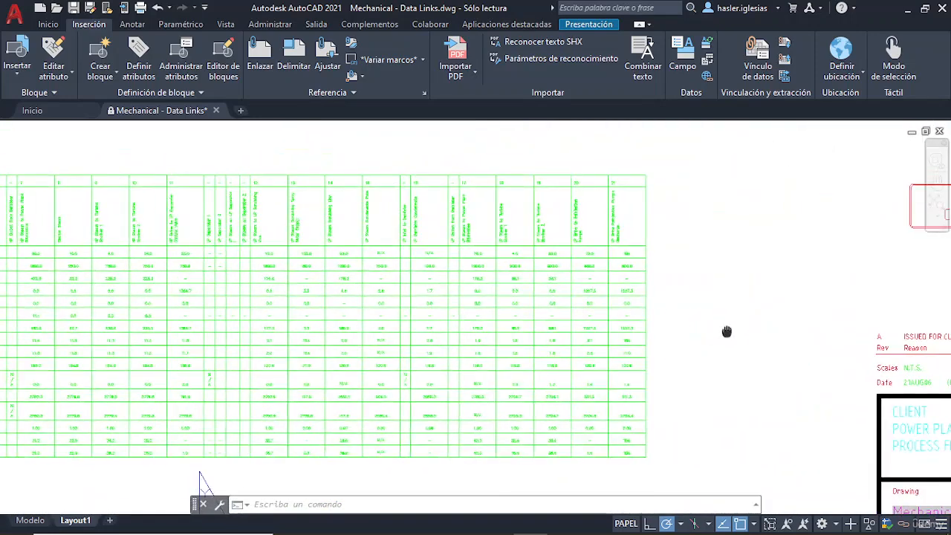
scroll(387, 223, "up", 5)
middle_click_drag(387, 224, 370, 308)
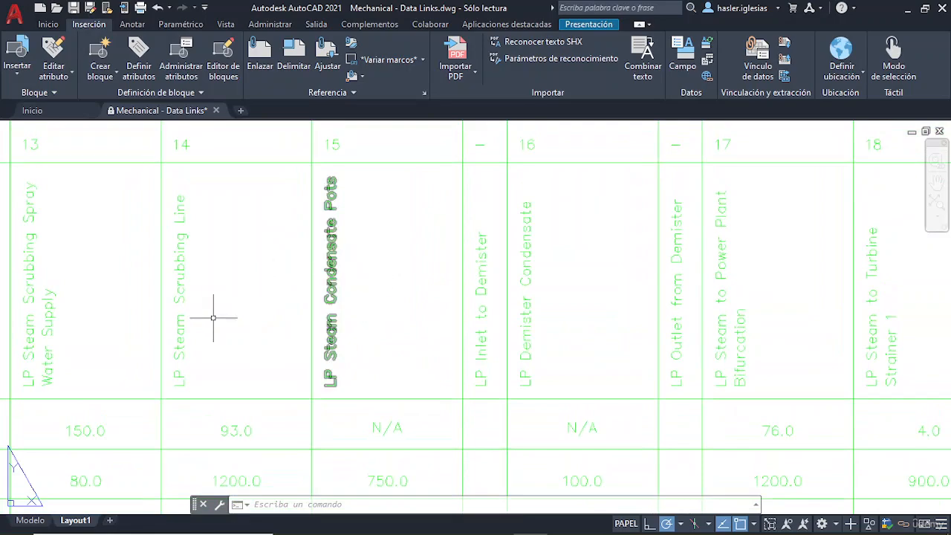
scroll(190, 303, "down", 2)
middle_click_drag(164, 302, 394, 303)
Inspect the line running from the LP separator to the lower HP steam scrubber, and clear the selection.
scroll(272, 292, "down", 5)
middle_click_drag(270, 317, 468, 459)
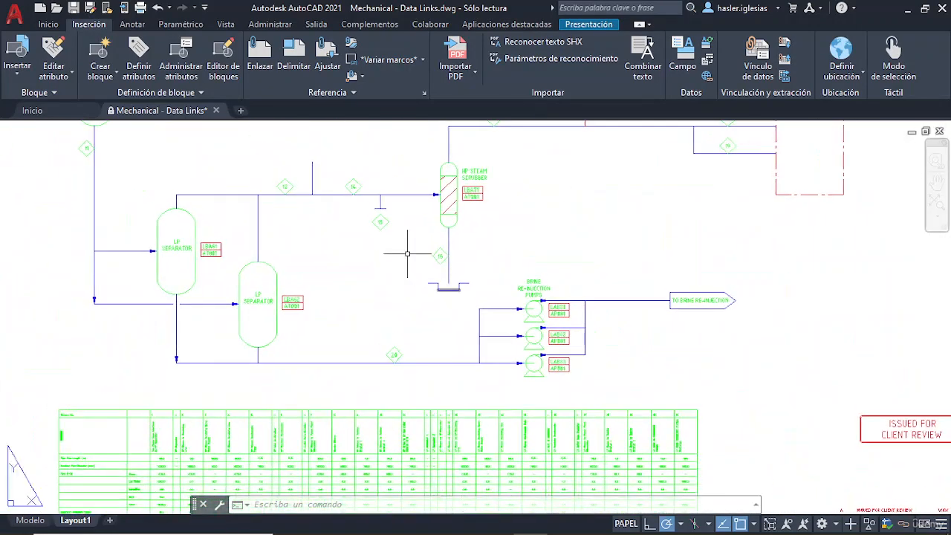
middle_click_drag(407, 255, 390, 392)
left_click(369, 331)
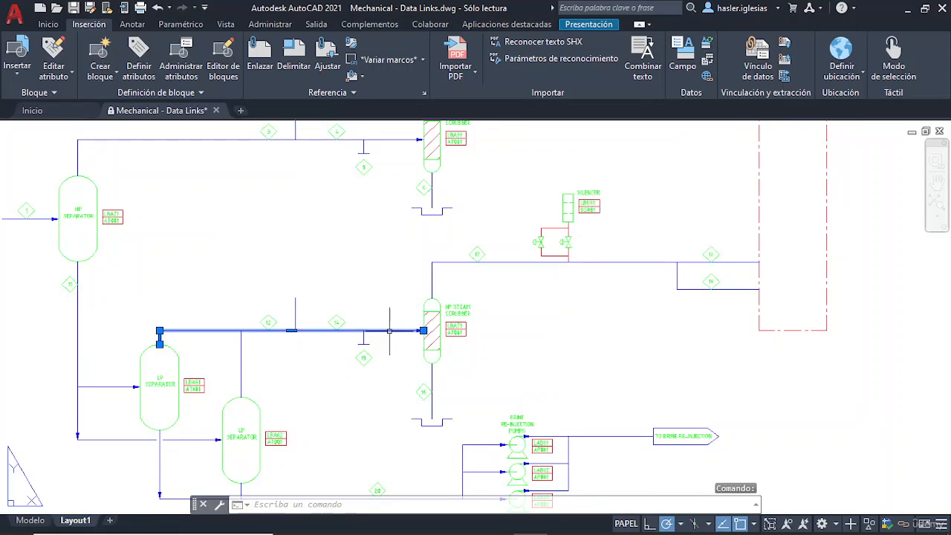
left_click(430, 318)
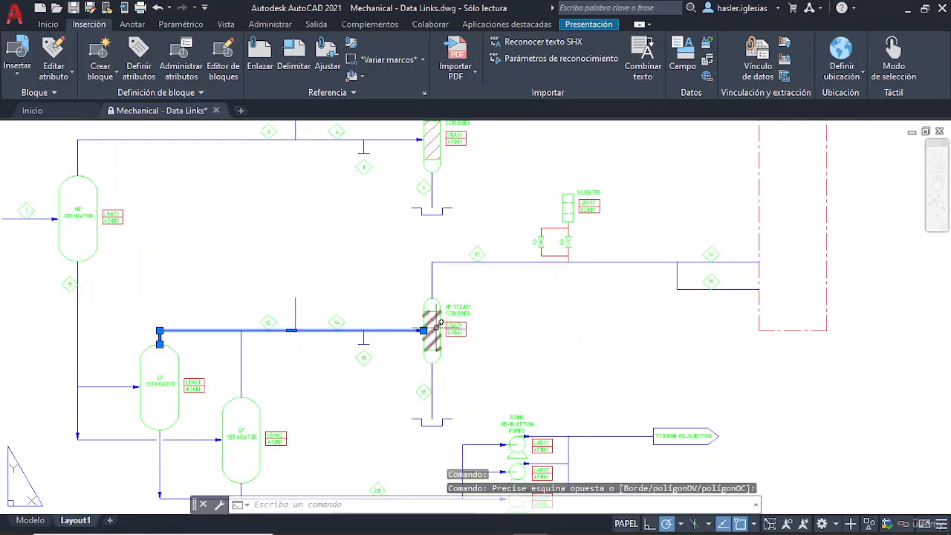
key("Escape")
scroll(452, 328, "up", 5)
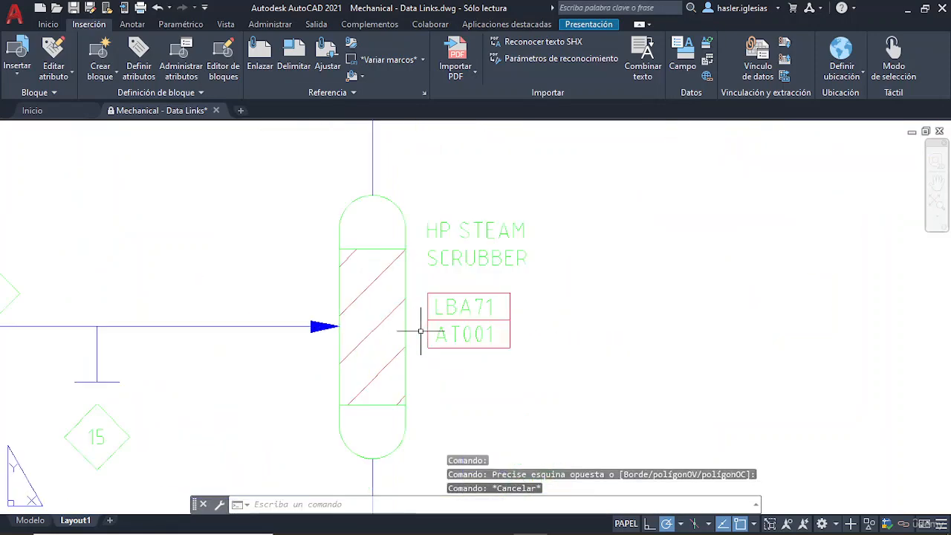
Select the HP steam scrubber's two end arcs, side lines and hatch to inspect its separate objects, and clear the selection.
left_click(396, 443)
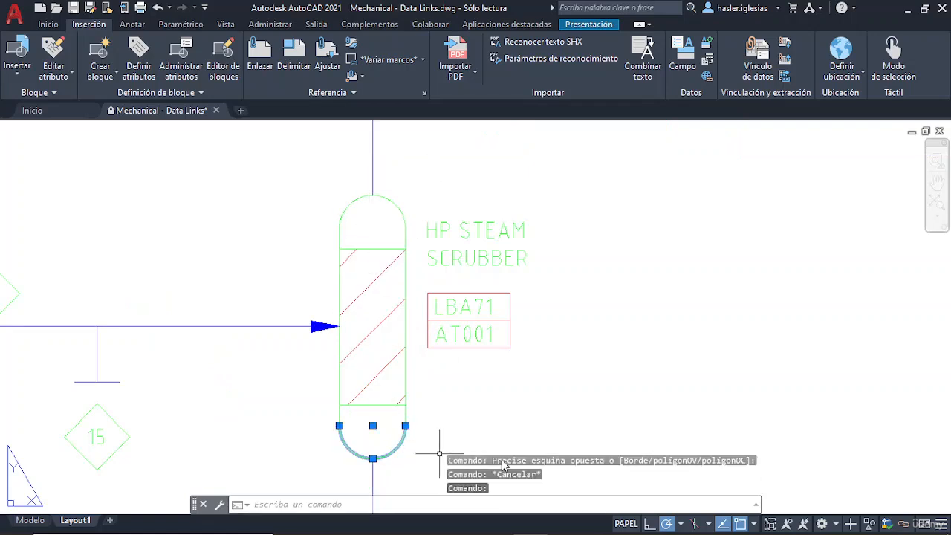
left_click(403, 362)
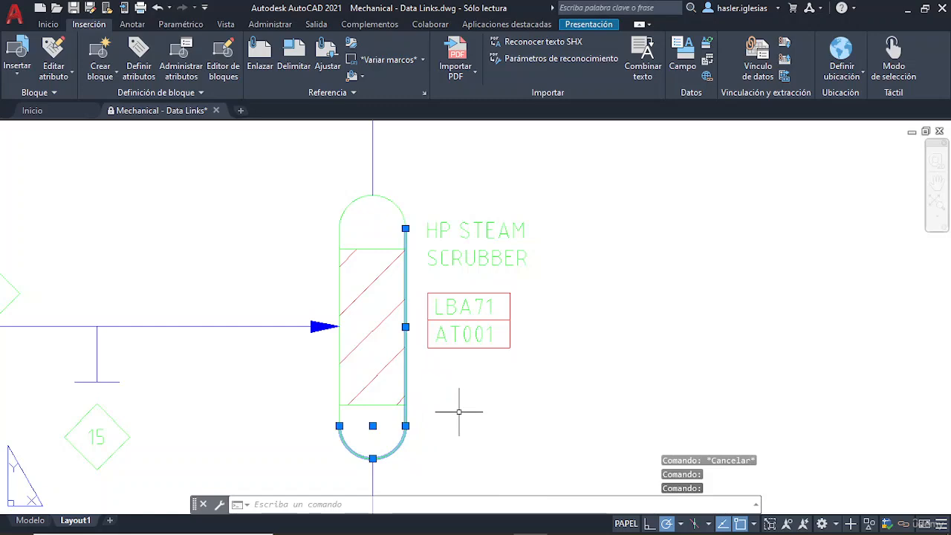
left_click(384, 197)
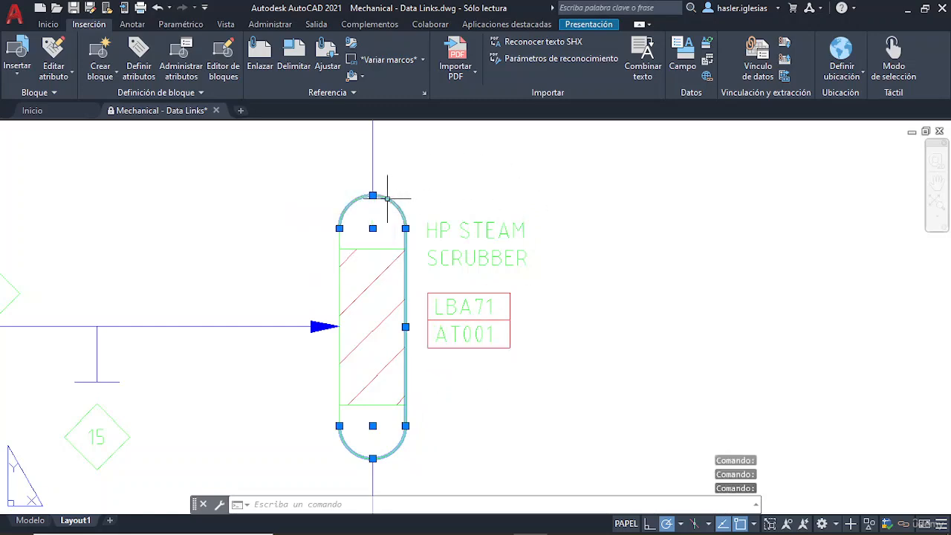
left_click(340, 237)
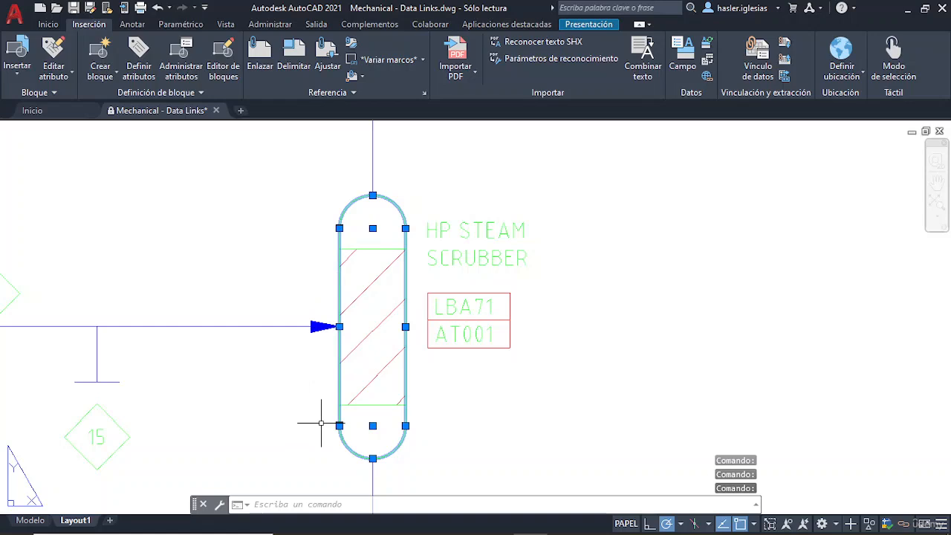
left_click(371, 319)
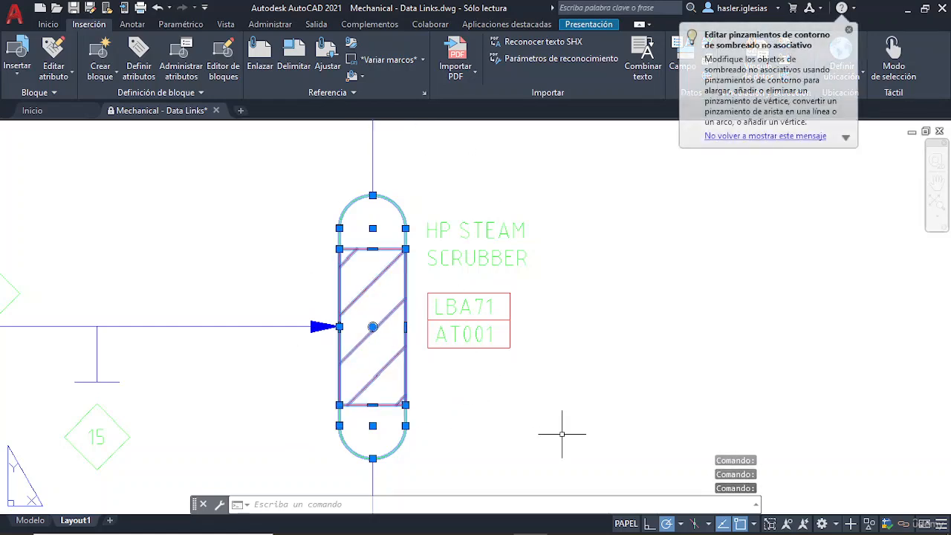
key("Escape")
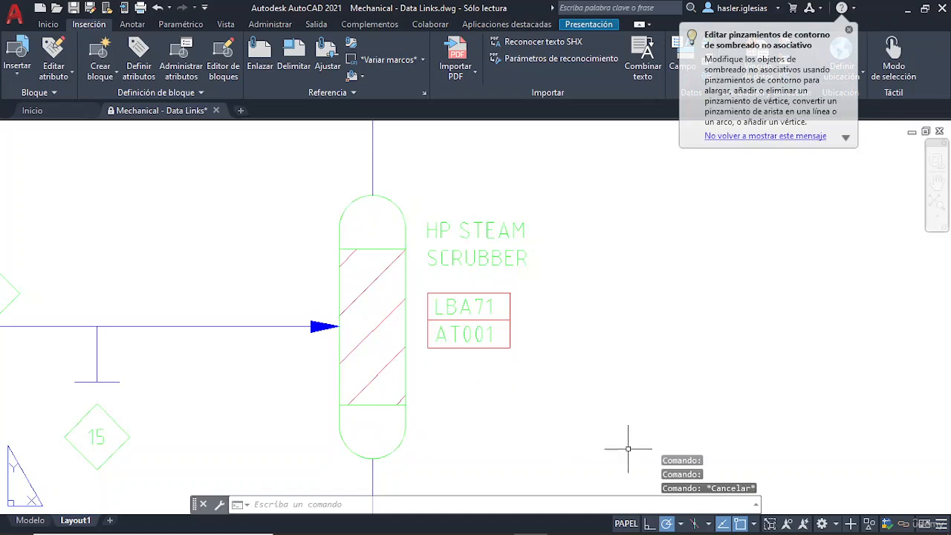
Select the side line of the LP separator tagged LBA62 AT001 to inspect it, and clear the selection.
scroll(561, 386, "down", 5)
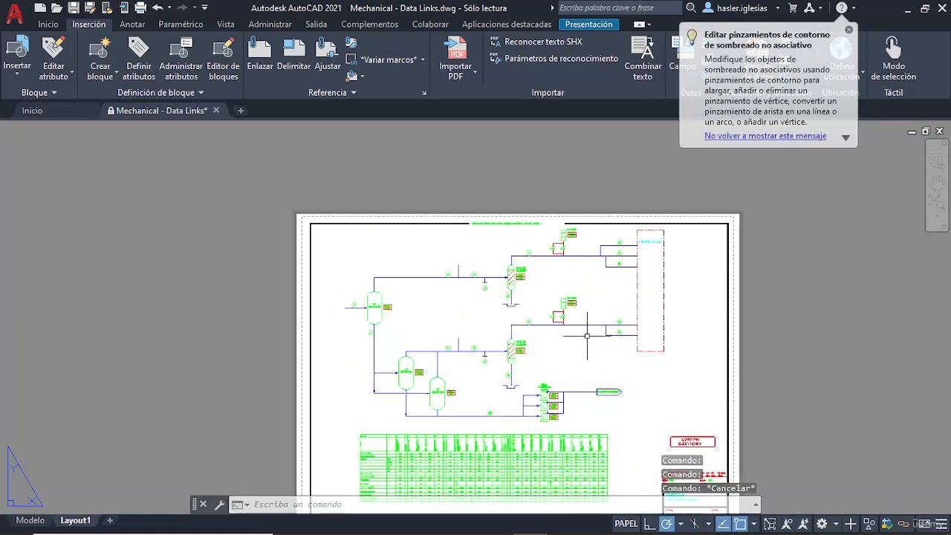
middle_click_drag(588, 336, 483, 246)
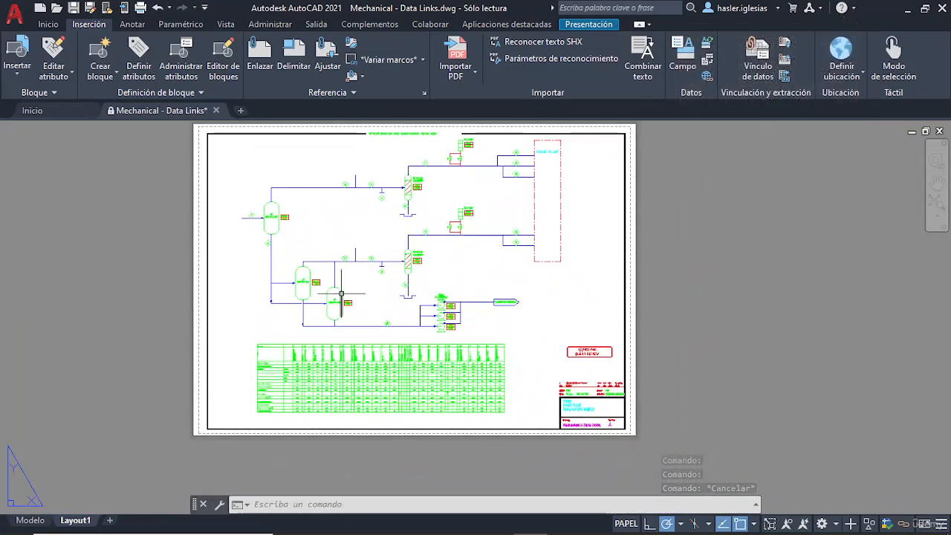
scroll(341, 295, "up", 5)
left_click(316, 285)
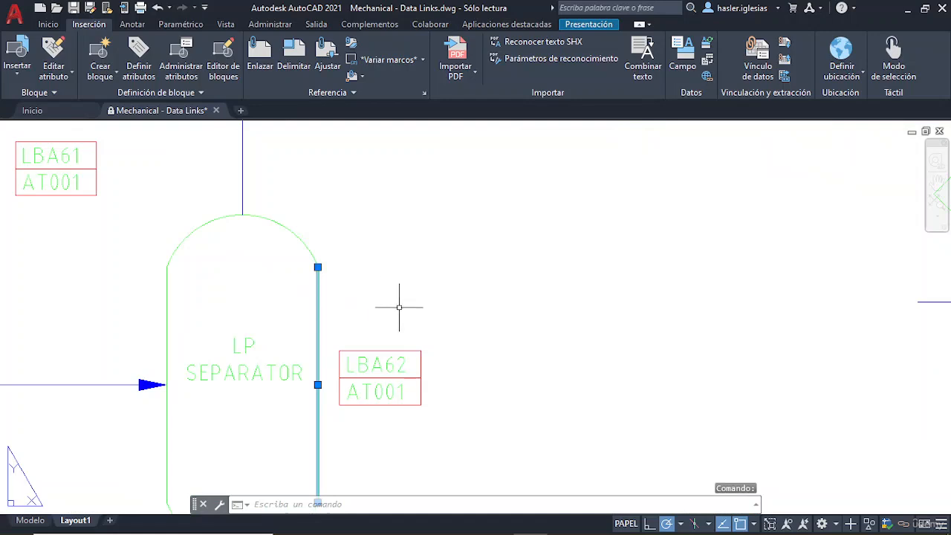
key("Escape")
key("Escape")
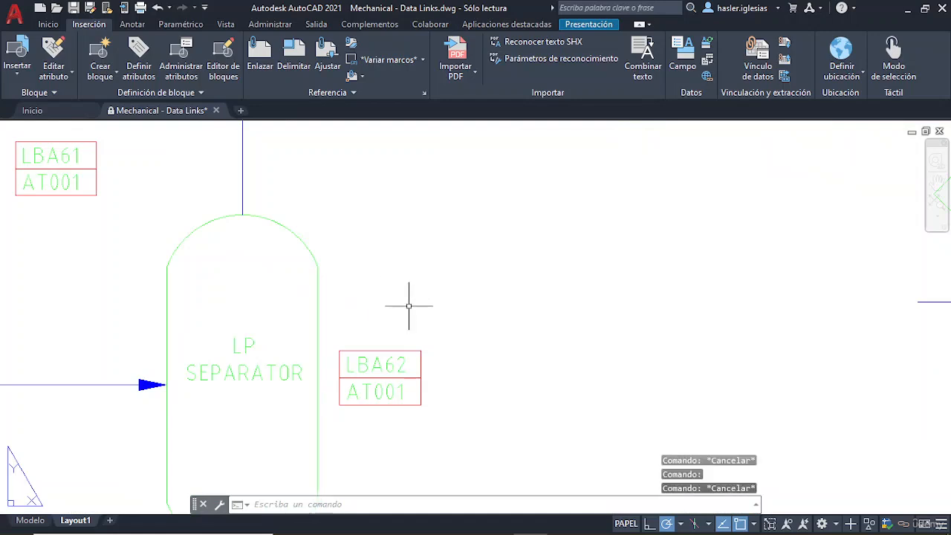
Inspect the arrow-tipped inlet line feeding the LBA62 LP separator, and clear the selection.
middle_click_drag(409, 305, 495, 237)
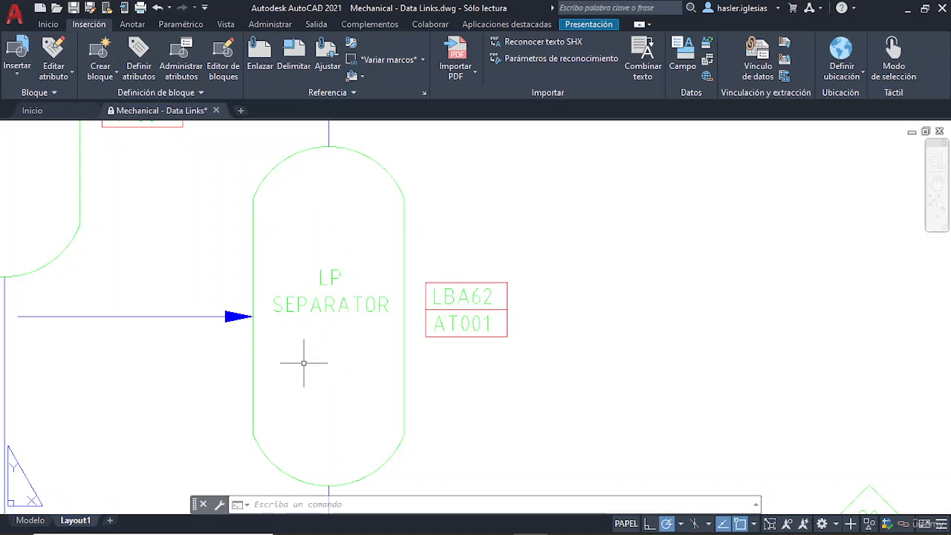
left_click(204, 316)
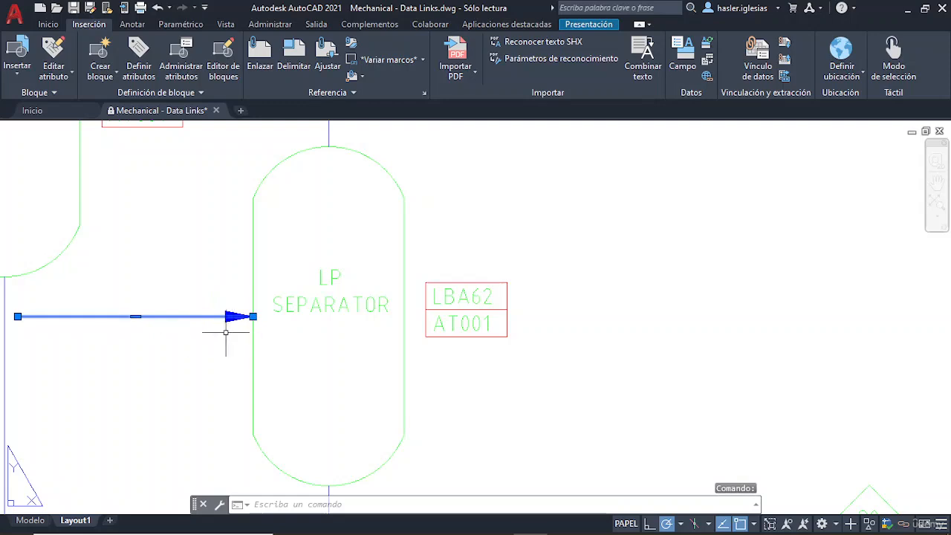
scroll(245, 317, "down", 3)
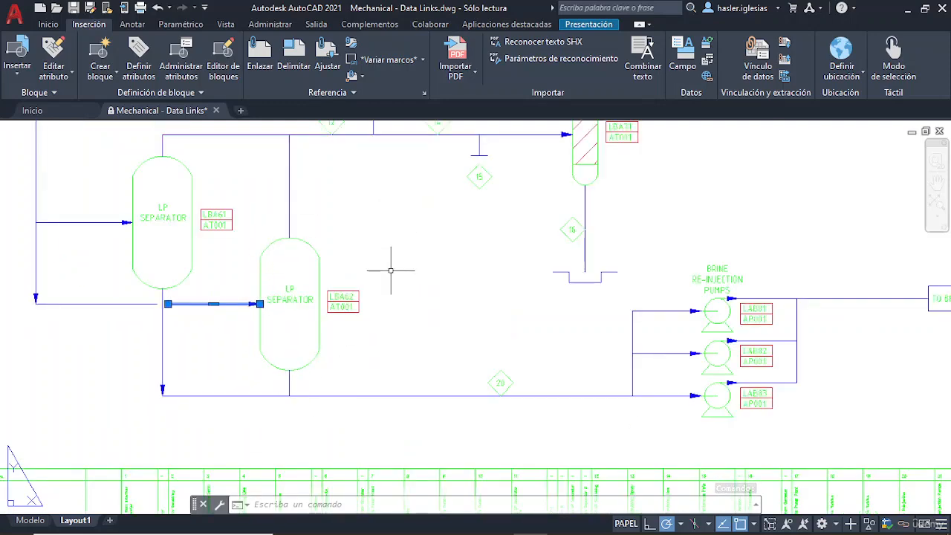
key("Escape")
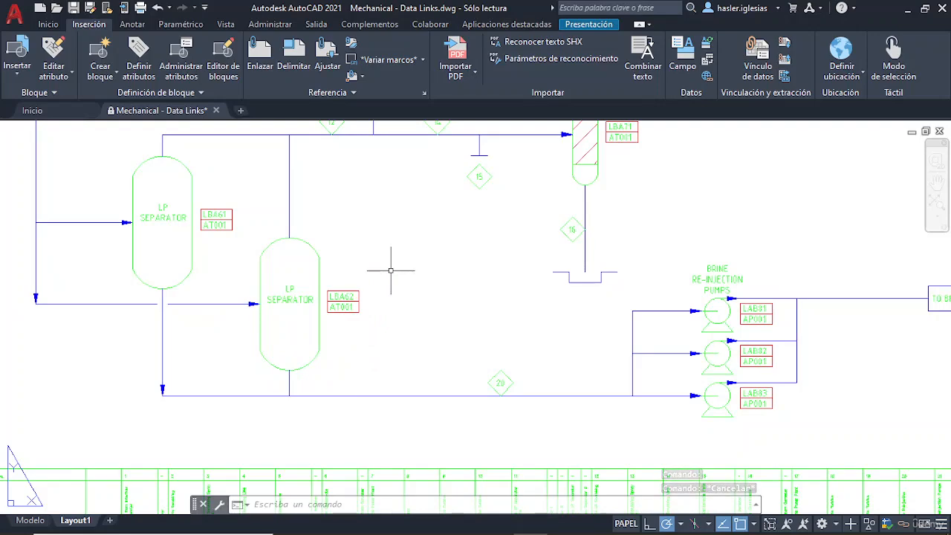
Select the LBA62 LP separator's two end arcs and two side lines to inspect its separate objects, and clear the selection.
scroll(391, 270, "down", 2)
scroll(391, 270, "down", 2)
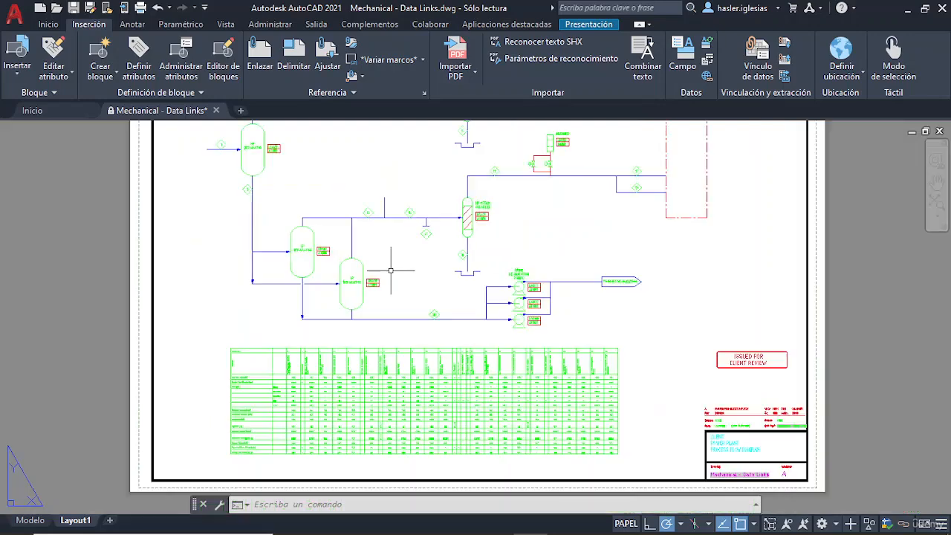
middle_click_drag(407, 305, 389, 325)
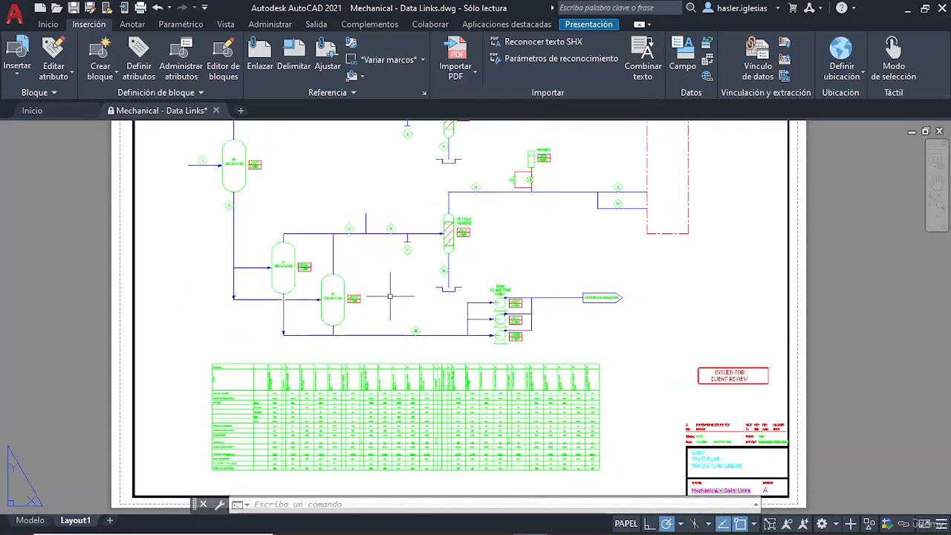
scroll(379, 276, "up", 2)
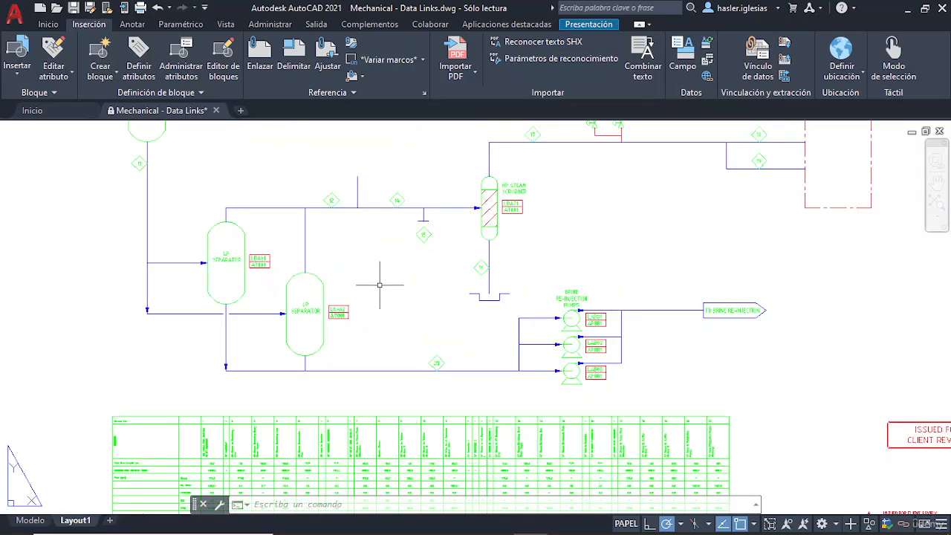
scroll(380, 285, "up", 2)
mouse_move(188, 269)
middle_mouse_down()
mouse_move(230, 266)
mouse_move(296, 229)
middle_mouse_up()
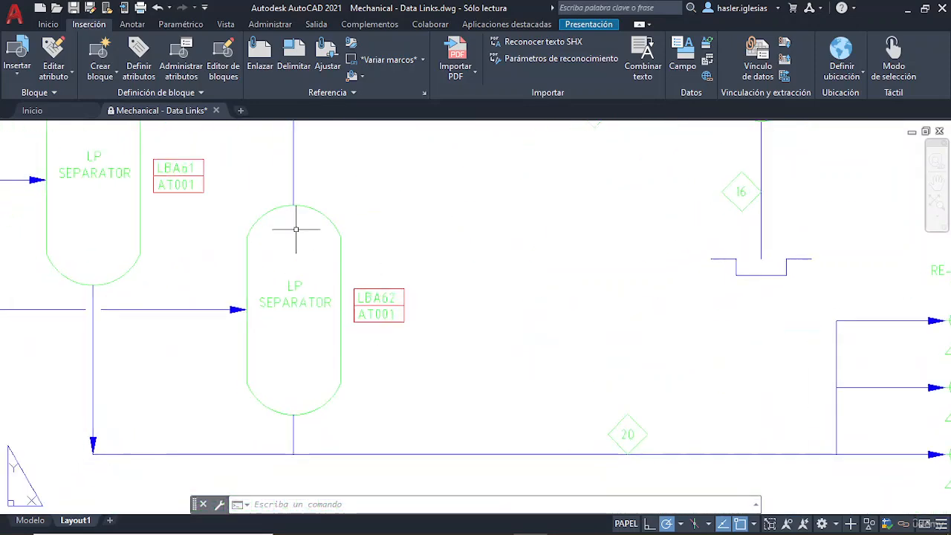
left_click(315, 211)
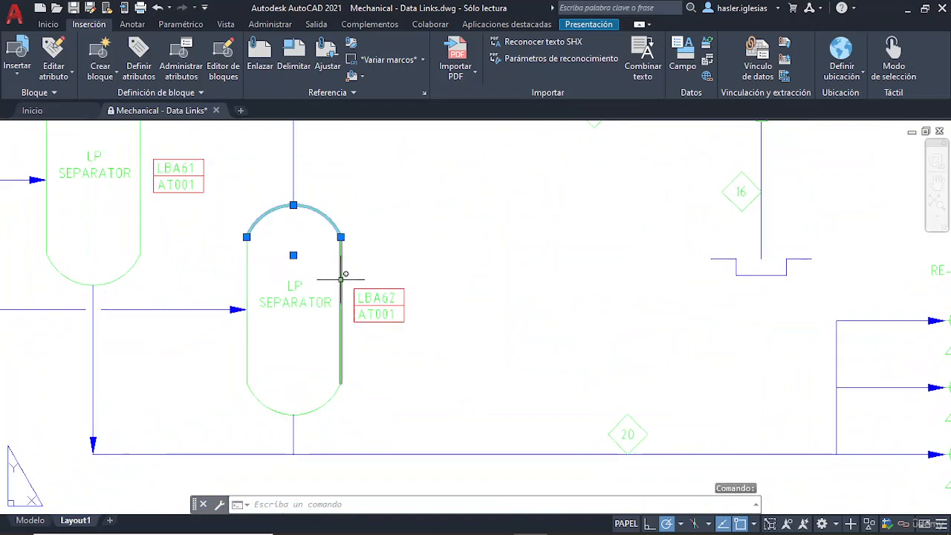
left_click(341, 275)
left_click(307, 410)
left_click(246, 325)
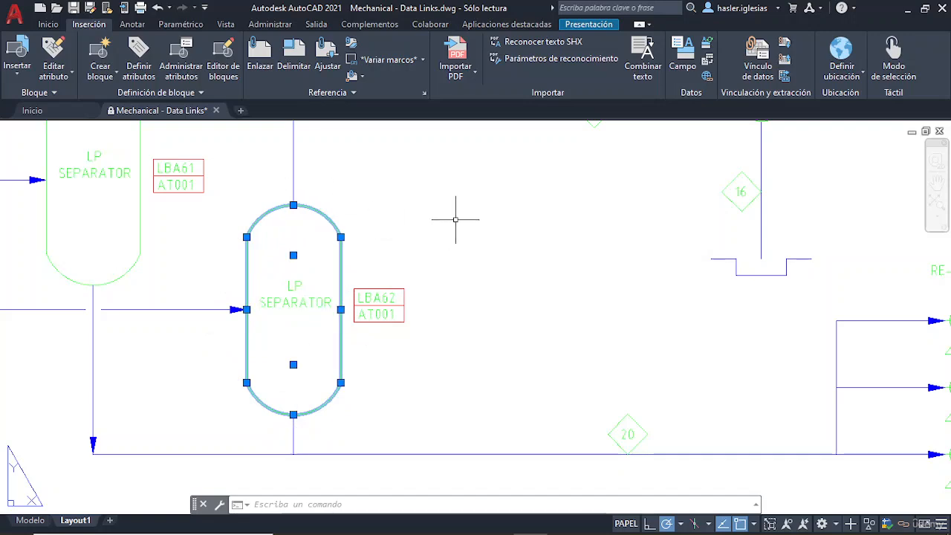
key("Escape")
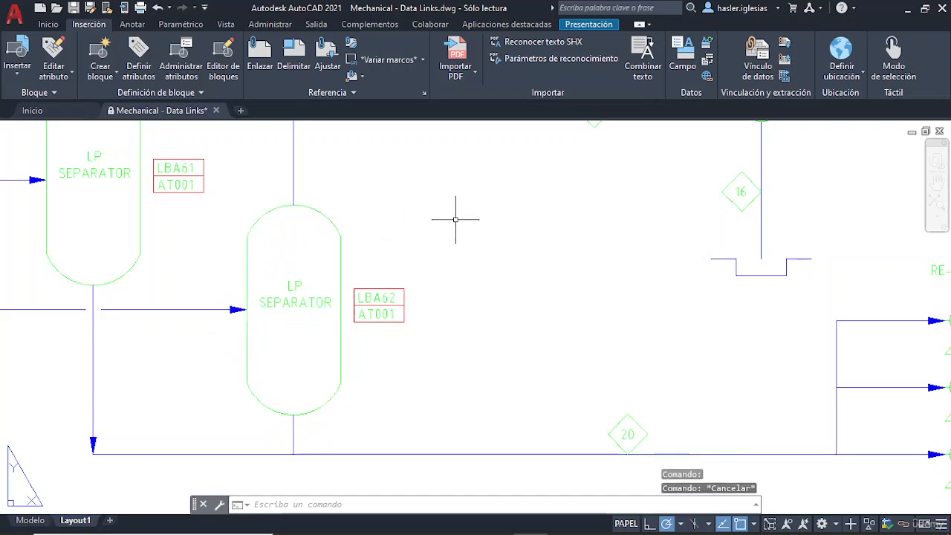
Close the Mechanical - Data Links drawing and start a new blank drawing.
left_click(216, 110)
left_click(515, 302)
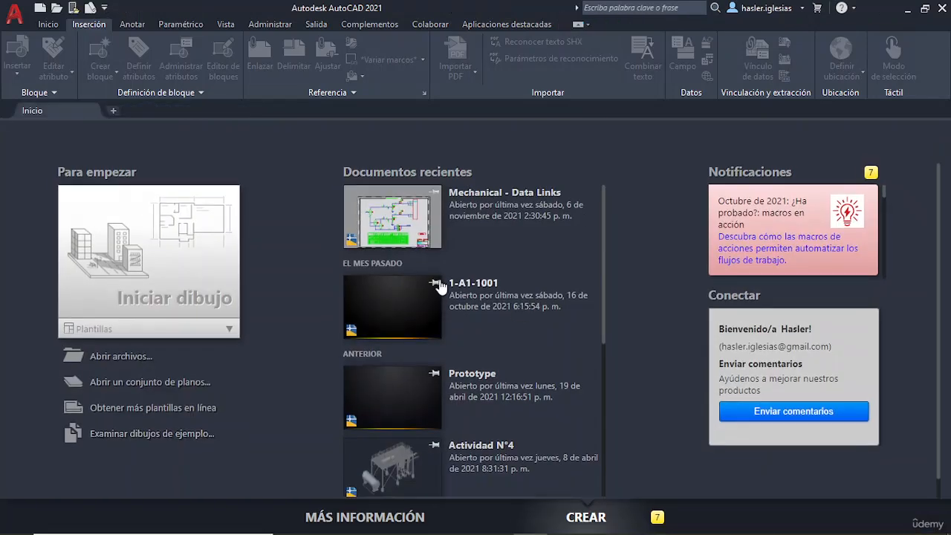
left_click(162, 290)
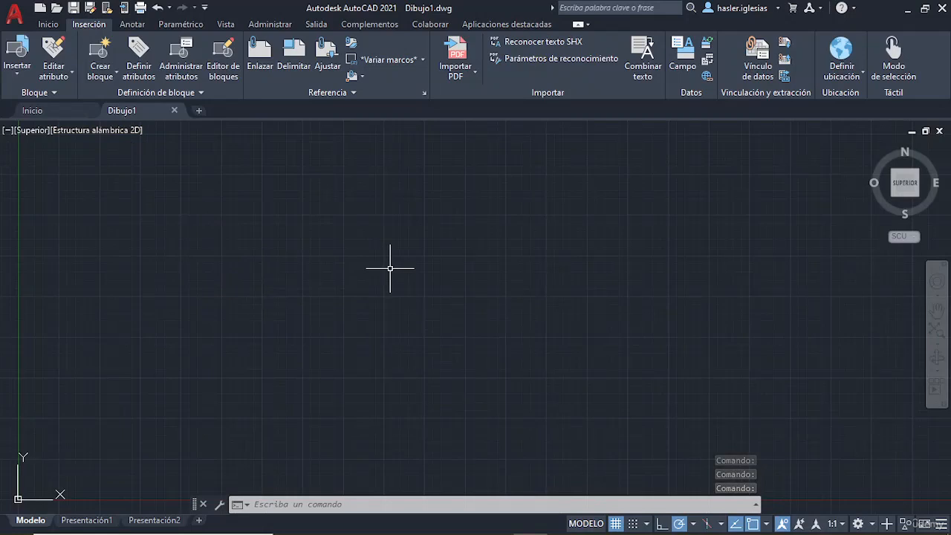
Review the general drawing tools, the insertion tools and the available navigation wheel types, leaving the current wheel type selected.
left_click(58, 26)
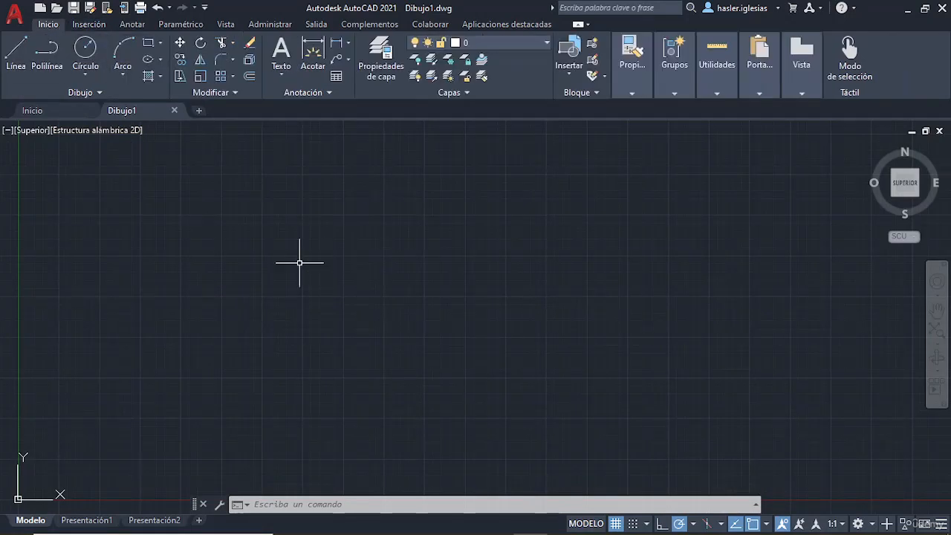
left_click(94, 30)
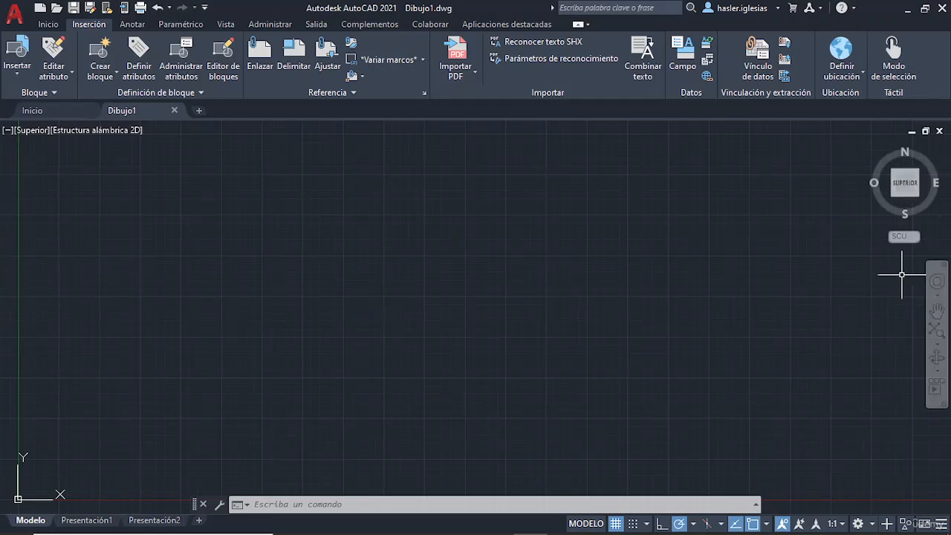
left_click(938, 298)
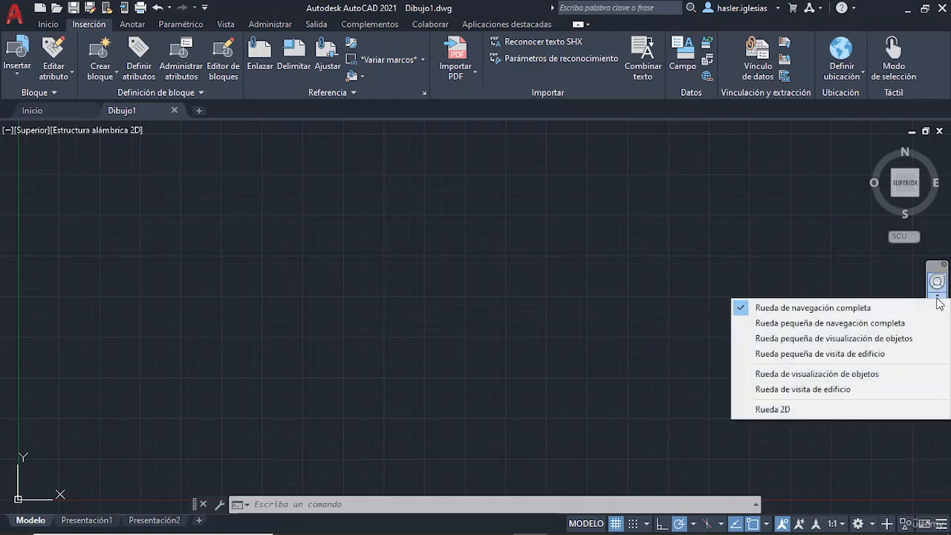
left_click(807, 272)
left_click(789, 304)
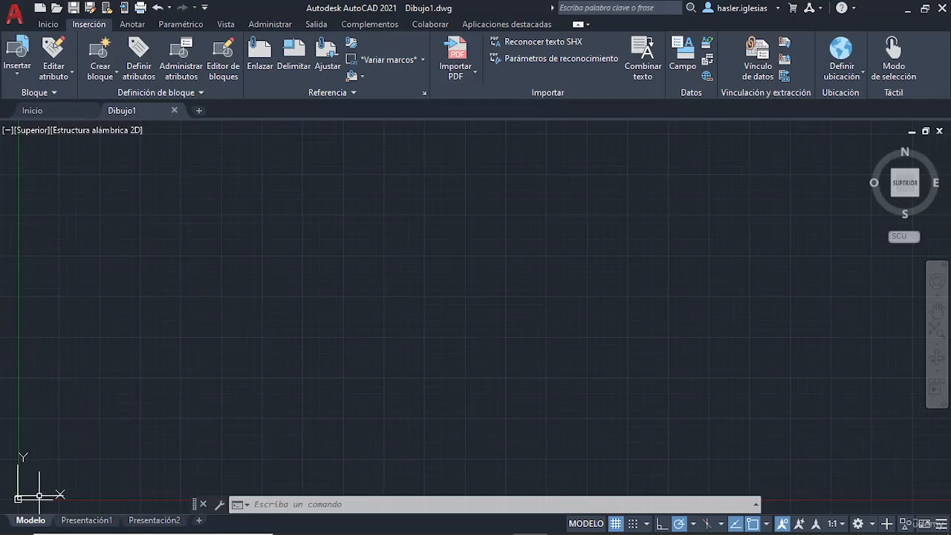
Examine the coordinate origin, the X and Y axes and the grid of the empty model space at different zoom levels.
scroll(32, 466, "down", 15)
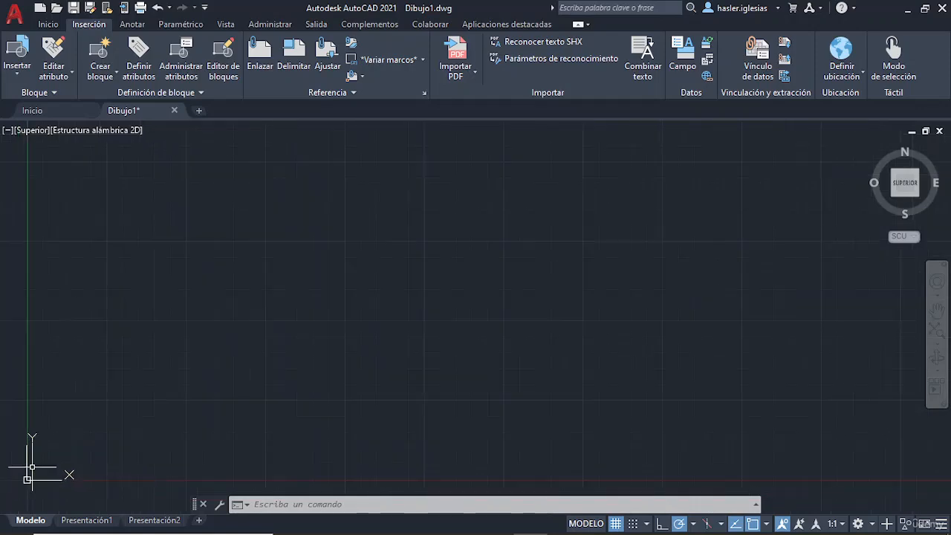
scroll(47, 429, "down", 5)
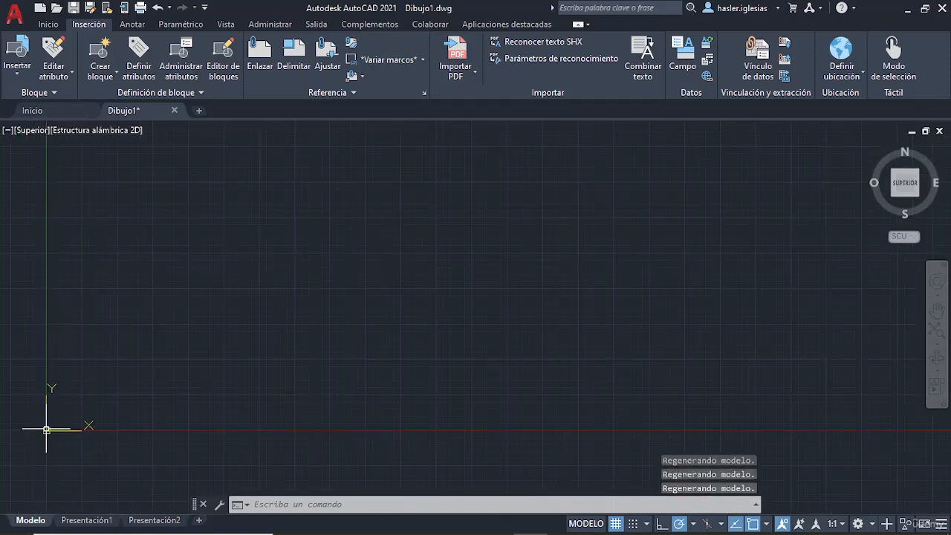
scroll(155, 365, "down", 8)
scroll(166, 359, "down", 8)
scroll(219, 329, "down", 8)
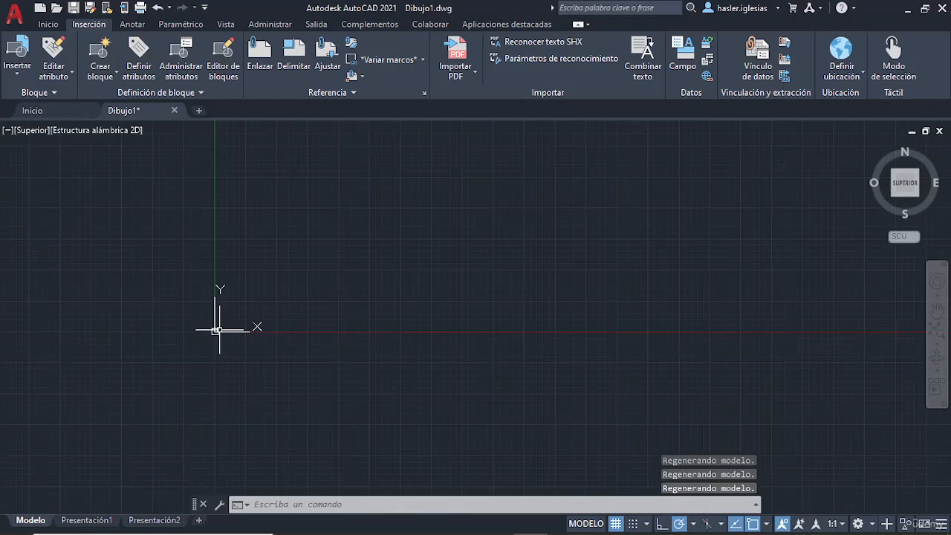
scroll(223, 327, "up", 8)
scroll(159, 334, "up", 2)
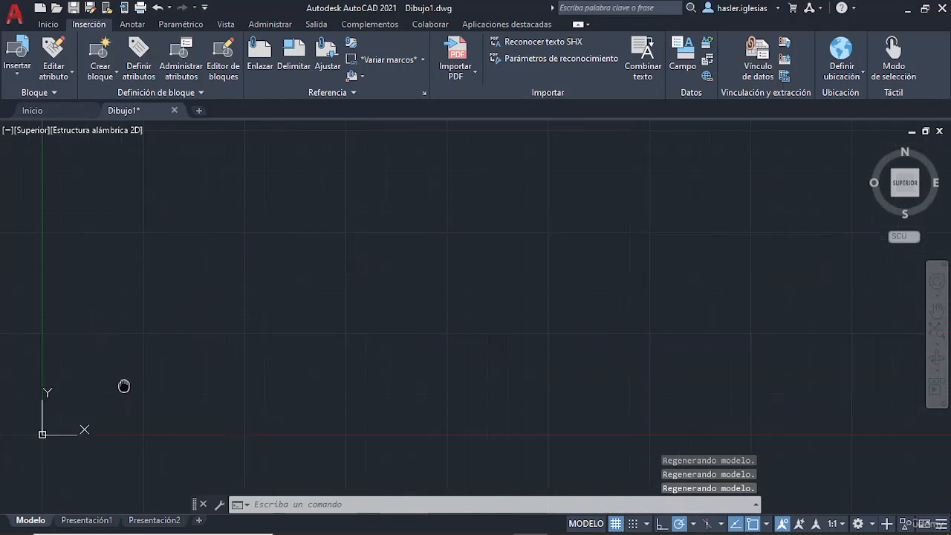
middle_click_drag(123, 386, 236, 320)
scroll(189, 333, "up", 2)
scroll(189, 333, "up", 2)
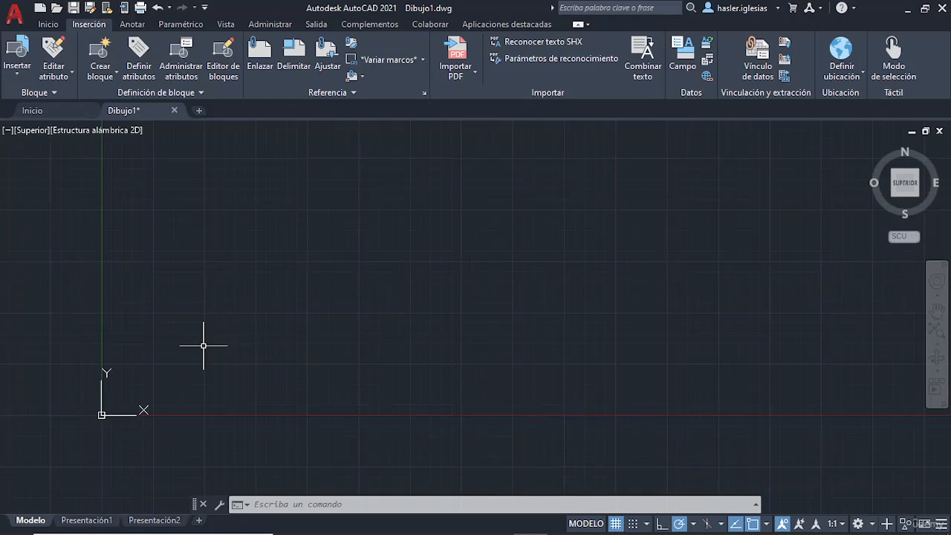
scroll(156, 339, "down", 5)
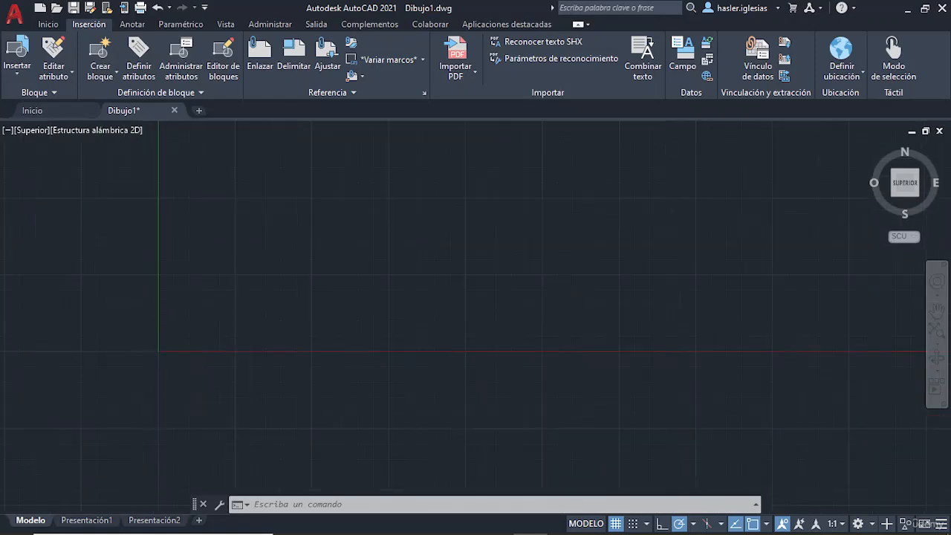
scroll(184, 327, "down", 6)
scroll(172, 347, "down", 5)
scroll(172, 347, "up", 6)
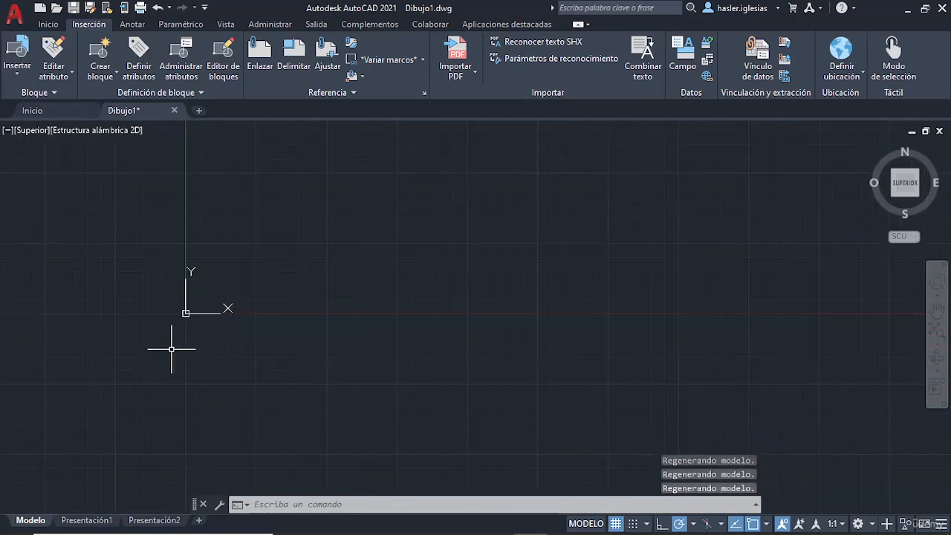
scroll(231, 229, "up", 6)
middle_click_drag(234, 221, 221, 282)
scroll(221, 282, "down", 6)
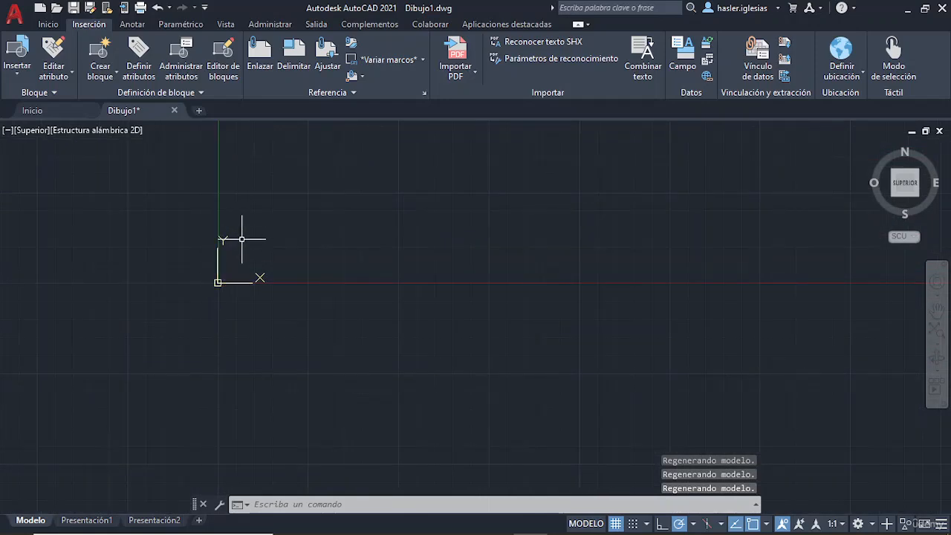
scroll(241, 244, "up", 6)
middle_click_drag(180, 349, 178, 285)
scroll(167, 290, "up", 5)
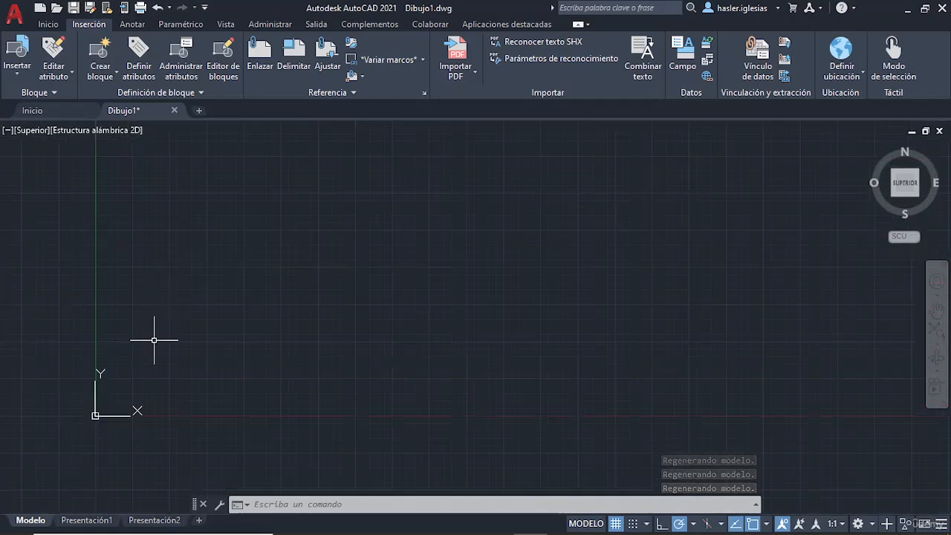
mouse_move(154, 341)
middle_mouse_down()
mouse_move(136, 244)
mouse_move(168, 282)
middle_mouse_up()
scroll(131, 272, "up", 3)
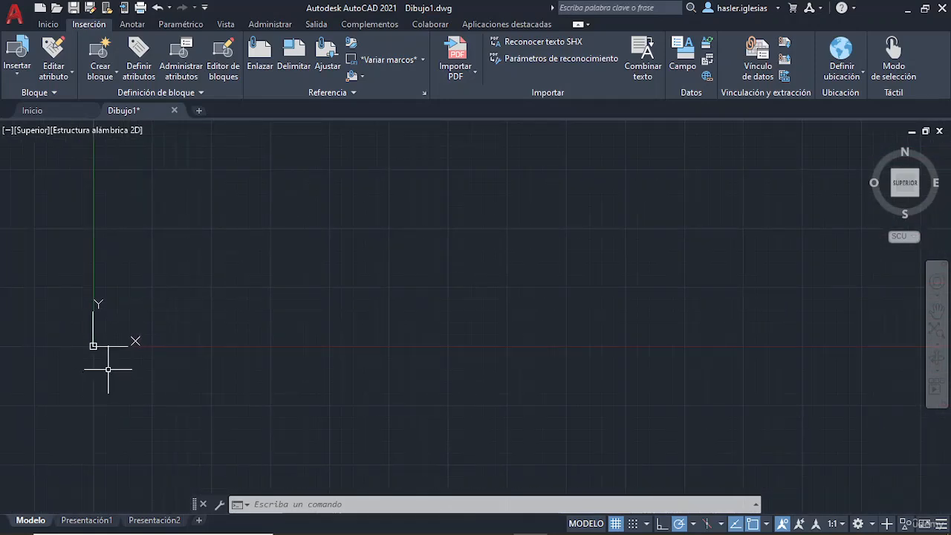
mouse_move(128, 318)
middle_mouse_down()
mouse_move(90, 413)
mouse_move(54, 472)
middle_mouse_up()
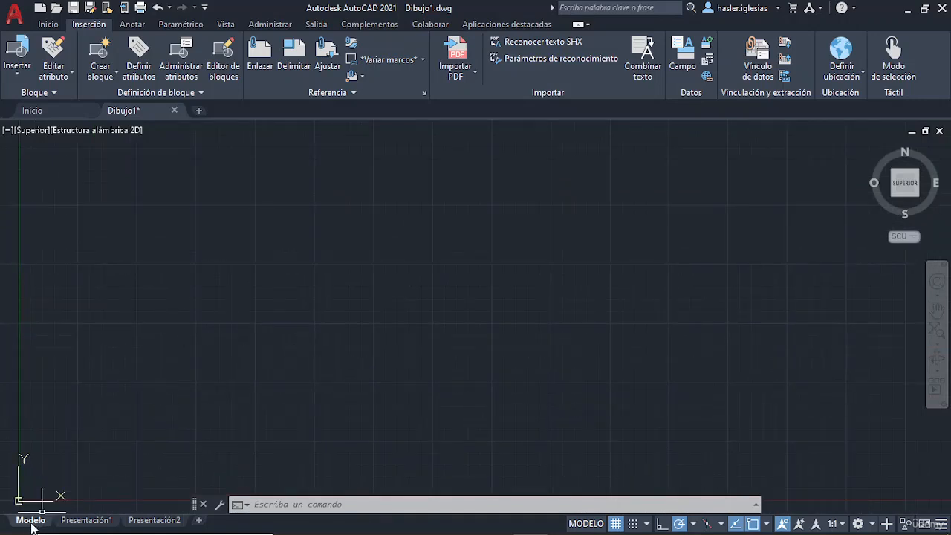
View the Presentación1 and Presentación2 layout sheets, and return to model space.
left_click(86, 520)
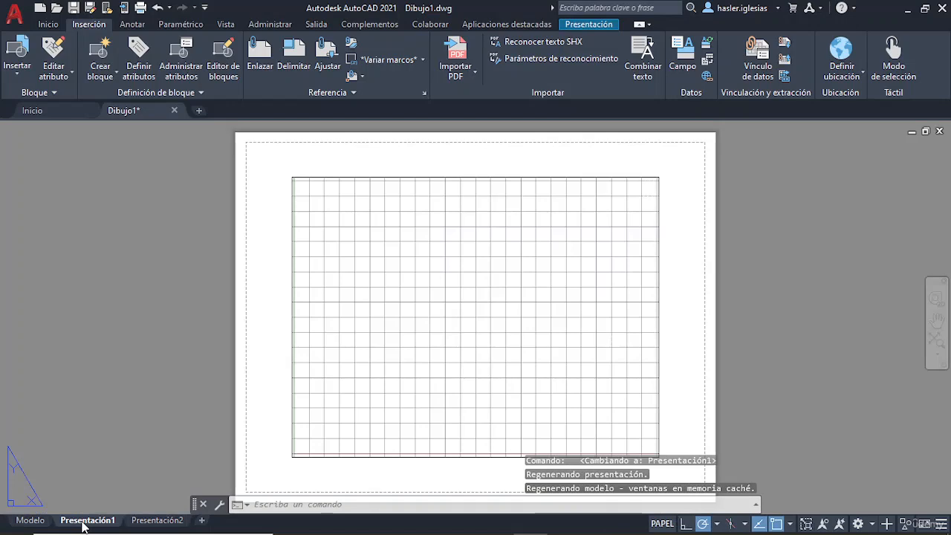
left_click(167, 525)
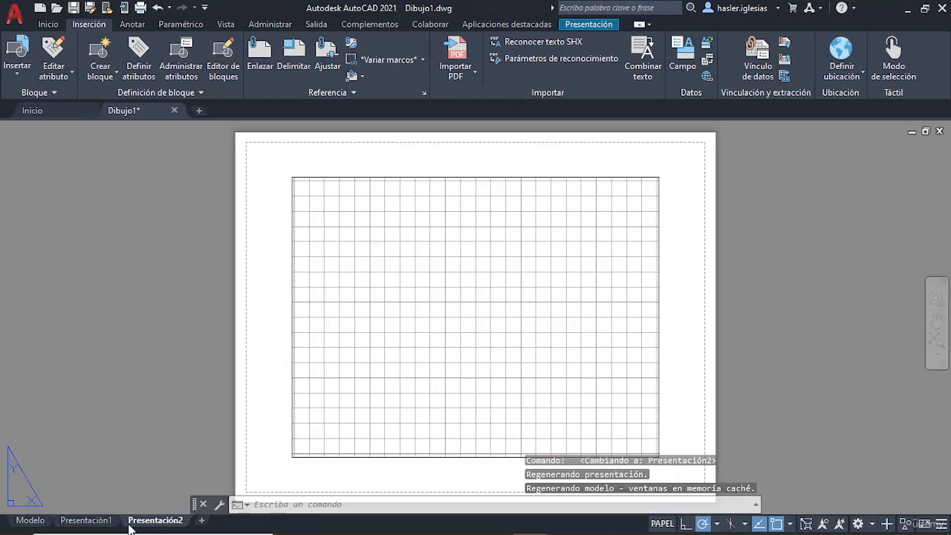
left_click(31, 520)
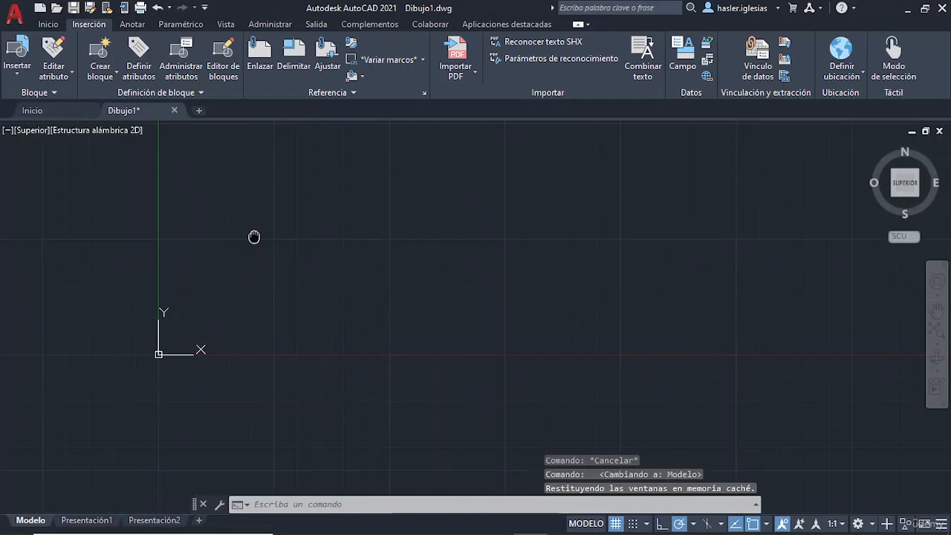
Compare the Presentación1 layout sheet with the model space, returning to model space with the origin near the lower-left corner of the view.
middle_click_drag(254, 236, 153, 354)
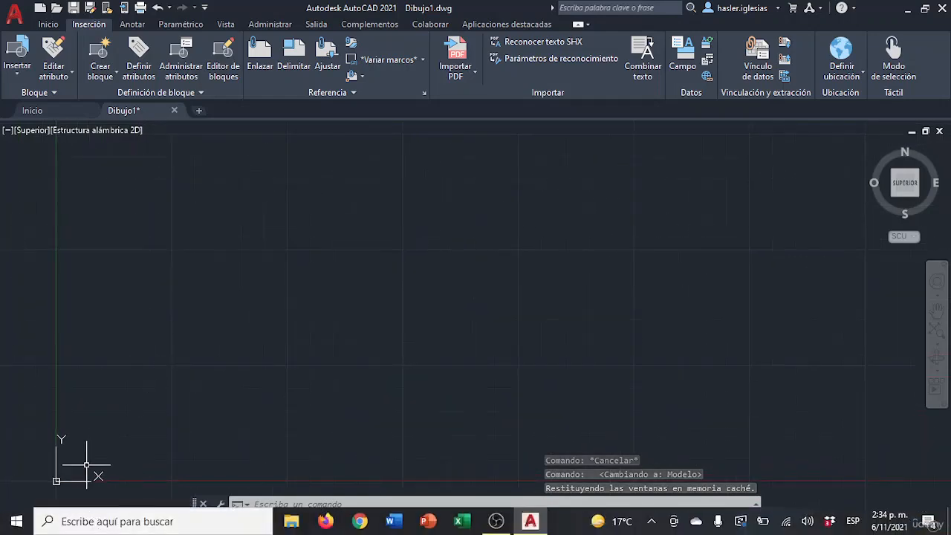
left_click(82, 520)
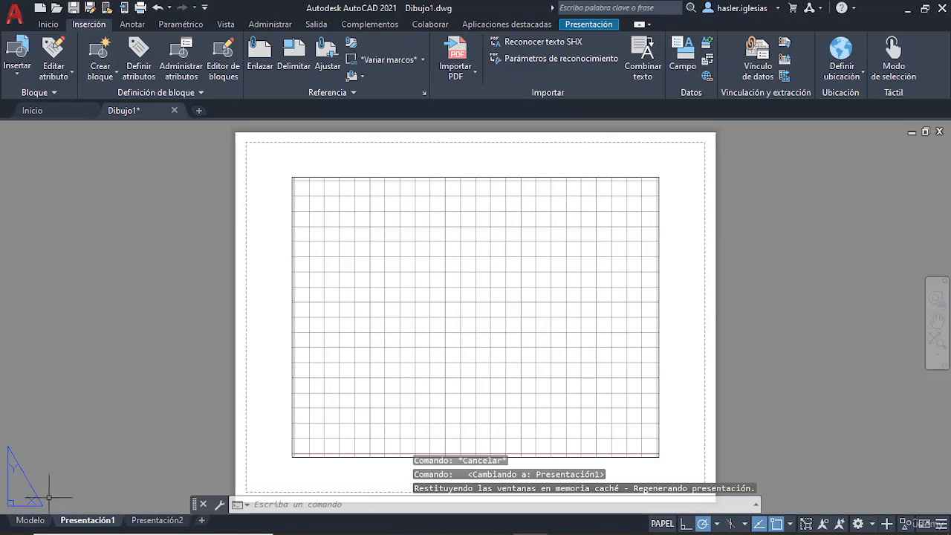
left_click(30, 521)
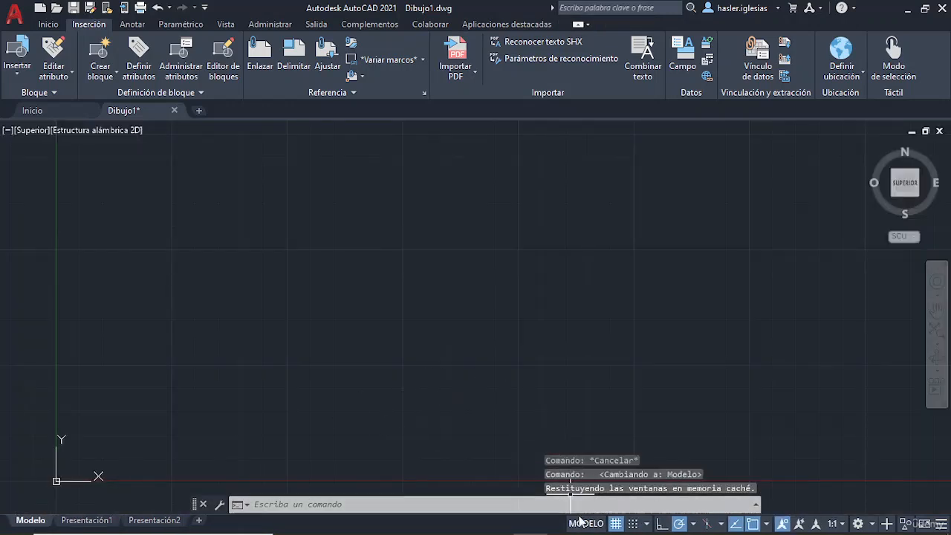
left_click(97, 521)
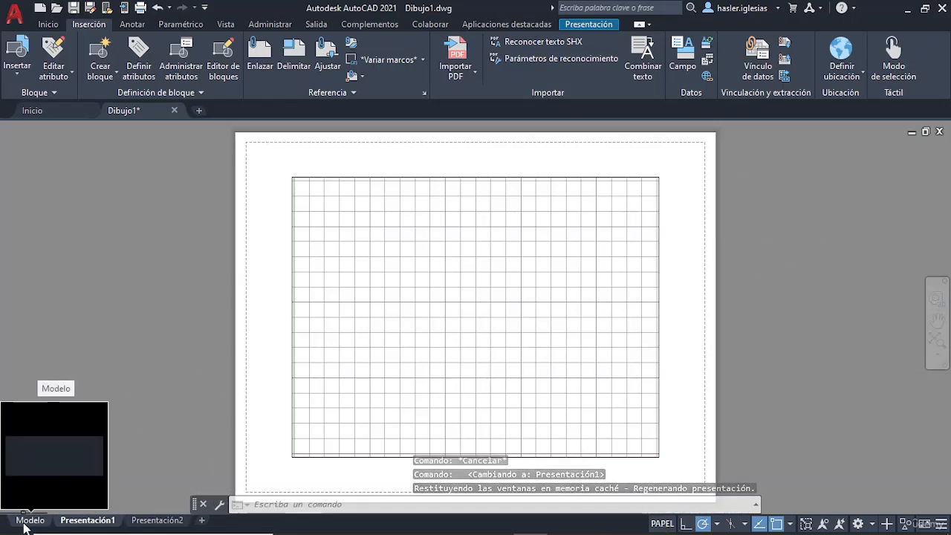
left_click(28, 521)
middle_click_drag(159, 335, 131, 357)
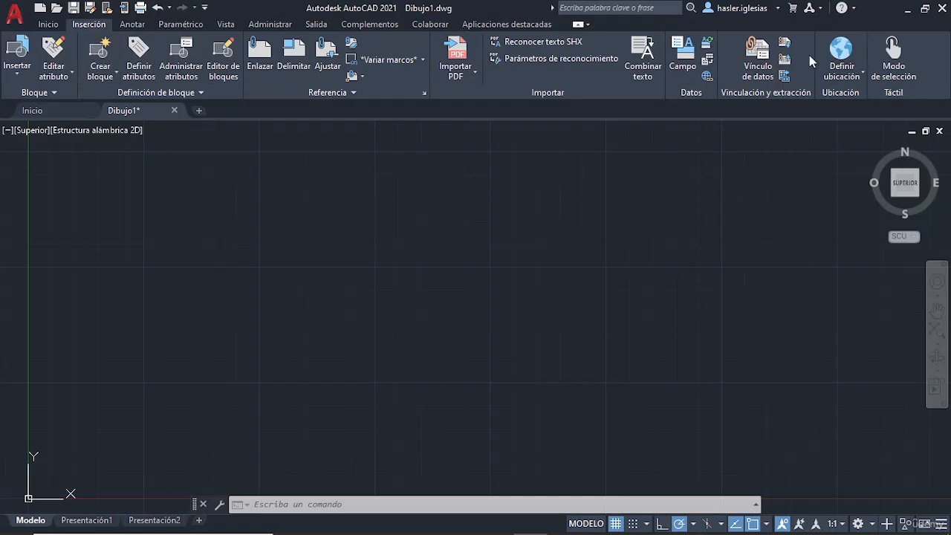
left_click(49, 25)
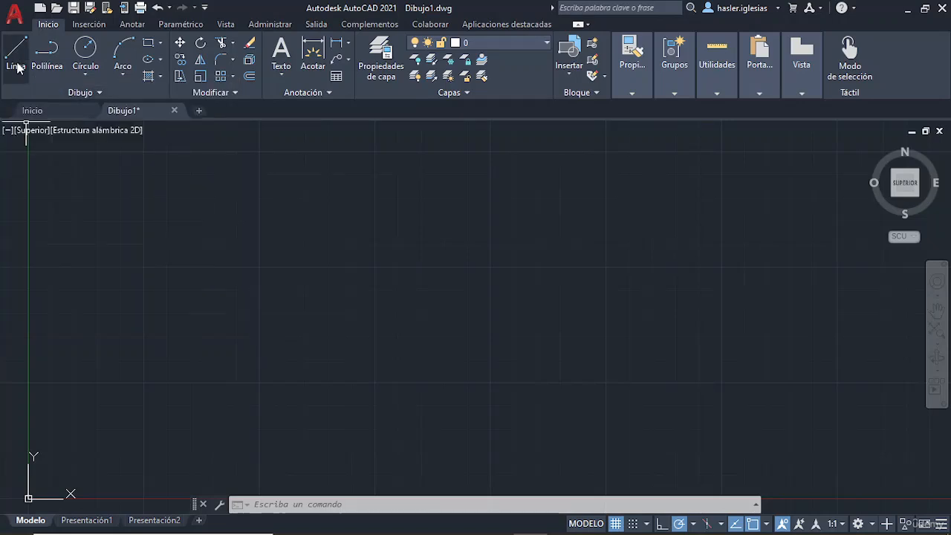
type("b")
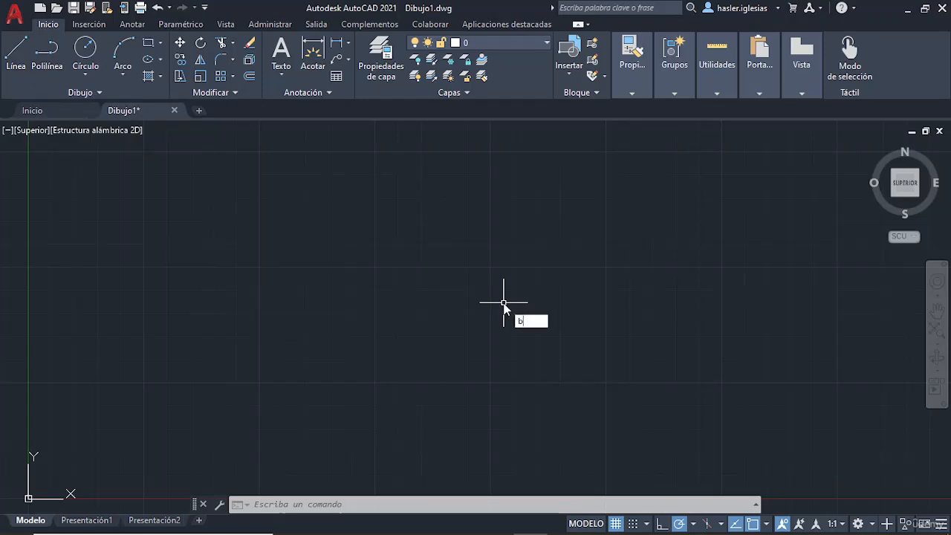
key("BackSpace")
type("LINEA")
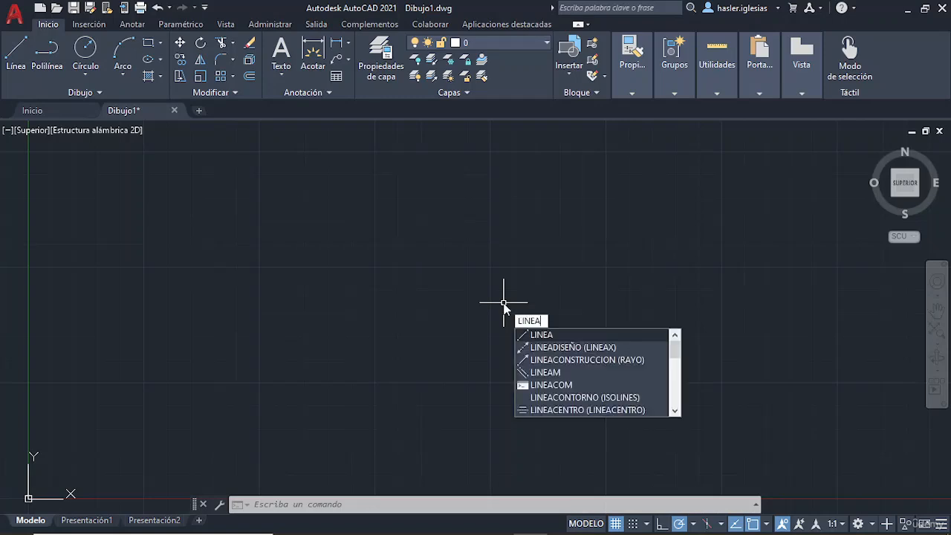
left_click(539, 335)
key("Escape")
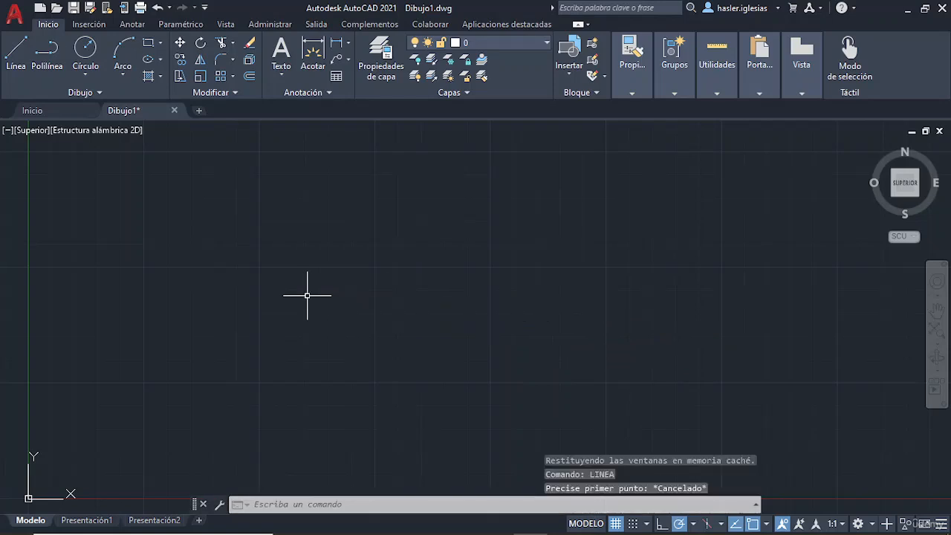
Draw a line 1500 units long from a freely picked start point, rising at about 8° from the horizontal.
left_click(22, 66)
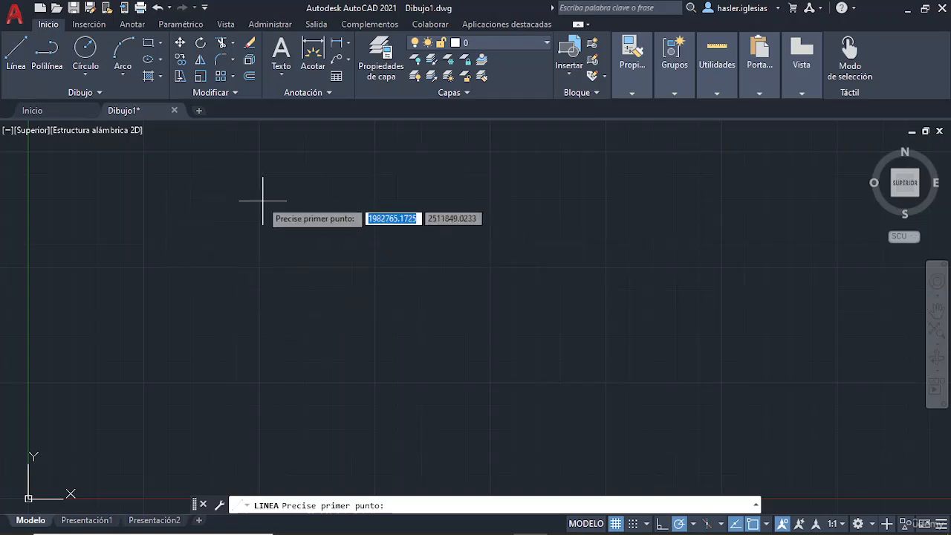
left_click(189, 226)
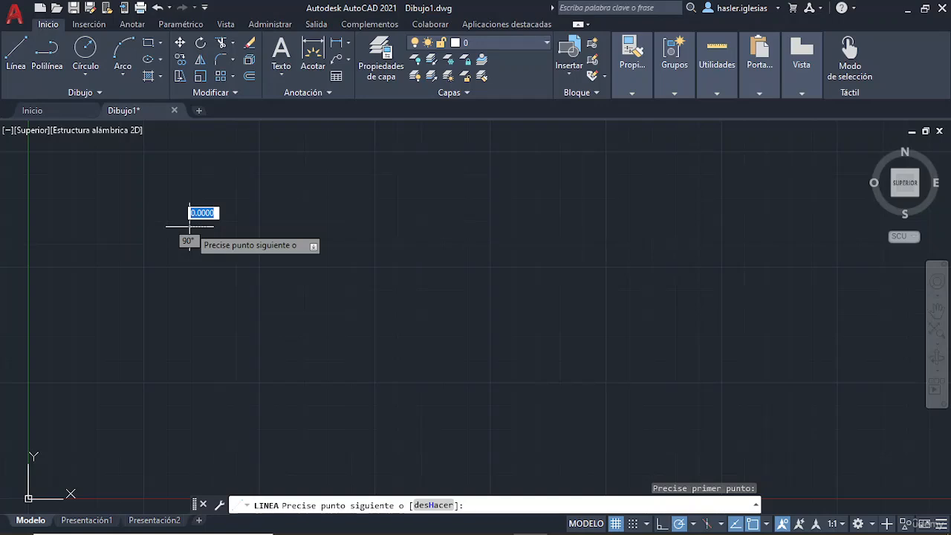
key("Down")
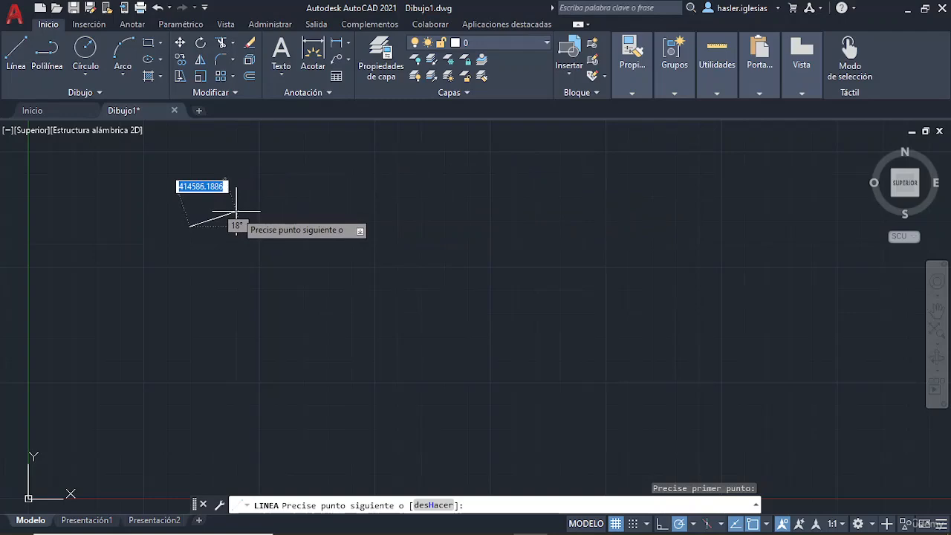
scroll(209, 224, "up", 10)
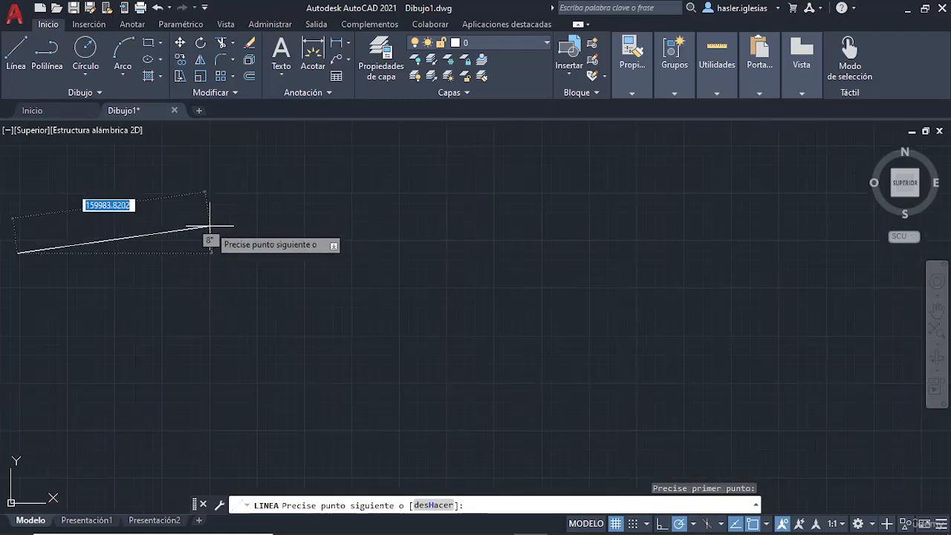
scroll(210, 225, "up", 4)
middle_click_drag(221, 257, 486, 223)
middle_click_drag(159, 266, 519, 217)
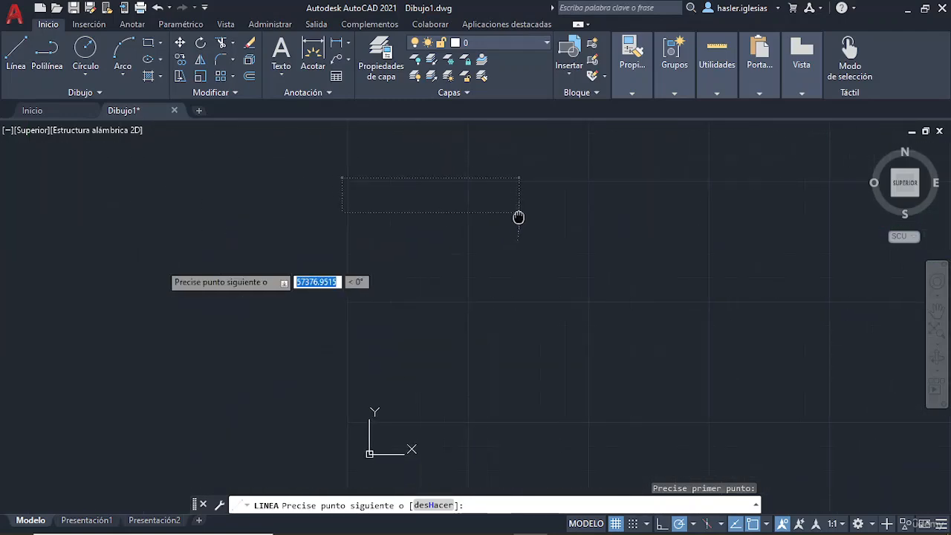
scroll(417, 213, "up", 10)
middle_click_drag(328, 215, 592, 181)
scroll(249, 180, "down", 5)
middle_click_drag(249, 181, 437, 240)
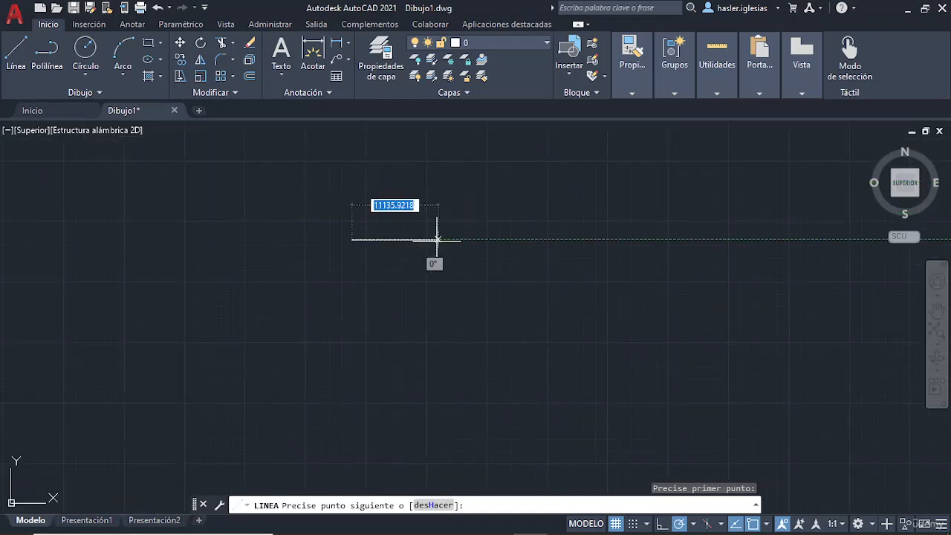
scroll(437, 240, "up", 6)
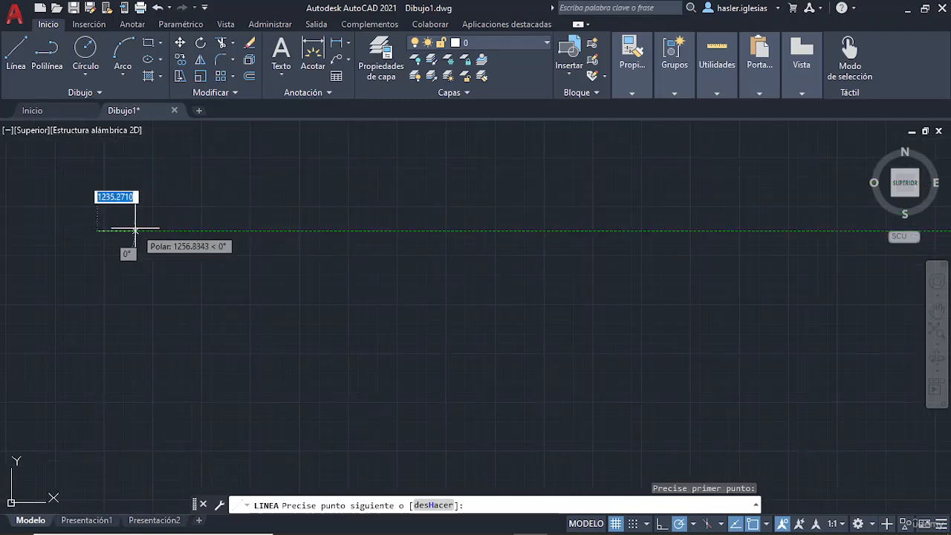
middle_click_drag(134, 228, 317, 255)
scroll(317, 255, "up", 8)
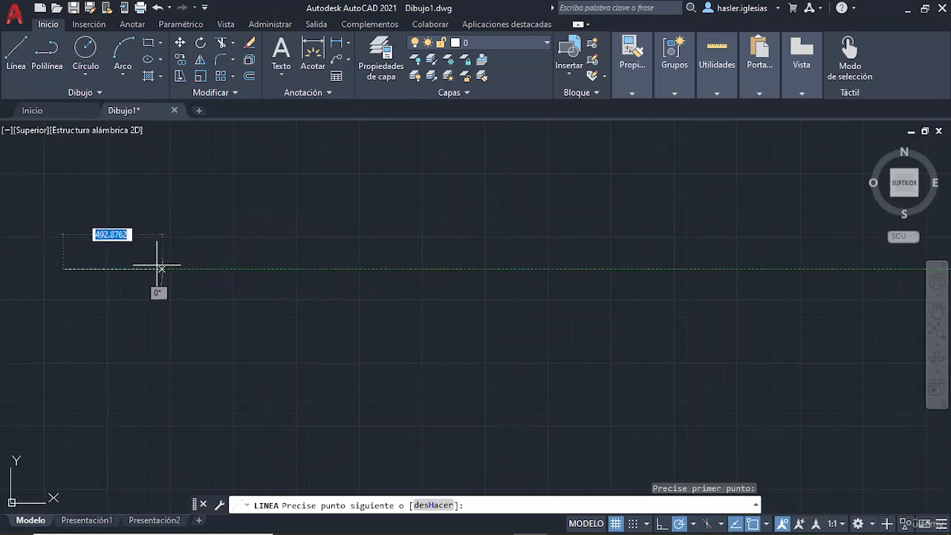
middle_click_drag(146, 269, 378, 270)
scroll(326, 257, "up", 2)
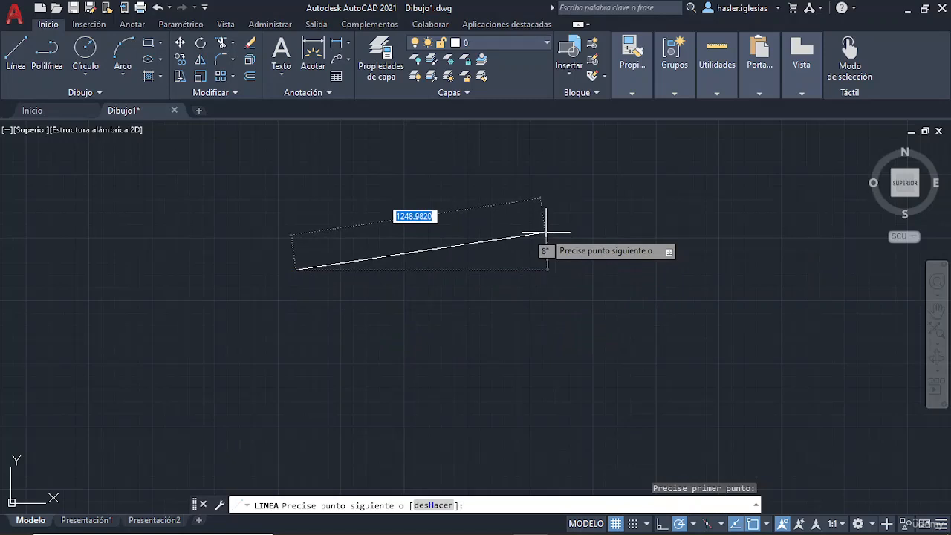
type("1500")
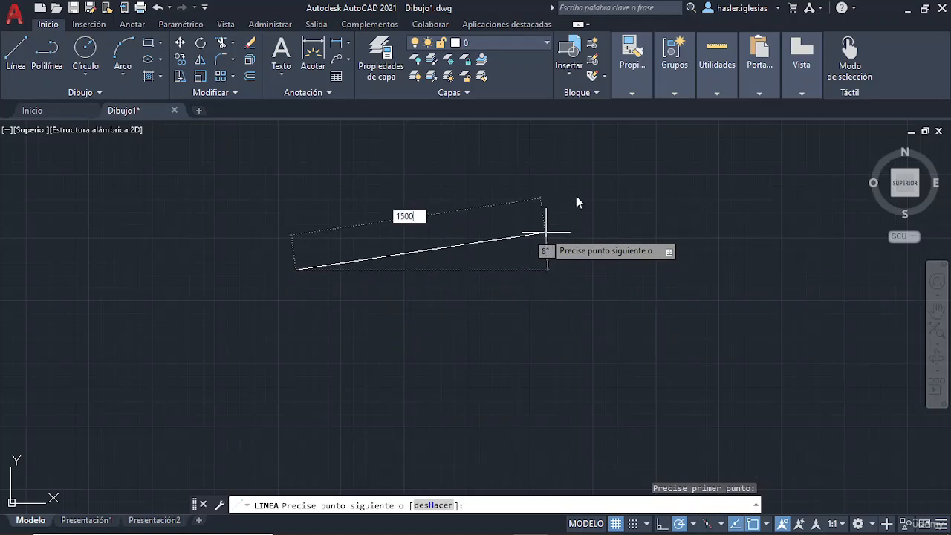
key("Return")
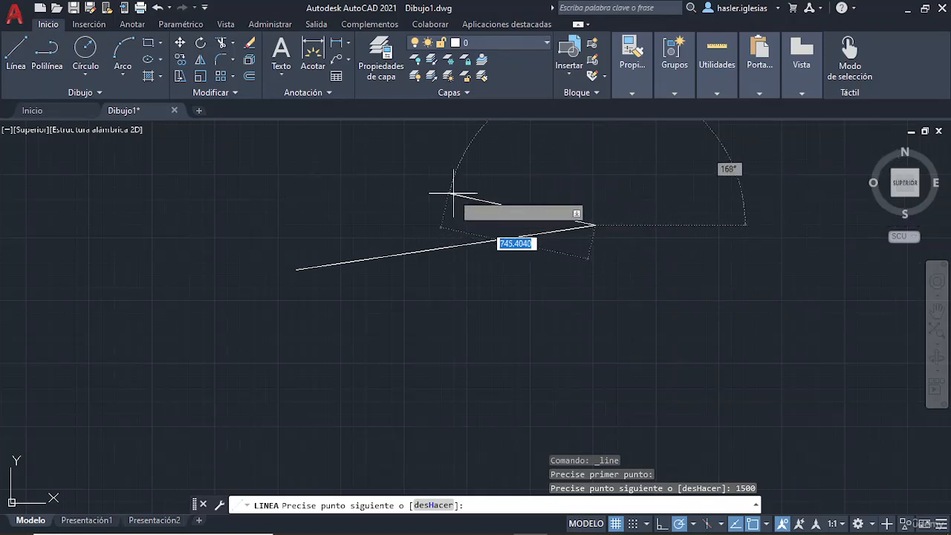
Continue the line with six alternating vertical and horizontal segments spiralling inward, the upward one about 377 units long, and end the command.
left_click(594, 345)
left_click(392, 345)
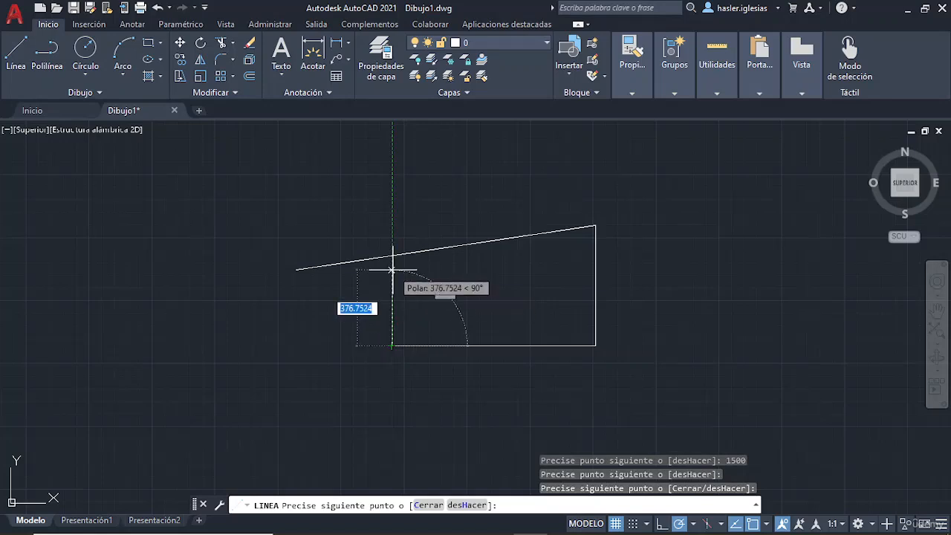
left_click(392, 269)
left_click(522, 269)
left_click(523, 326)
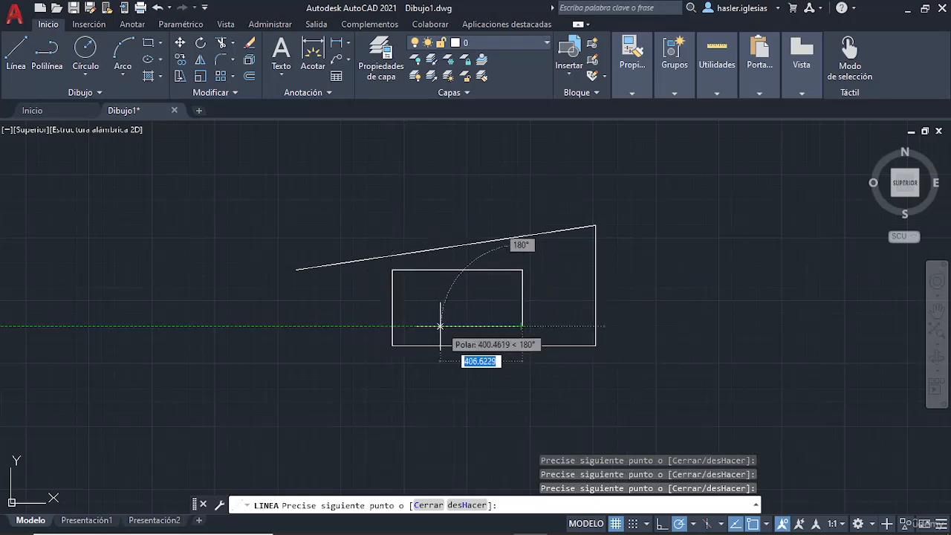
left_click(436, 326)
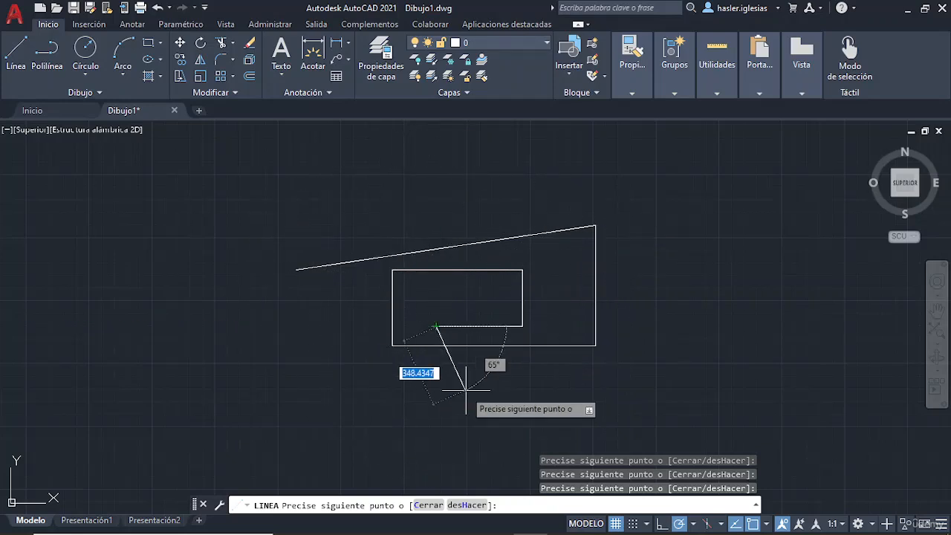
key("Escape")
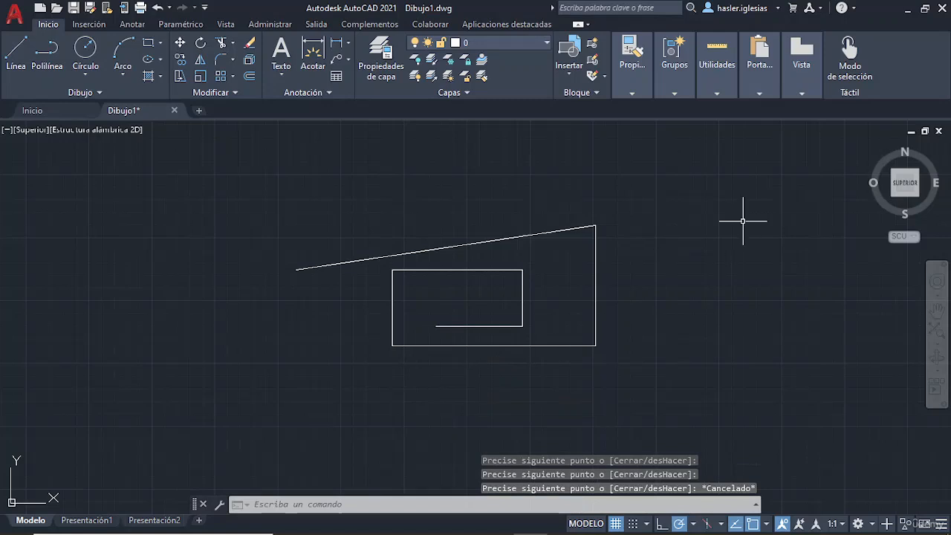
Select the drawn segments one by one to check that each is a separate object, and clear the selection.
left_click(570, 228)
left_click(595, 274)
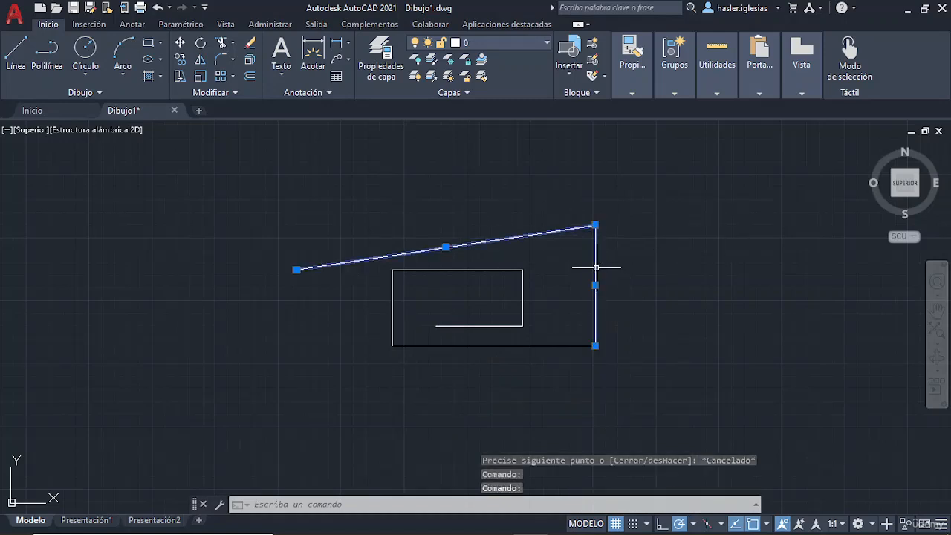
left_click(545, 340)
left_click(535, 349)
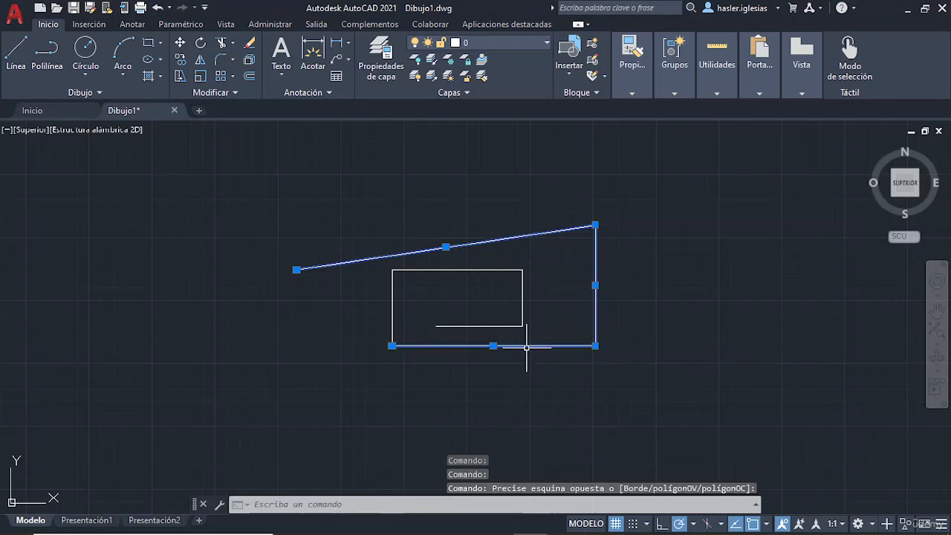
left_click(394, 293)
left_click(468, 270)
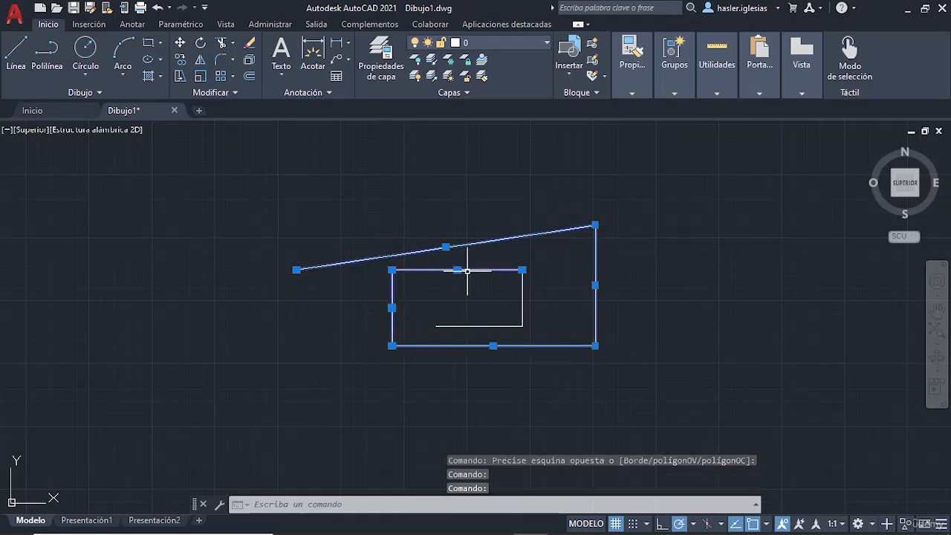
left_click(523, 299)
left_click(479, 326)
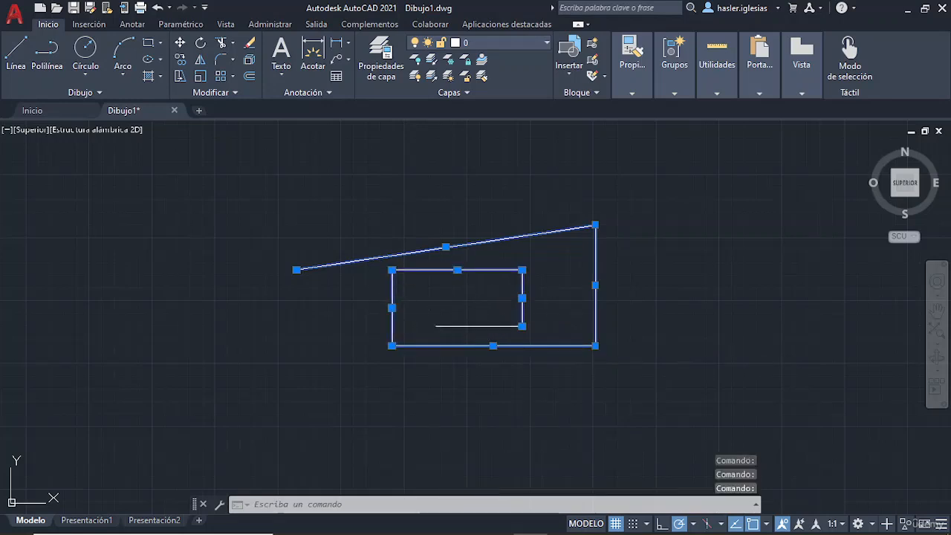
key("Escape")
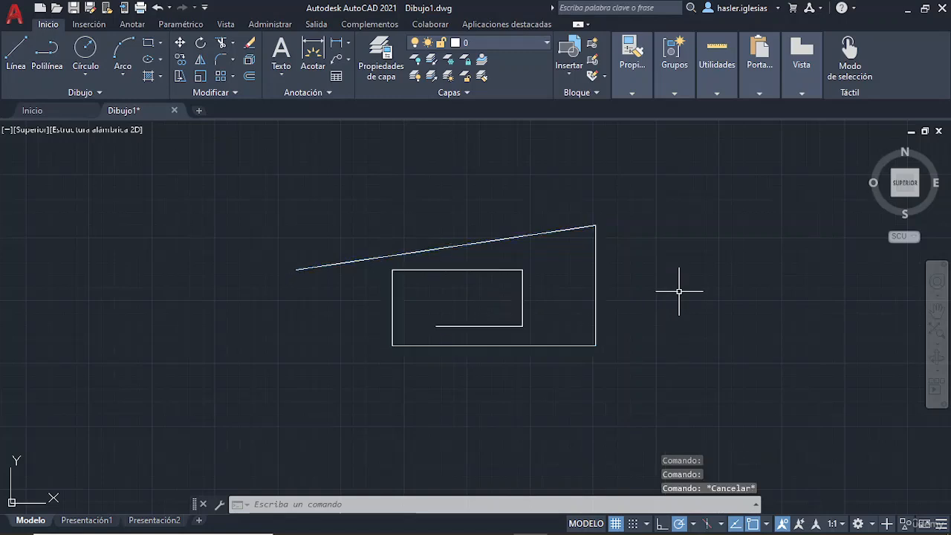
left_click(542, 233)
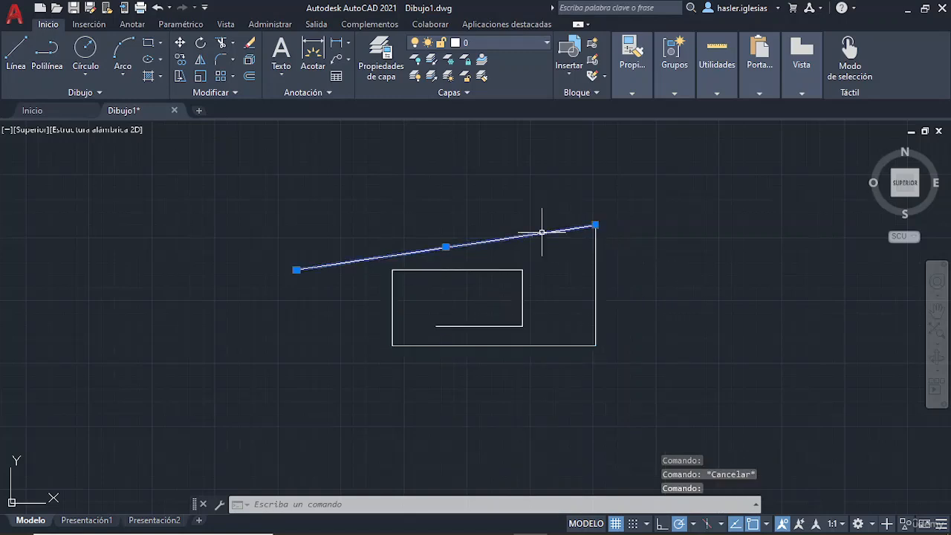
type("M")
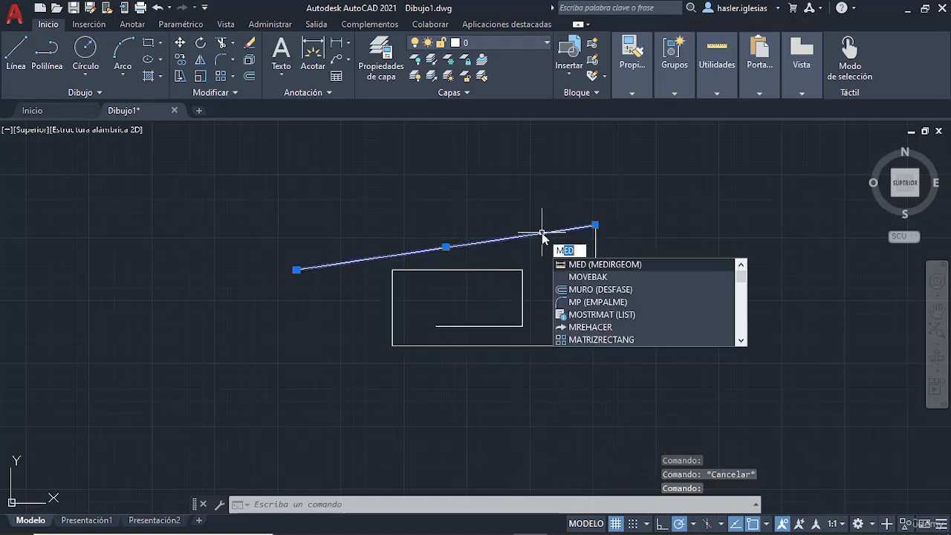
type("OVE")
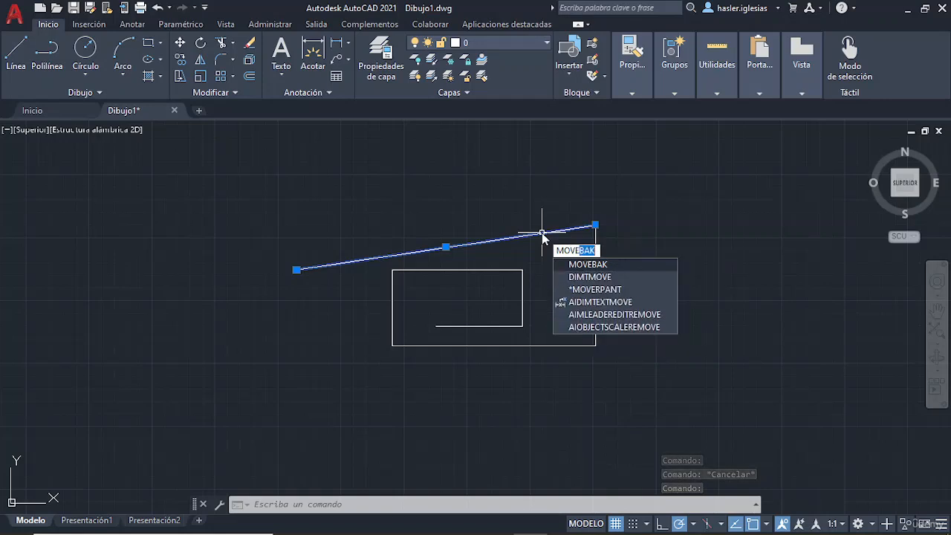
type("r")
key("BackSpace")
key("BackSpace")
key("BackSpace")
key("BackSpace")
key("BackSpace")
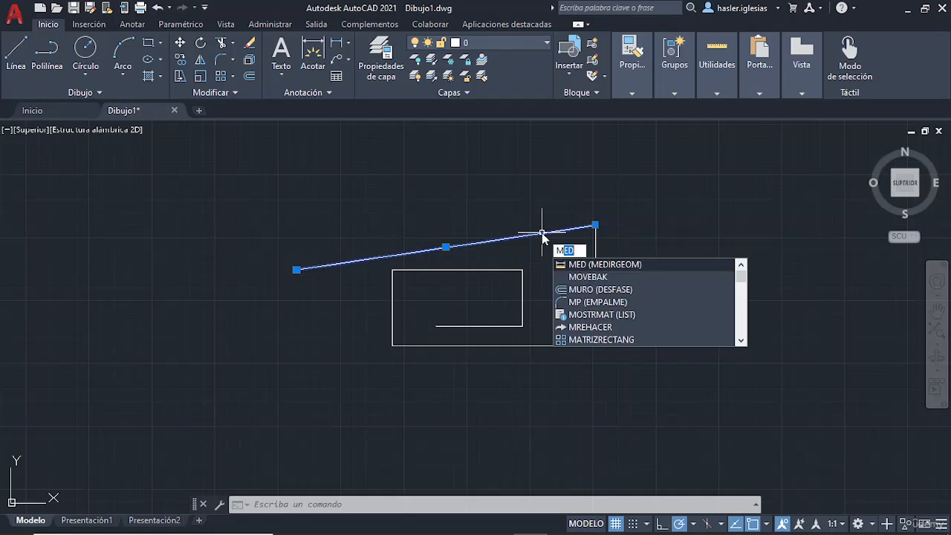
scroll(636, 304, "down", 1)
scroll(636, 303, "down", 5)
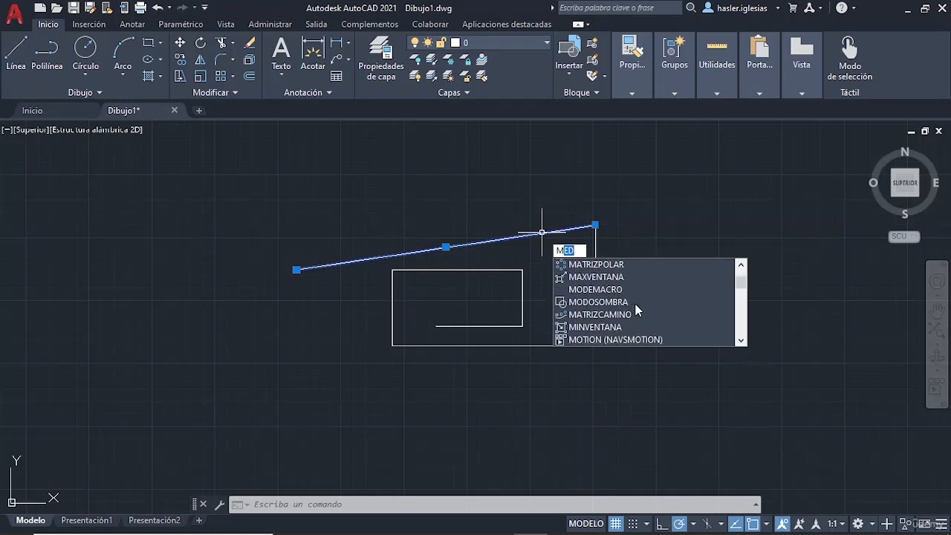
scroll(647, 316, "down", 5)
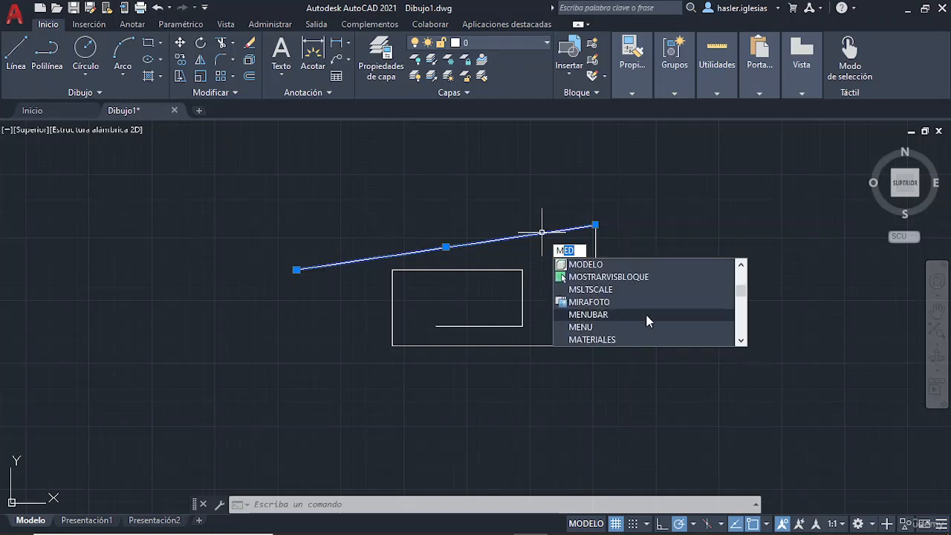
scroll(646, 318, "down", 4)
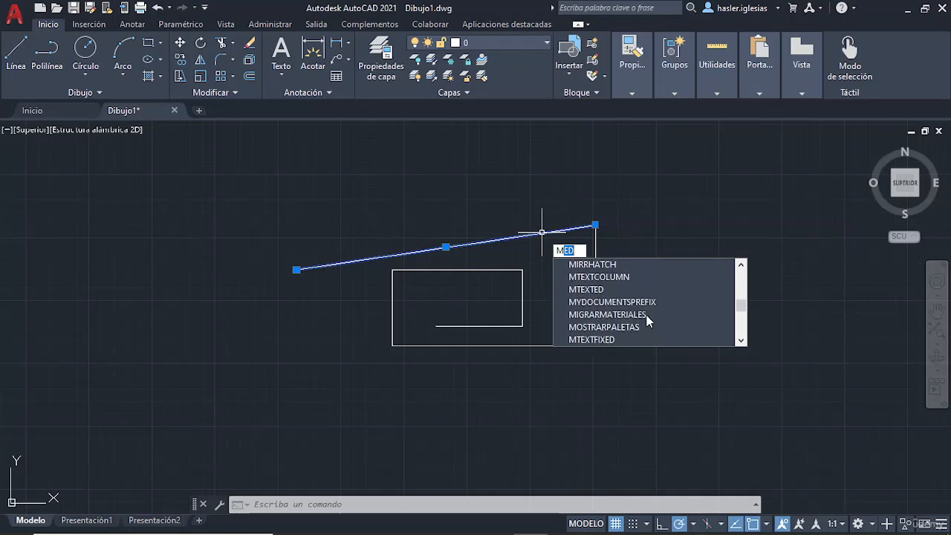
key("Escape")
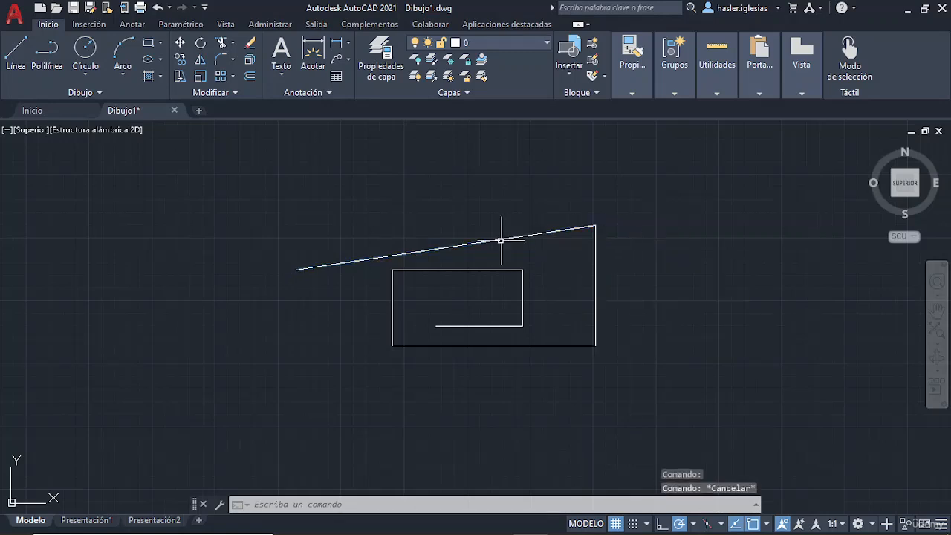
Move the sloping line straight up by its midpoint, away from the other segments, and clear the selection.
left_click(446, 246)
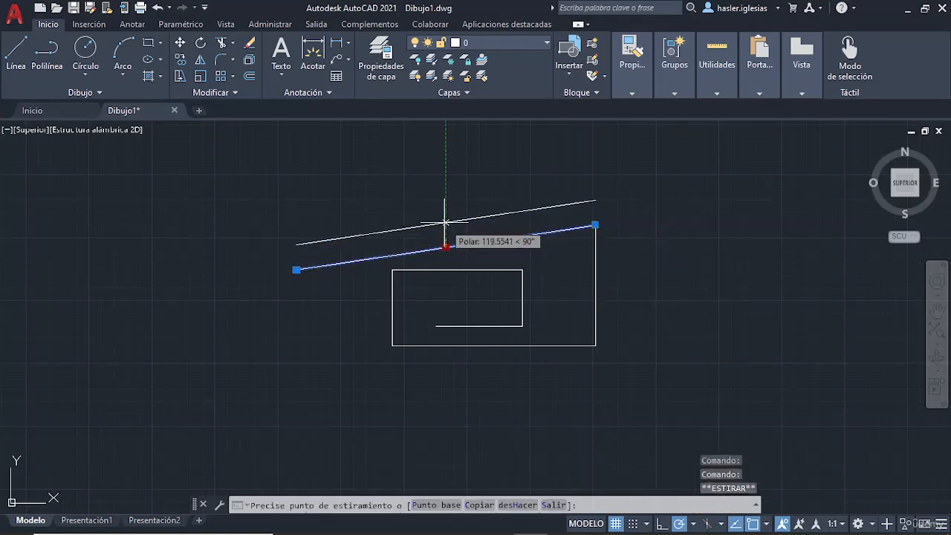
left_click(445, 178)
key("Escape")
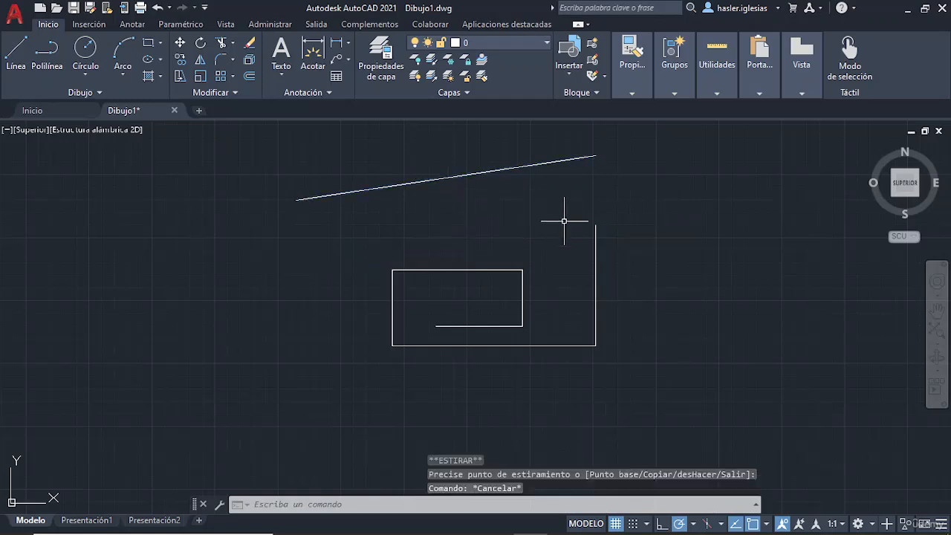
Undo the sloping line's upward move so it meets the vertical segment again.
left_click(456, 186)
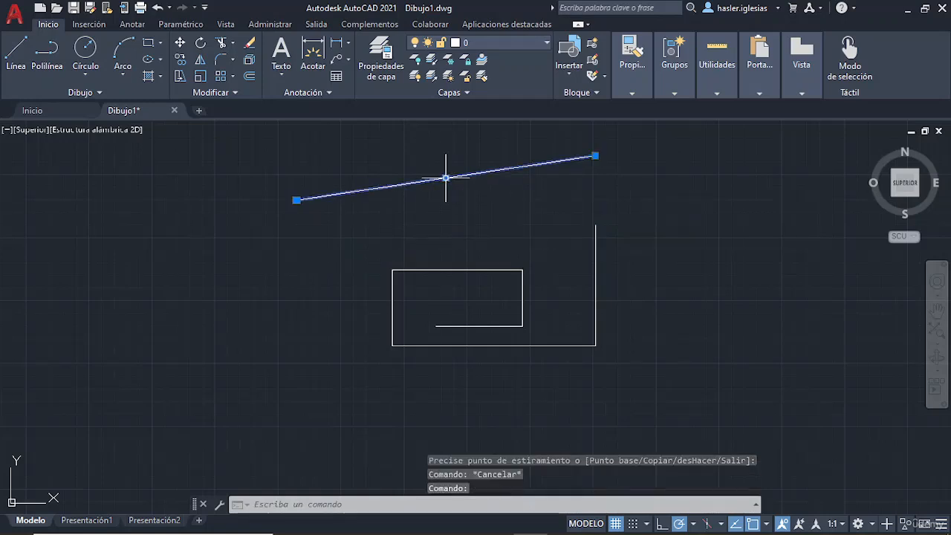
left_click(446, 178)
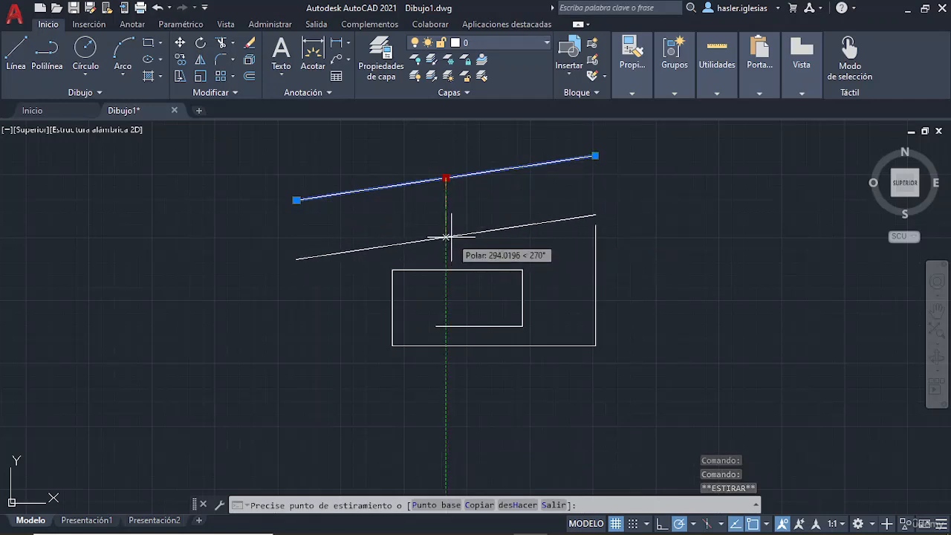
key("Escape")
key("ctrl+z")
key("ctrl+z")
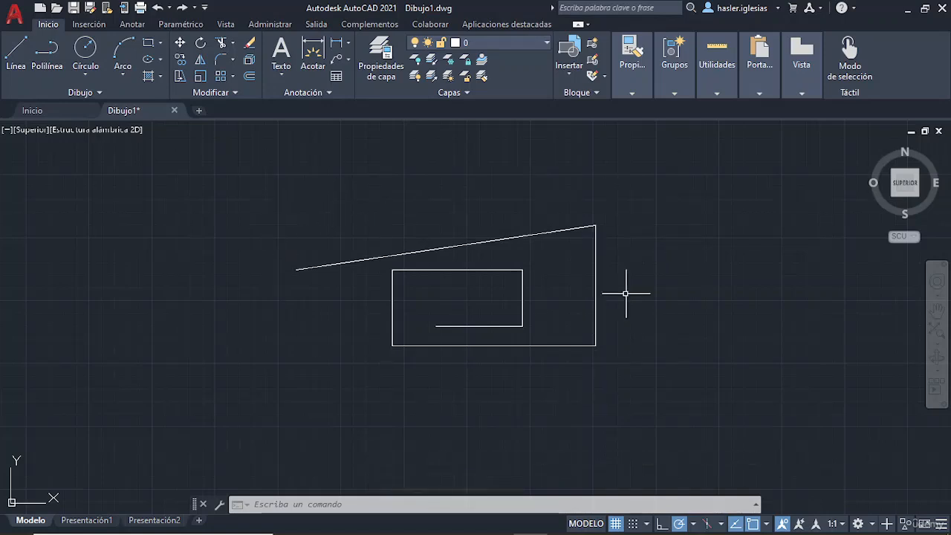
Start a polyline in the empty space beside the line figure, with a first segment rising gently to the right.
scroll(659, 248, "down", 2)
mouse_move(694, 261)
middle_mouse_down()
mouse_move(480, 308)
mouse_move(368, 282)
mouse_move(492, 263)
middle_mouse_up()
scroll(477, 307, "up", 2)
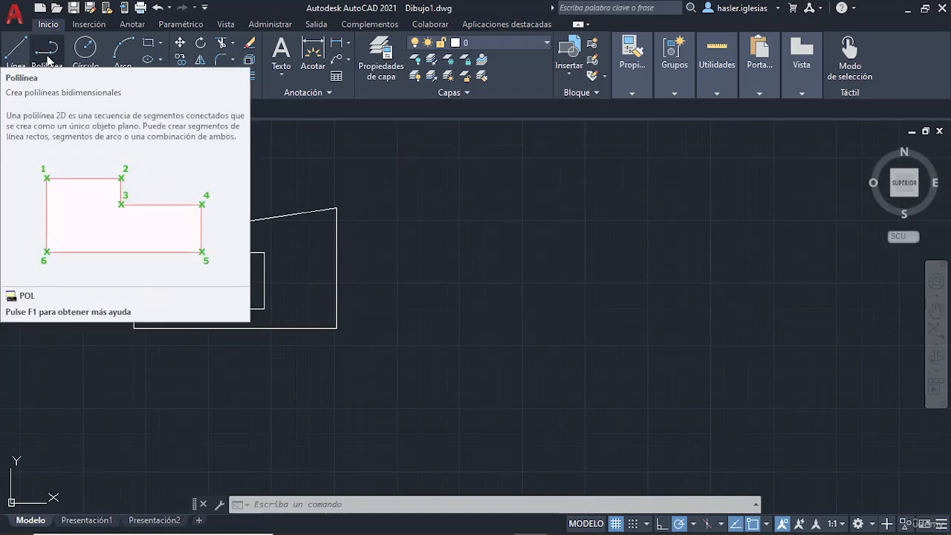
left_click(46, 52)
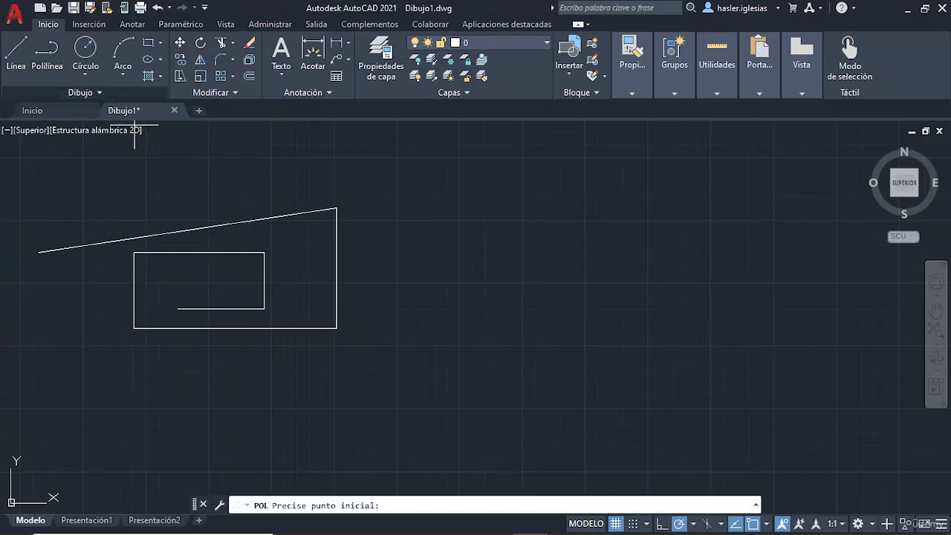
left_click(397, 250)
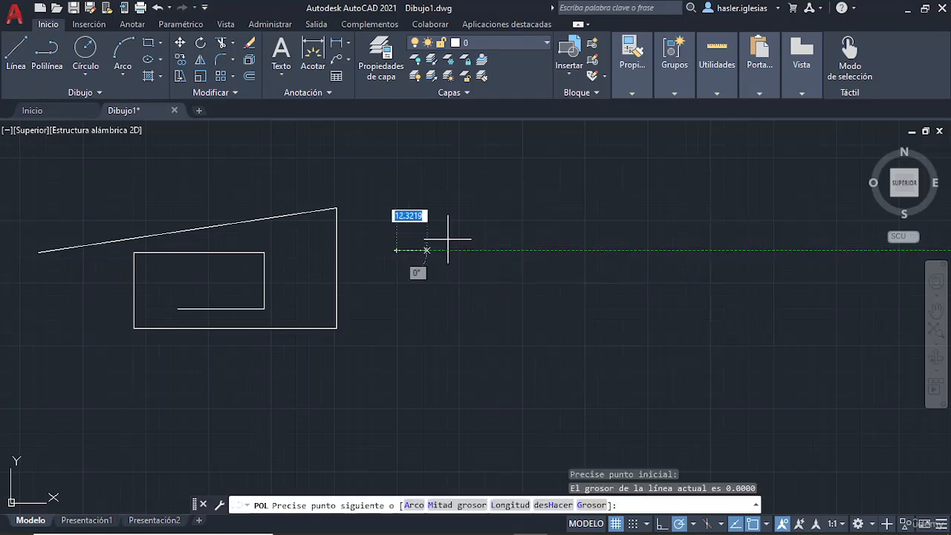
left_click(644, 210)
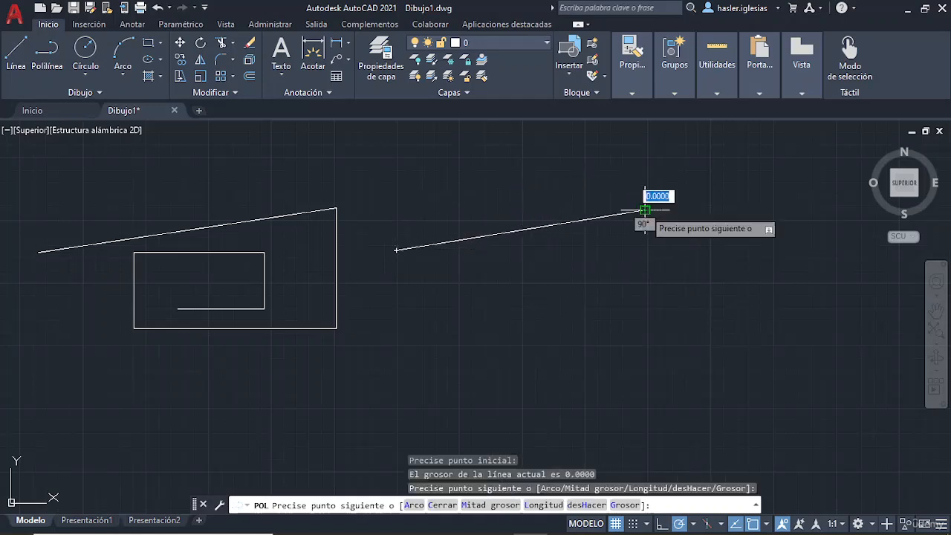
Continue the polyline with six alternating vertical and horizontal segments spiralling inward, and end the command.
left_click(645, 322)
left_click(432, 322)
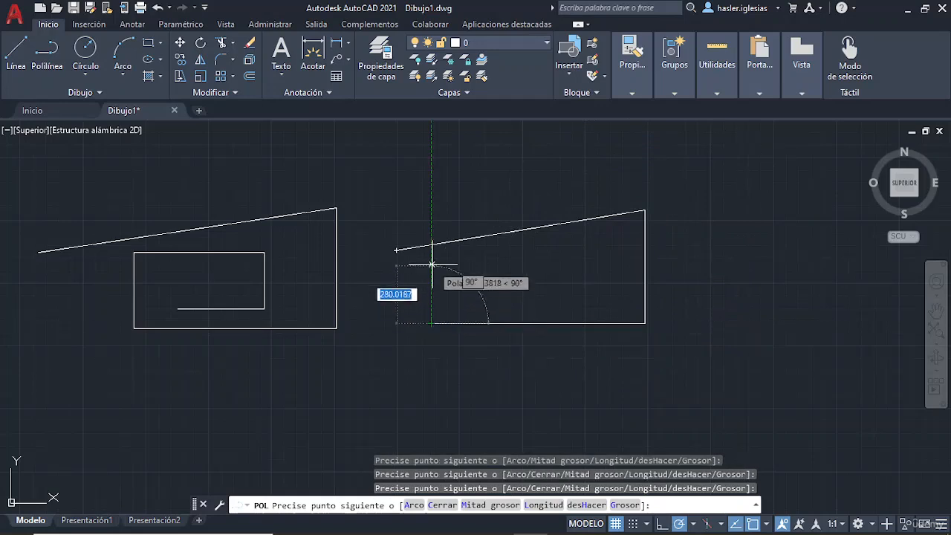
left_click(431, 258)
left_click(582, 258)
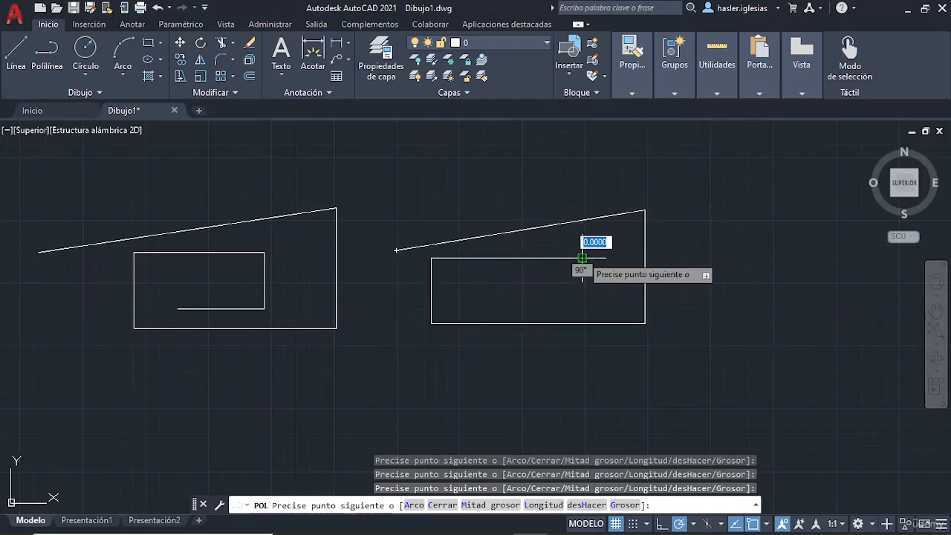
left_click(582, 299)
left_click(471, 299)
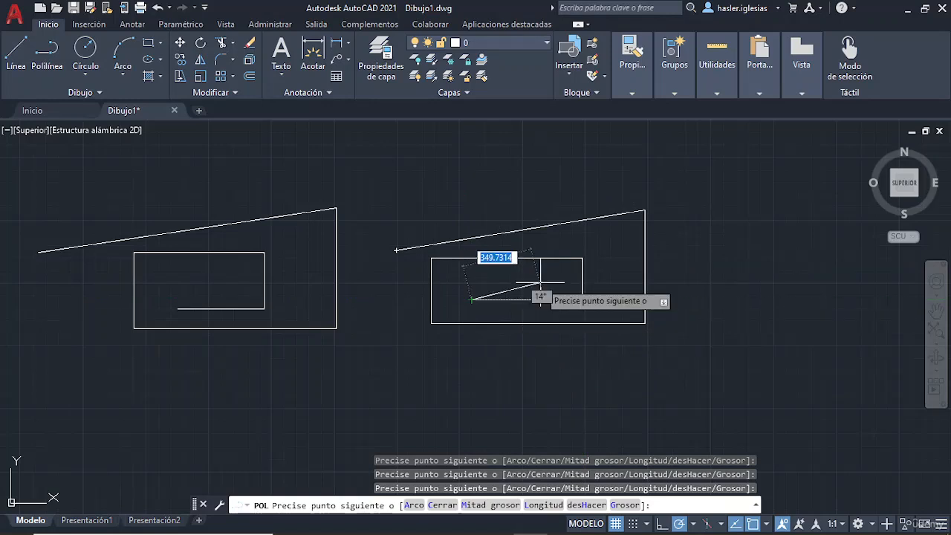
key("Escape")
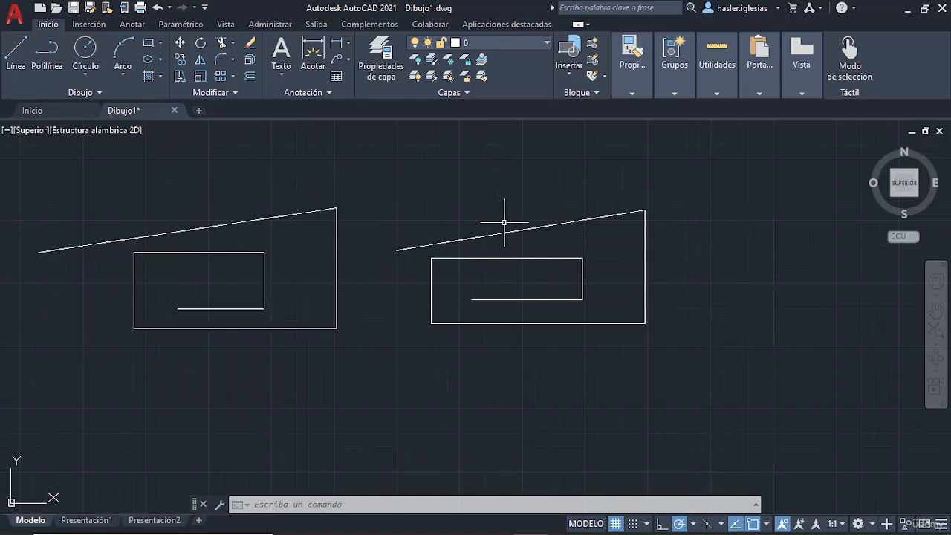
Enlarge the polyline by stretching its outer right, bottom and left segments outward from their midpoints.
left_click(538, 227)
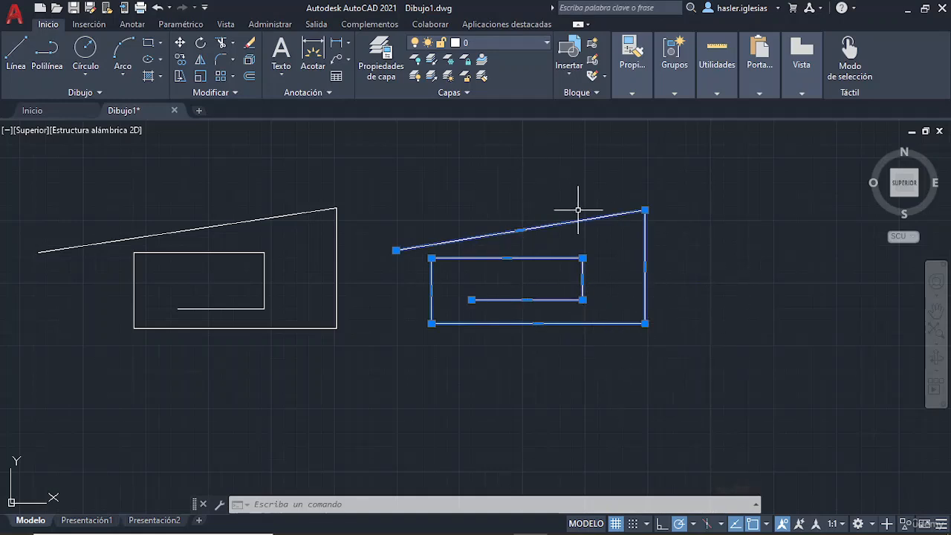
left_click(645, 266)
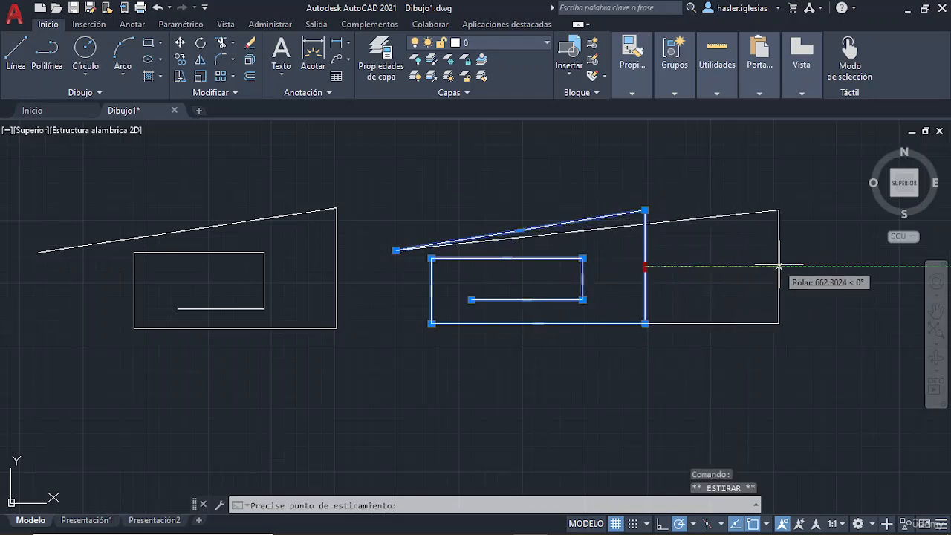
left_click(709, 266)
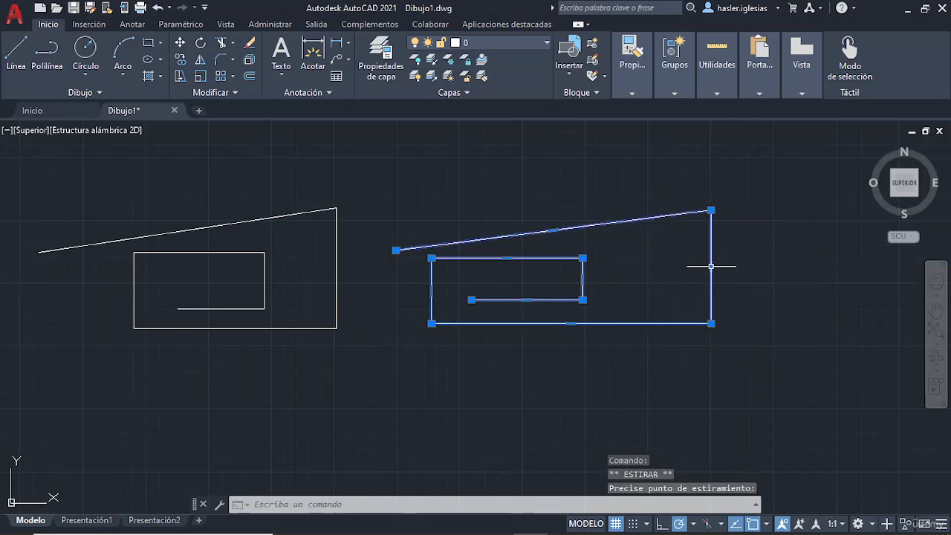
left_click(571, 323)
left_click(571, 379)
left_click(432, 318)
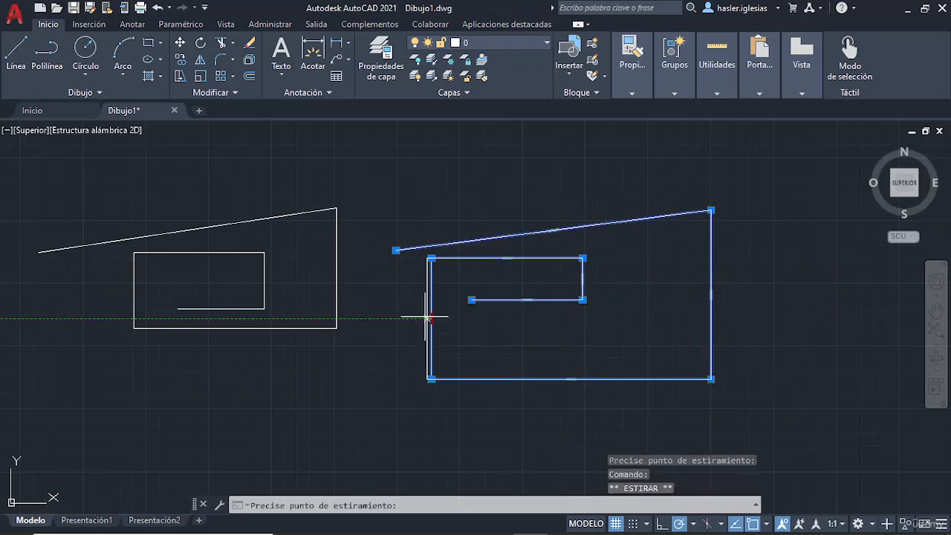
left_click(416, 319)
left_click(327, 279)
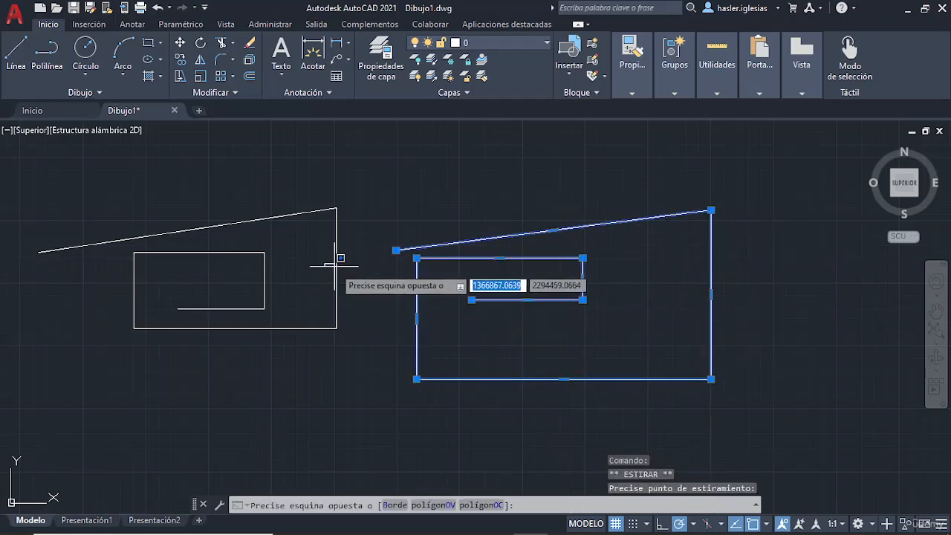
left_click(339, 267)
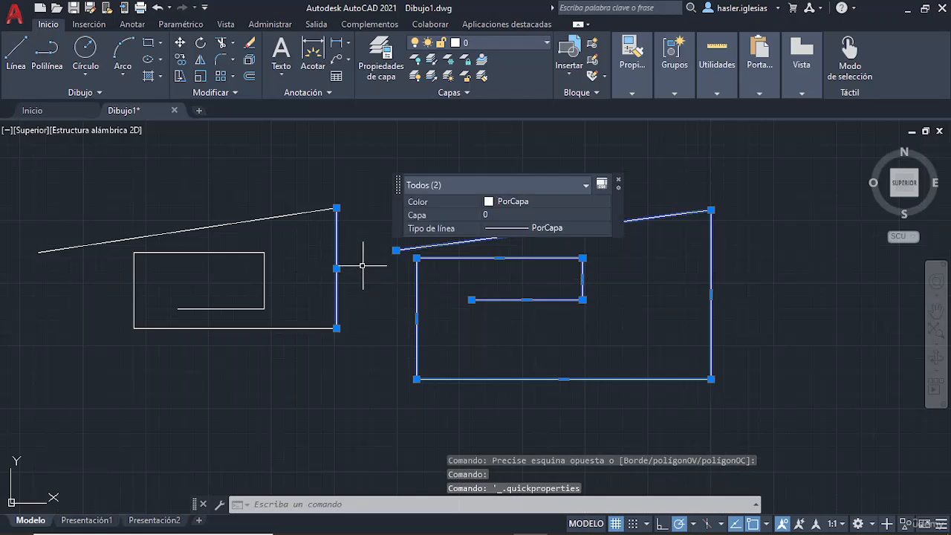
left_click(364, 266)
key("Escape")
key("Escape")
key("Escape")
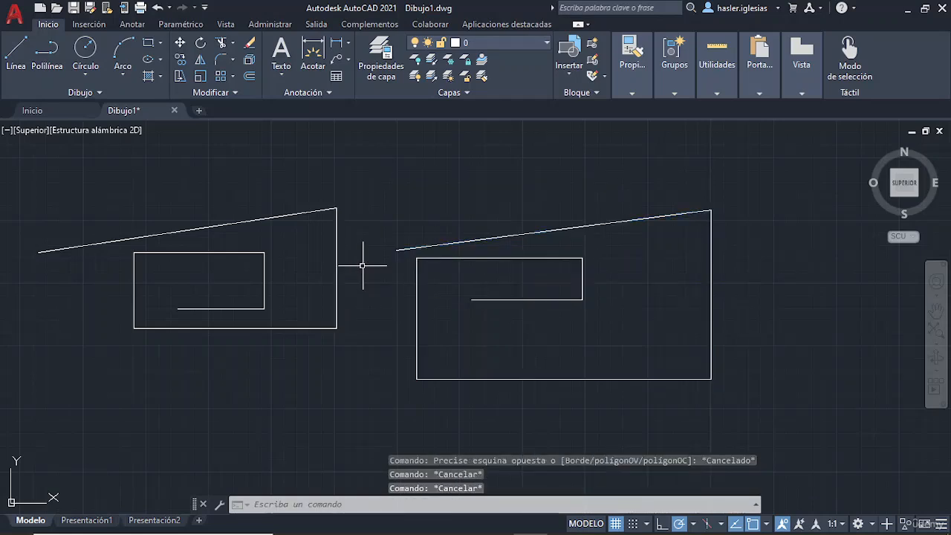
Select the polyline and the line figure's vertical segment to compare a joined object with a separate line, and clear the selection.
left_click(429, 244)
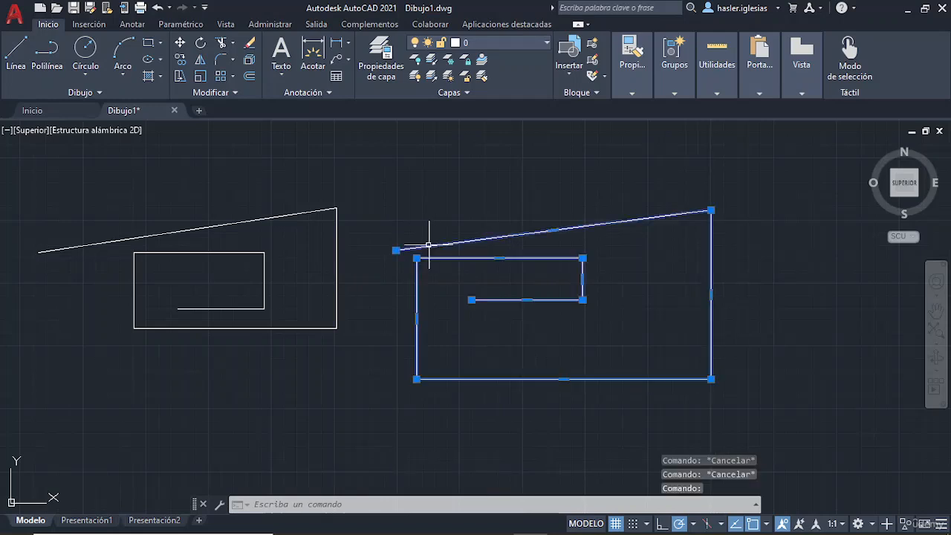
left_click(337, 242)
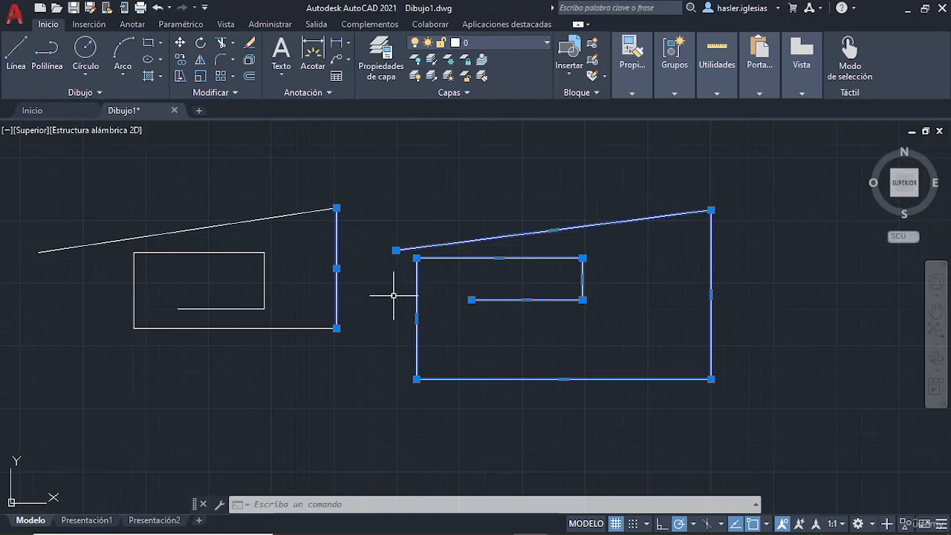
key("Escape")
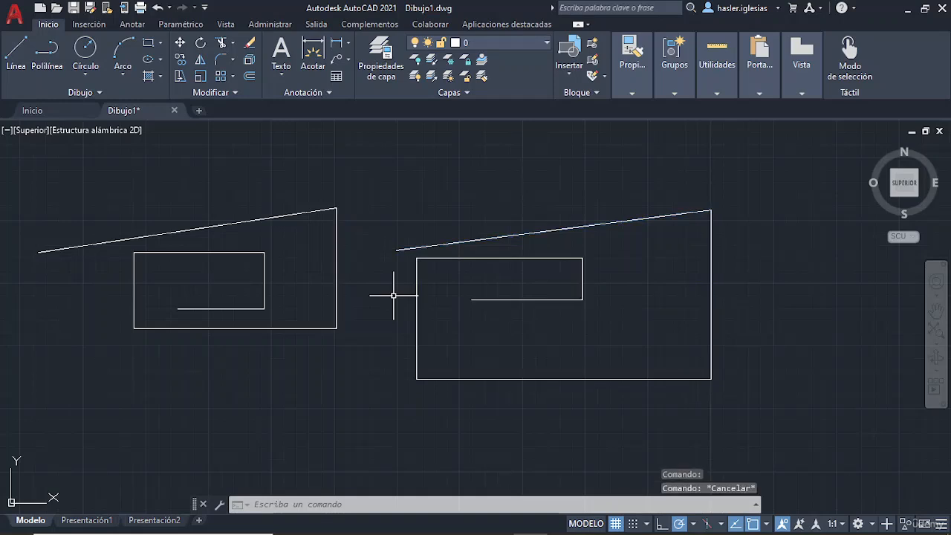
left_click(415, 294)
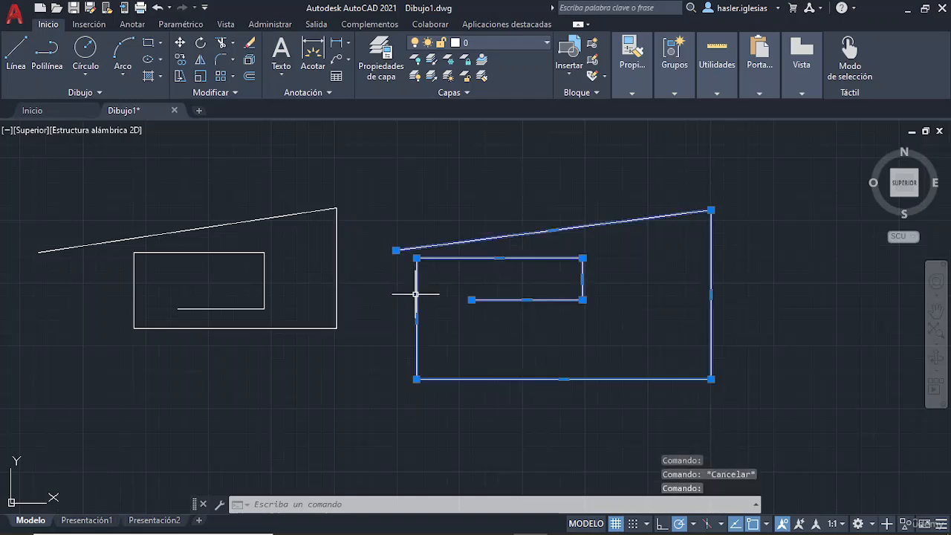
key("Escape")
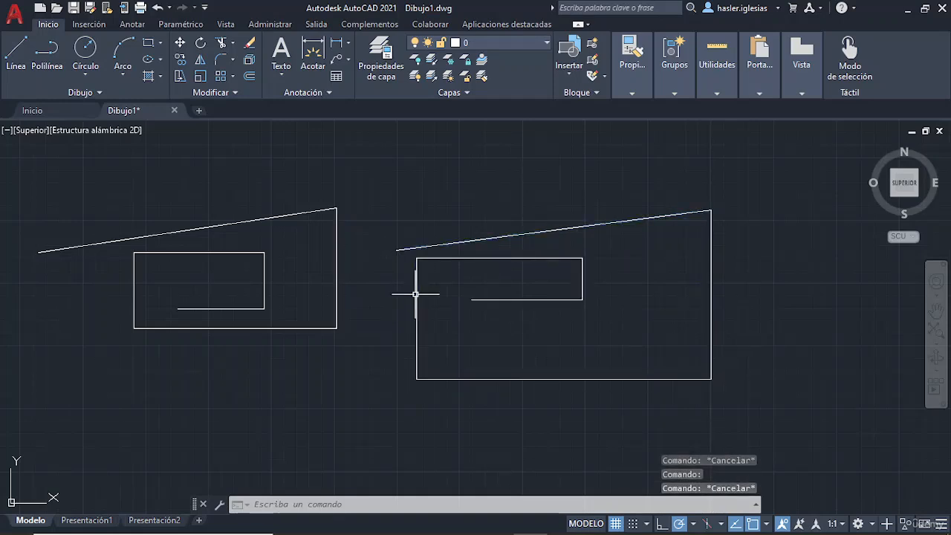
Move the line figure's outer vertical segment to the right by its midpoint, detaching it from its neighbours, and clear the selection.
left_click(337, 254)
left_click(337, 267)
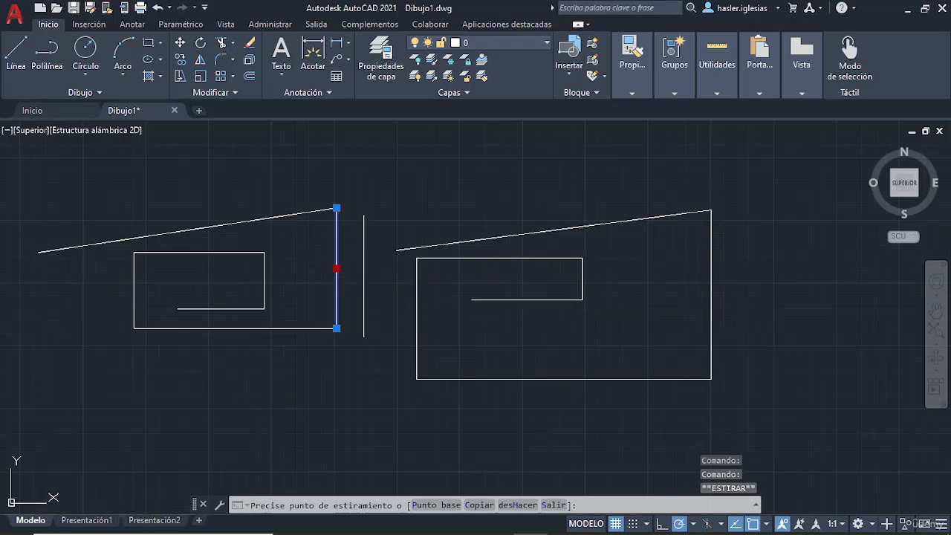
left_click(363, 276)
key("Escape")
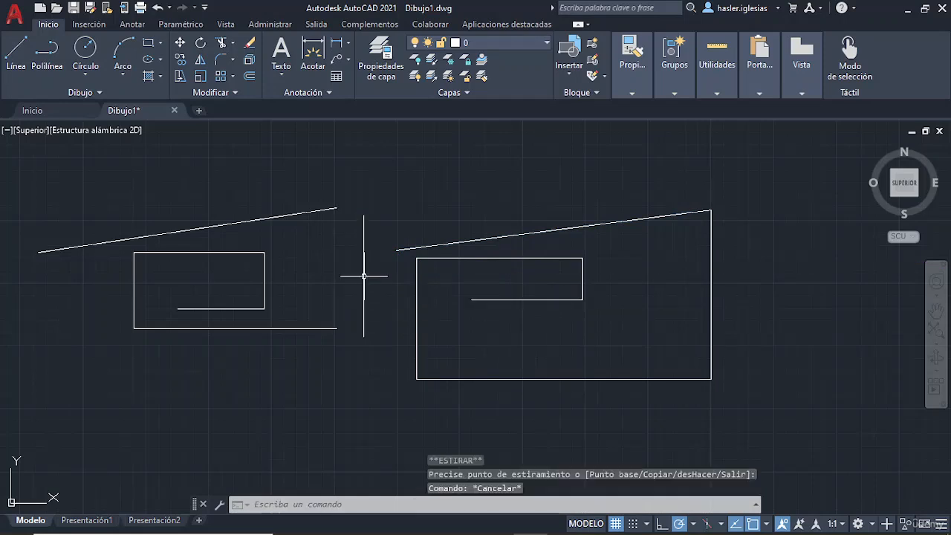
Undo the last move of the line figure's vertical segment and erase both the line figure and the polyline.
key("ctrl+z")
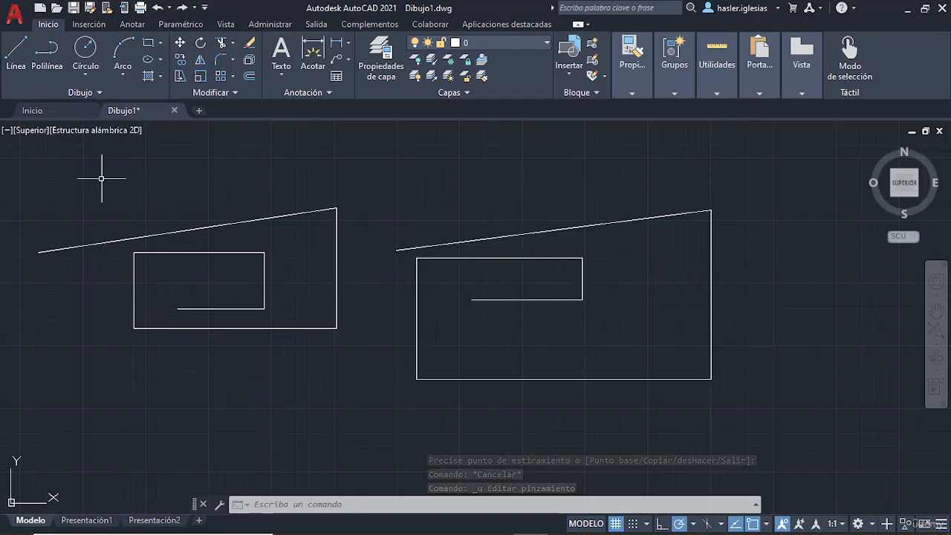
left_click(32, 165)
left_click(735, 412)
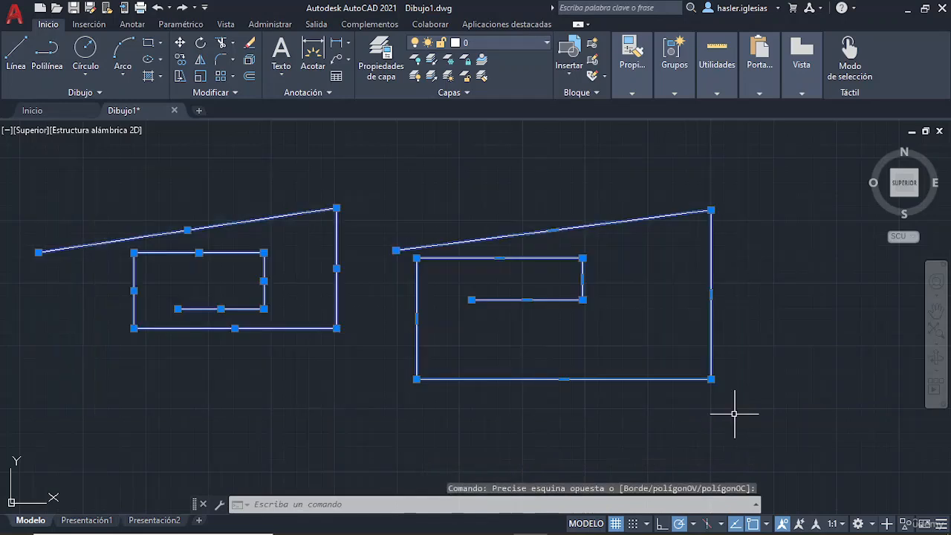
key("Delete")
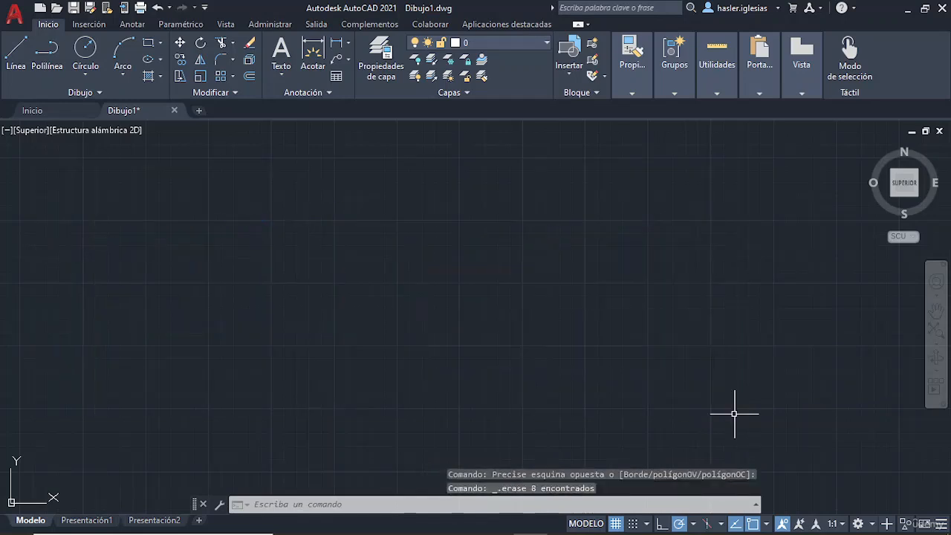
Draw a circle with a radius of 500 around a center near the middle of the drawing area.
left_click(87, 79)
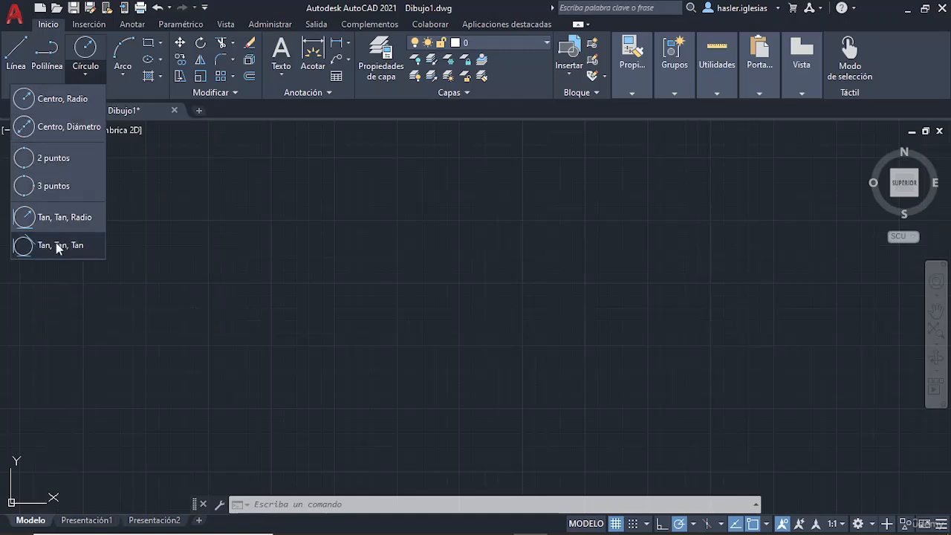
left_click(89, 50)
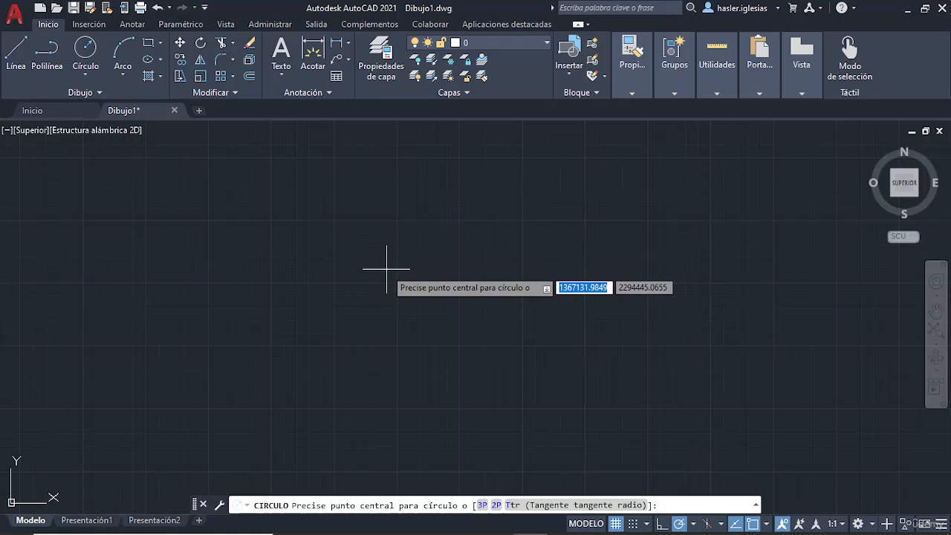
left_click(386, 269)
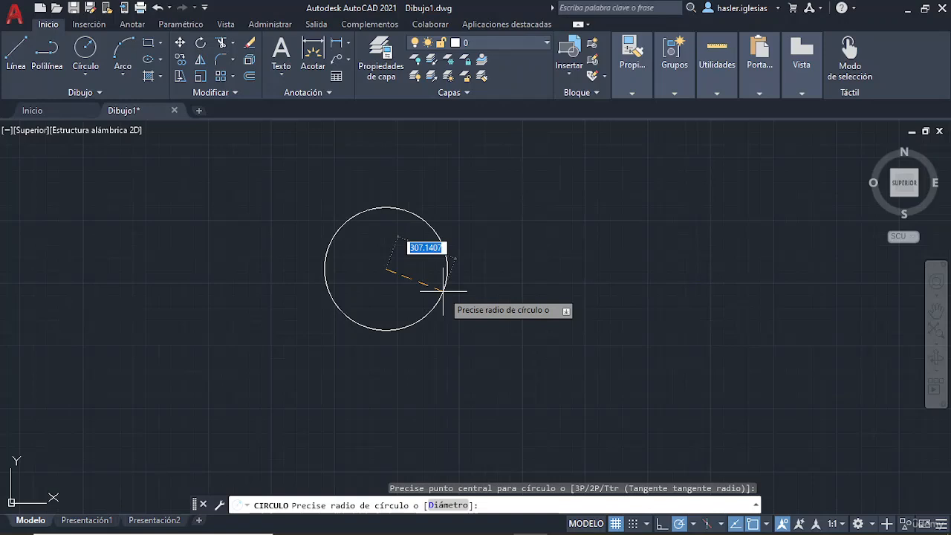
type("500")
key("Return")
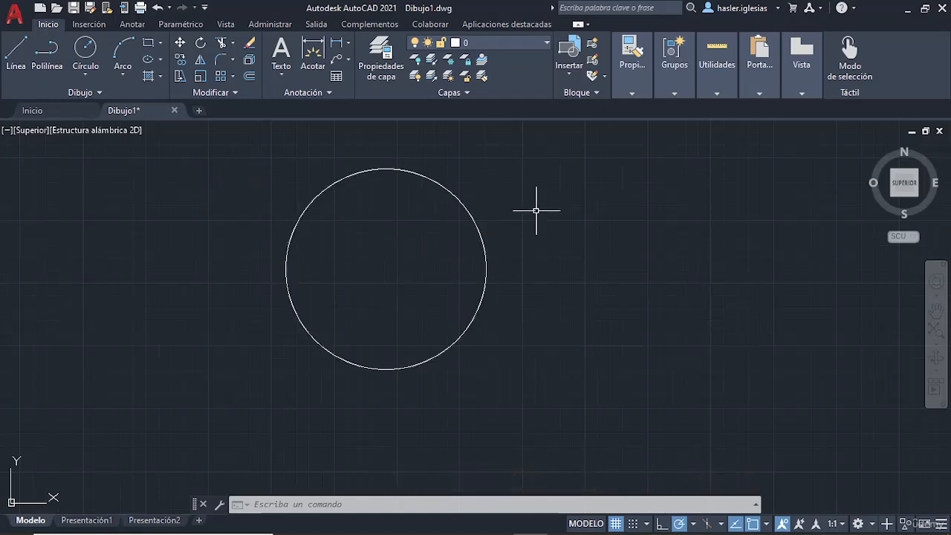
Examine the construction options of the CIRCULO command and the available circle methods without drawing anything.
type("CIRCULO")
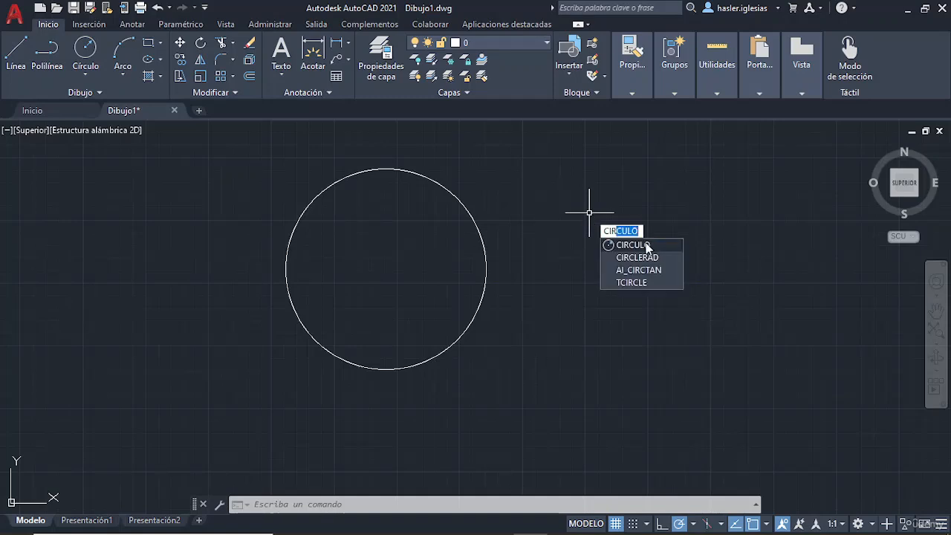
key("Return")
middle_click_drag(668, 283, 469, 309)
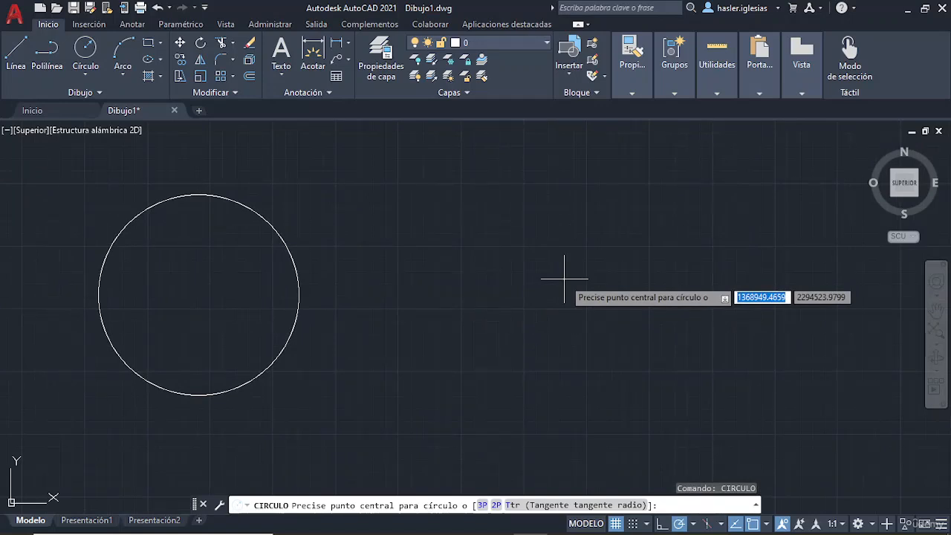
key("Down")
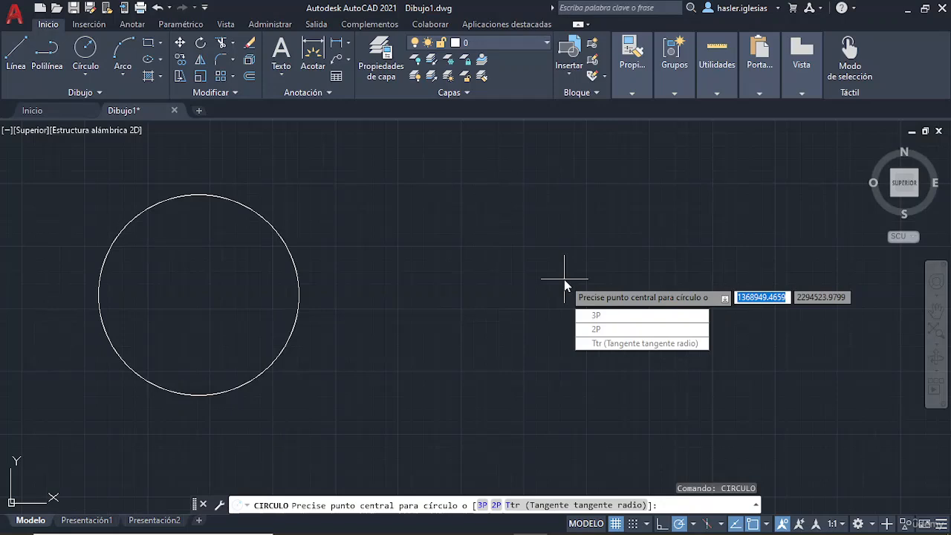
key("Escape")
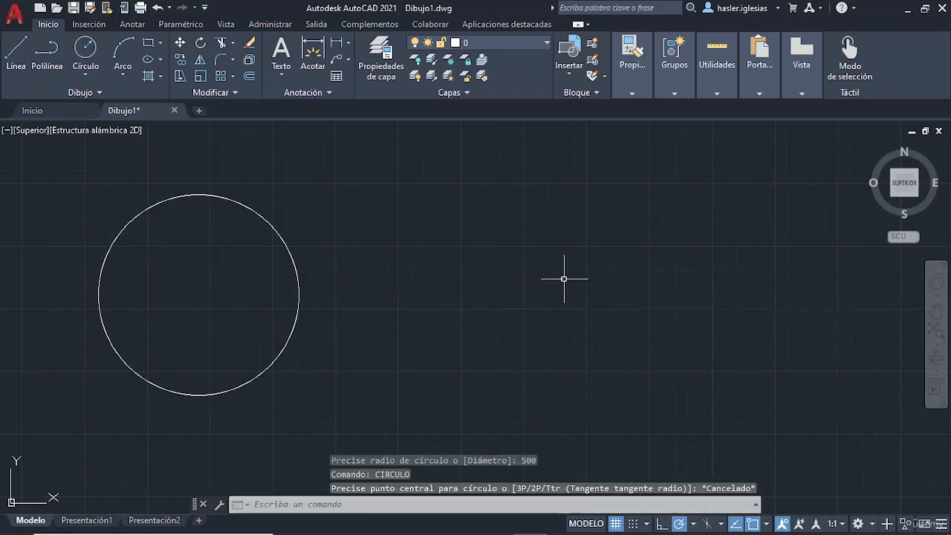
left_click(99, 67)
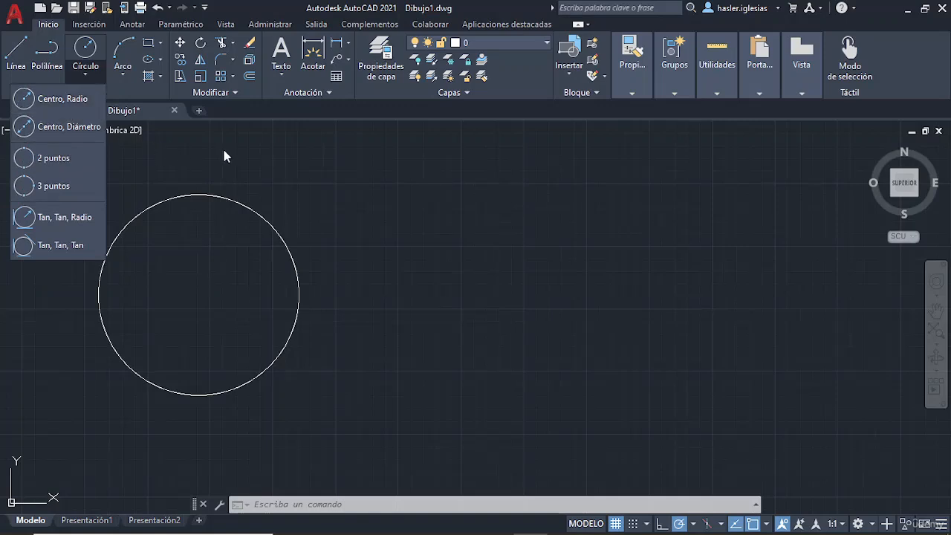
left_click(397, 233)
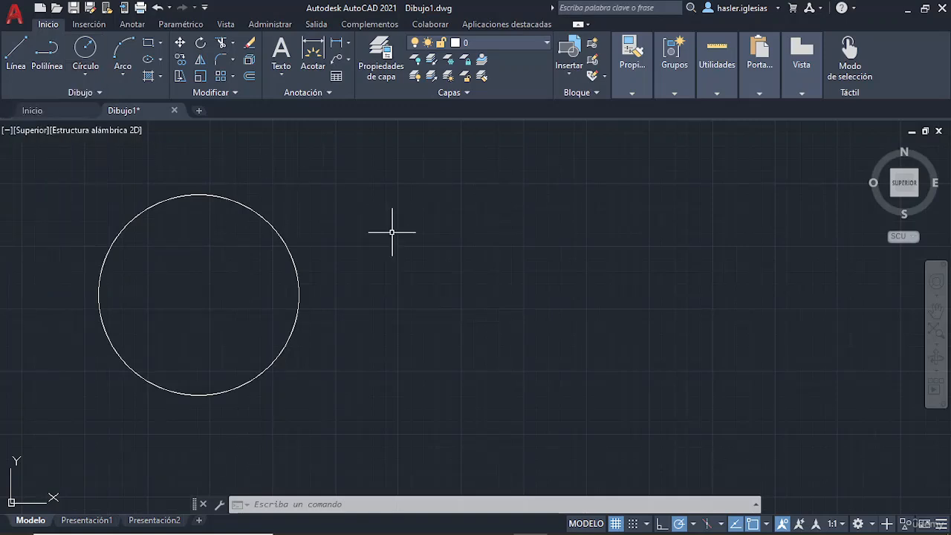
Draw a three-point circle with a radius of about 342 to the right of the 500-radius circle.
left_click(87, 75)
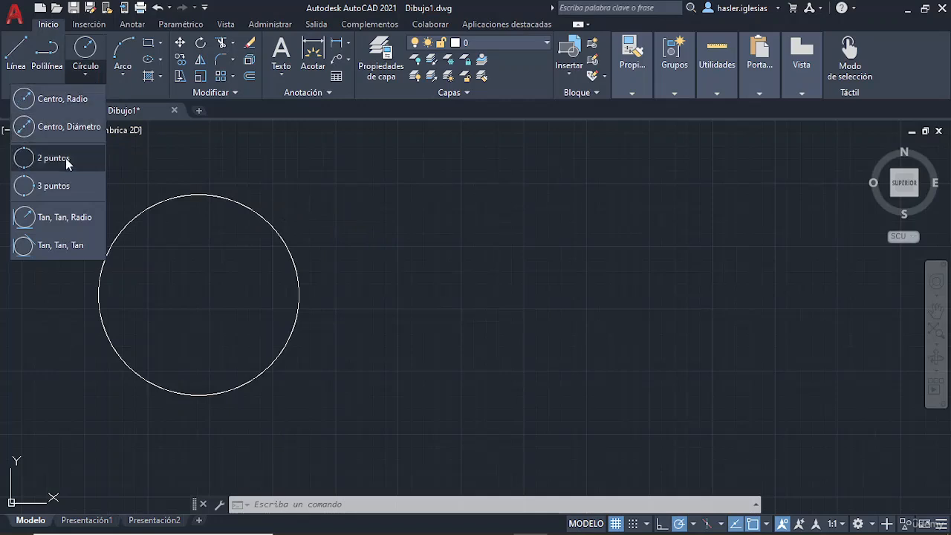
left_click(67, 181)
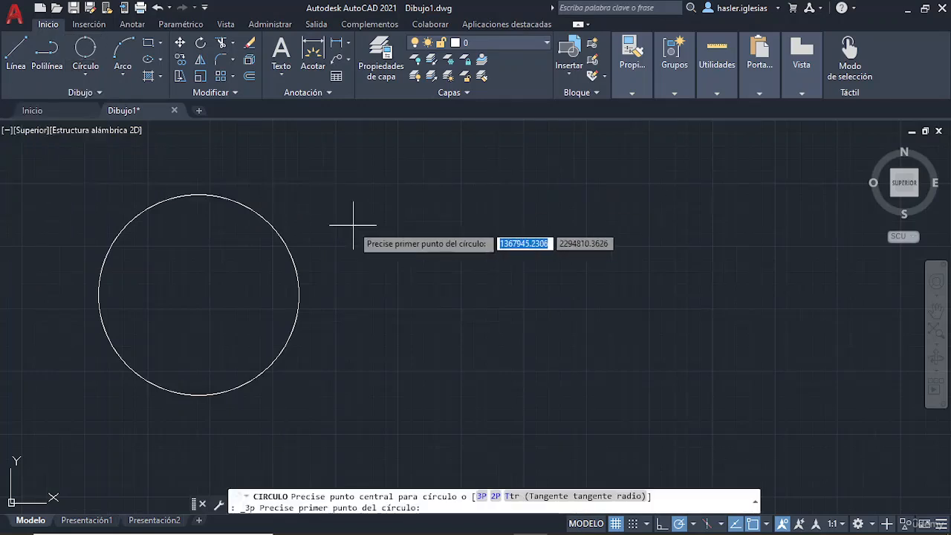
left_click(426, 247)
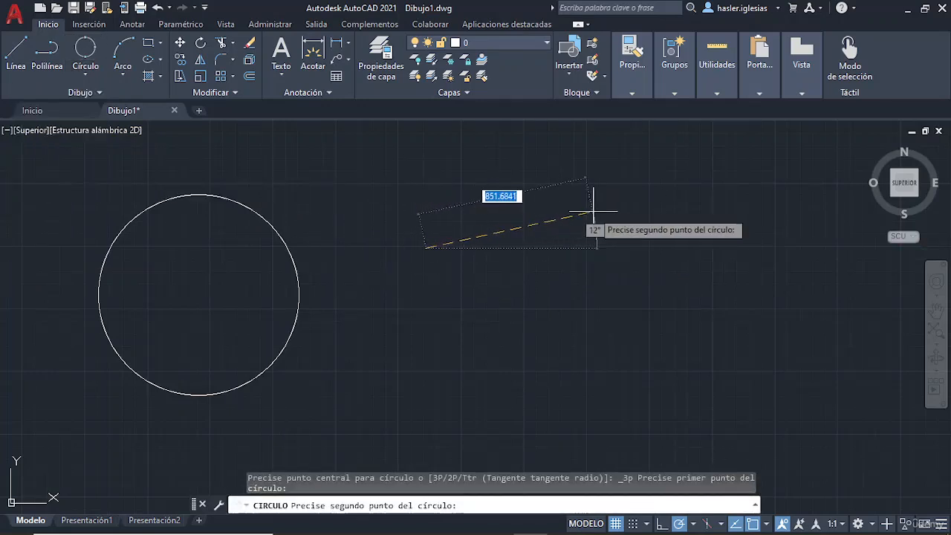
left_click(553, 217)
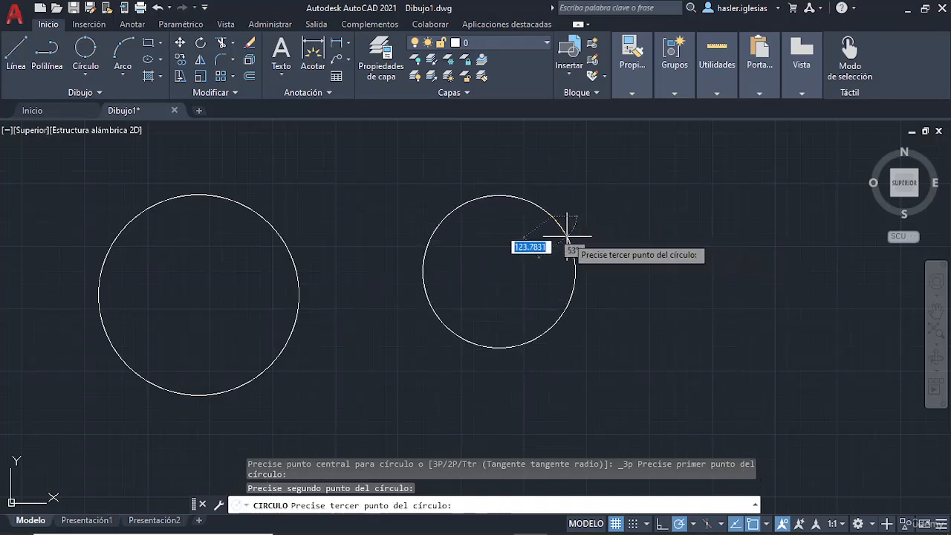
left_click(563, 240)
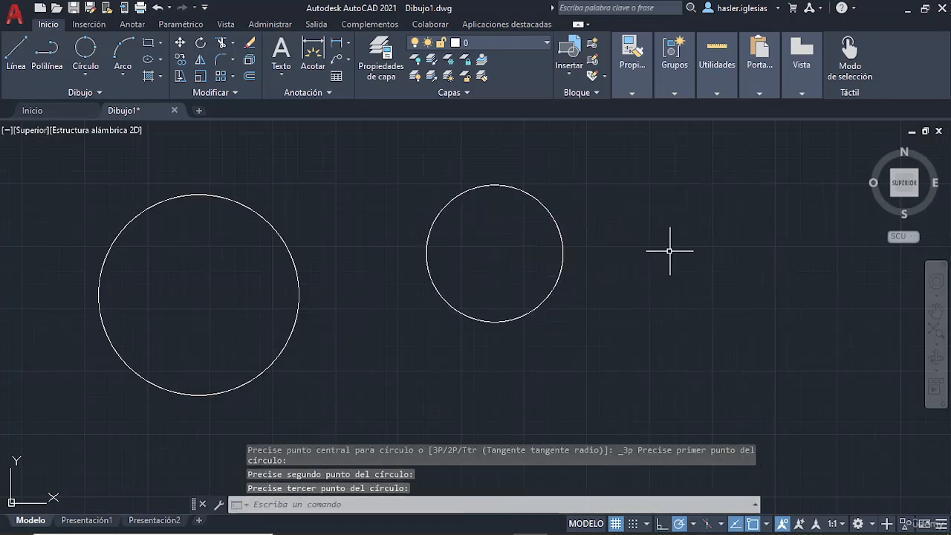
Draw a Tan, Tan, Radio circle tangent to the facing sides of both circles, accepting the default radius of 341.8824.
scroll(670, 251, "down", 2)
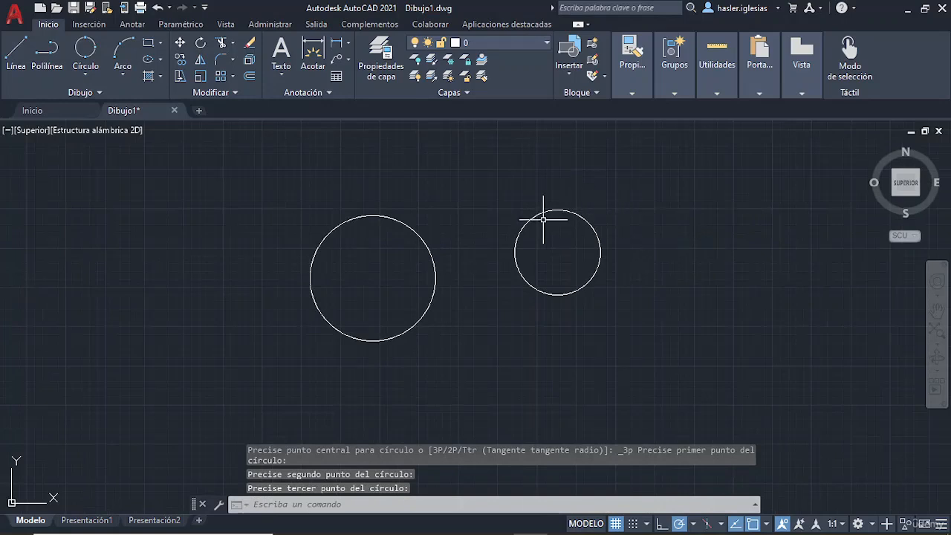
left_click(88, 75)
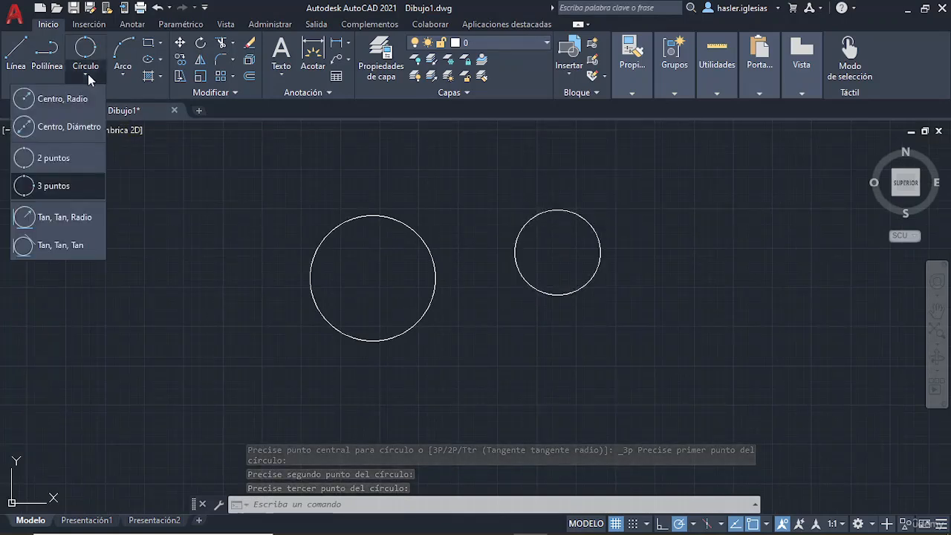
left_click(57, 221)
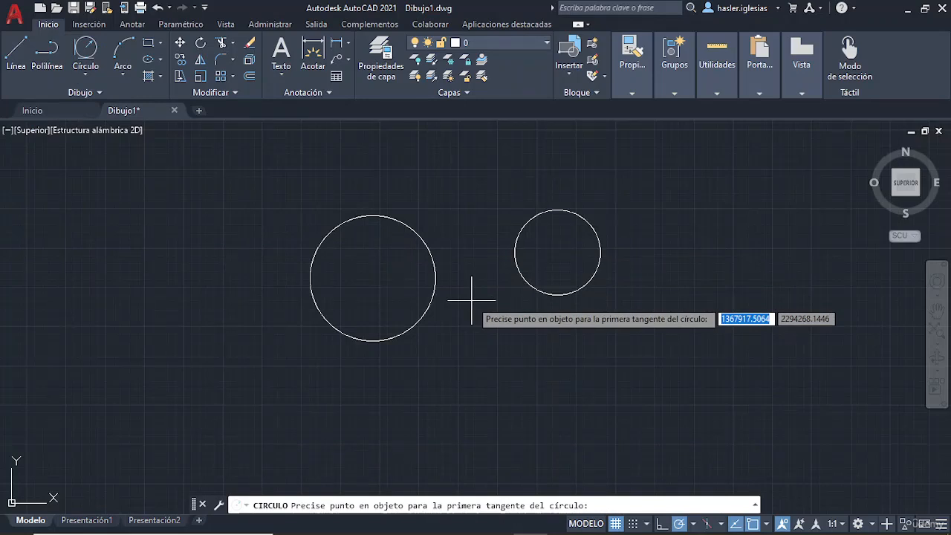
left_click(434, 291)
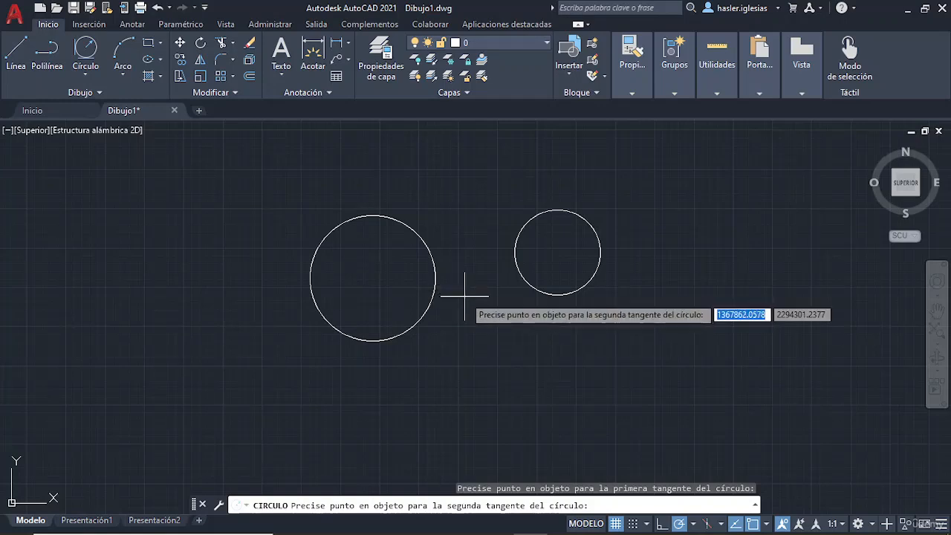
left_click(520, 278)
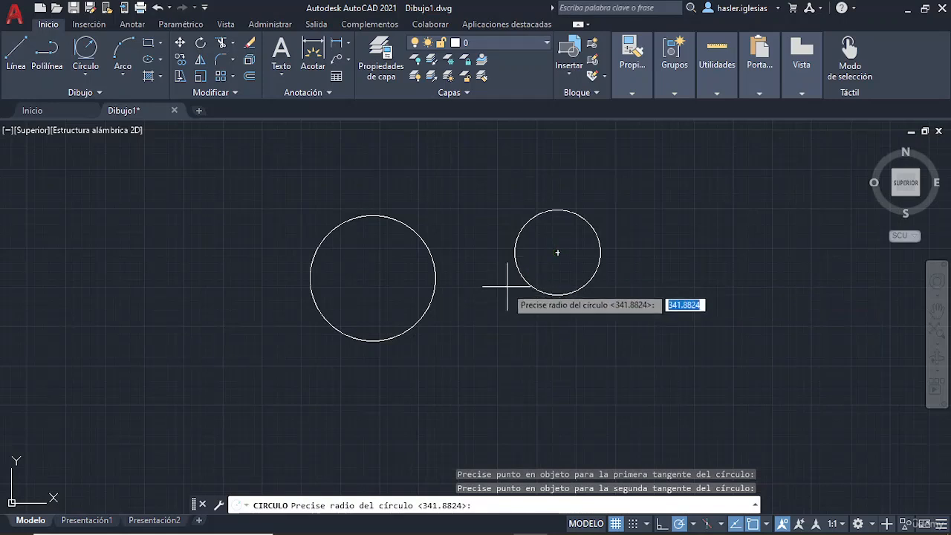
scroll(478, 300, "down", 3)
scroll(478, 301, "up", 4)
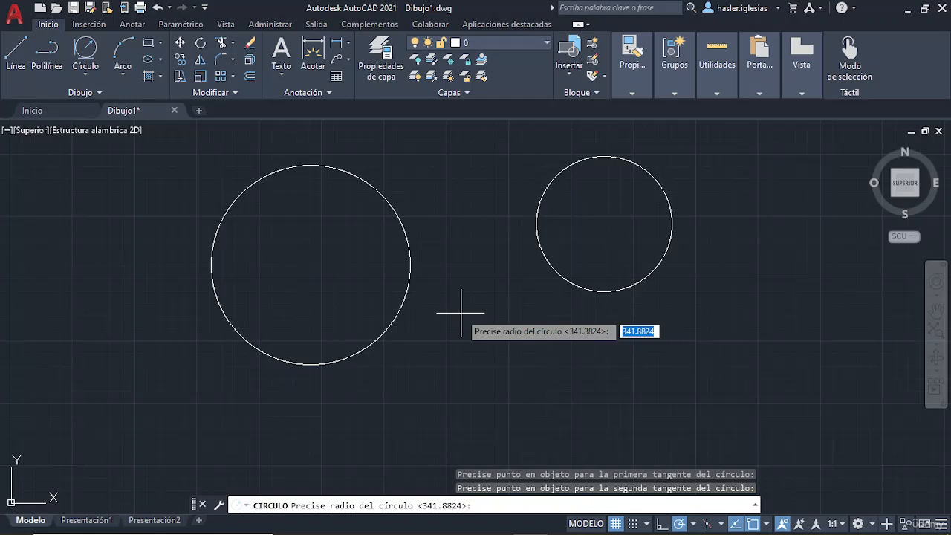
key("Return")
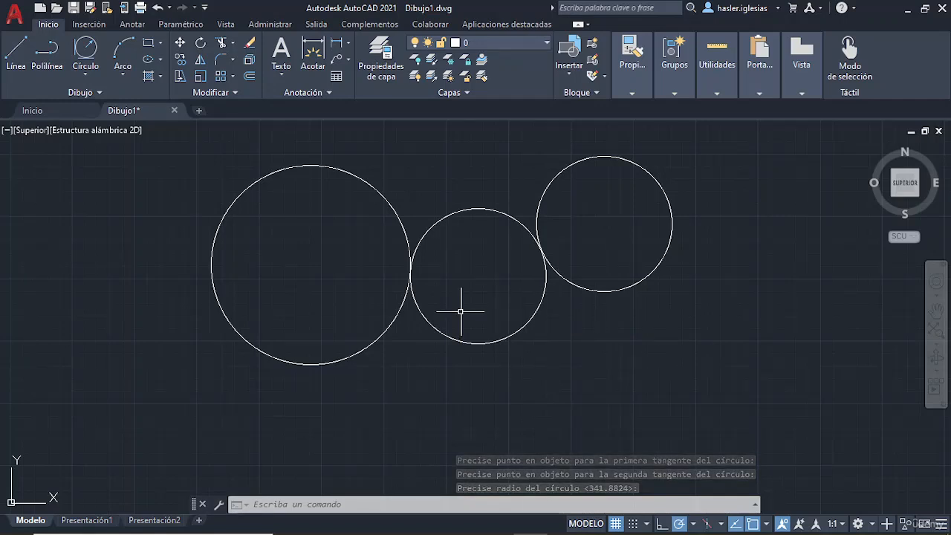
Inspect the contact between the tangent circles up close and erase all three circles.
scroll(414, 257, "up", 3)
scroll(382, 283, "up", 5)
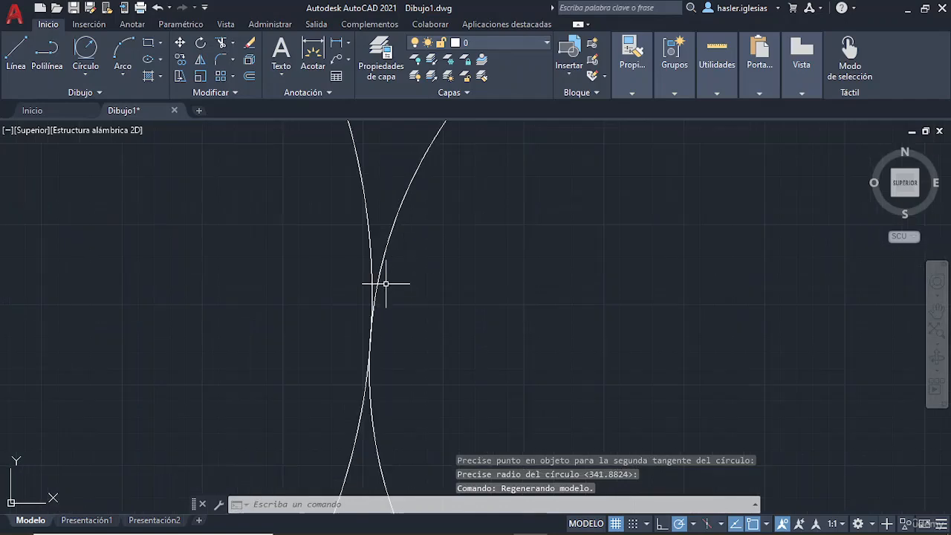
scroll(387, 289, "down", 8)
left_click(244, 188)
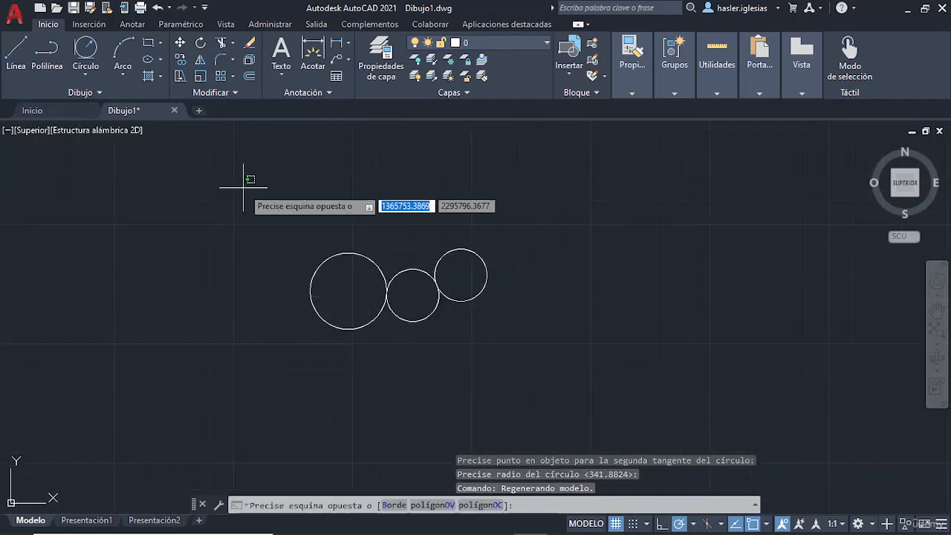
left_click(562, 364)
key("Delete")
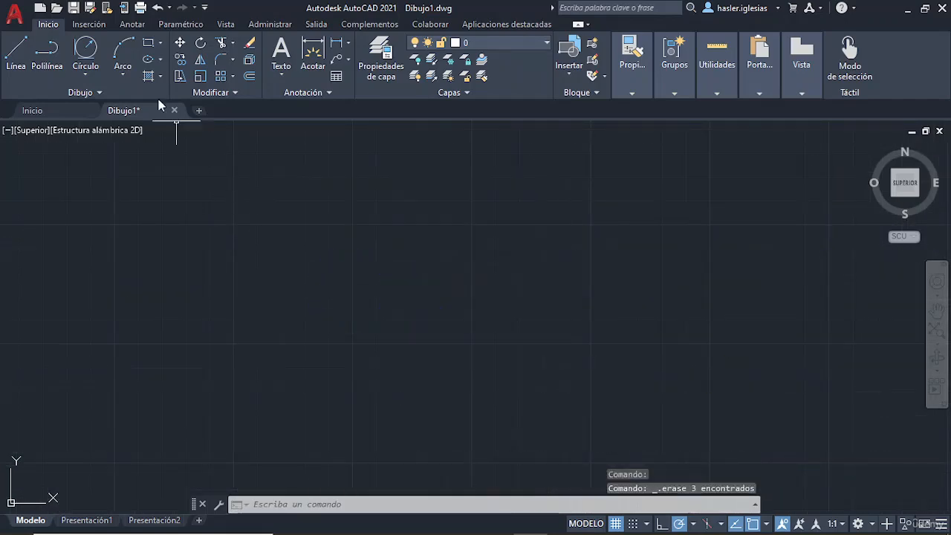
Draw a three-point arc that bulges upward and ends lower on its right side than on its left.
left_click(133, 79)
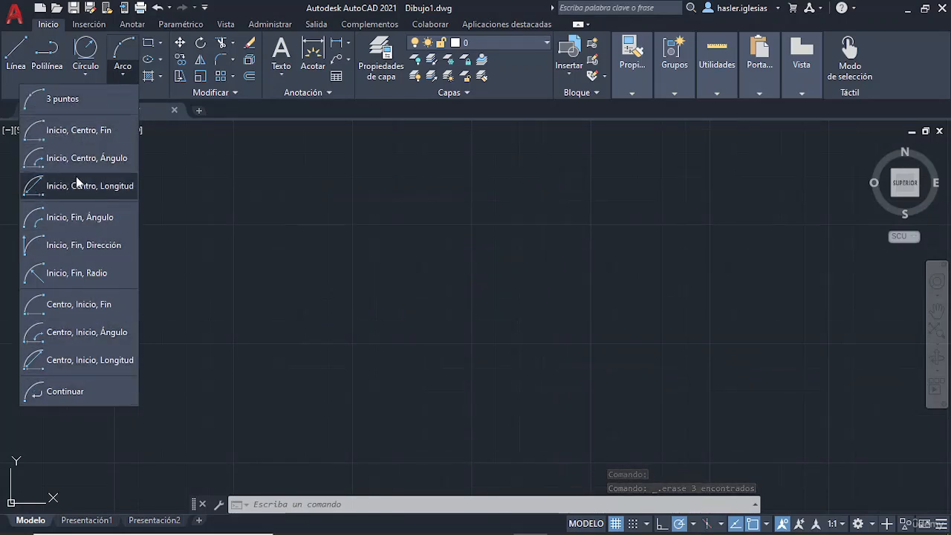
left_click(77, 101)
left_click(256, 287)
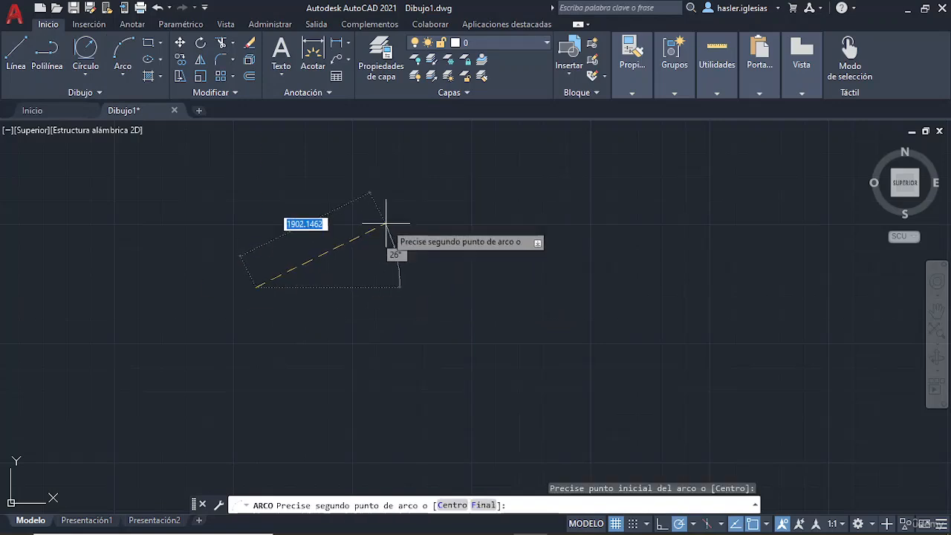
left_click(459, 225)
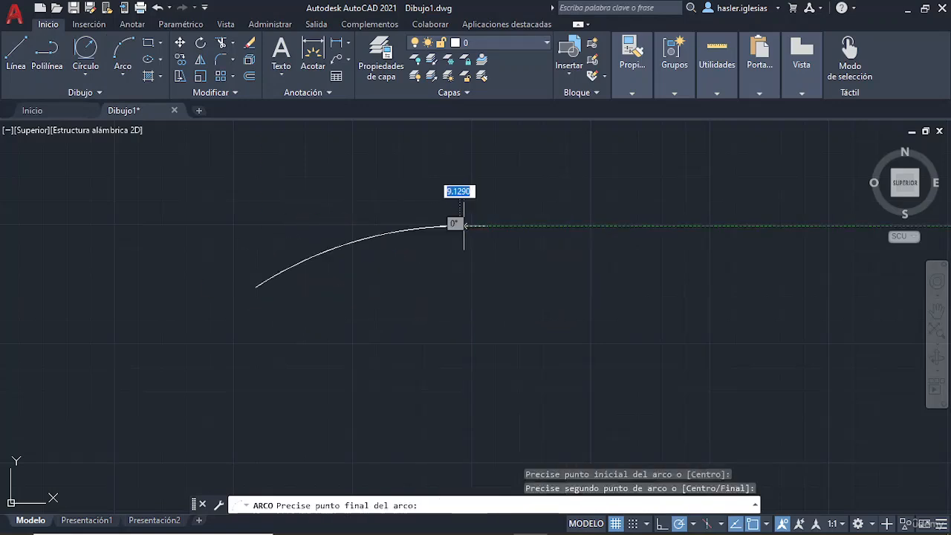
left_click(510, 383)
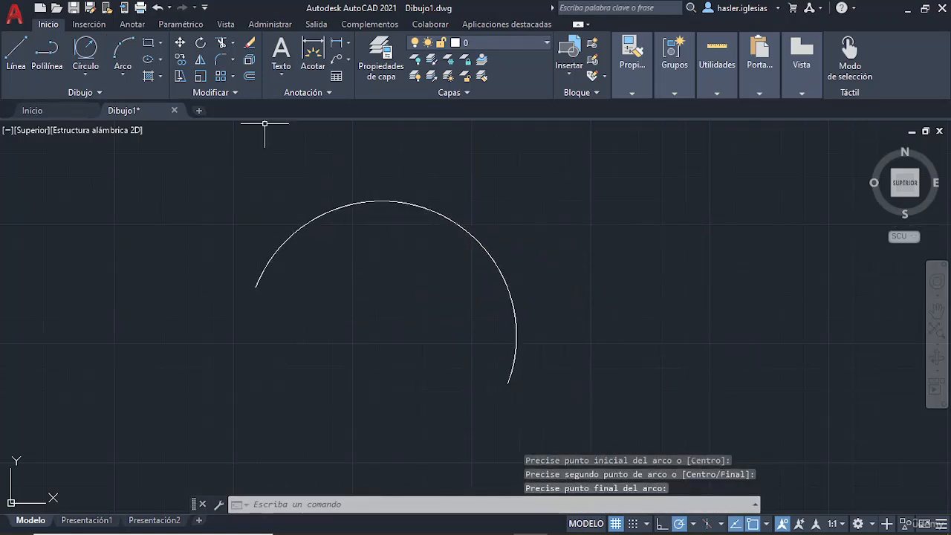
Review the available arc construction methods and erase the three-point arc.
left_click(123, 75)
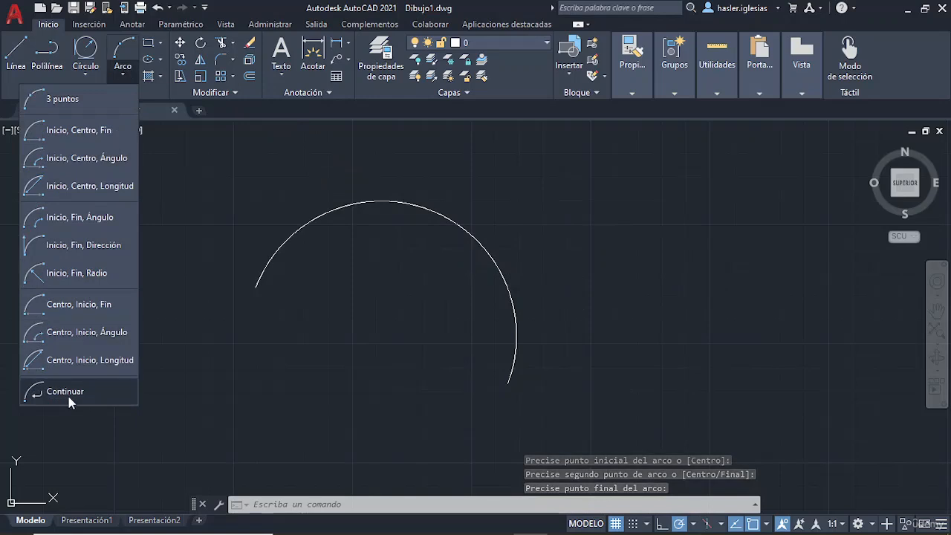
left_click(182, 187)
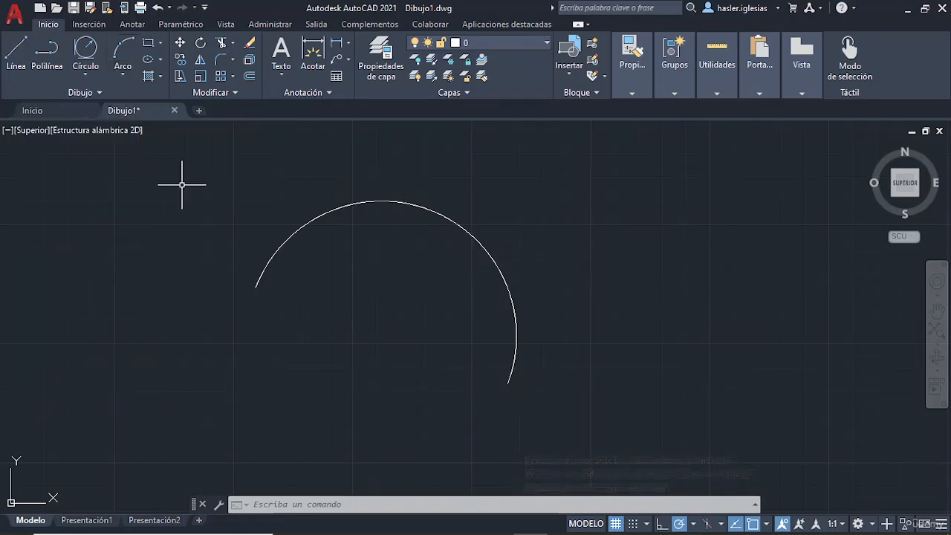
left_click(337, 211)
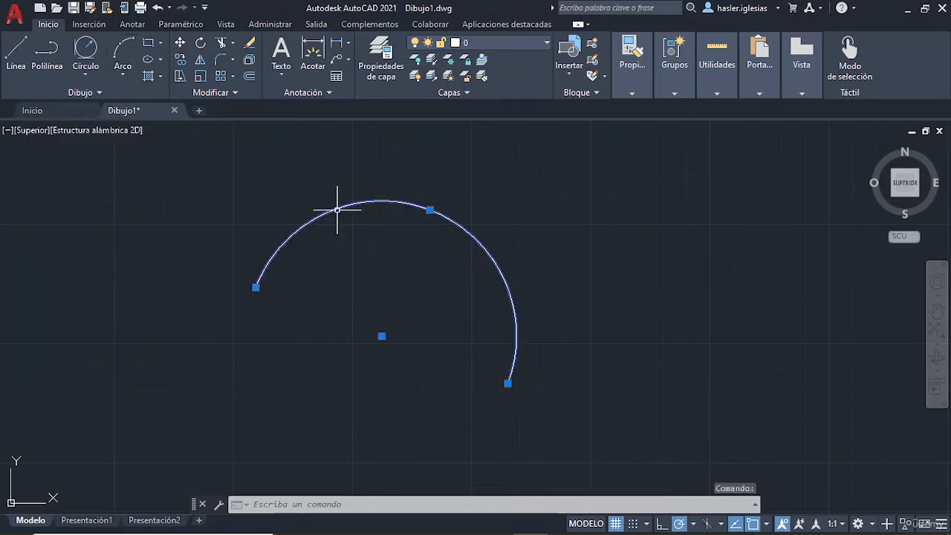
key("Delete")
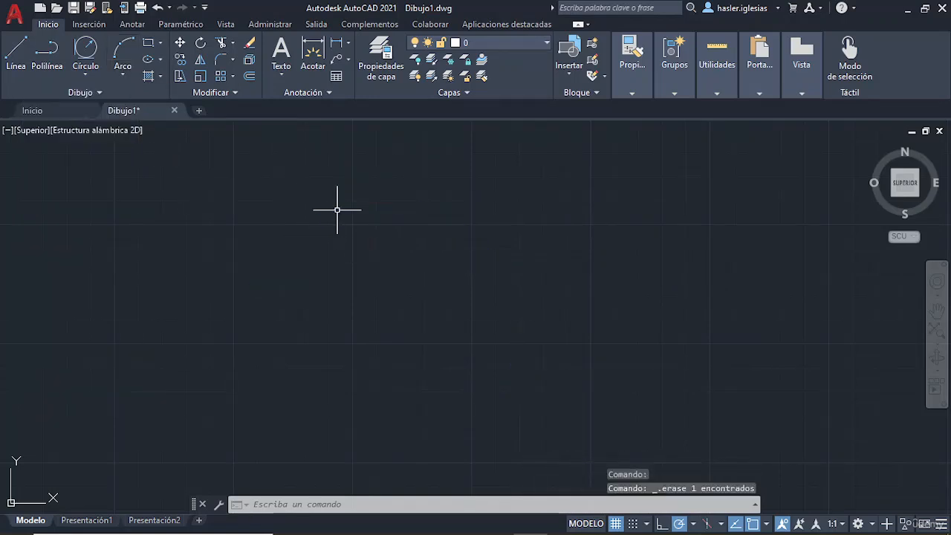
Draw a wide horizontal rectangle by two opposite corners, nearly four times as wide as it is high.
left_click(160, 43)
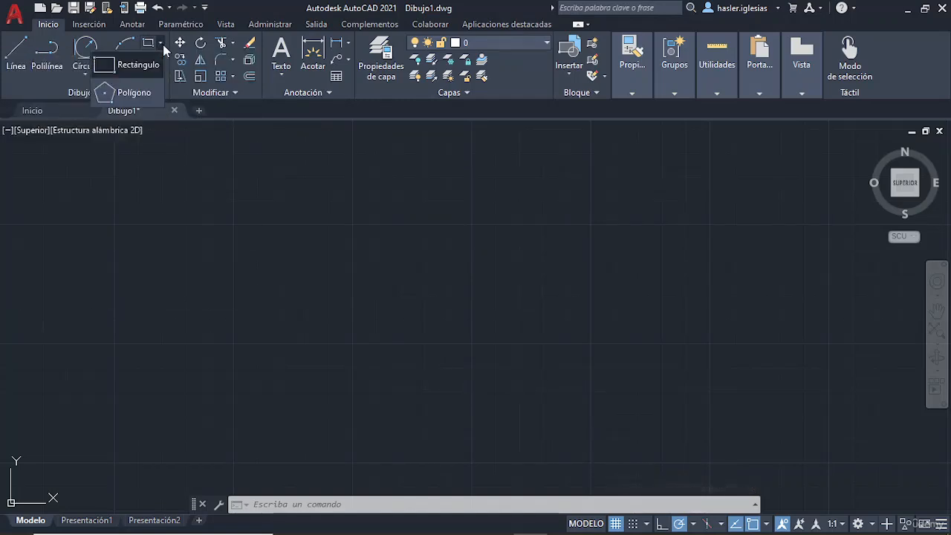
left_click(131, 65)
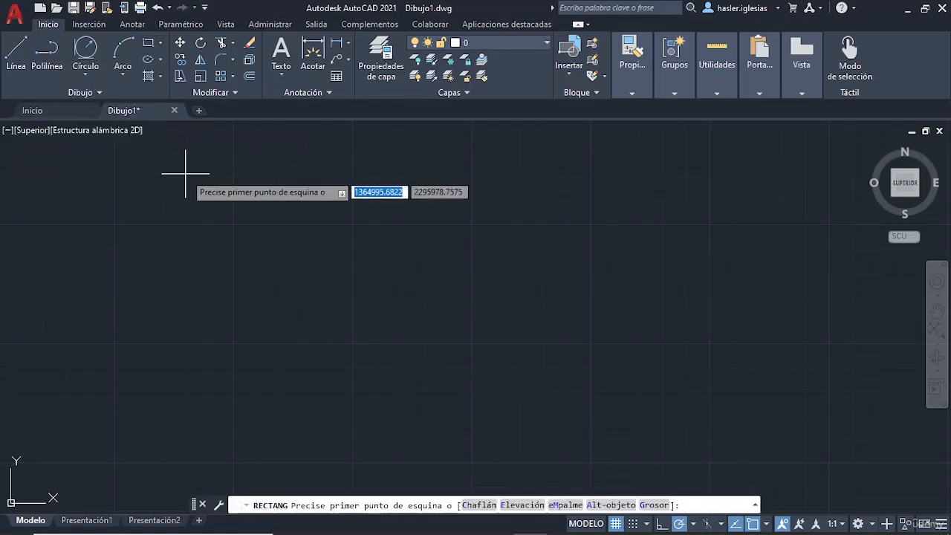
left_click(186, 174)
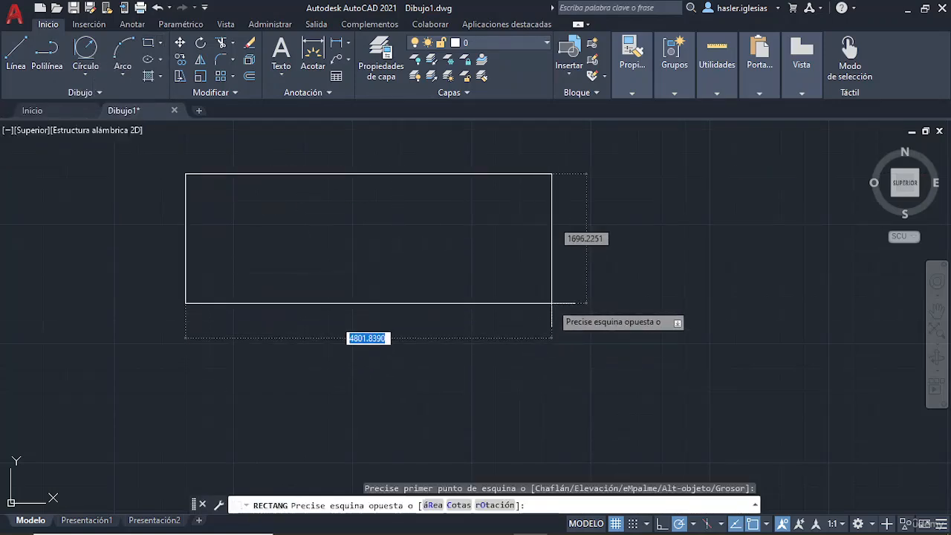
left_click(564, 276)
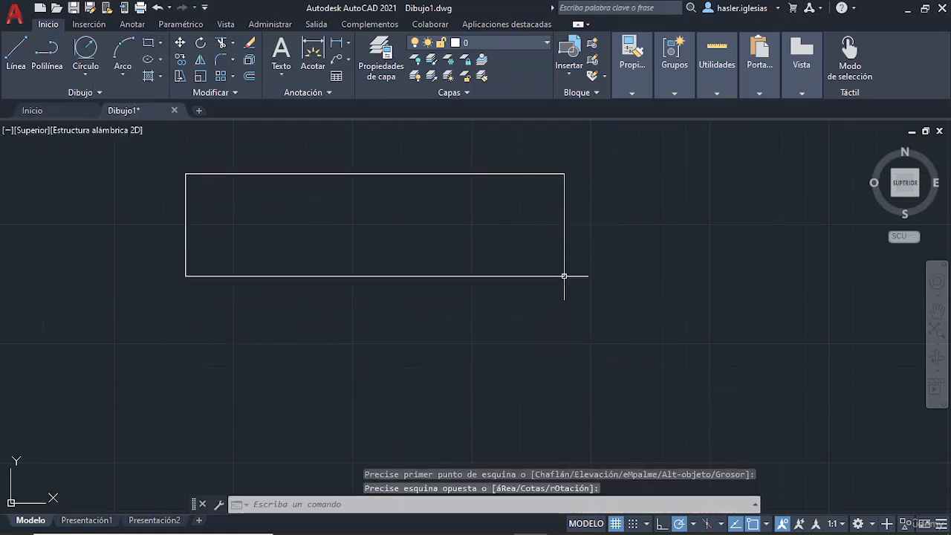
Draw an 8-sided polygon inscribed in a circle of radius 1000, centred to the left of the rectangle.
left_click(160, 43)
left_click(137, 90)
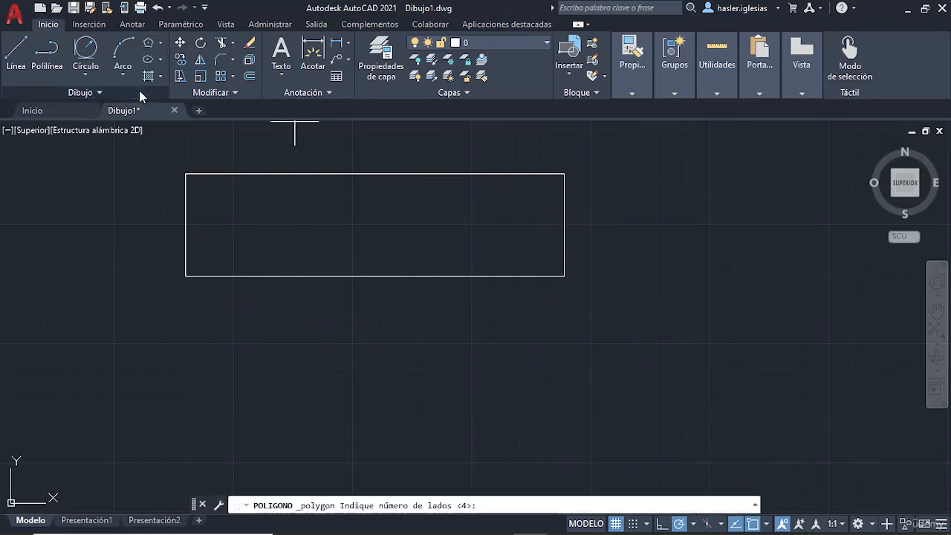
scroll(638, 247, "down", 2)
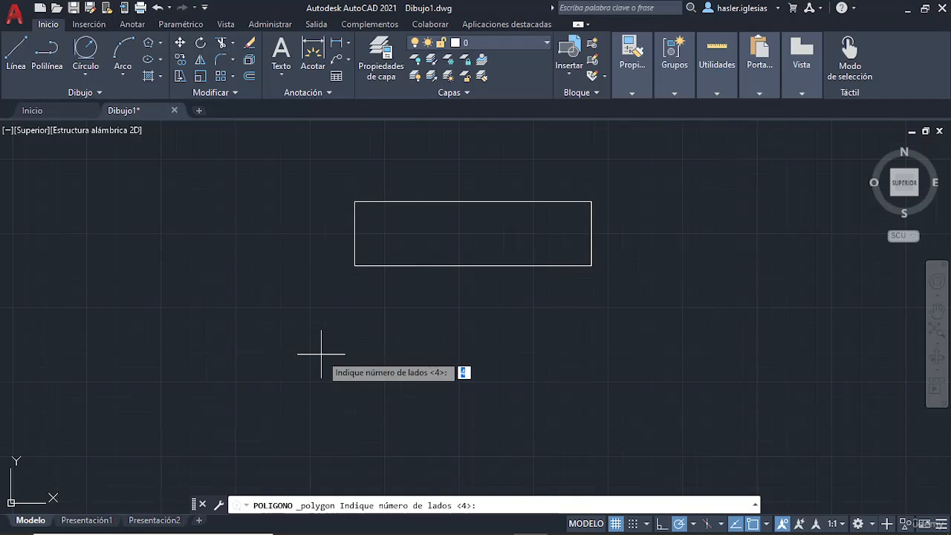
type("8")
key("Return")
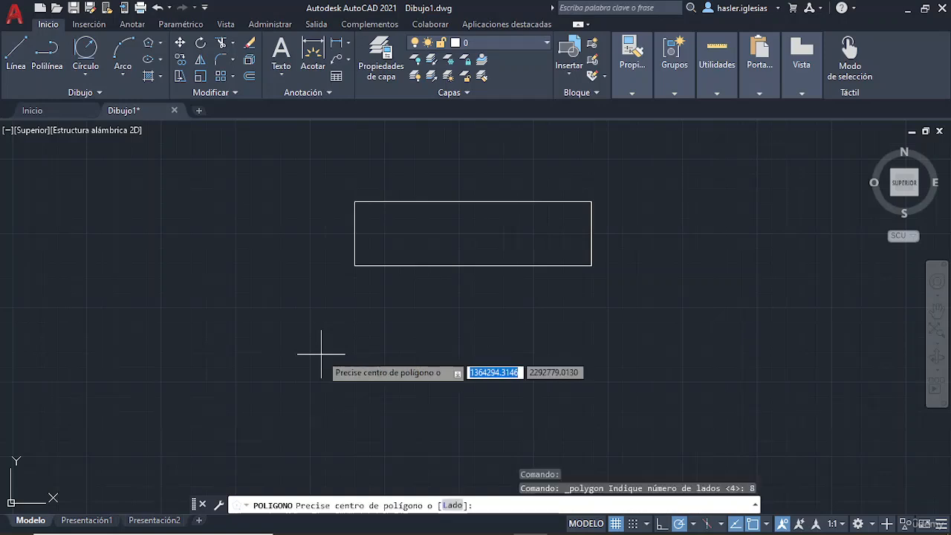
left_click(129, 257)
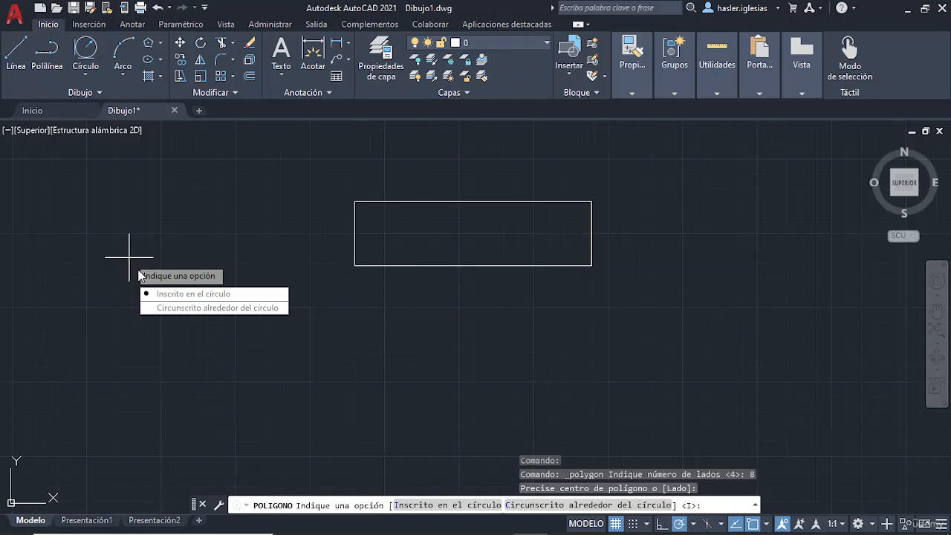
left_click(180, 295)
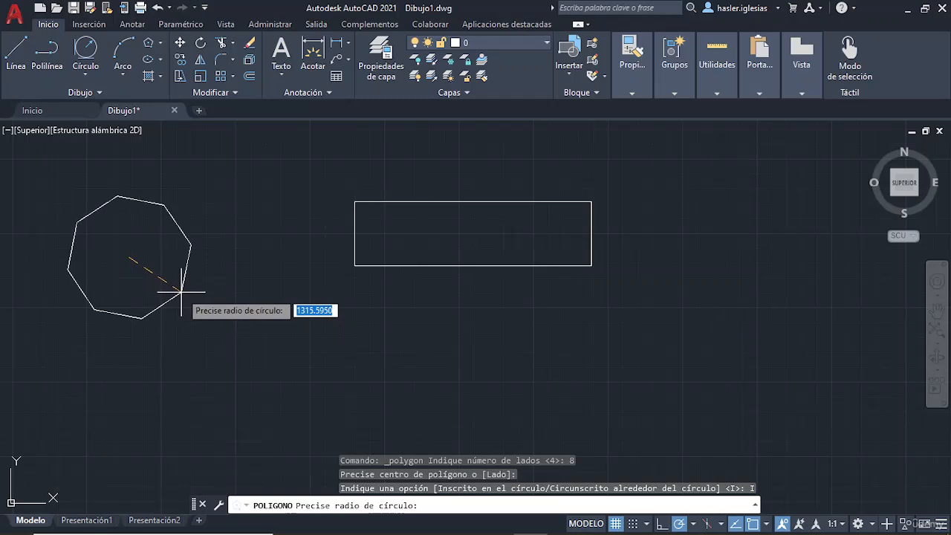
type("1000")
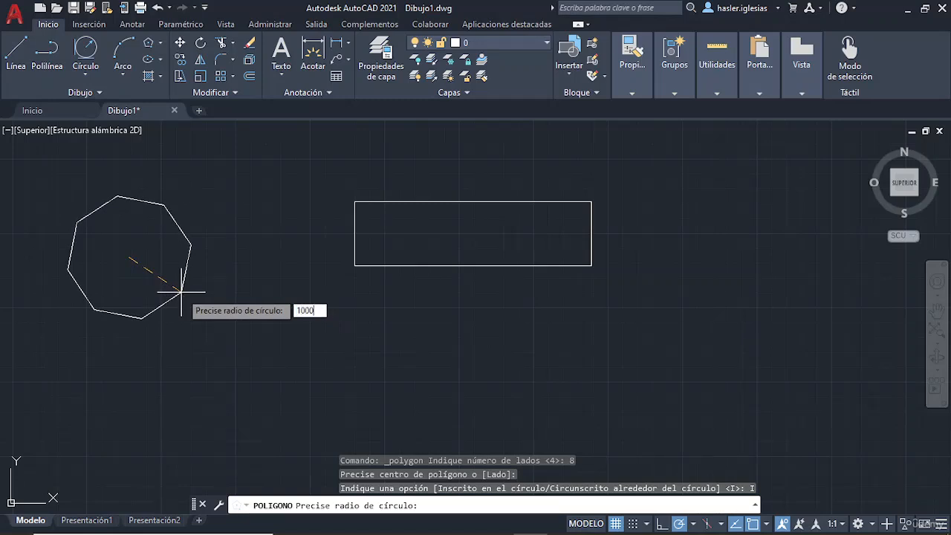
key("Return")
scroll(174, 276, "up", 6)
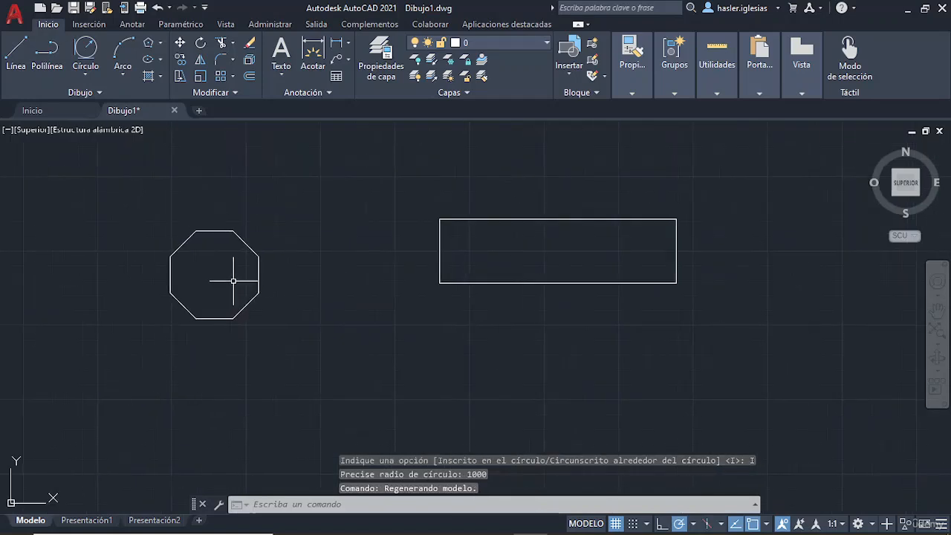
scroll(205, 284, "down", 2)
middle_click_drag(205, 283, 226, 292)
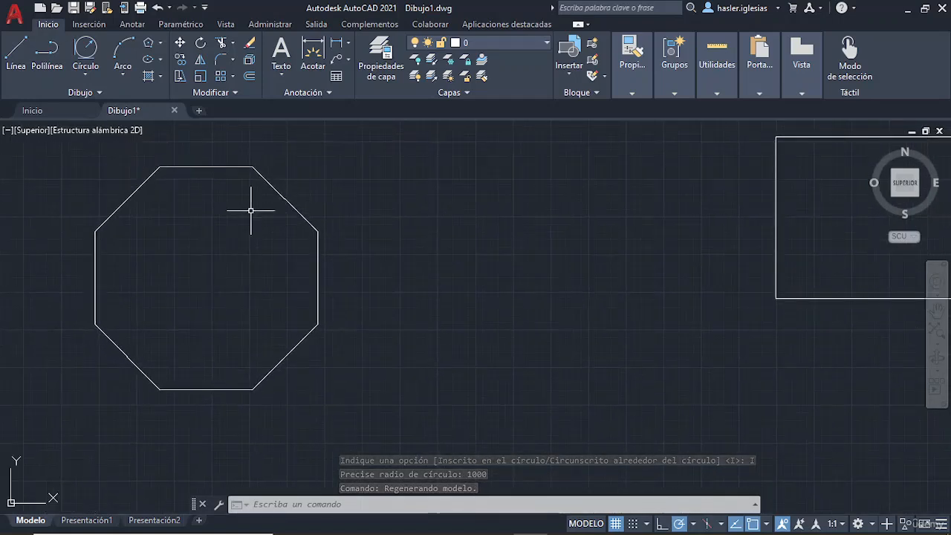
Try to place the multiline text STOP in a frame across the middle of the octagon.
left_click(286, 60)
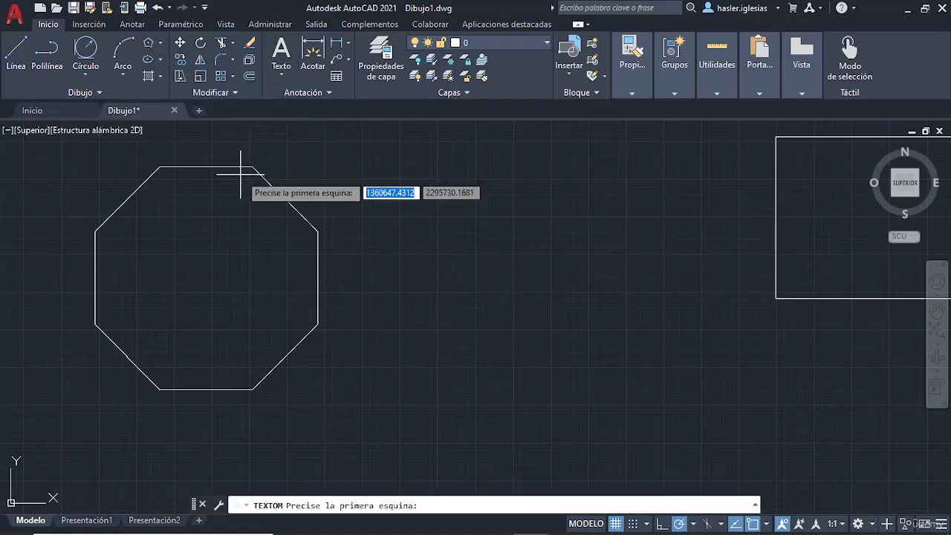
left_click(110, 310)
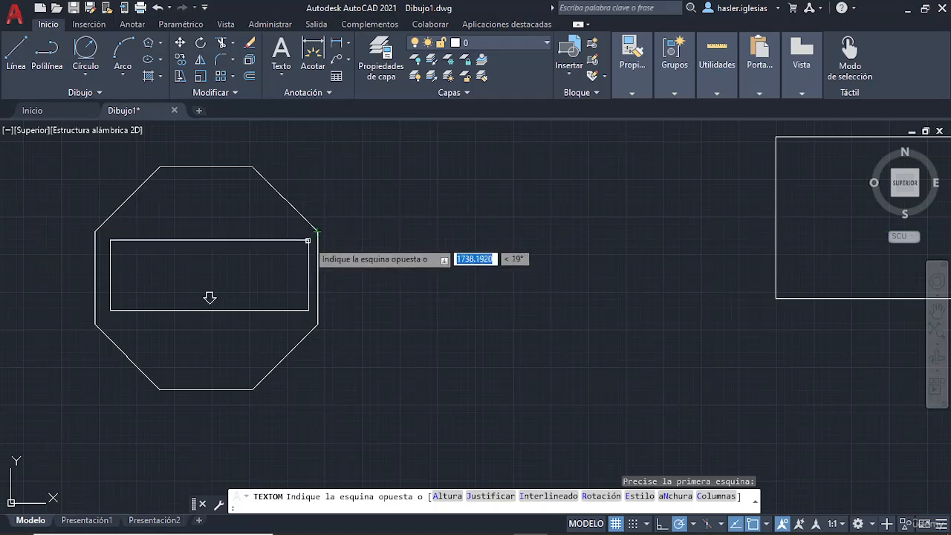
left_click(309, 241)
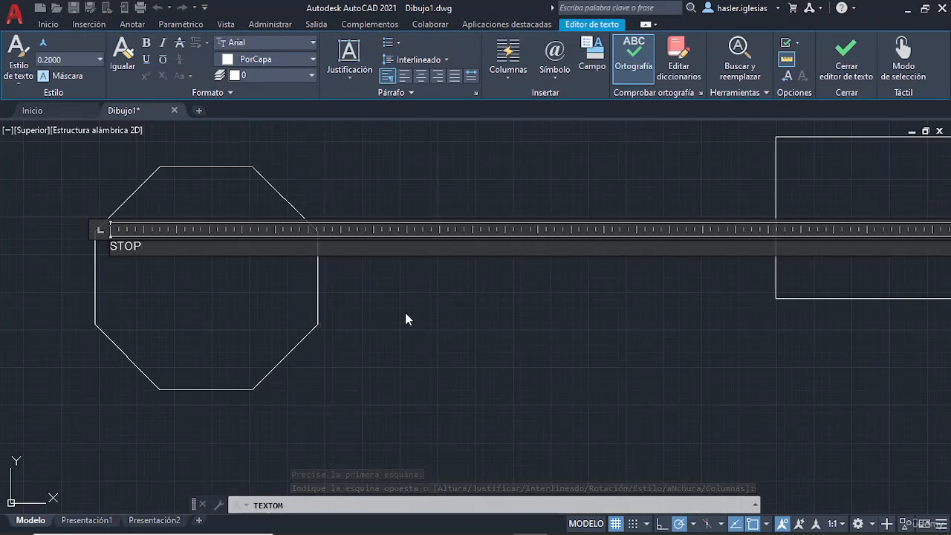
key("Escape")
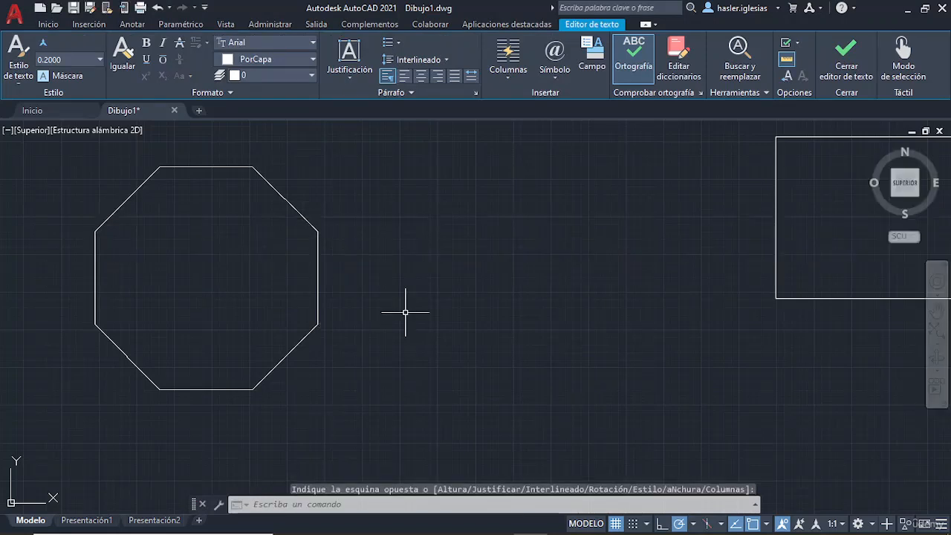
Examine the drawing around the octagon and rectangle at different scales, from the coordinate origin to close up.
scroll(216, 282, "down", 15)
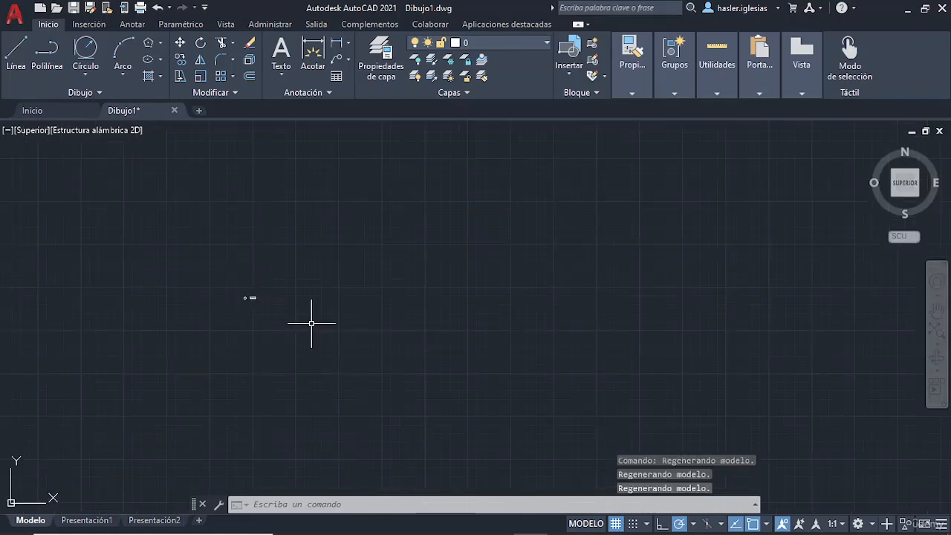
scroll(312, 323, "up", 6)
scroll(288, 319, "down", 14)
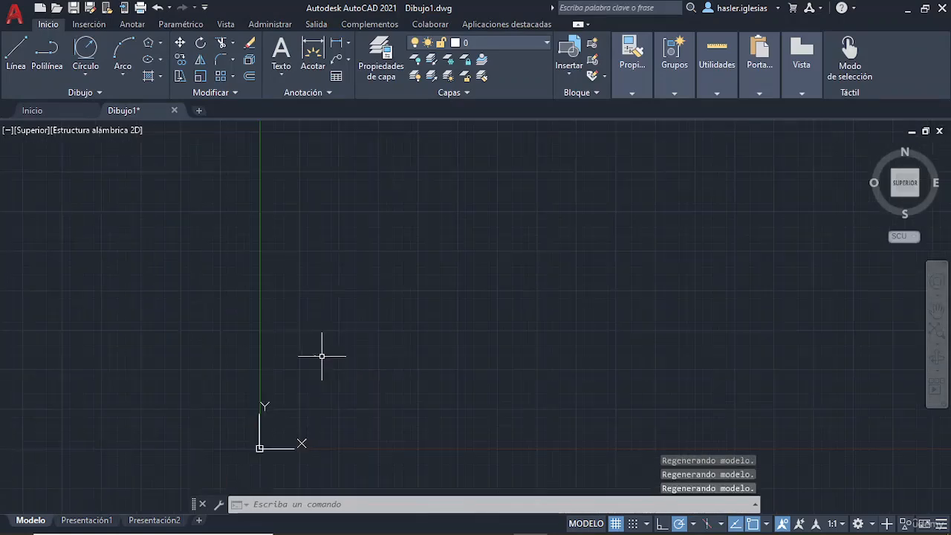
middle_click_drag(322, 356, 307, 287)
scroll(295, 290, "up", 8)
scroll(330, 232, "up", 7)
middle_click_drag(307, 175, 360, 301)
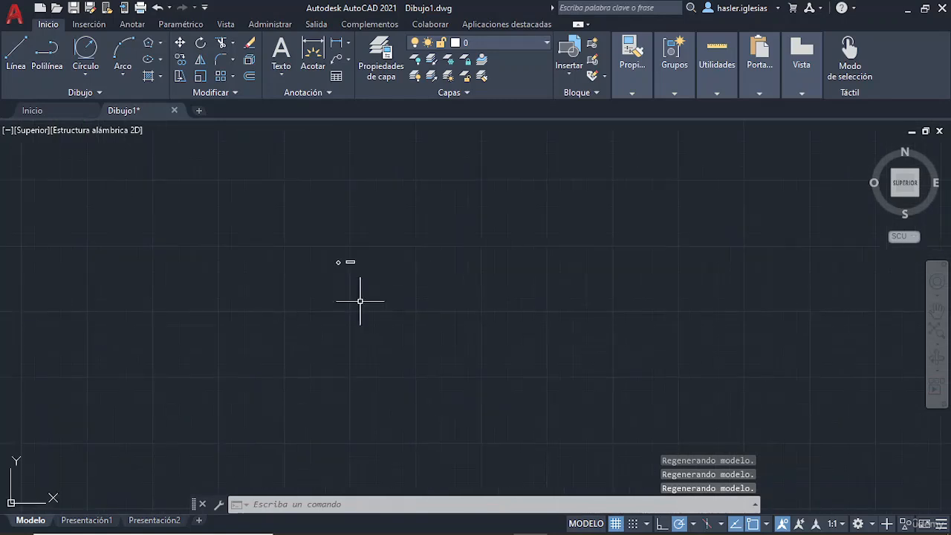
scroll(360, 312, "up", 10)
middle_click_drag(369, 339, 301, 291)
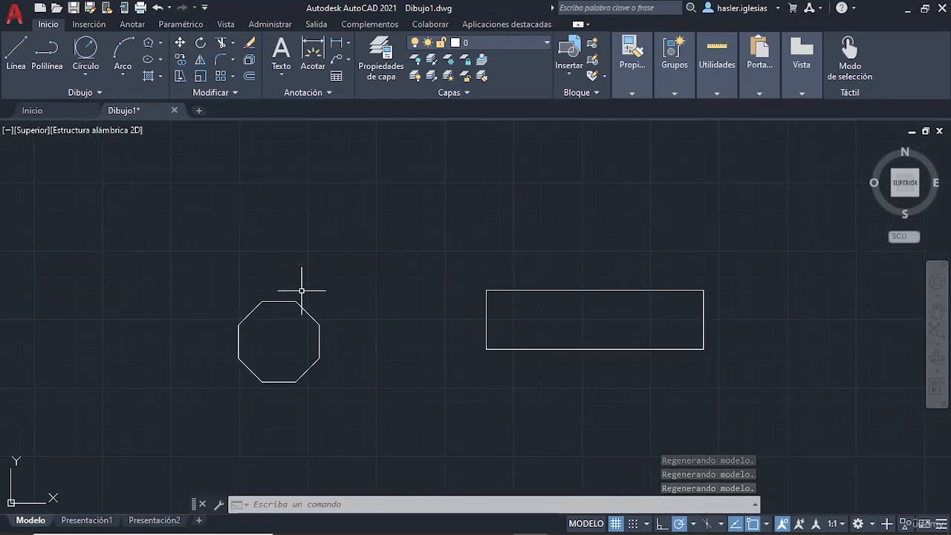
scroll(302, 291, "up", 2)
scroll(302, 290, "down", 6)
scroll(302, 291, "up", 6)
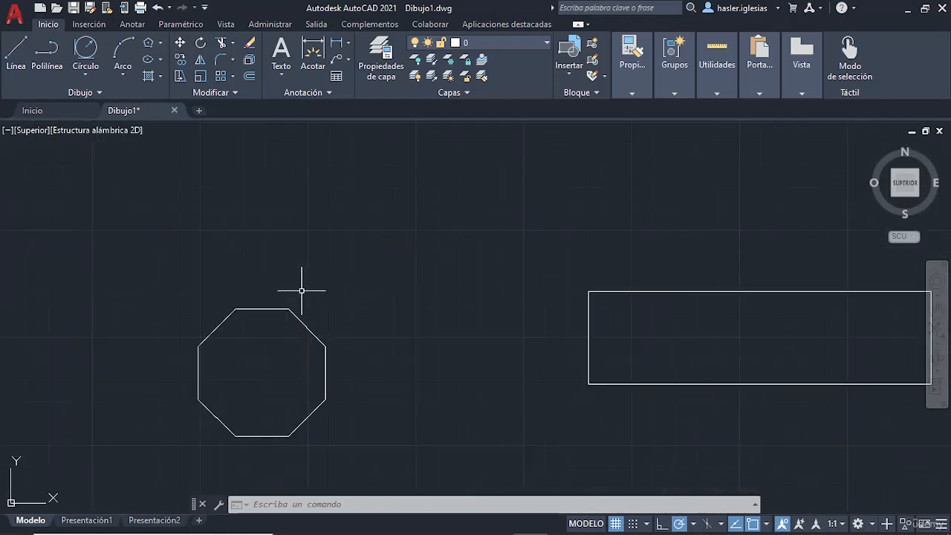
scroll(302, 291, "down", 4)
scroll(302, 290, "up", 6)
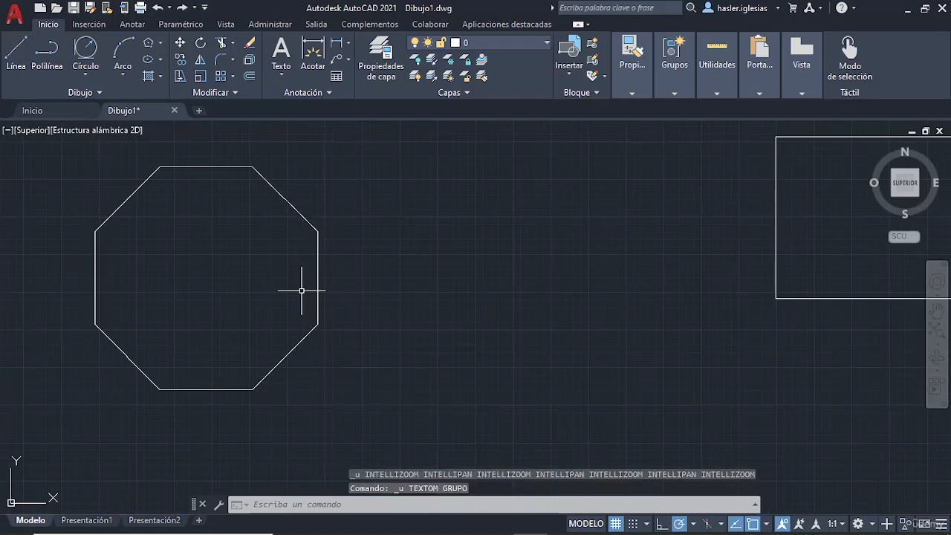
Undo back through the text and the octagon, and redo only the octagon.
key("ctrl+z")
key("ctrl+z")
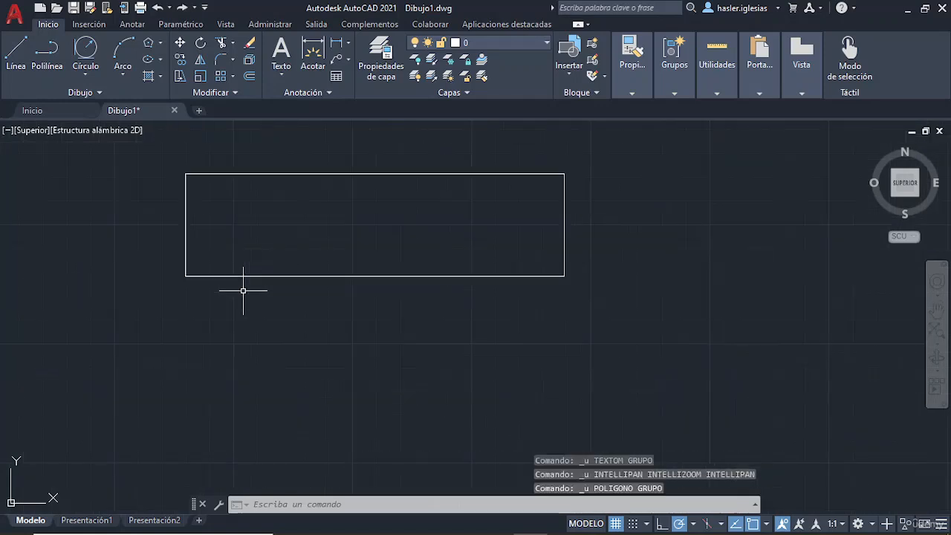
left_click(184, 12)
Create a multiline text frame across the middle of the octagon and enter STOP.
middle_click_drag(133, 254, 201, 351)
scroll(187, 290, "up", 6)
left_click(281, 51)
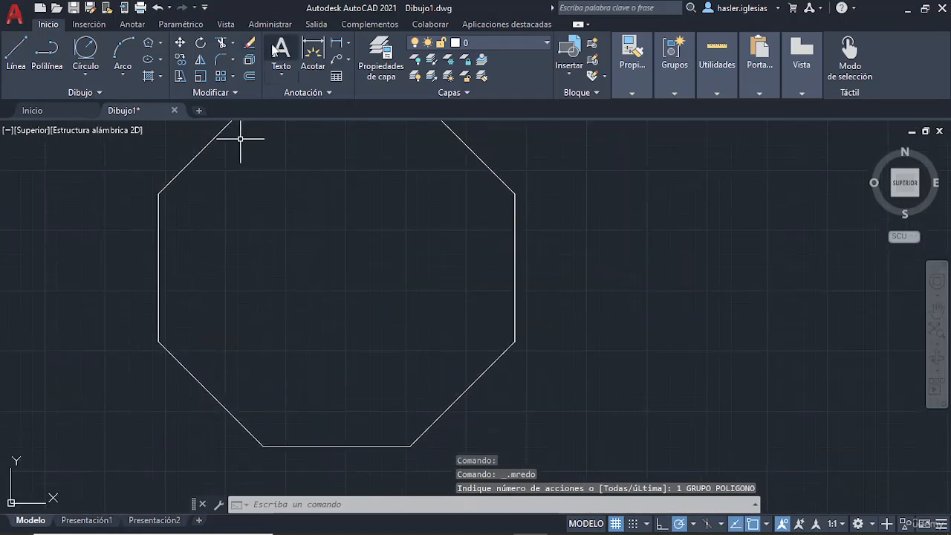
left_click(190, 329)
left_click(446, 220)
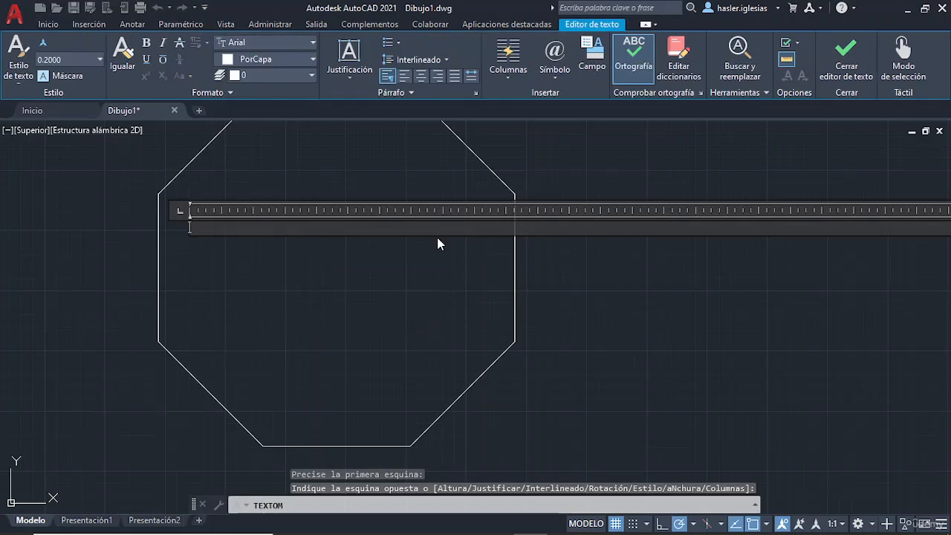
type("STOP")
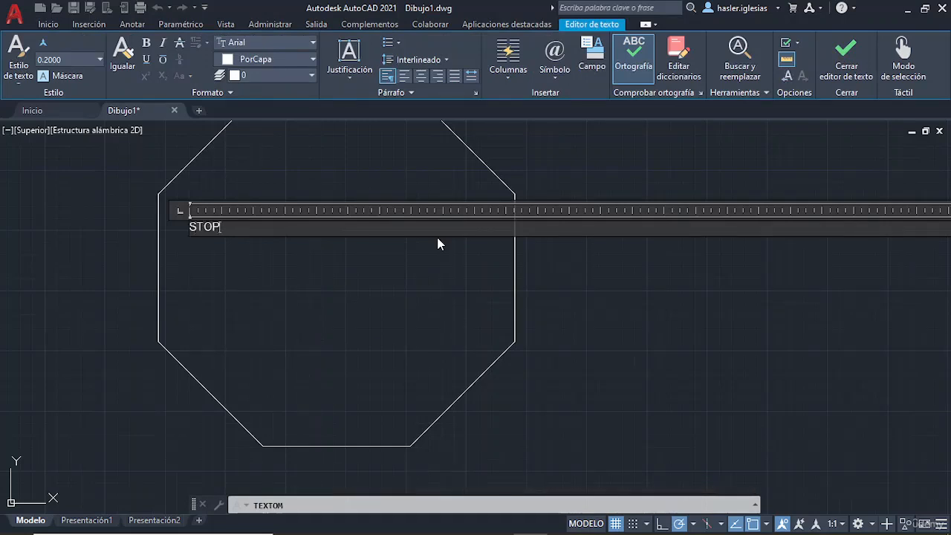
Apply the Standard text style to STOP and accept the text background settings with the background left off.
left_click(22, 84)
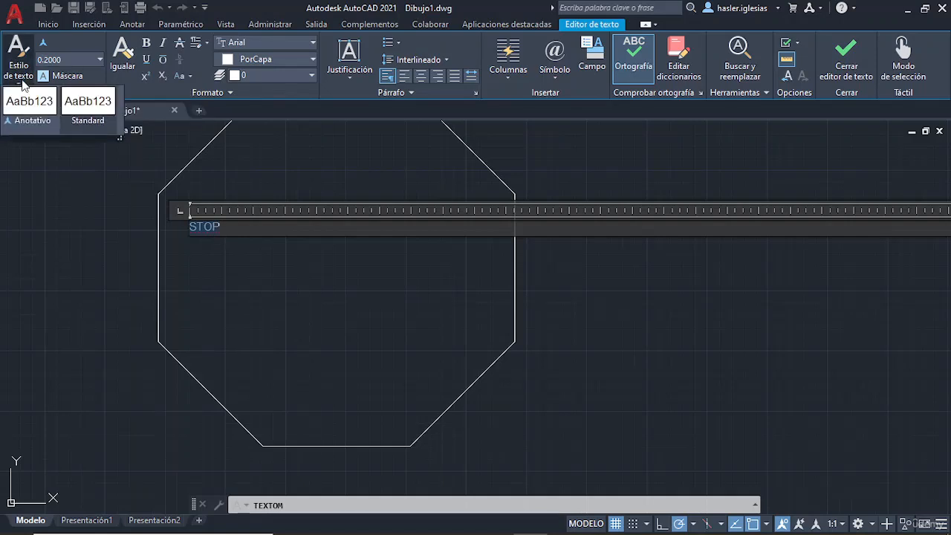
left_click(86, 104)
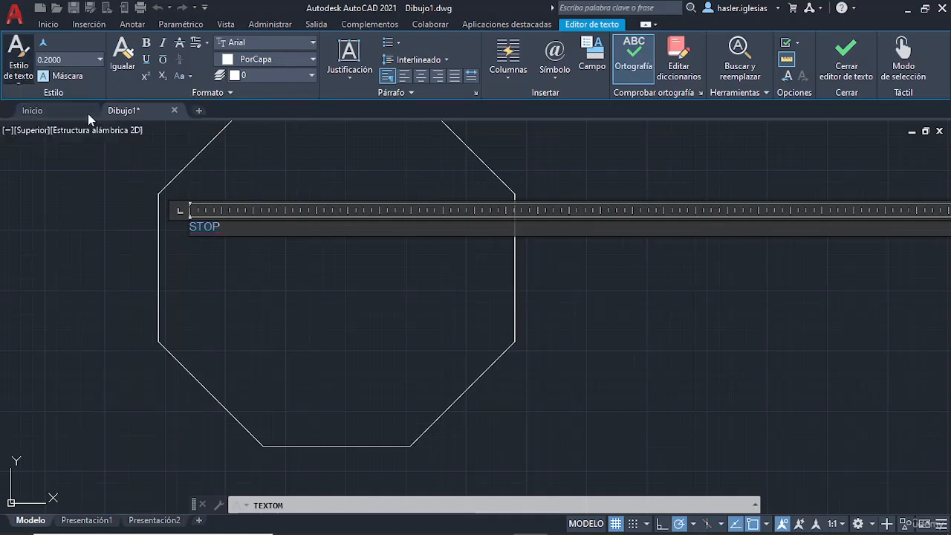
left_click(66, 76)
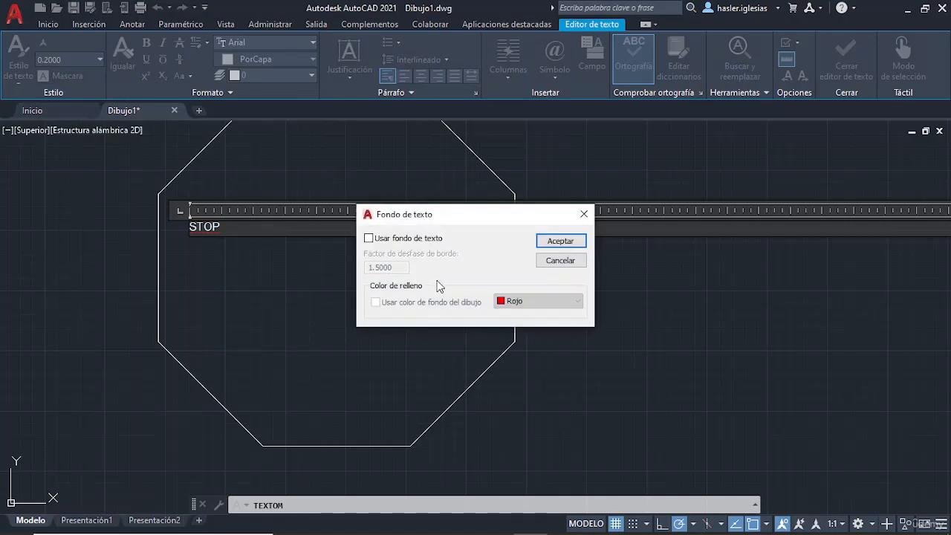
left_click(561, 242)
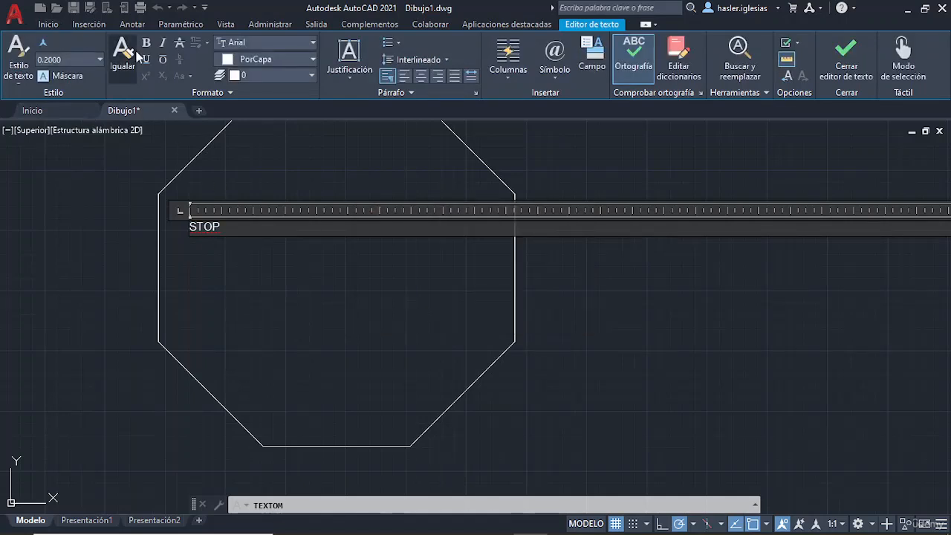
Select the word STOP in the text frame and set its font to Bauhaus 93.
left_click(251, 43)
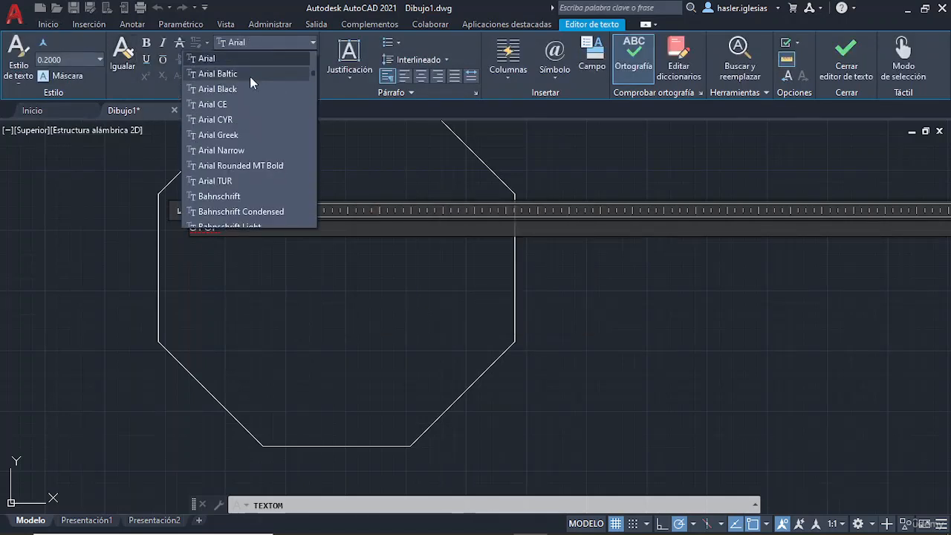
scroll(245, 136, "down", 5)
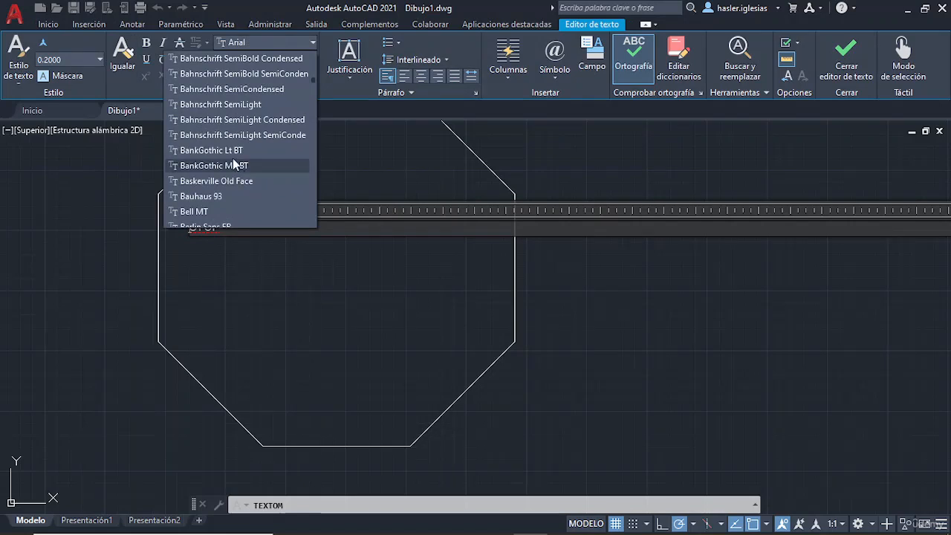
left_click(228, 201)
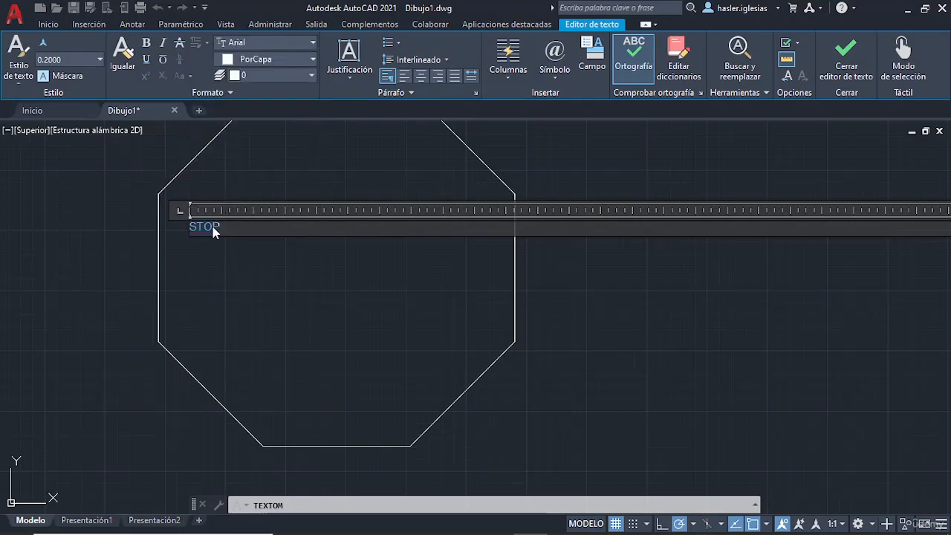
left_click(265, 44)
scroll(234, 186, "down", 5)
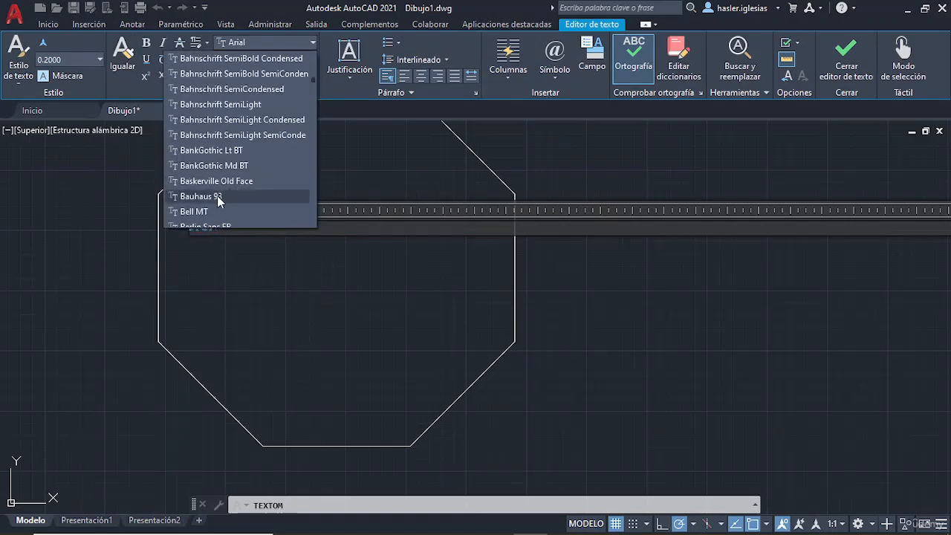
left_click(219, 199)
Change the font of the selected STOP text to Californian FB.
left_click(282, 45)
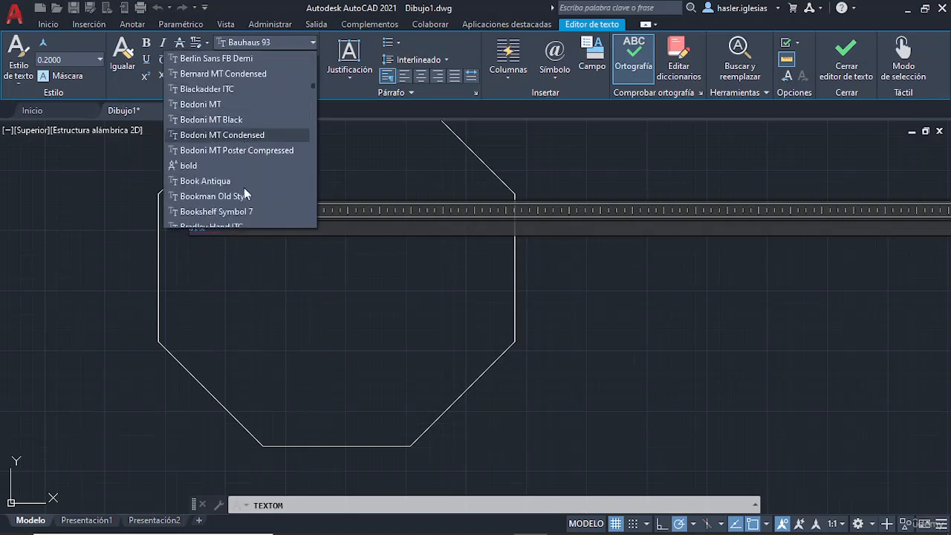
scroll(238, 187, "down", 3)
left_click(214, 181)
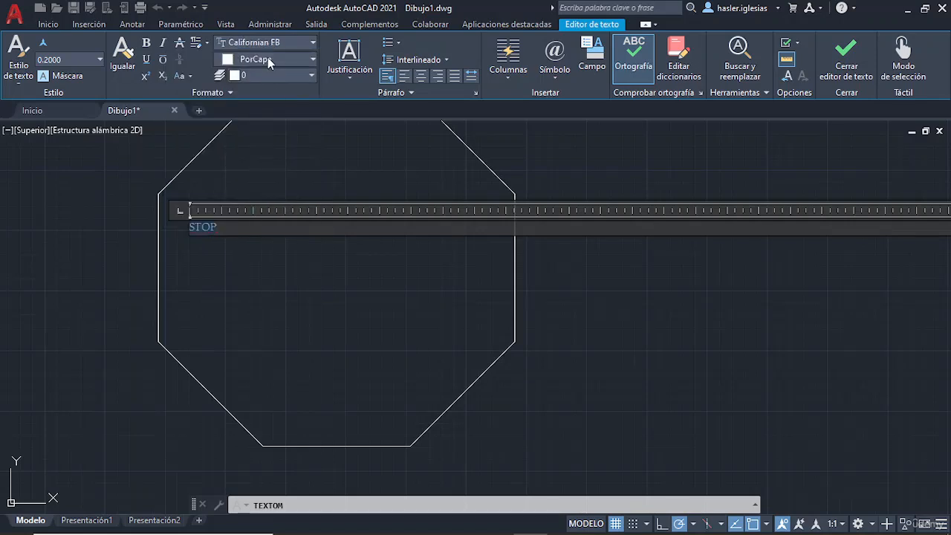
Make the selected STOP text bold and set its font to Arial Black.
left_click(303, 44)
left_click_drag(313, 94, 312, 52)
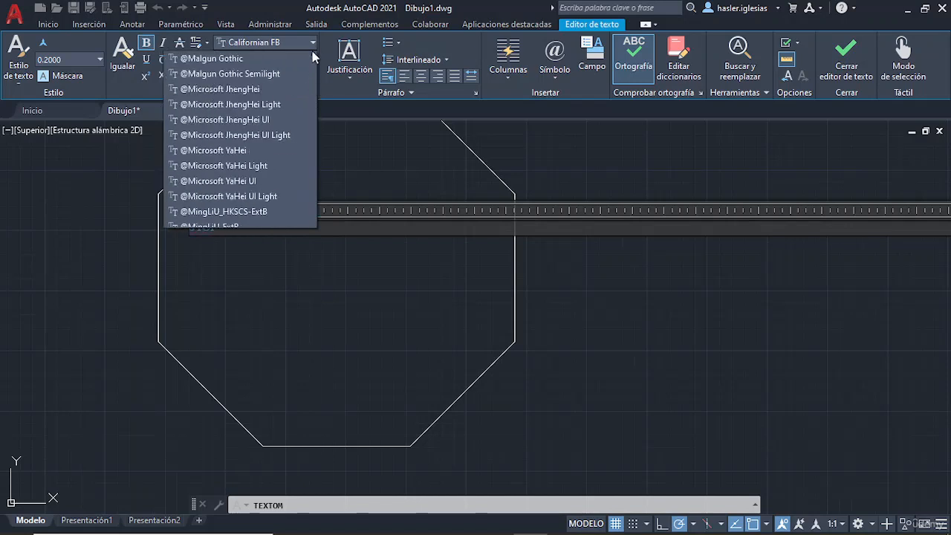
scroll(263, 137, "down", 8)
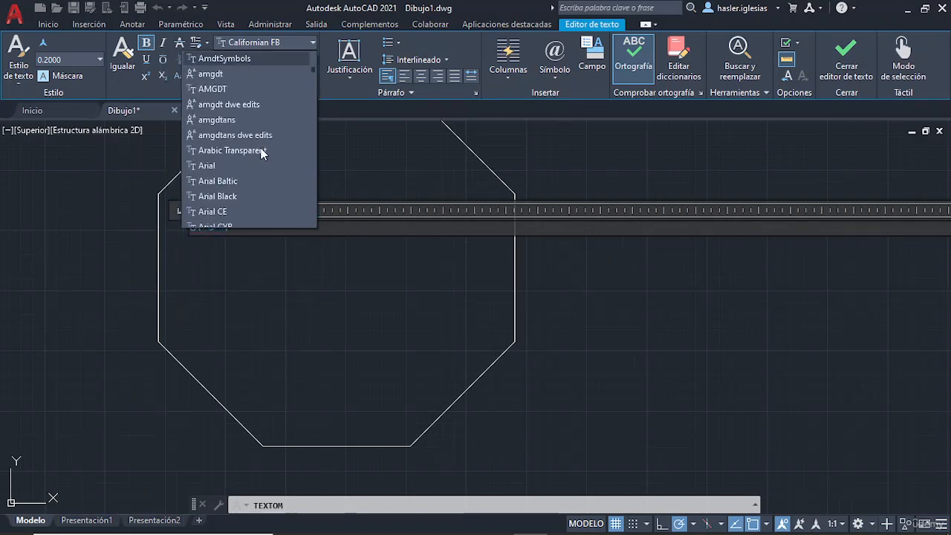
scroll(261, 150, "up", 4)
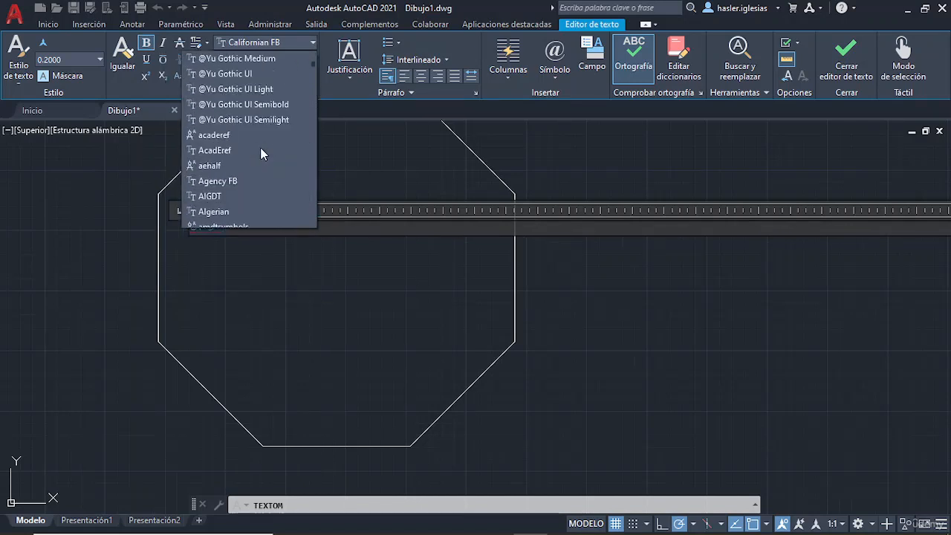
scroll(260, 147, "down", 4)
left_click(252, 108)
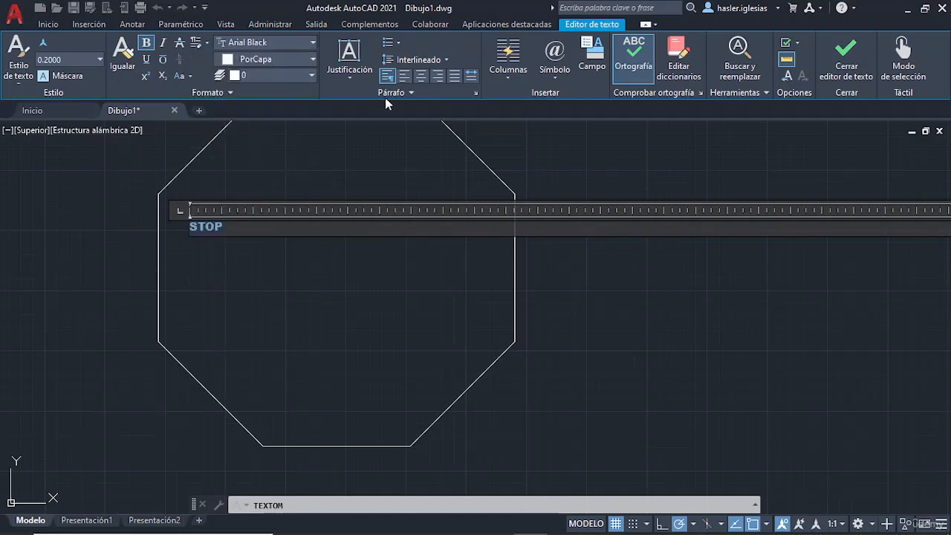
Center the STOP paragraph within its text frame and check the frame's full width.
scroll(423, 128, "down", 12)
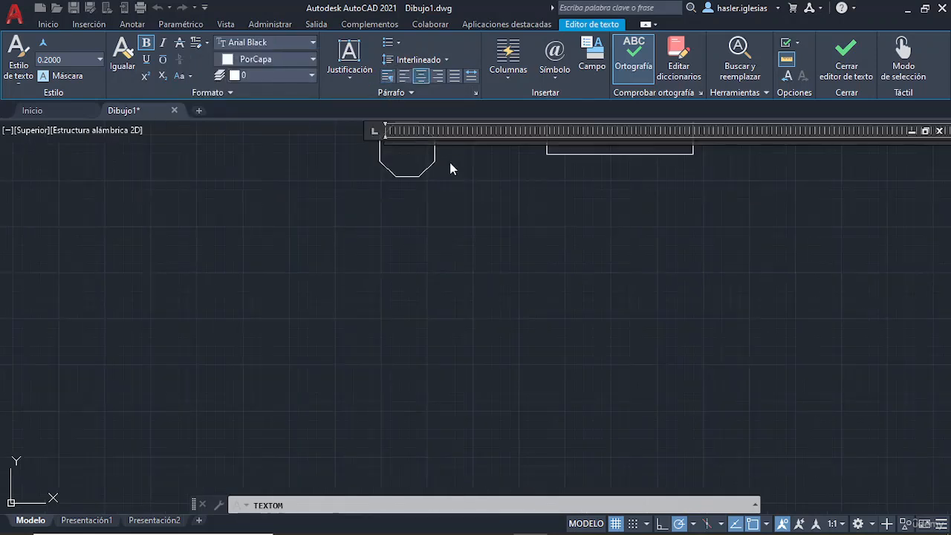
middle_click_drag(707, 196, 340, 263)
scroll(643, 262, "down", 6)
scroll(752, 274, "down", 7)
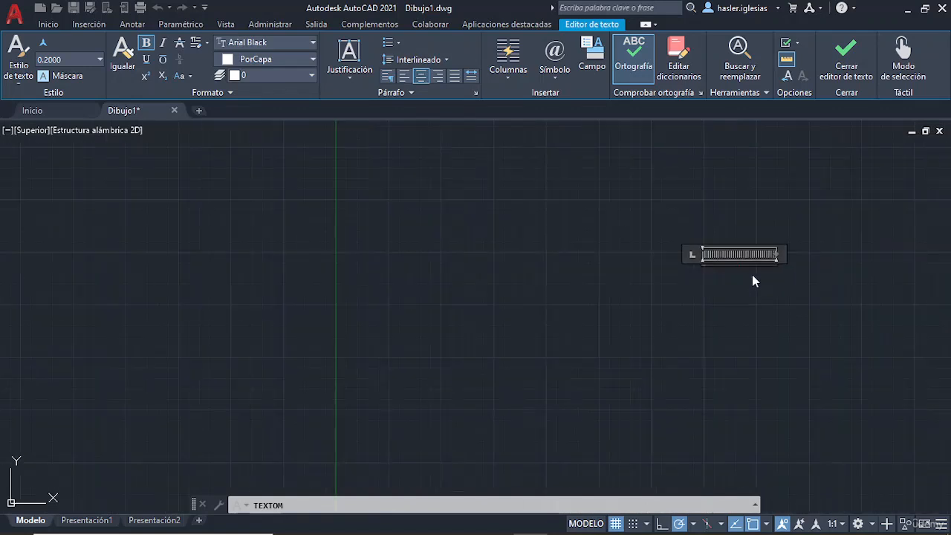
Try to narrow the STOP multiline text box to fit inside the octagon, and leave the text editor.
middle_click_drag(752, 274, 507, 269)
scroll(509, 268, "up", 7)
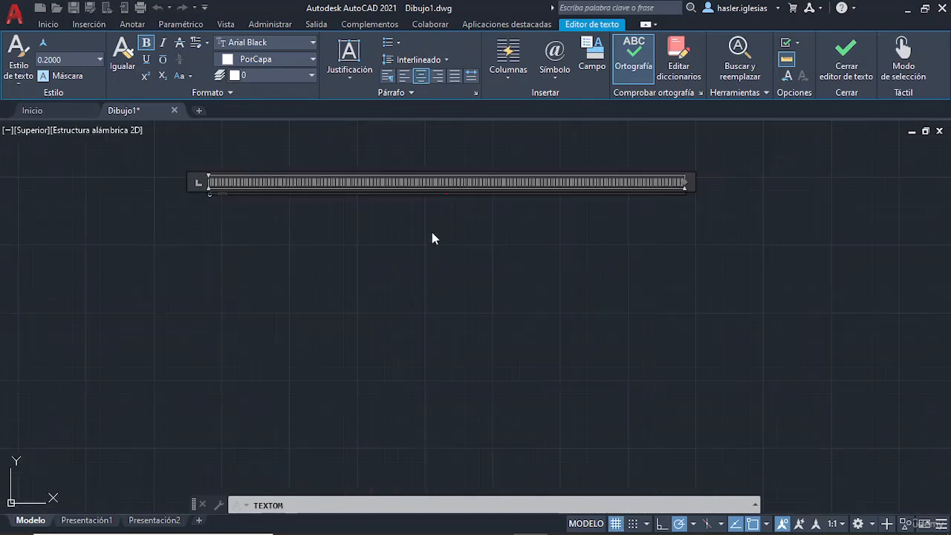
middle_click_drag(433, 238, 448, 269)
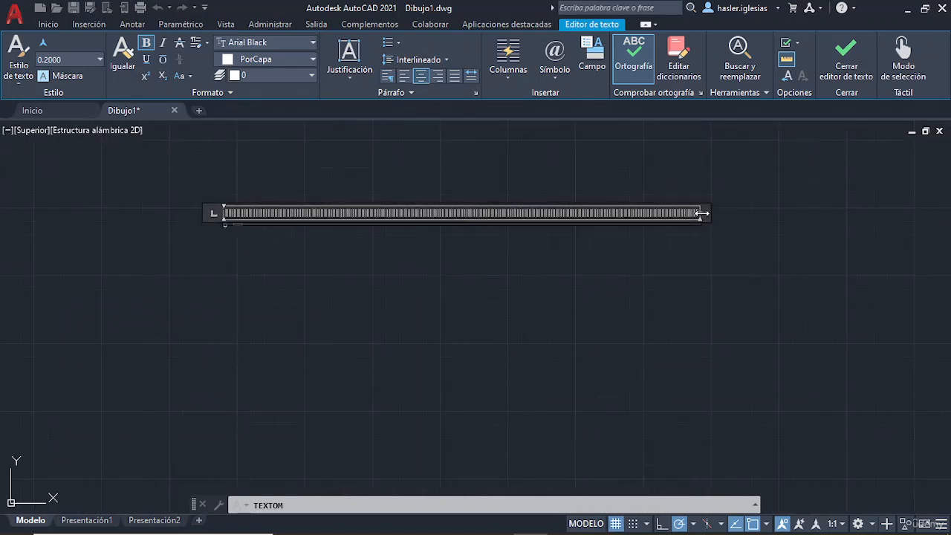
left_click_drag(697, 213, 234, 217)
scroll(218, 220, "up", 1)
scroll(217, 213, "up", 10)
middle_click_drag(352, 251, 300, 135)
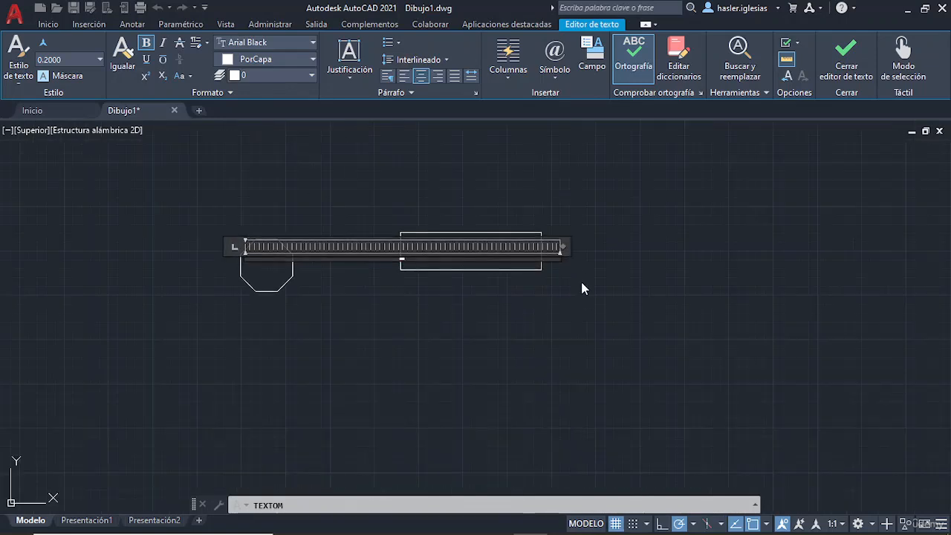
left_click_drag(563, 247, 278, 261)
scroll(278, 260, "up", 8)
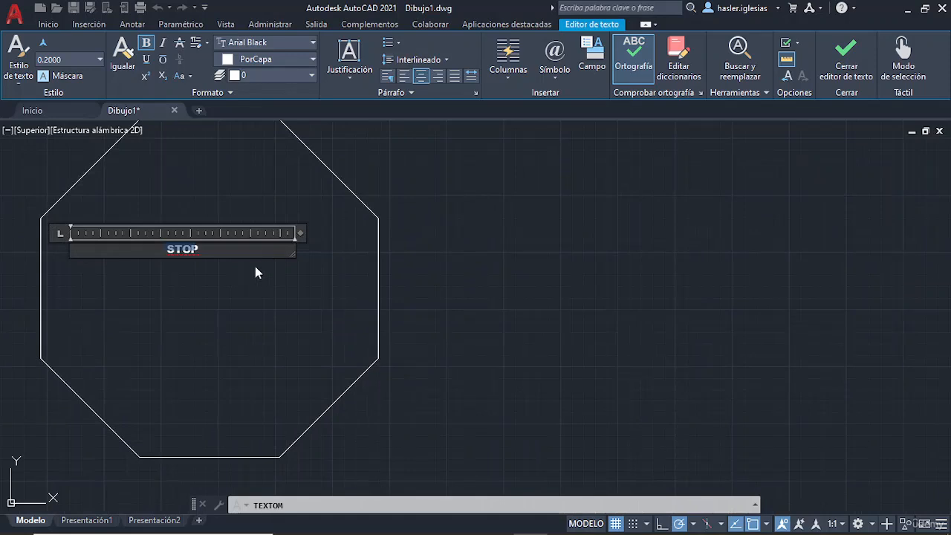
scroll(262, 269, "down", 2)
key("Escape")
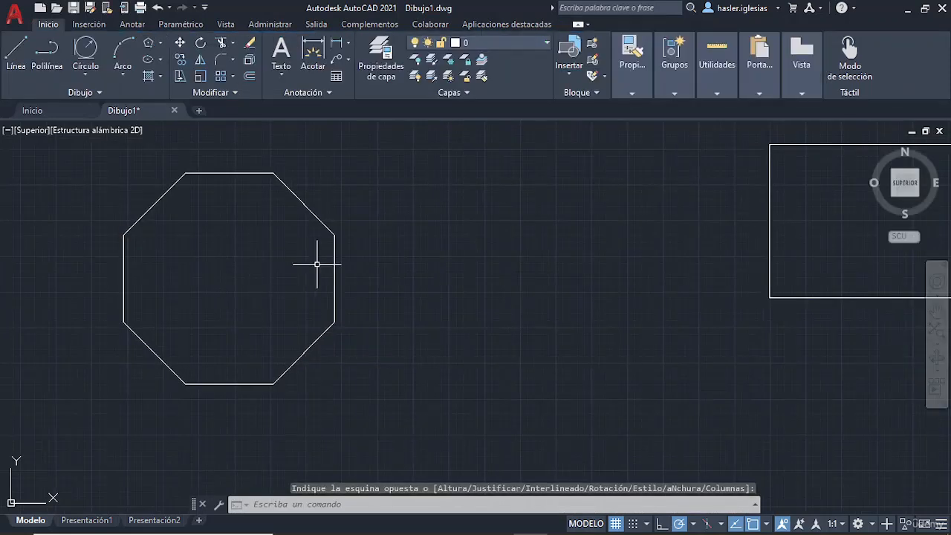
scroll(317, 263, "down", 15)
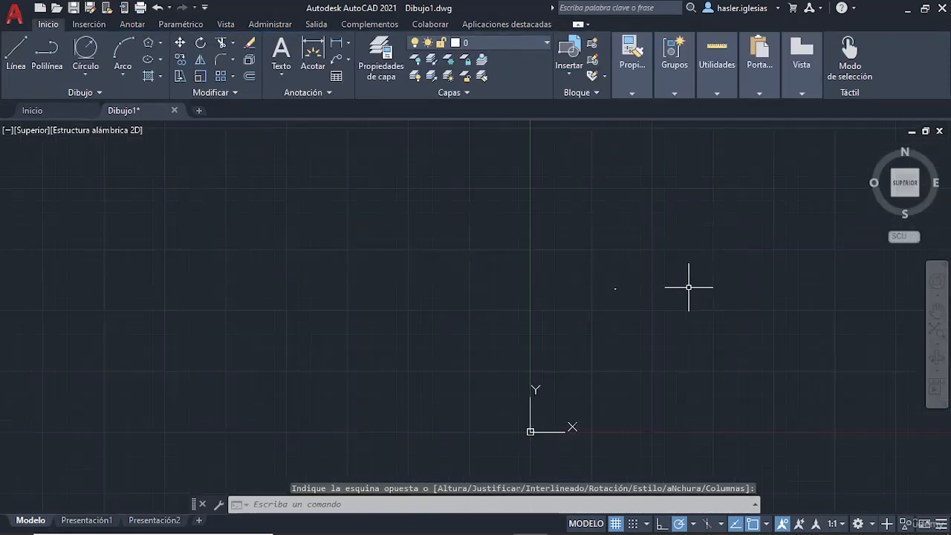
middle_click_drag(689, 287, 287, 246)
scroll(371, 243, "down", 5)
middle_click_drag(544, 264, 431, 378)
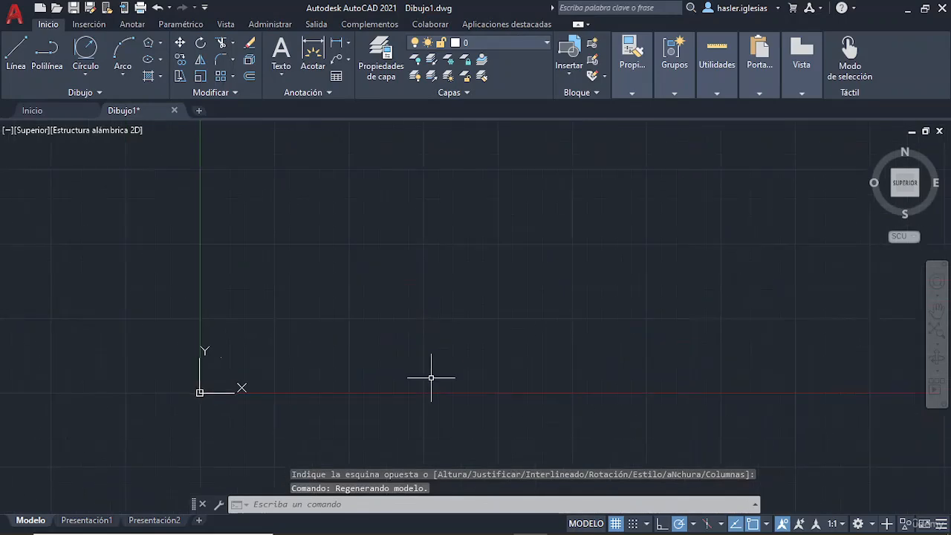
middle_click_drag(328, 317, 508, 200)
scroll(410, 246, "up", 5)
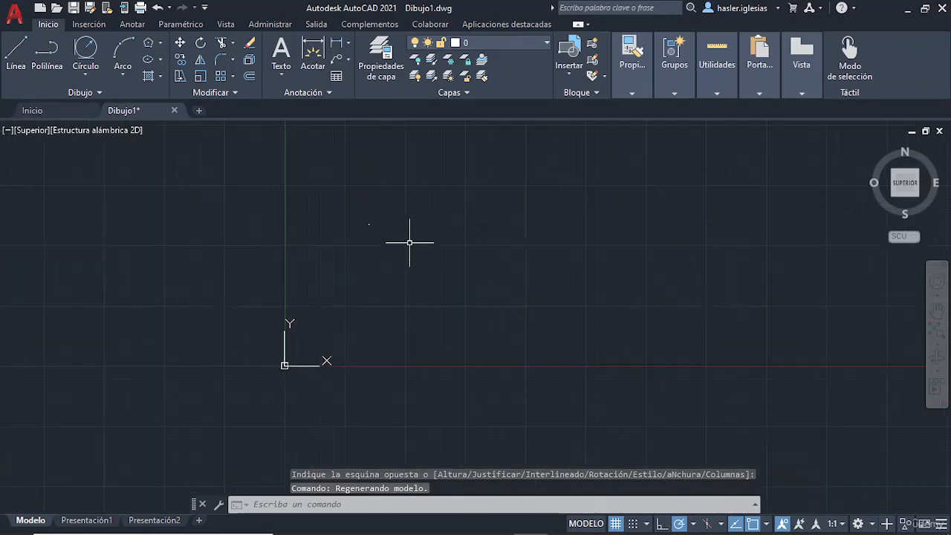
scroll(379, 217, "up", 5)
middle_click_drag(377, 135, 327, 382)
scroll(388, 236, "up", 5)
scroll(351, 334, "up", 5)
scroll(387, 360, "up", 9)
scroll(418, 355, "up", 4)
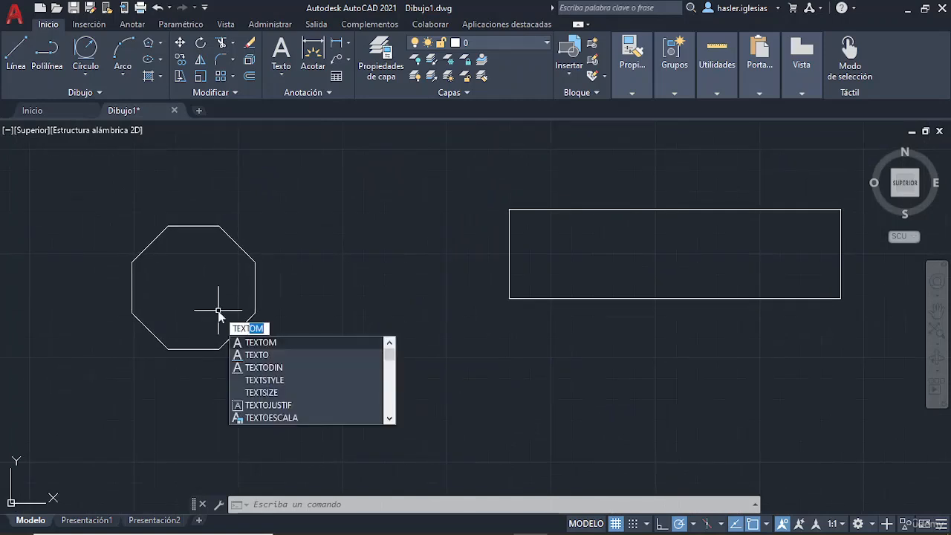
Place single-line text STOP at 0° rotation in the empty area away from the shapes, picking its height on screen, and erase it.
type("O")
key("Return")
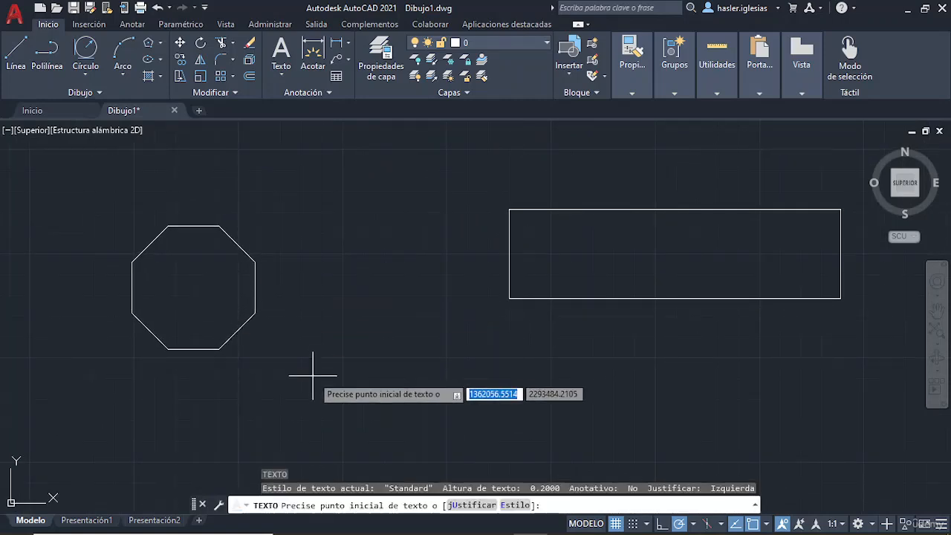
scroll(396, 397, "down", 6)
scroll(416, 371, "down", 8)
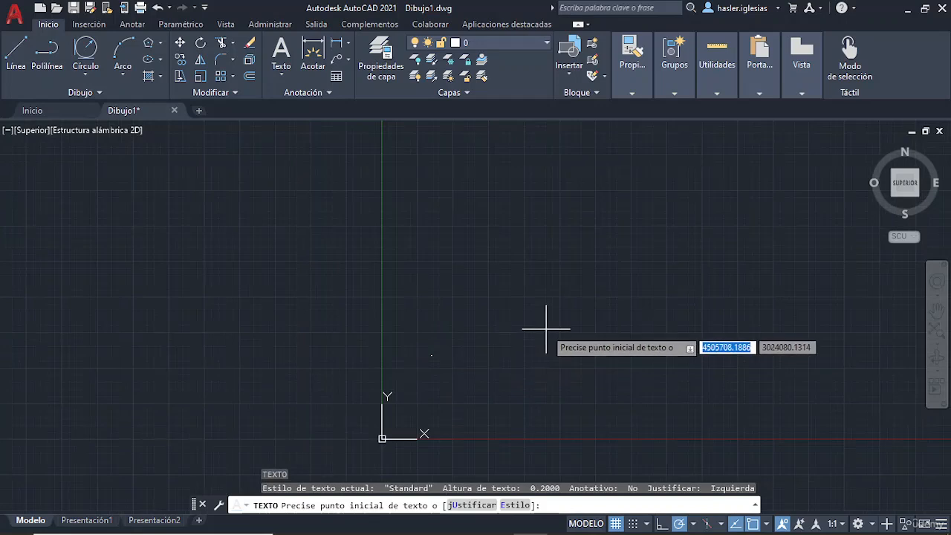
middle_click_drag(548, 323, 361, 313)
left_click(397, 321)
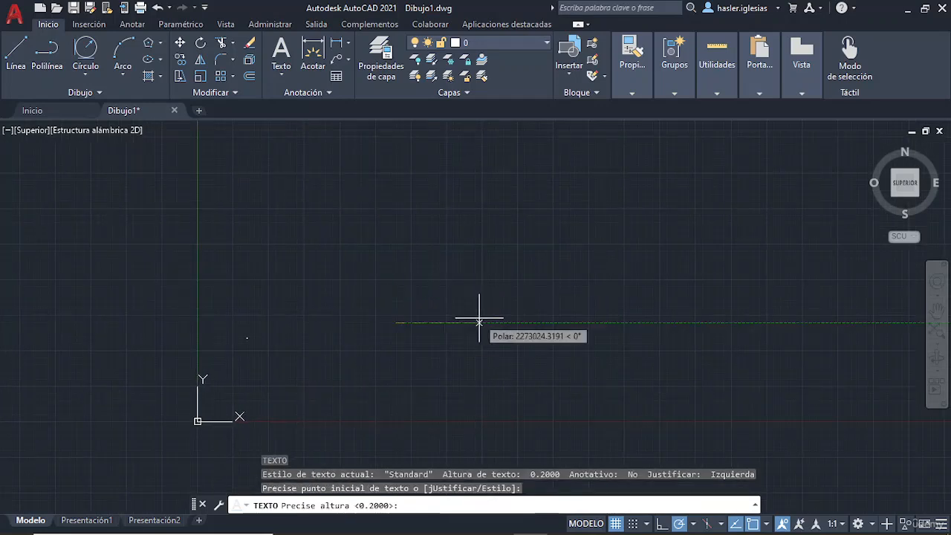
left_click(395, 268)
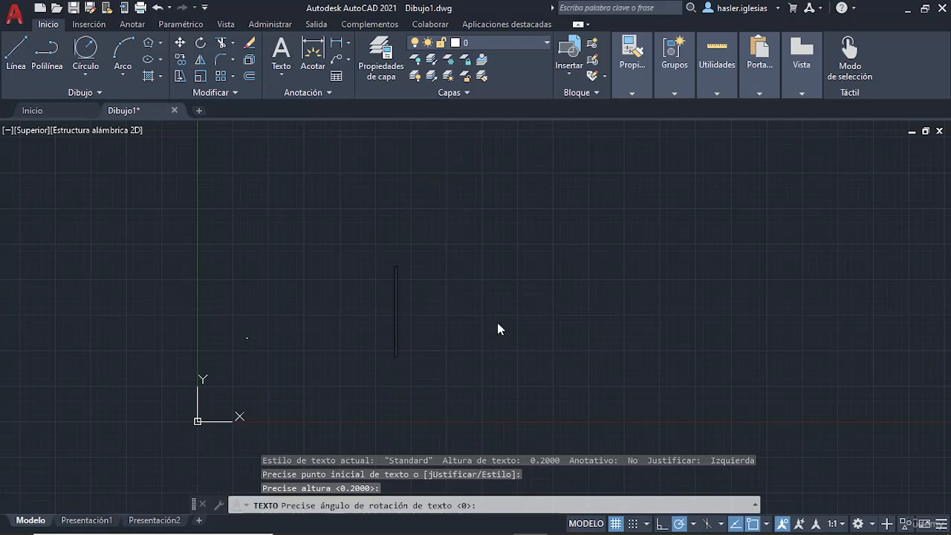
key("Return")
type("STOP")
left_click(639, 256)
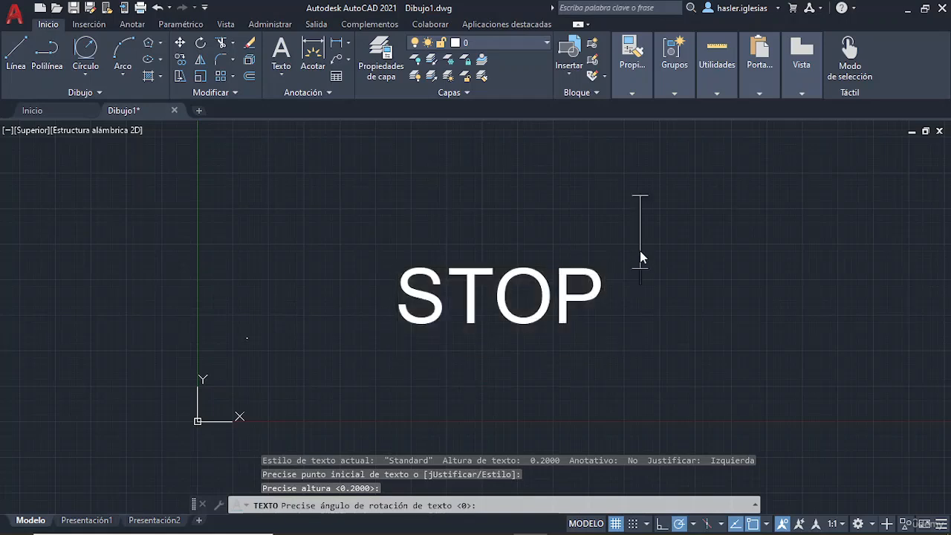
key("Return")
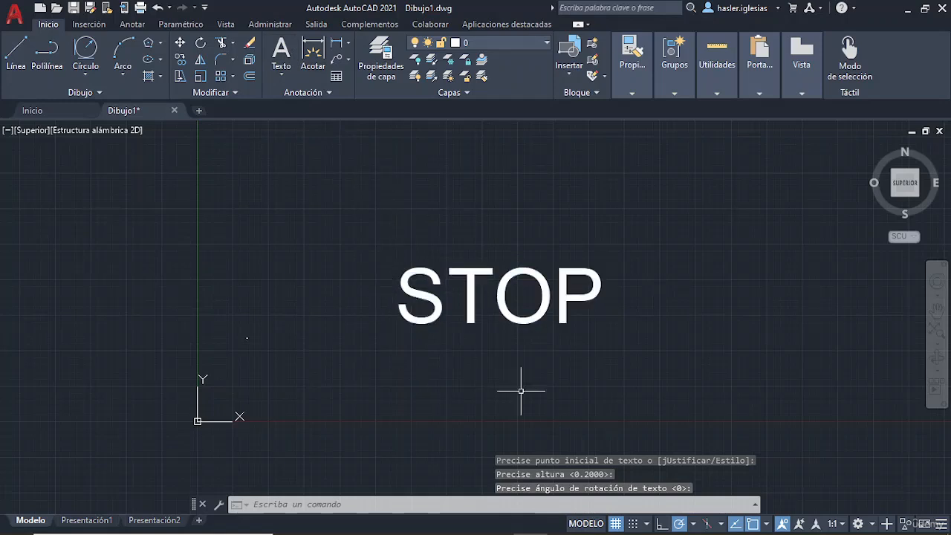
left_click(413, 272)
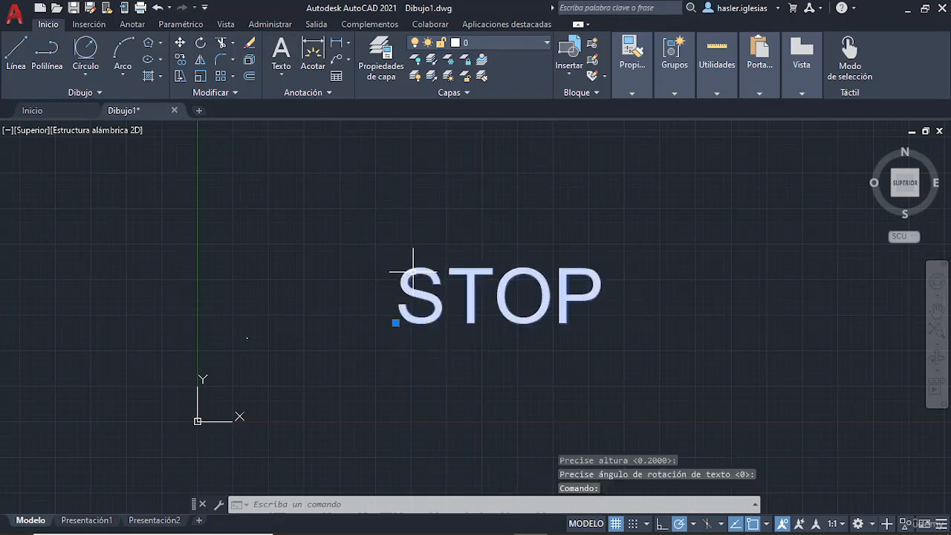
key("Delete")
Place single-line text STOP starting inside the octagon's lower-left area, picking its height on screen, with a horizontal baseline.
mouse_move(431, 295)
middle_mouse_down()
mouse_move(436, 283)
mouse_move(340, 322)
mouse_move(509, 200)
middle_mouse_up()
scroll(429, 285, "up", 9)
mouse_move(361, 184)
middle_mouse_down()
mouse_move(358, 301)
mouse_move(449, 272)
mouse_move(527, 352)
mouse_move(582, 298)
mouse_move(601, 314)
middle_mouse_up()
scroll(464, 221, "up", 6)
scroll(379, 290, "up", 8)
scroll(443, 275, "up", 4)
scroll(484, 333, "up", 4)
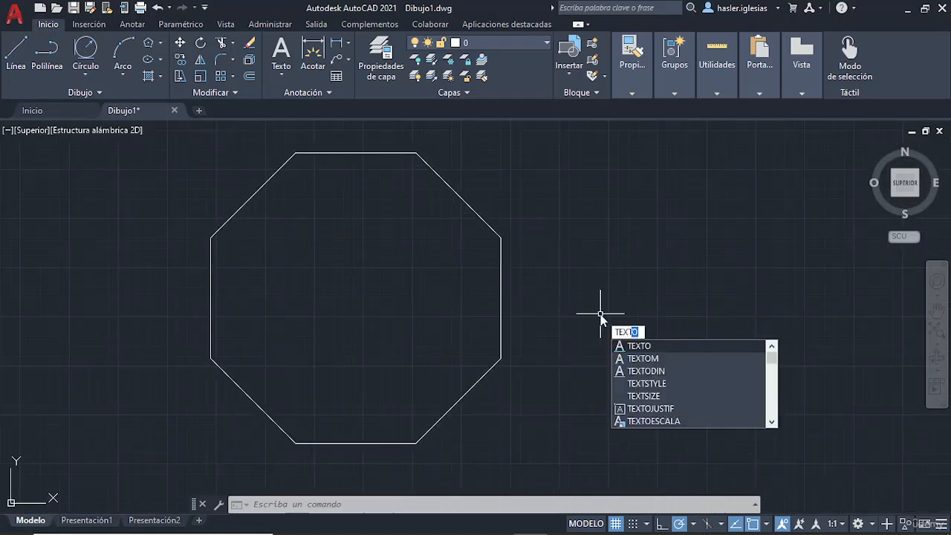
key("Return")
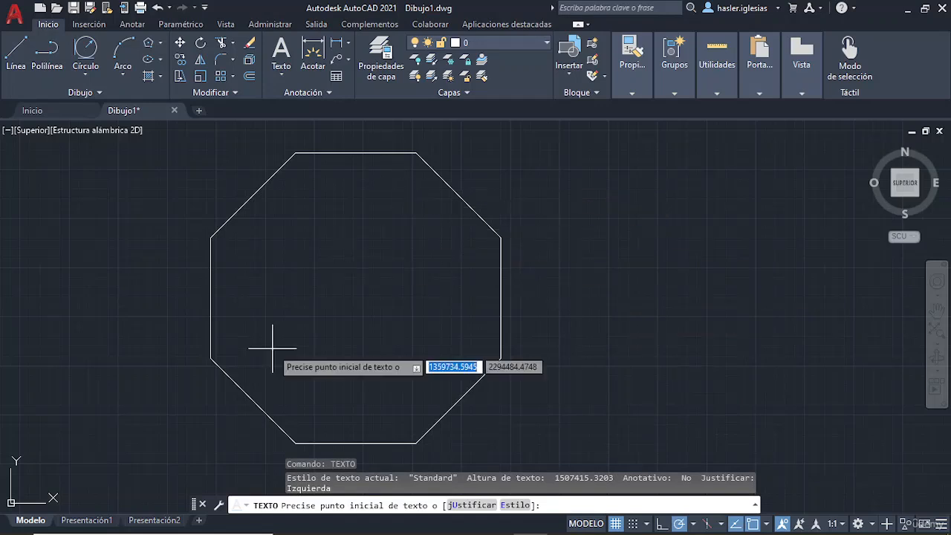
left_click(237, 345)
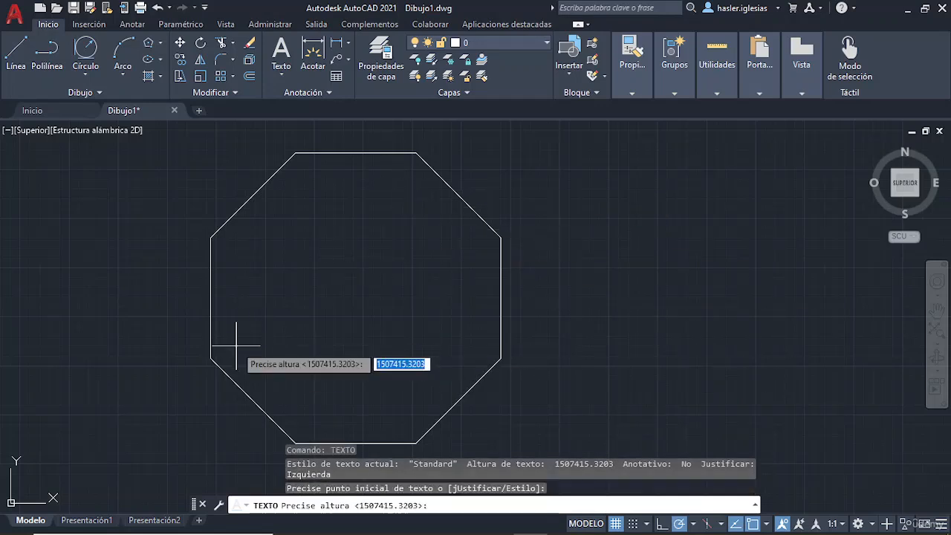
left_click(236, 251)
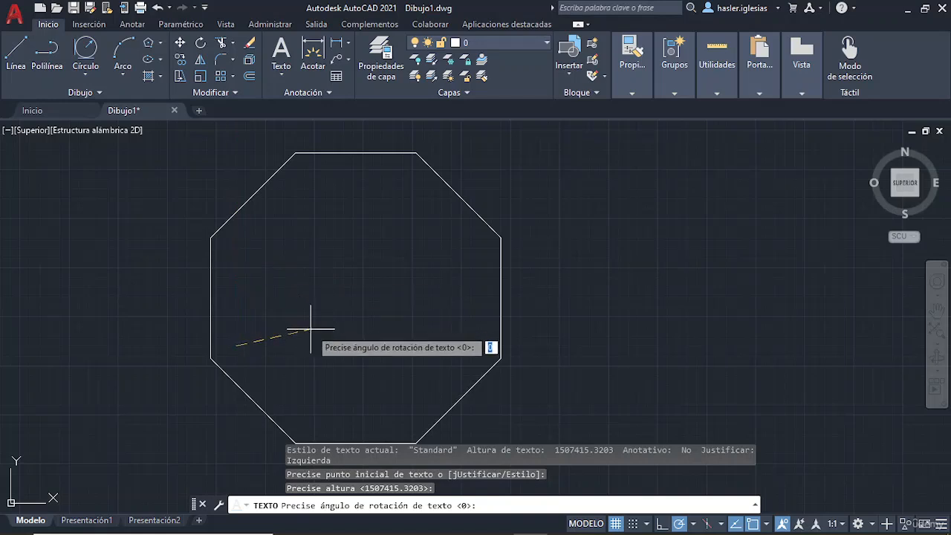
left_click(335, 345)
type("STOP")
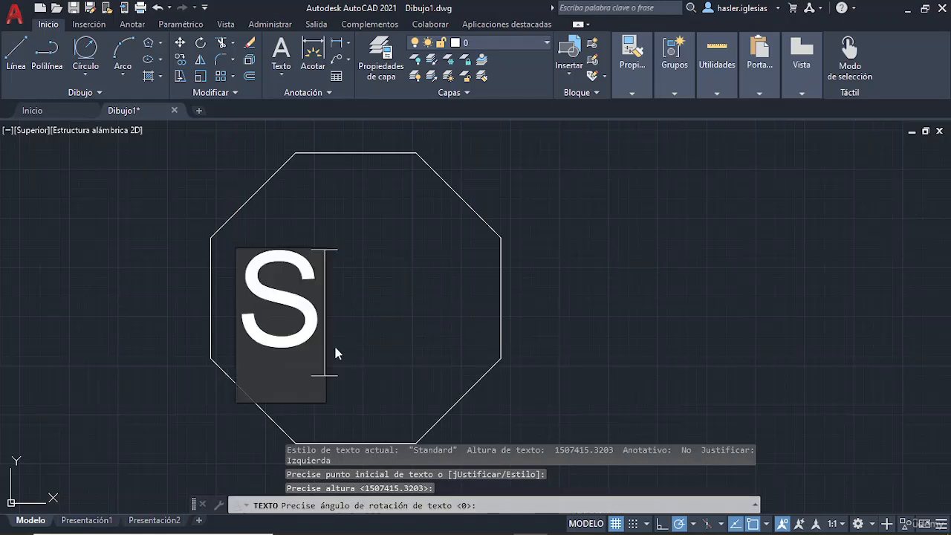
key("Return")
key("Return")
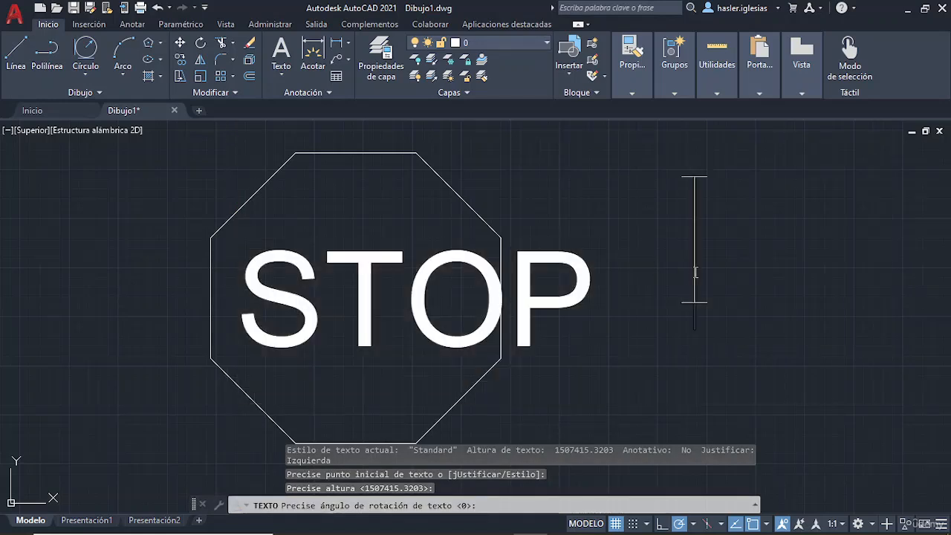
Try to start a Scale command on the STOP text.
left_click(581, 305)
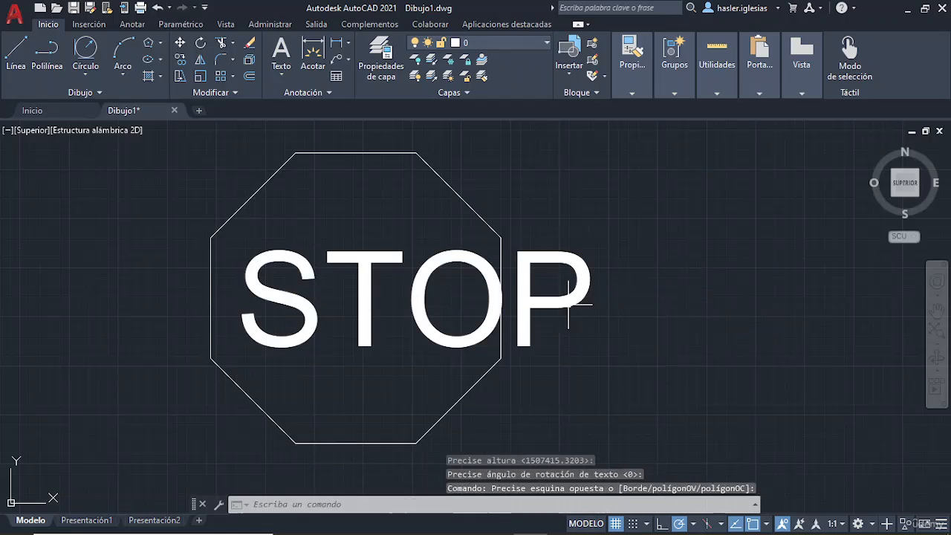
left_click(526, 317)
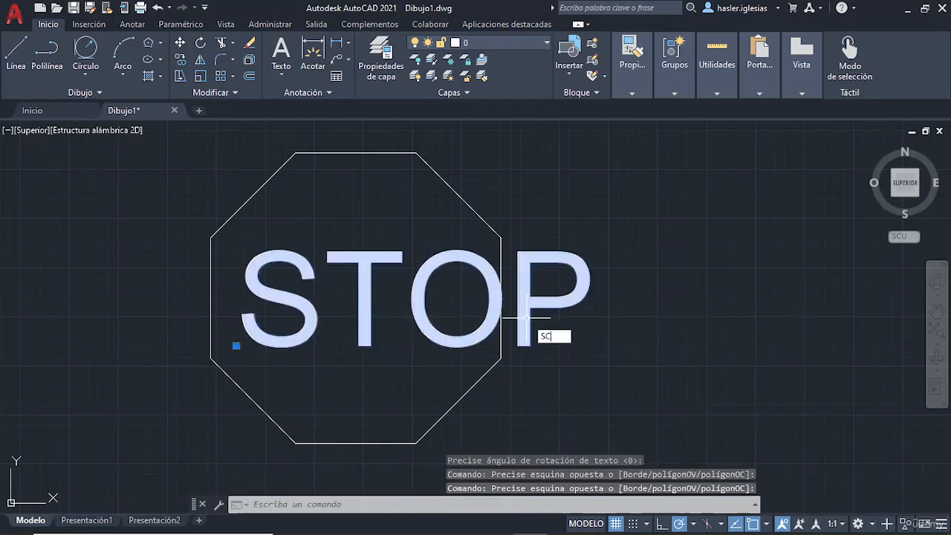
key("Return")
type("S")
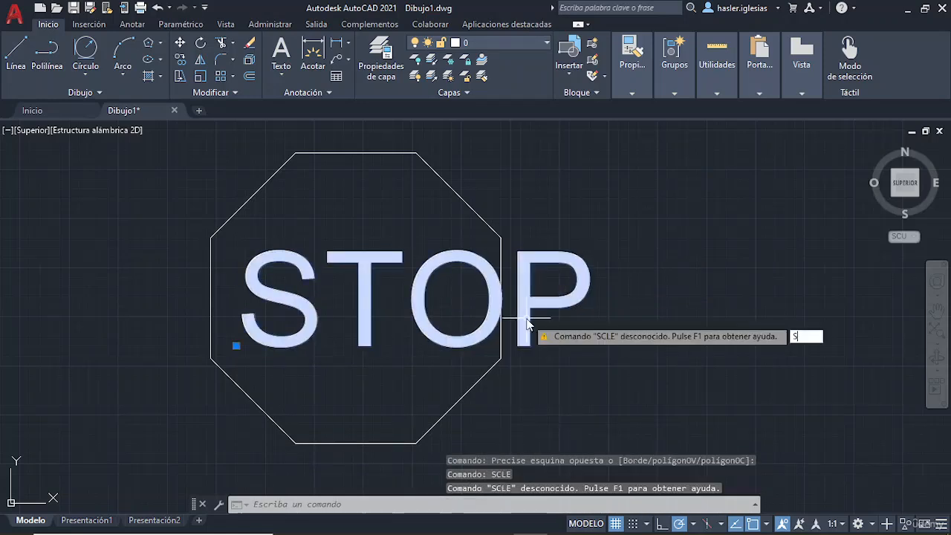
type("CALE")
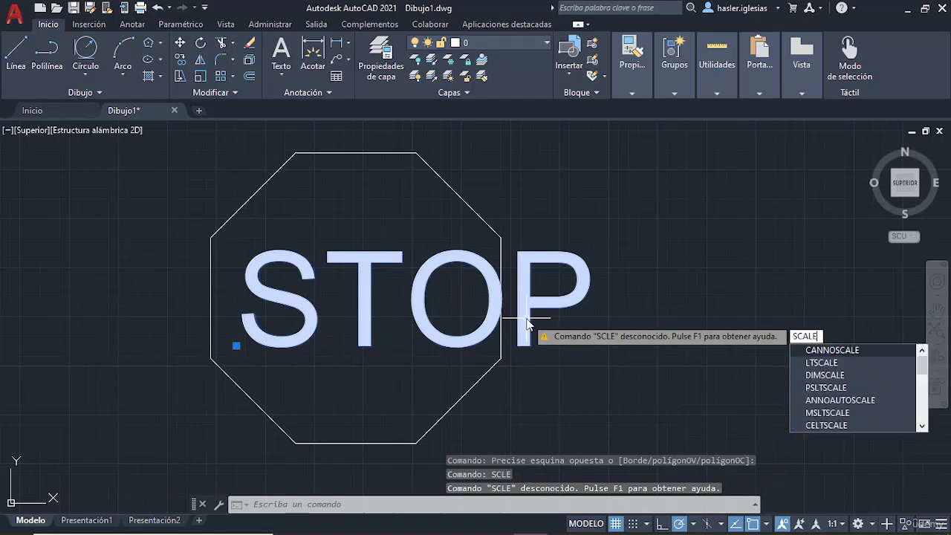
key("Escape")
key("Escape")
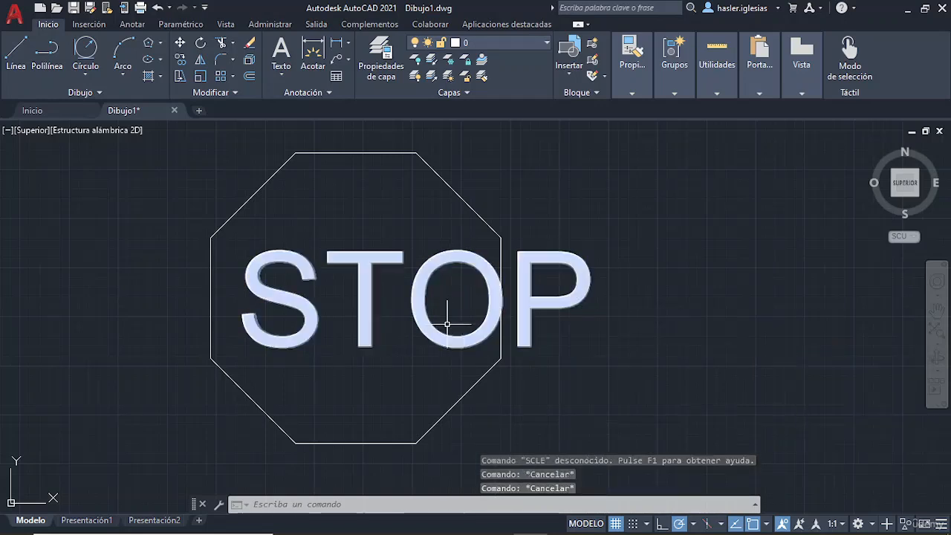
Erase the STOP text from the octagon.
left_click(374, 313)
left_click(372, 331)
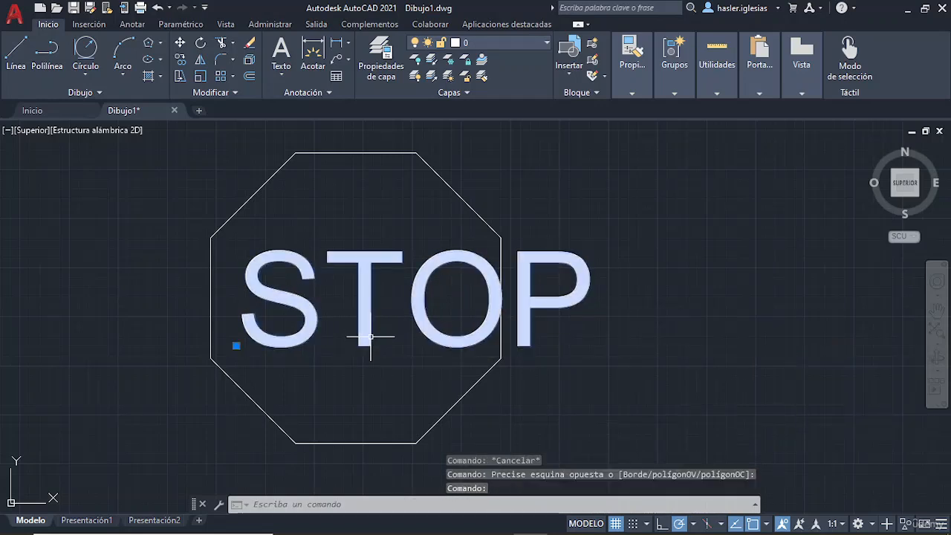
key("Delete")
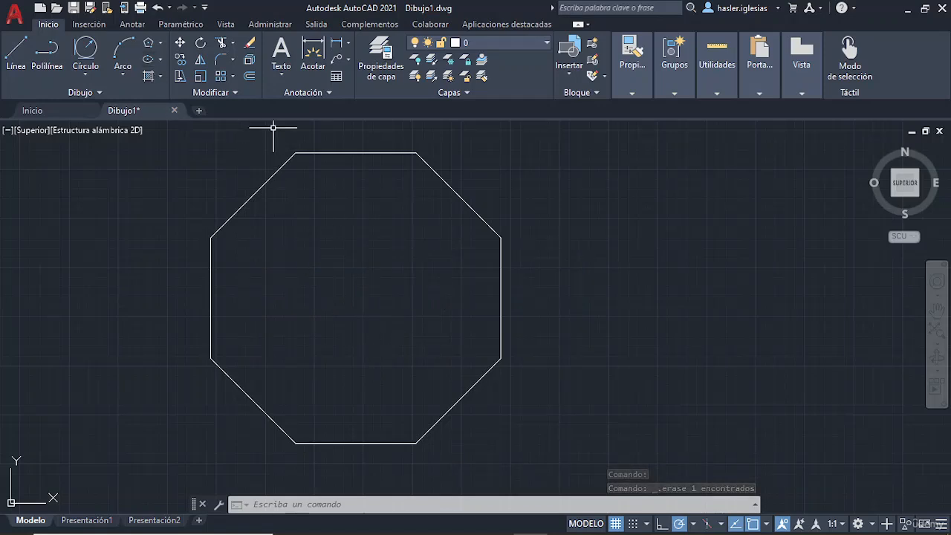
Draw a tilted ellipse by its centre below the octagon and rectangle, its long axis sloping down to the right and its outline overlapping the octagon.
scroll(272, 127, "down", 4)
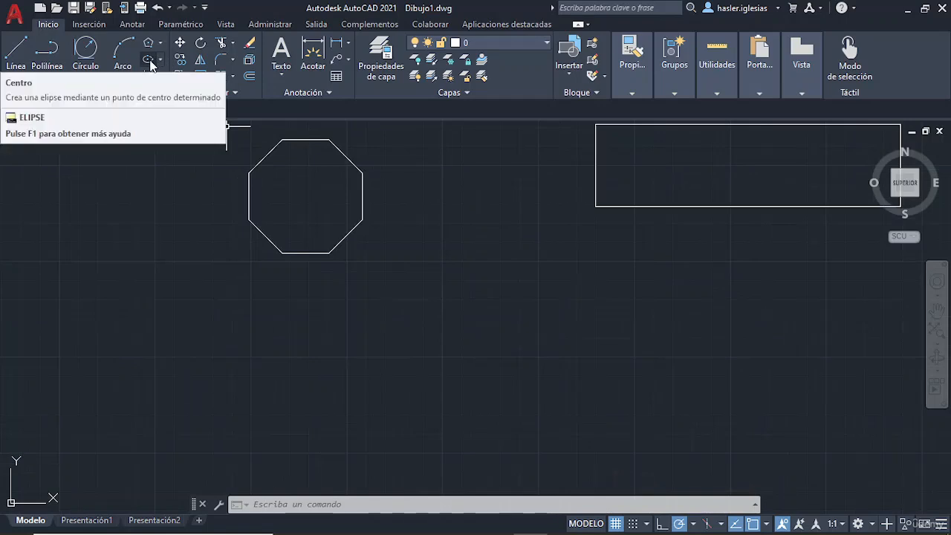
left_click(161, 59)
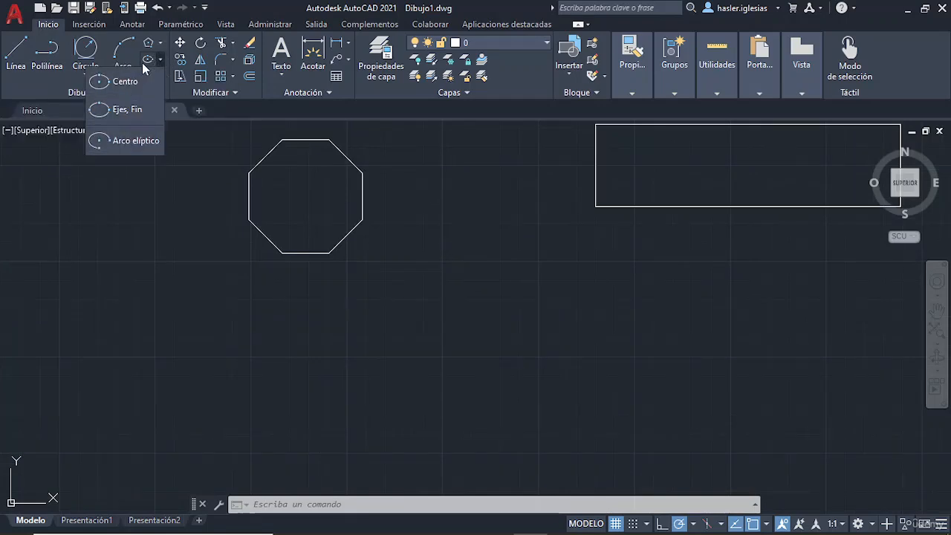
left_click(122, 81)
left_click(411, 292)
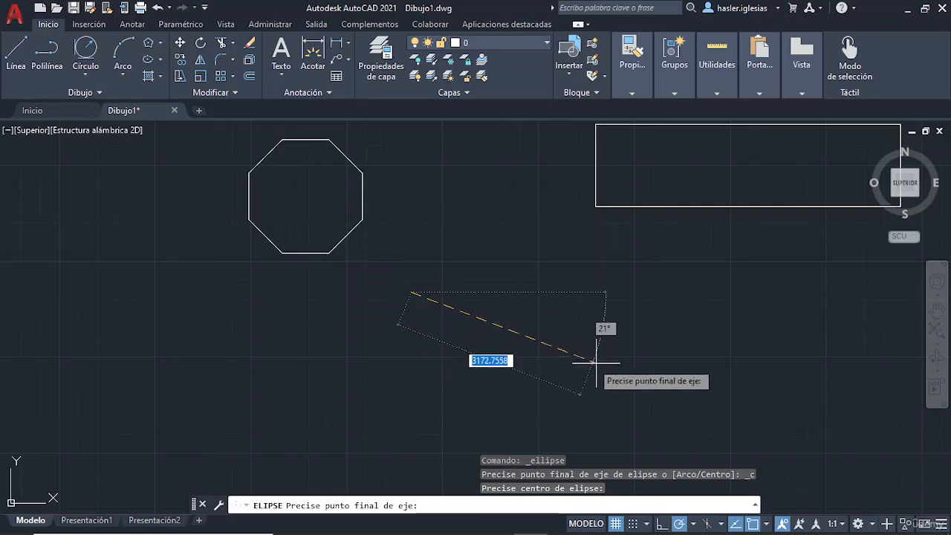
left_click(629, 364)
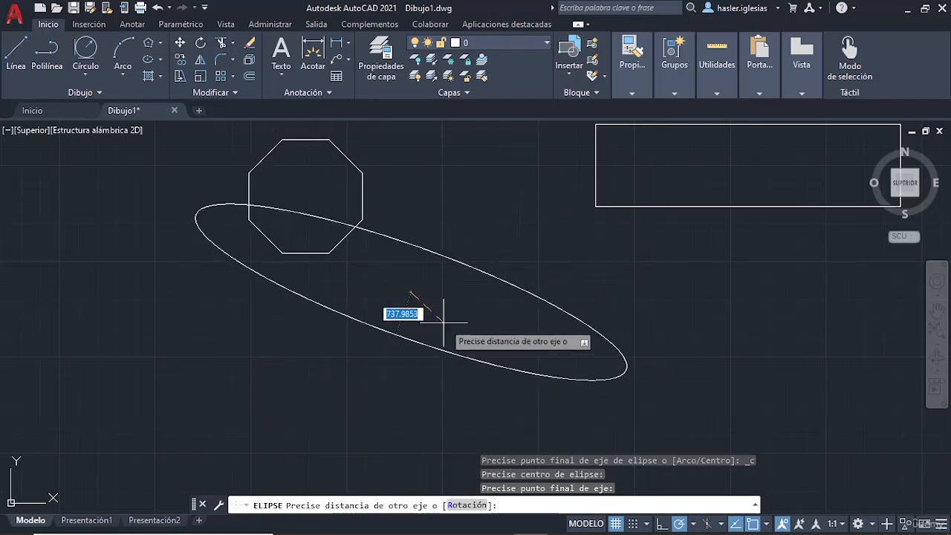
left_click(506, 338)
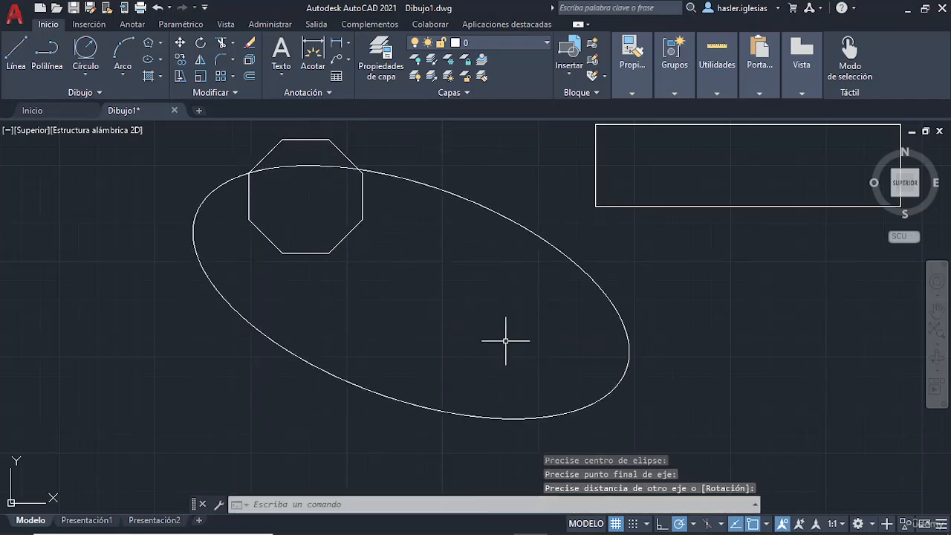
Hatch the part of the ellipse's interior that lies outside the octagon by picking a point inside it.
left_click(162, 78)
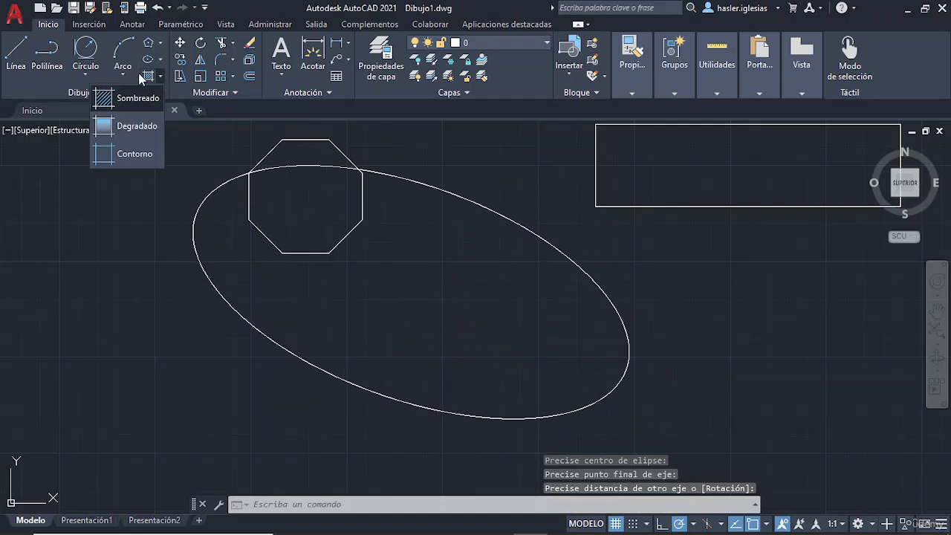
left_click(424, 185)
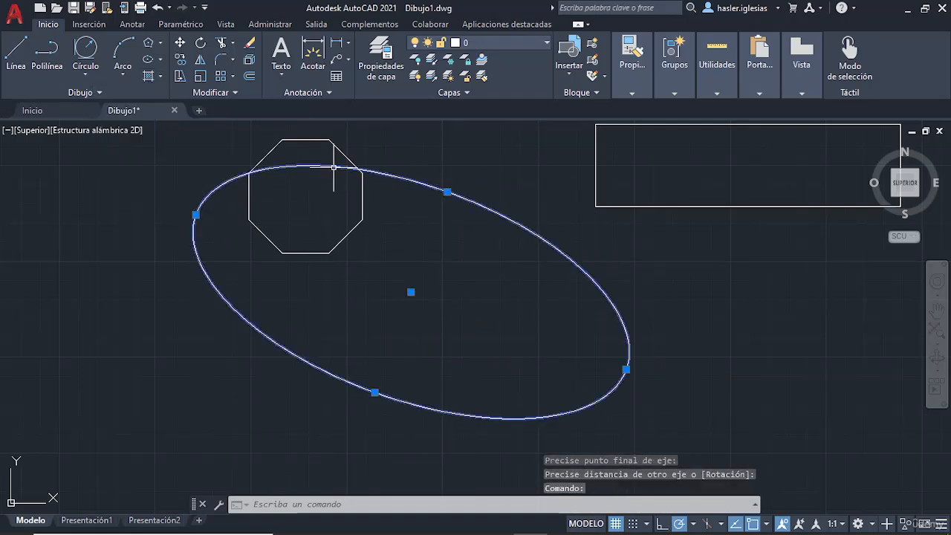
left_click(151, 75)
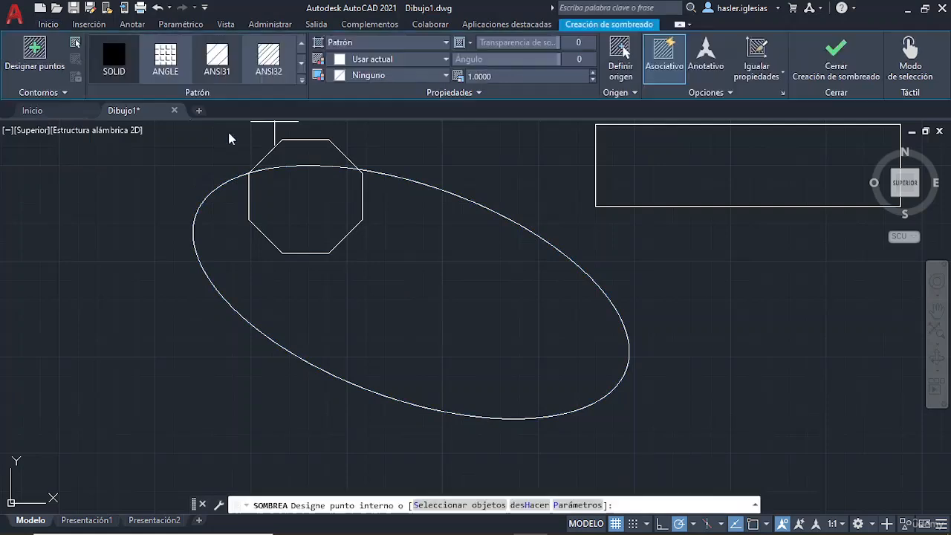
left_click(436, 196)
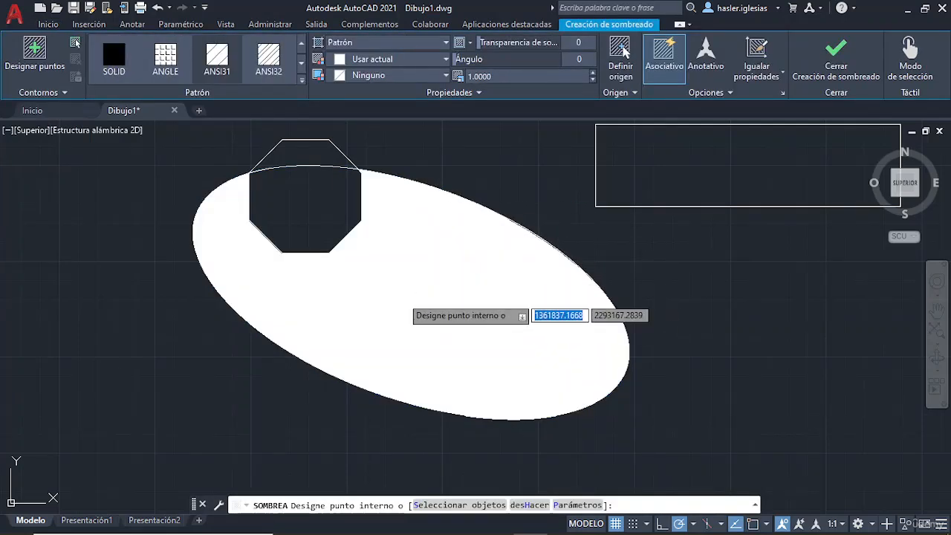
left_click(405, 306)
Try the ANGLE, ANSI32, SOLID and AR-B816C patterns on the ellipse's hatch, testing more internal points before leaving the command.
left_click(176, 55)
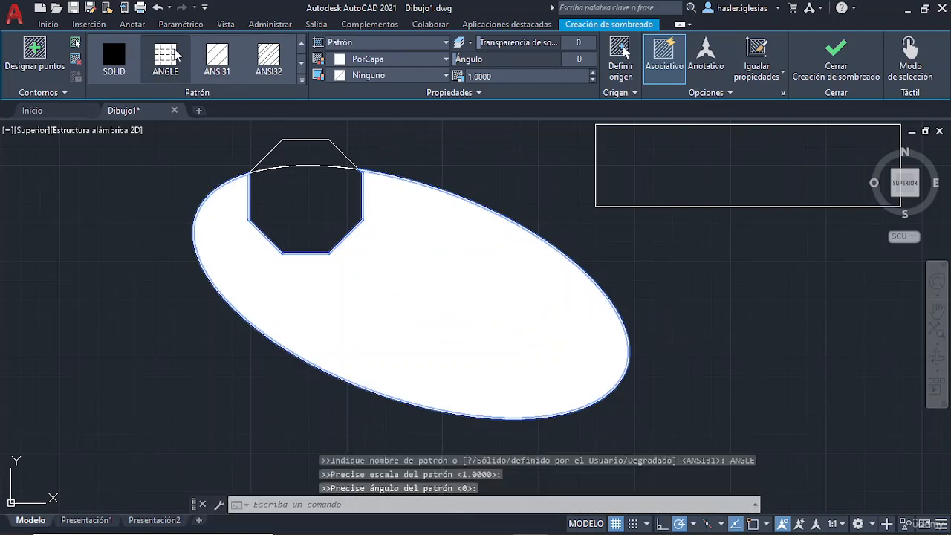
left_click(269, 55)
left_click(116, 54)
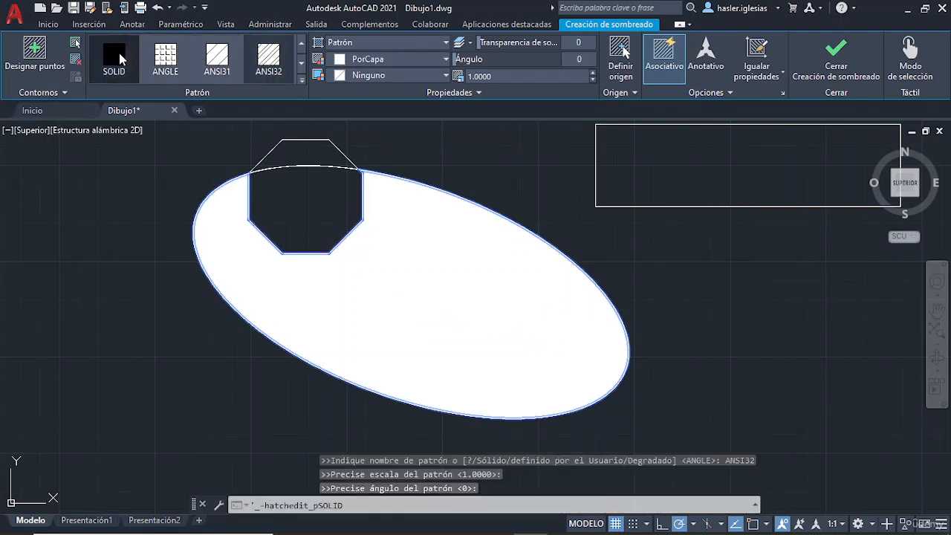
left_click(302, 64)
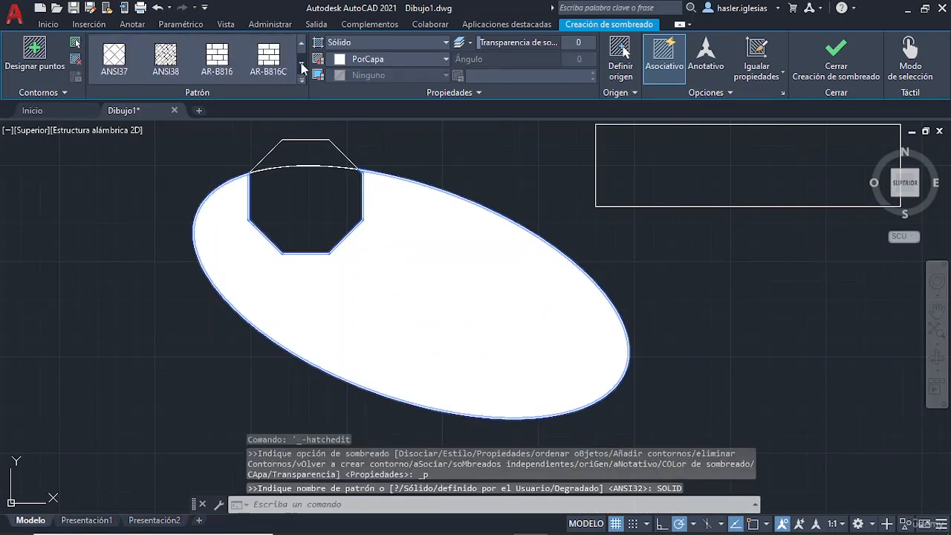
left_click(268, 56)
left_click(423, 231)
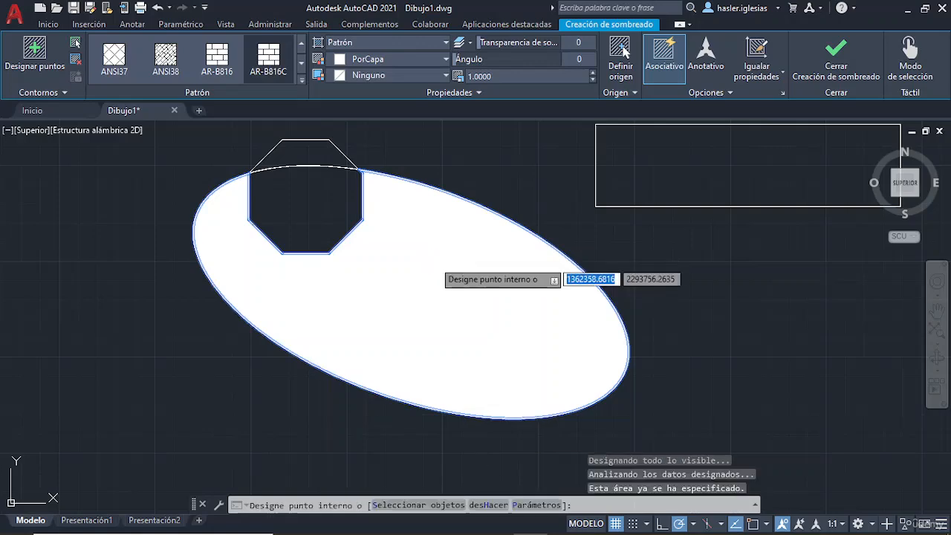
left_click(437, 287)
left_click(598, 288)
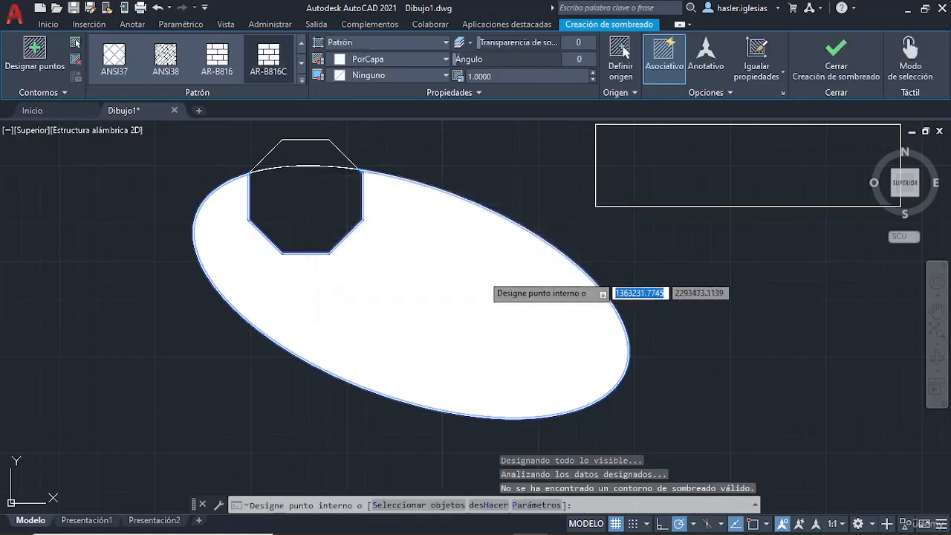
key("Escape")
key("Escape")
Erase the ellipse with its hatch, the octagon and the rectangle to clear the drawing area.
left_click(471, 272)
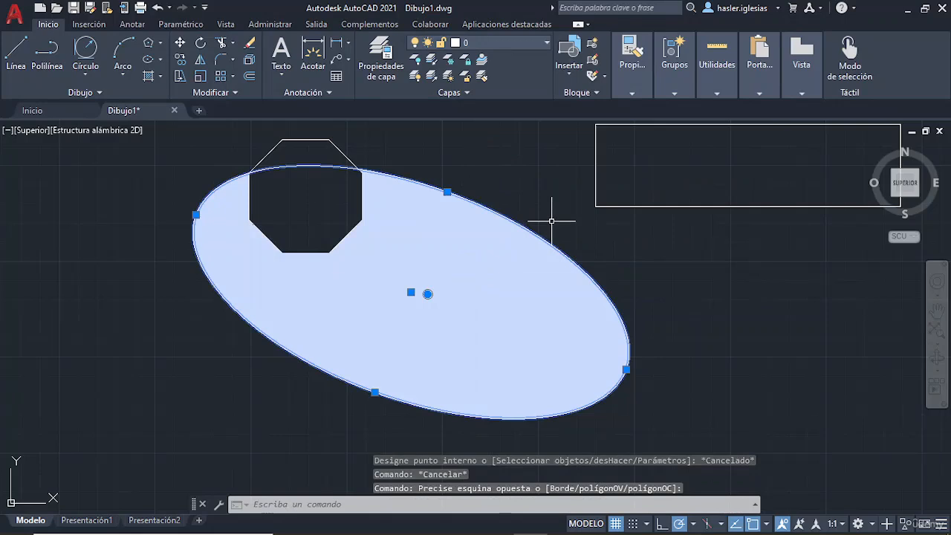
key("Delete")
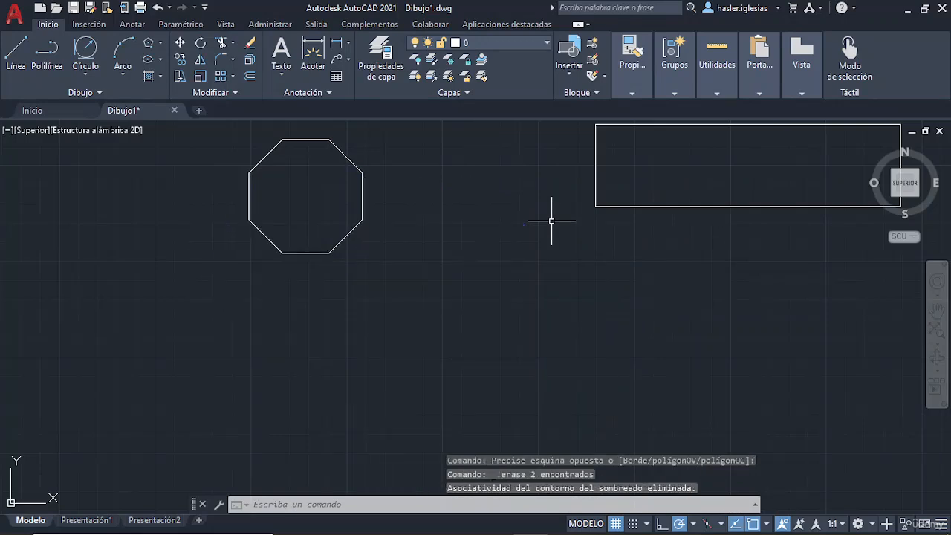
left_click(346, 149)
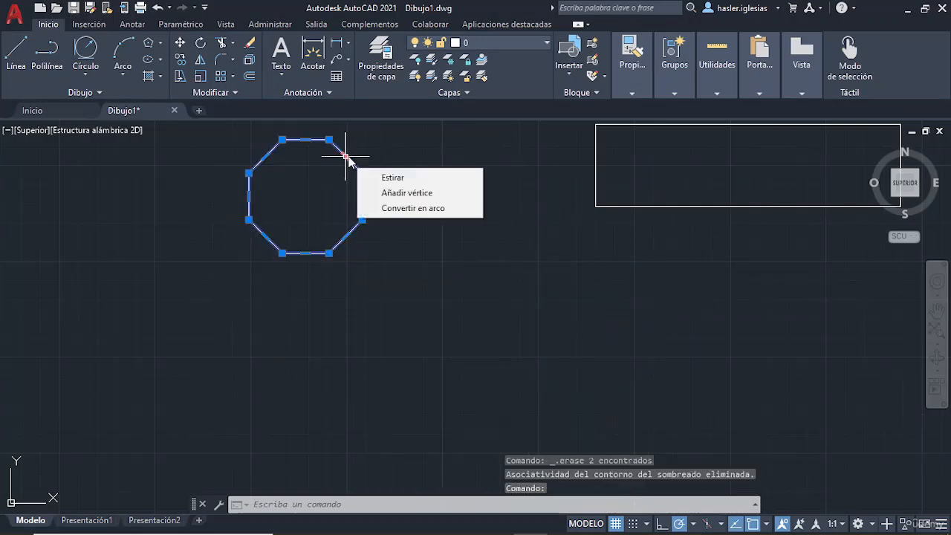
scroll(489, 178, "down", 2)
key("Delete")
left_click(501, 137)
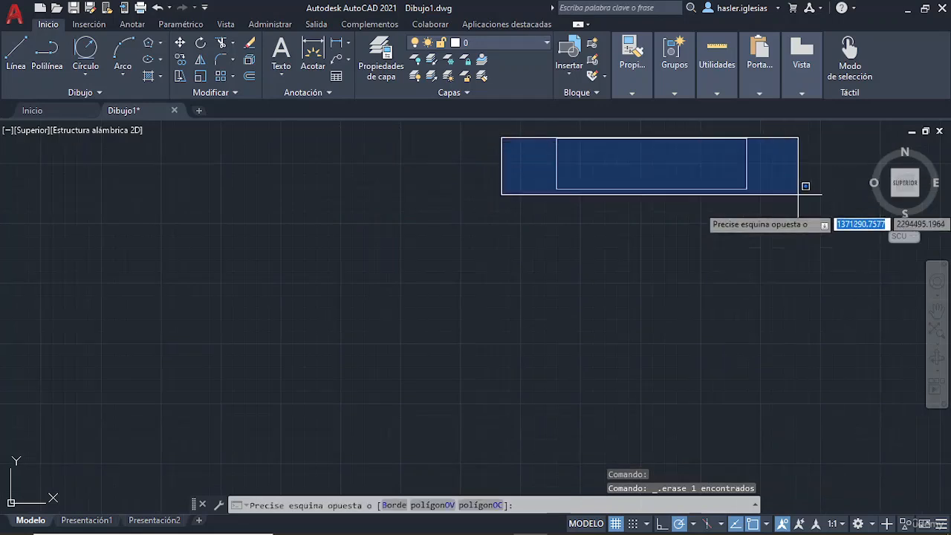
left_click(820, 233)
key("Delete")
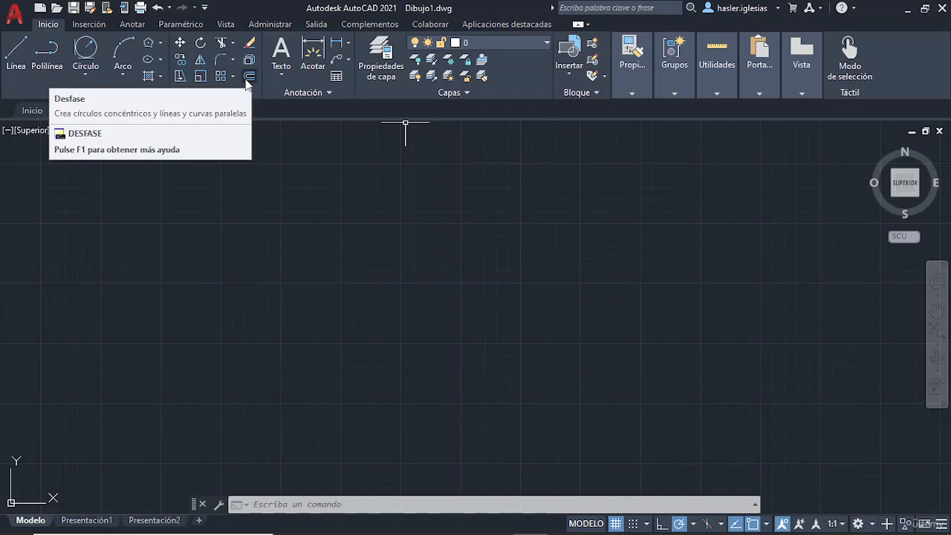
Review the tool sets for inserting, annotating, parametric constraints, views, management, output, add-ins, collaboration and featured apps.
left_click(109, 29)
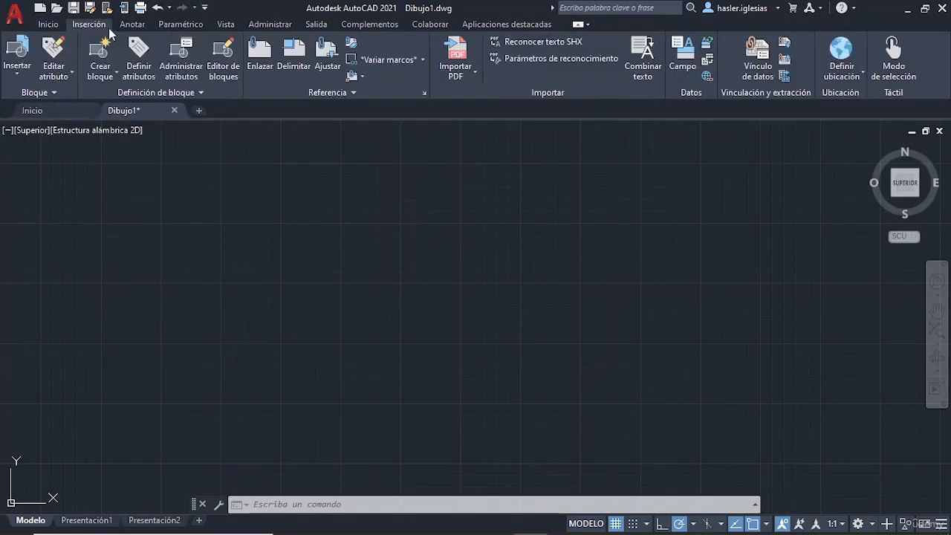
left_click(131, 26)
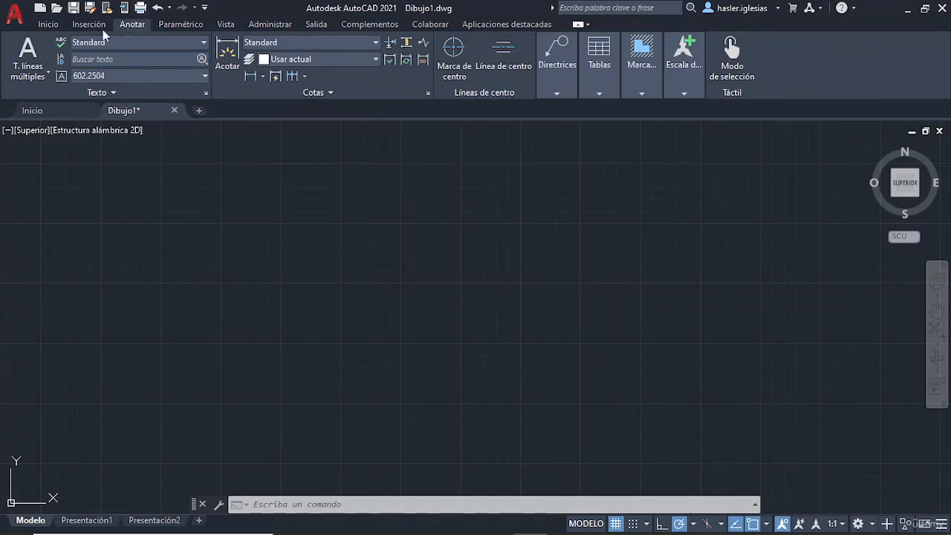
left_click(175, 27)
left_click(231, 27)
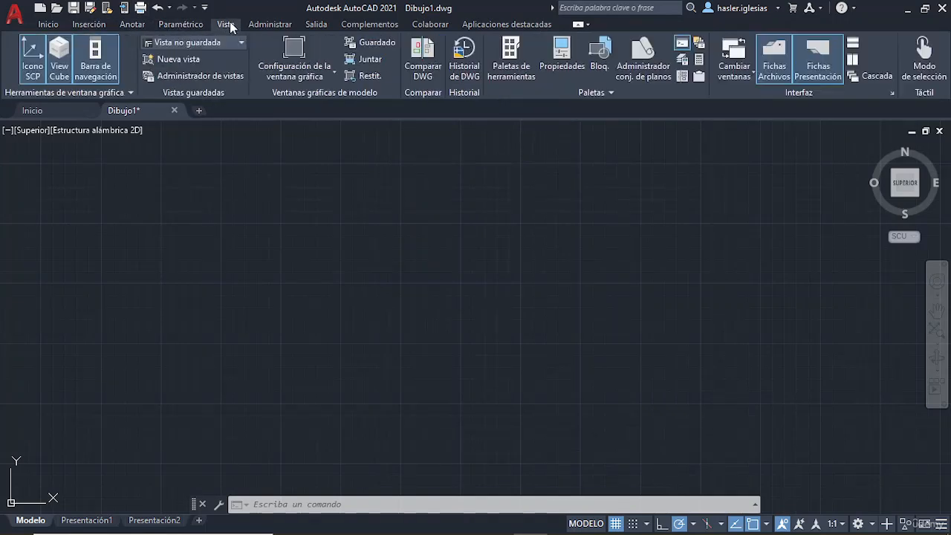
left_click(281, 27)
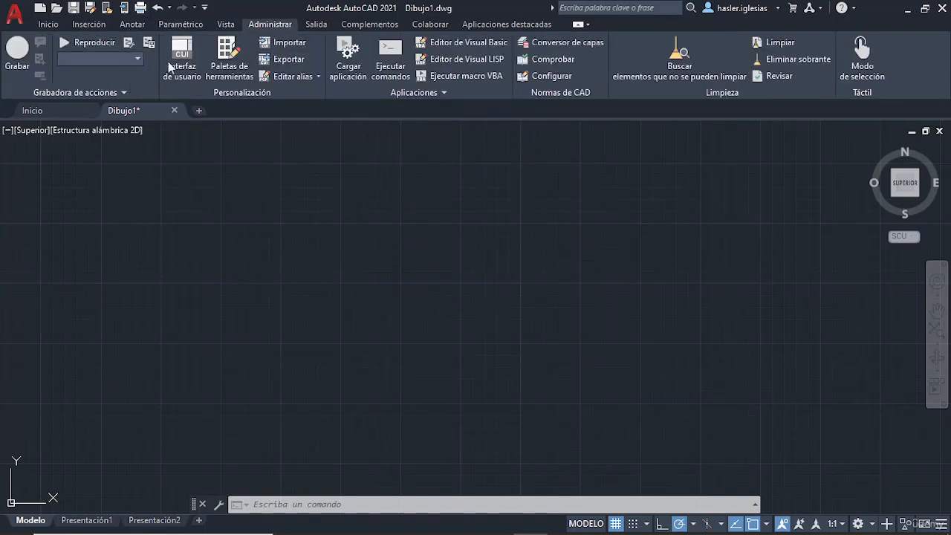
left_click(313, 27)
left_click(354, 29)
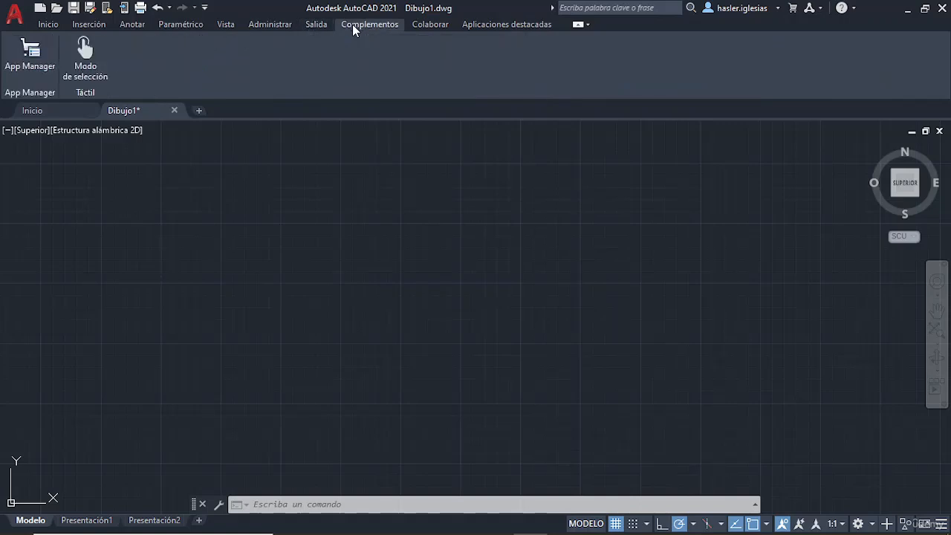
left_click(420, 25)
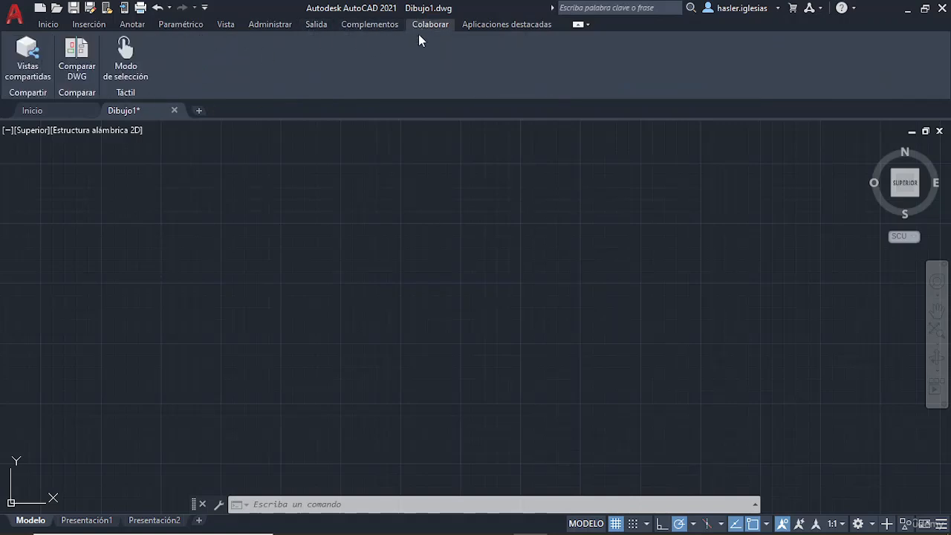
left_click(484, 23)
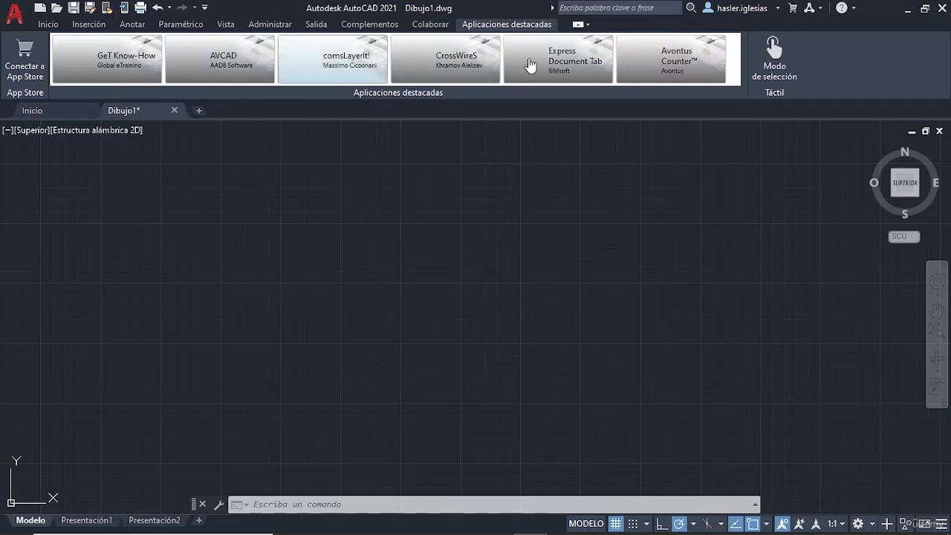
Draw a 5-sided polygon inscribed in a circle in the left half of the empty drawing, picking its centre and radius on screen.
left_click(48, 25)
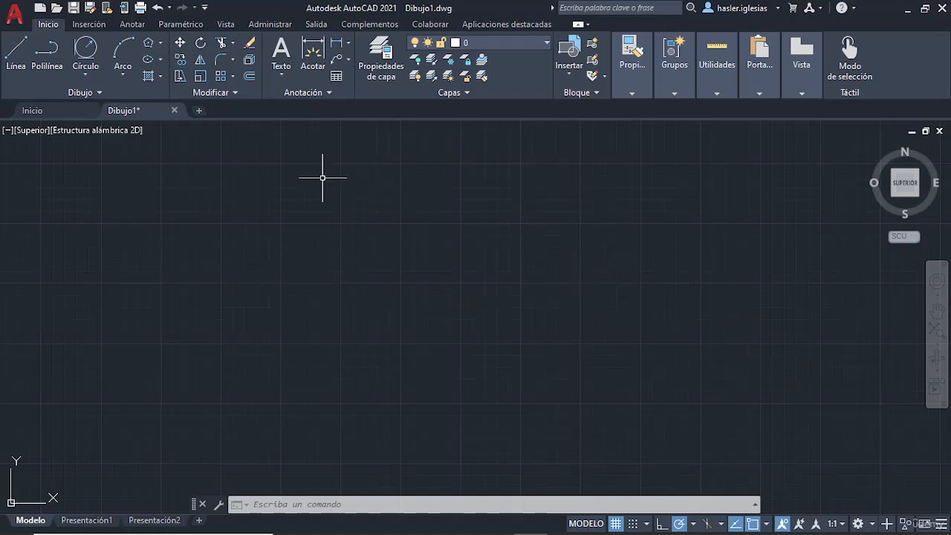
left_click(160, 45)
left_click(136, 91)
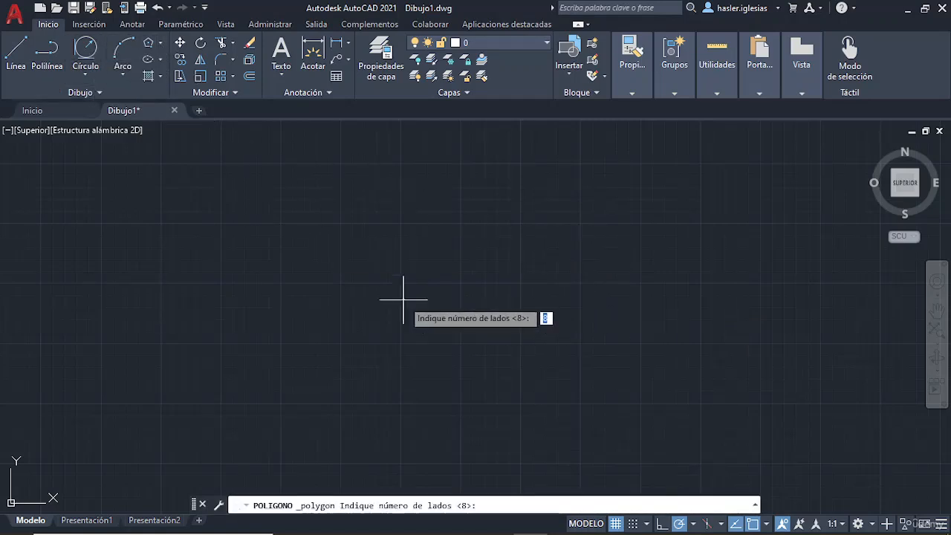
type("5")
key("Return")
left_click(356, 275)
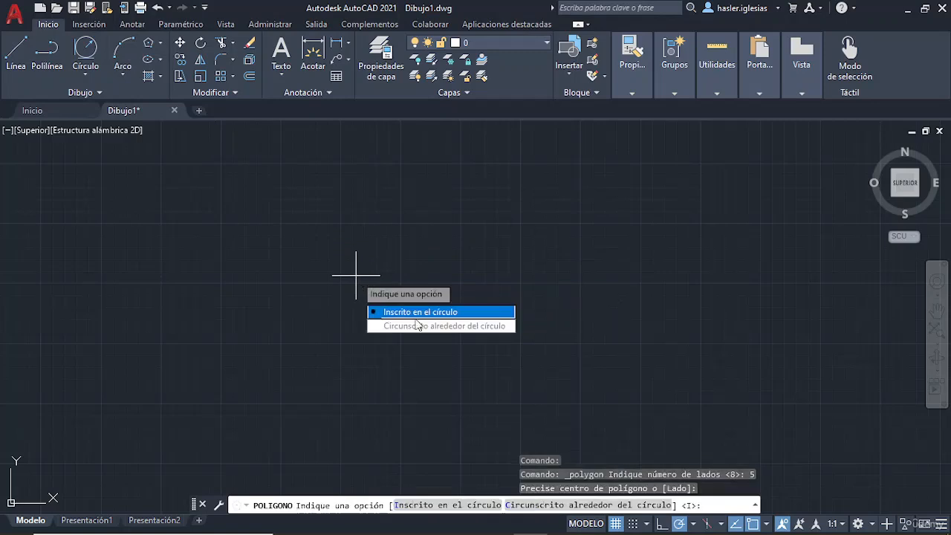
key("Return")
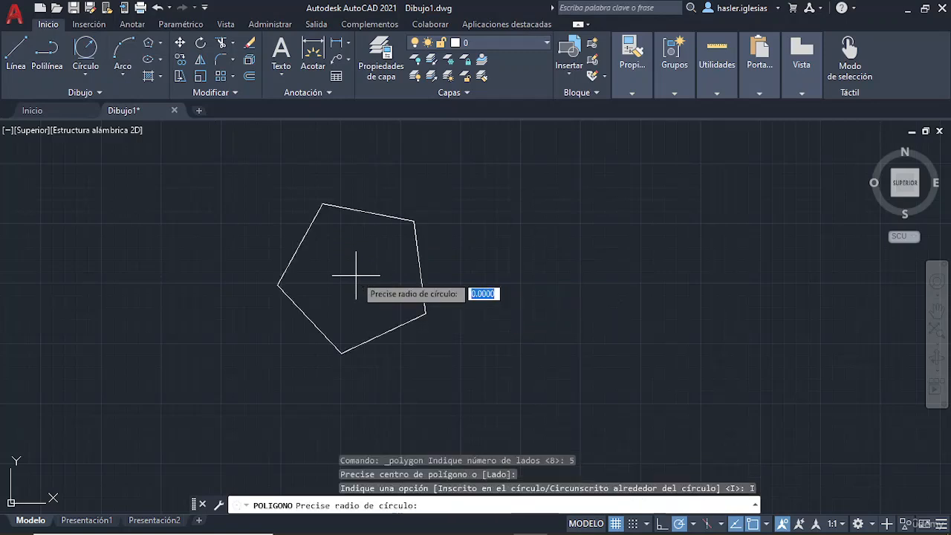
left_click(432, 384)
Start the Line command and demonstrate the drawing aids by toggling the grid off and on and snap mode on and off.
left_click(22, 74)
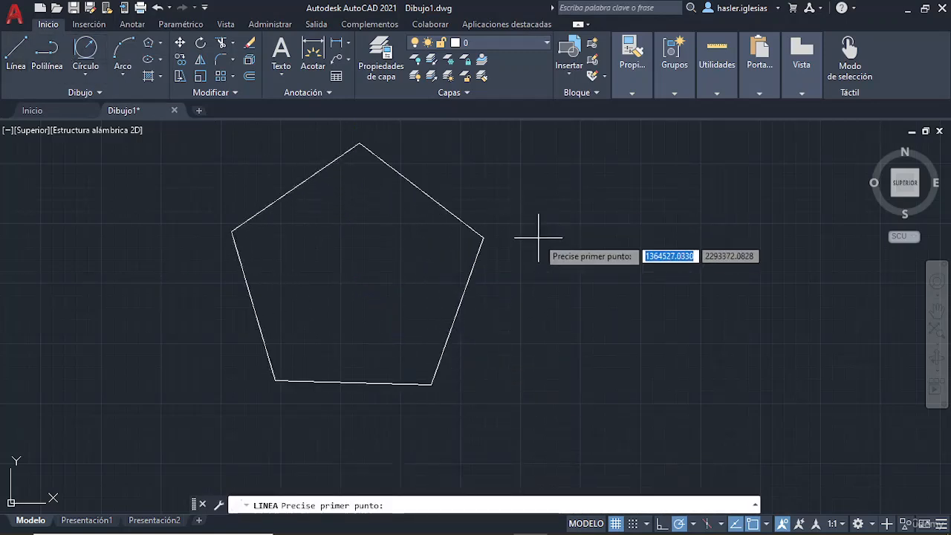
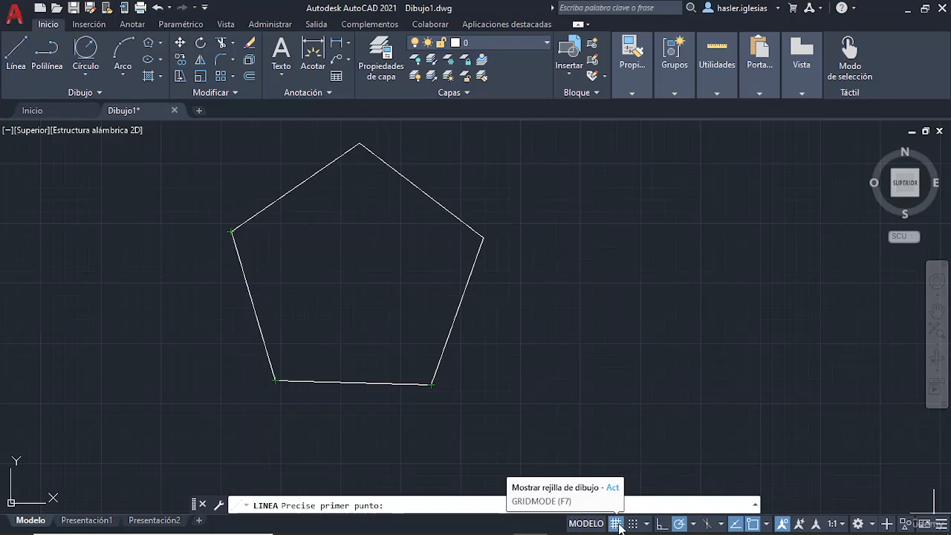
left_click(616, 524)
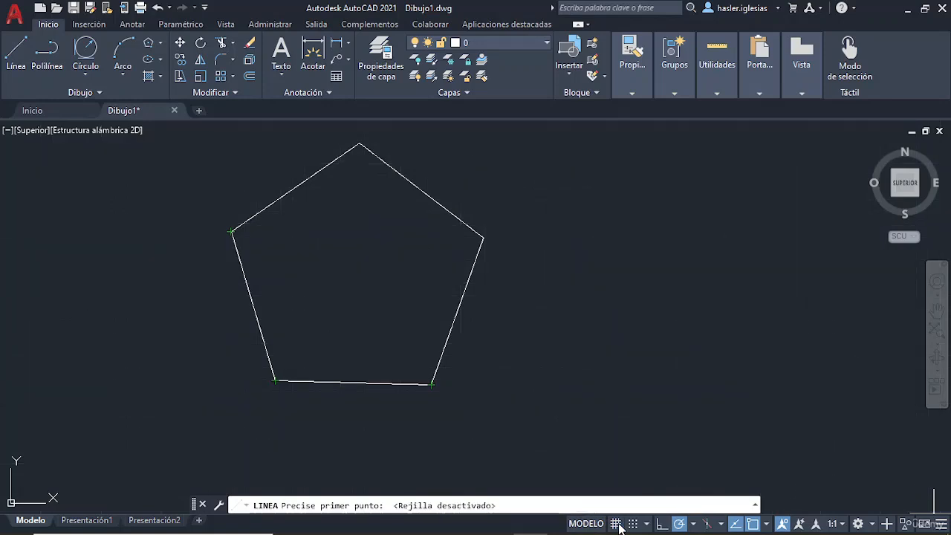
left_click(616, 524)
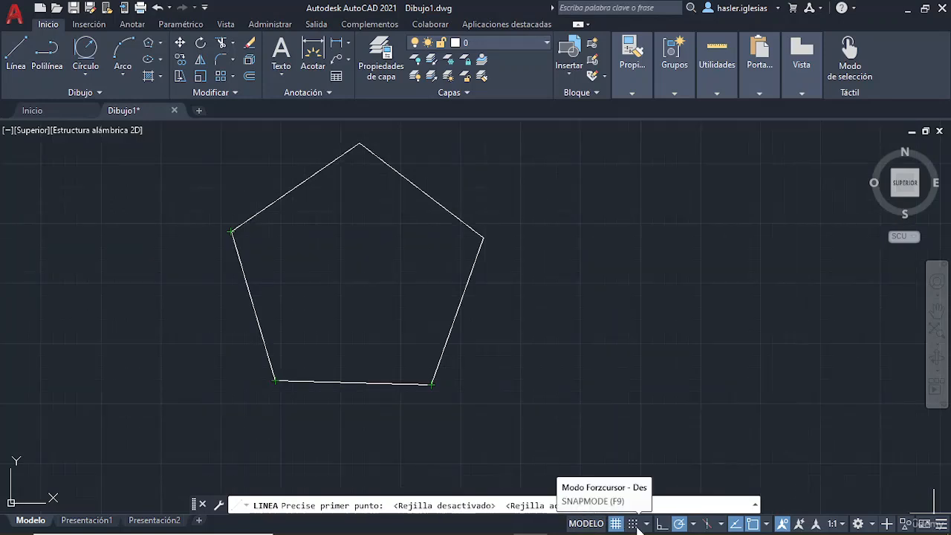
left_click(633, 524)
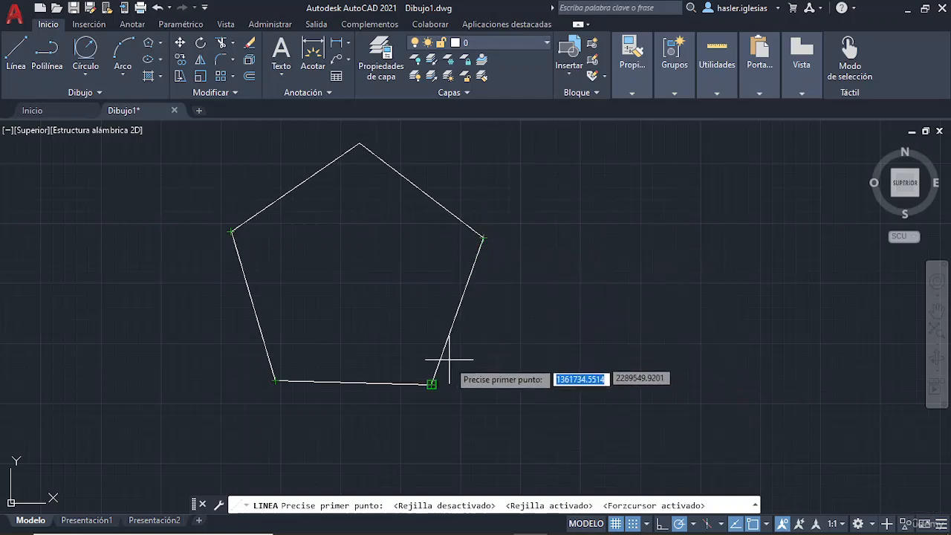
left_click(634, 525)
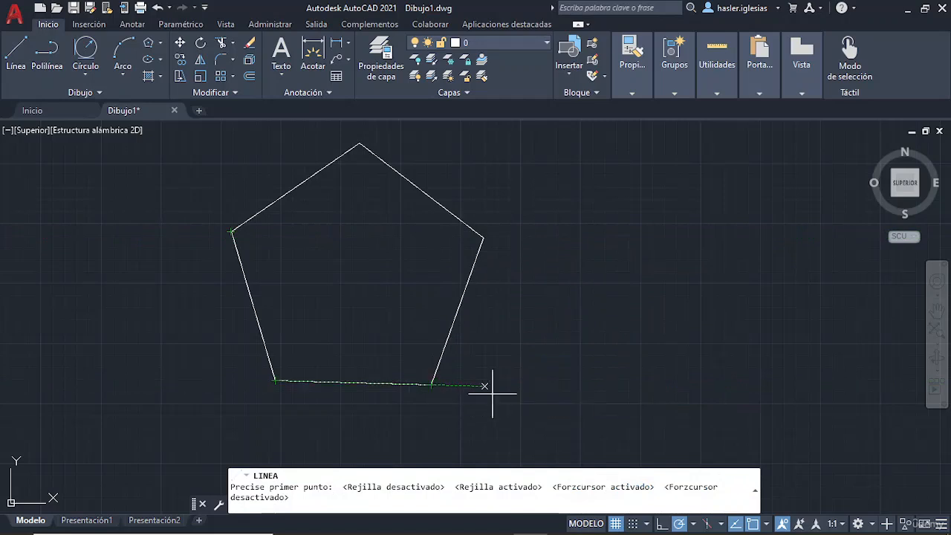
Turn on ortho mode and draw a single horizontal line in the empty area beside the pentagon.
mouse_move(648, 525)
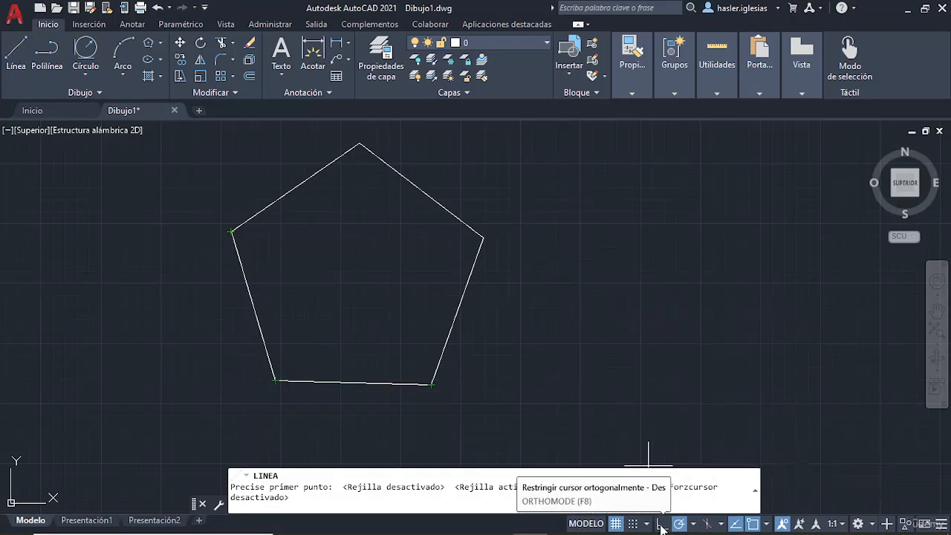
left_click(661, 525)
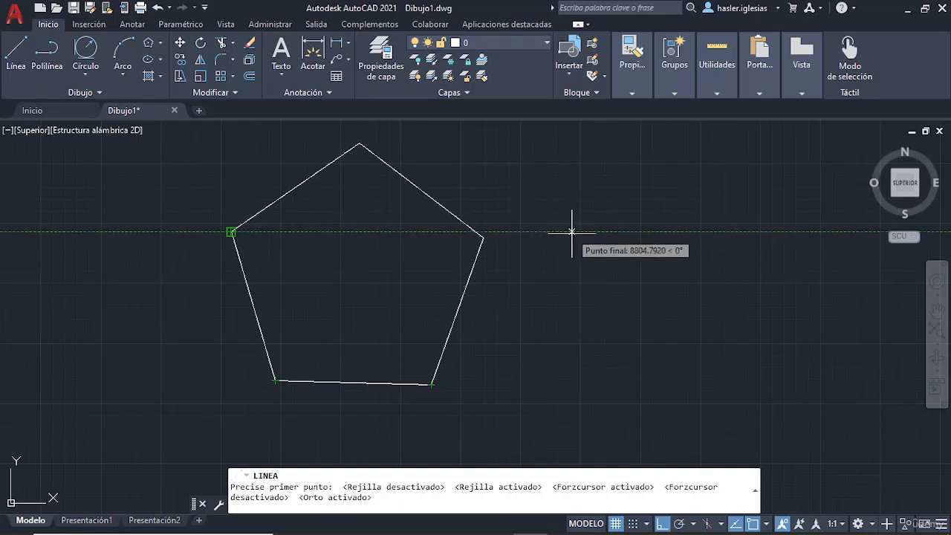
left_click(602, 290)
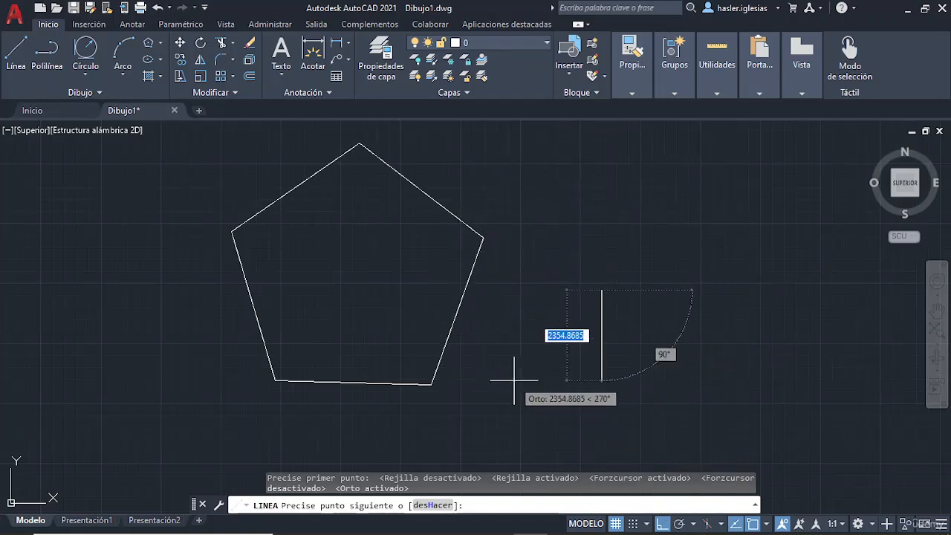
left_click(739, 291)
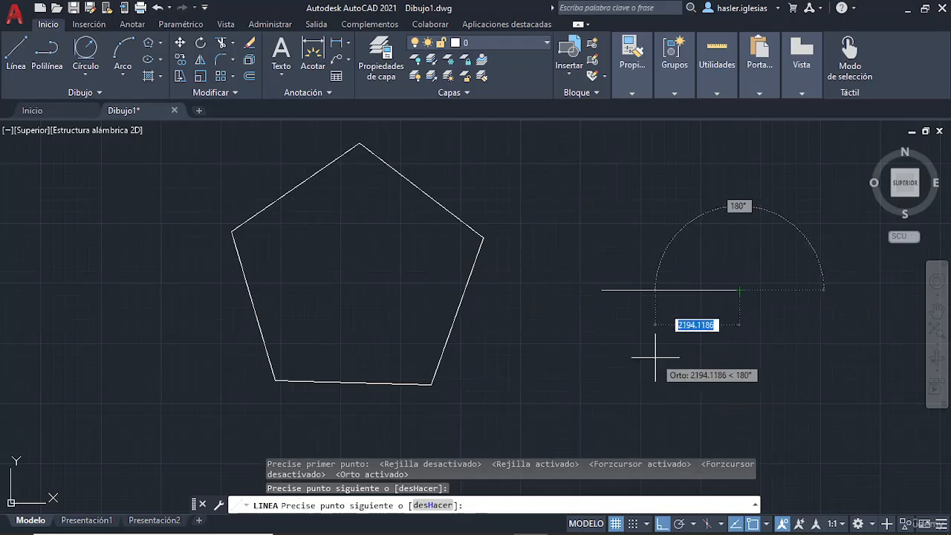
key("Escape")
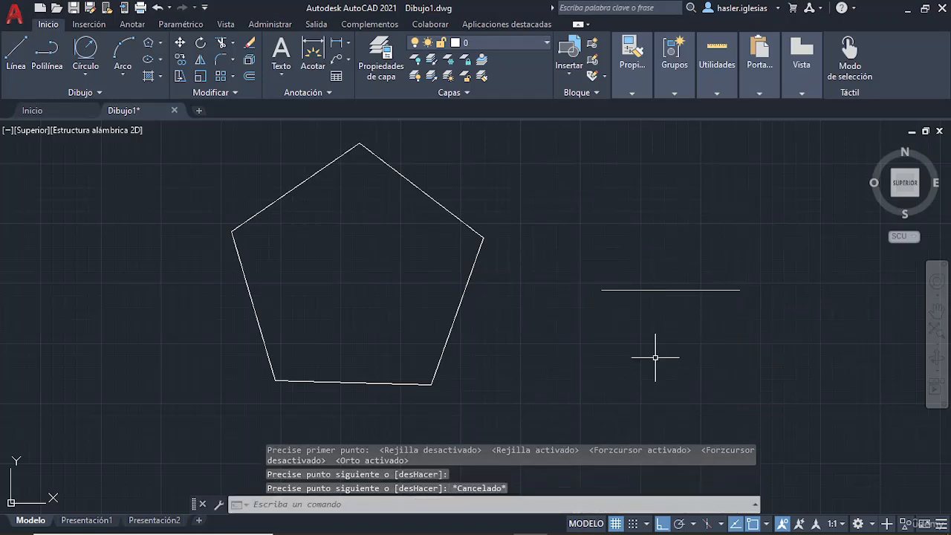
Turn off ortho mode and view the available polar tracking angles without changing the selection.
left_click(663, 523)
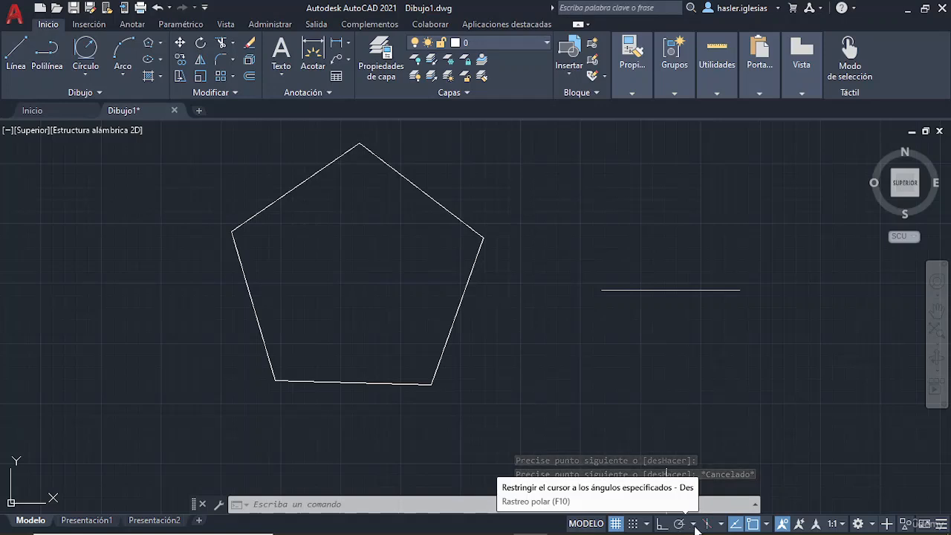
left_click(693, 524)
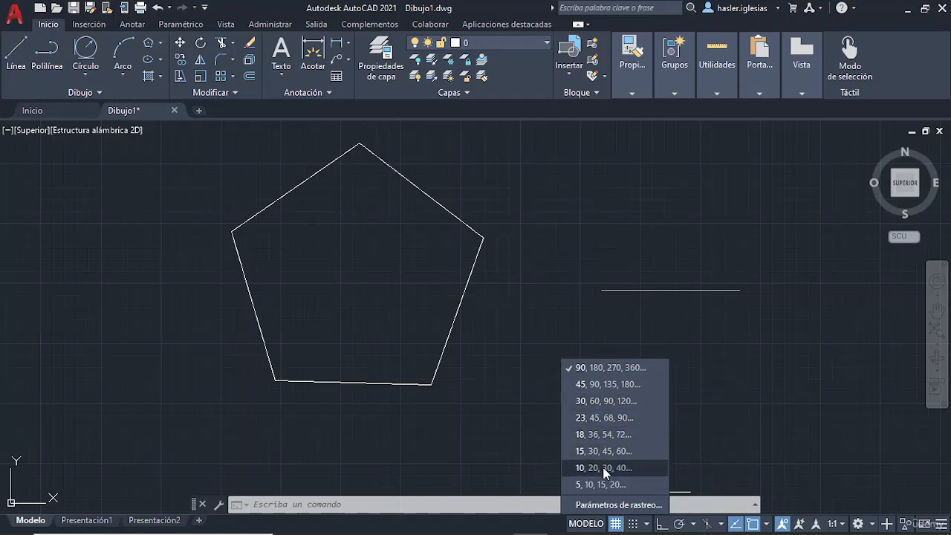
left_click(766, 373)
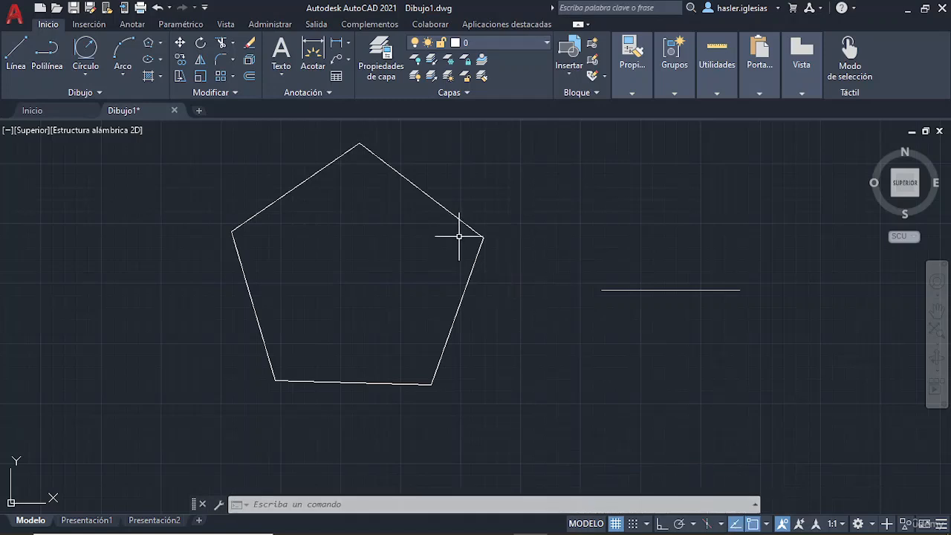
With object snap turned off, draw a line by eye from the empty area to the pentagon's right vertex, and erase it.
left_click(17, 56)
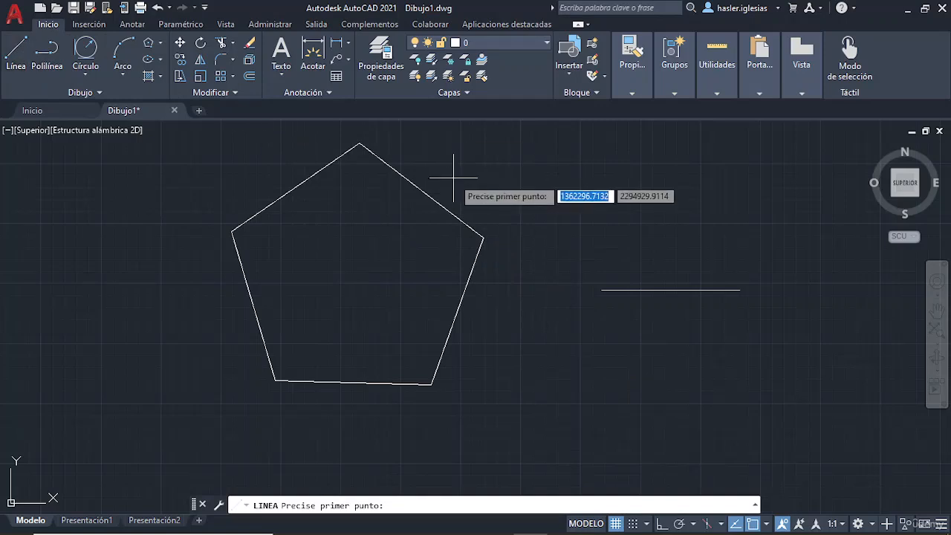
left_click(598, 221)
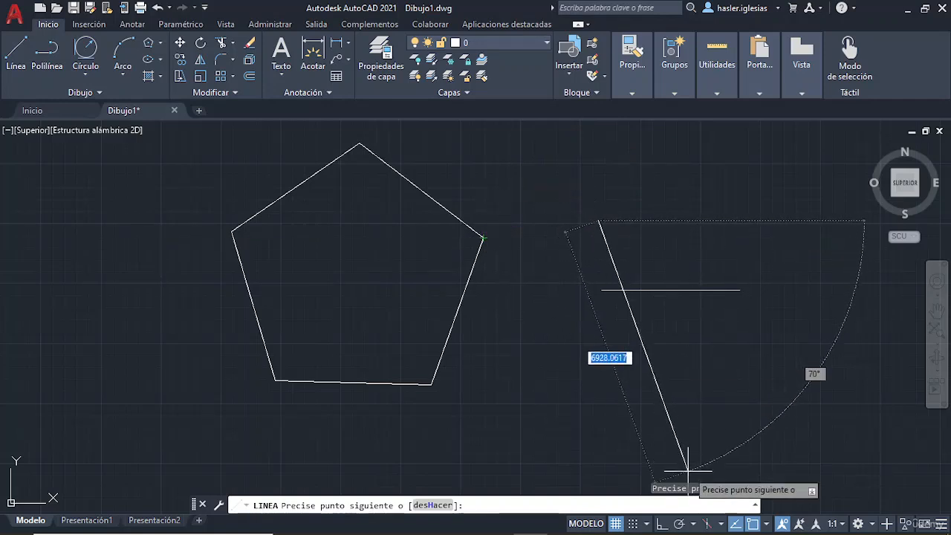
left_click(755, 524)
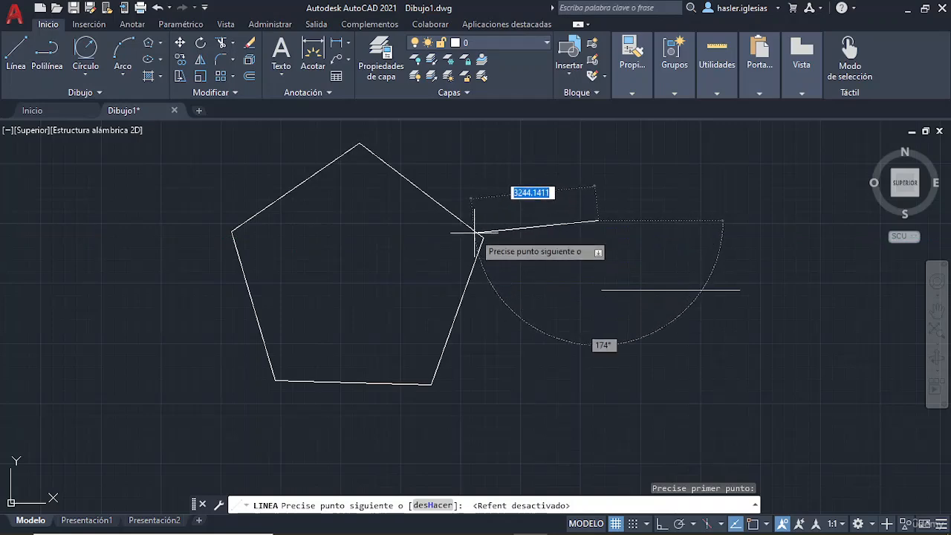
scroll(484, 235, "up", 5)
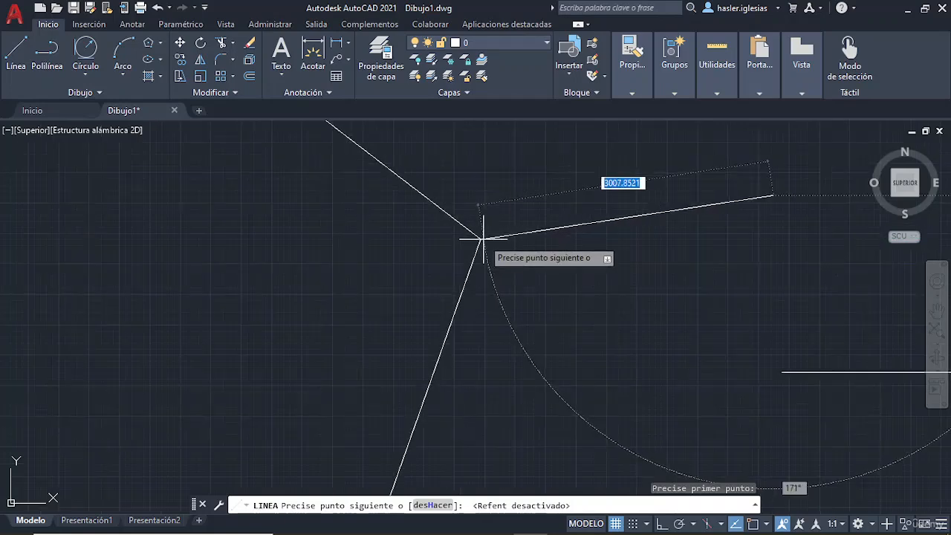
middle_click_drag(409, 212, 437, 337)
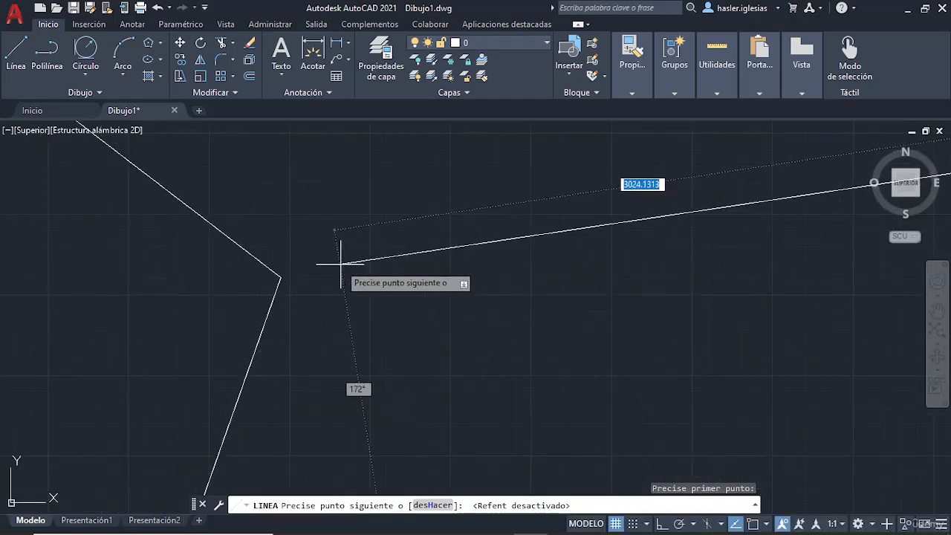
scroll(282, 279, "up", 2)
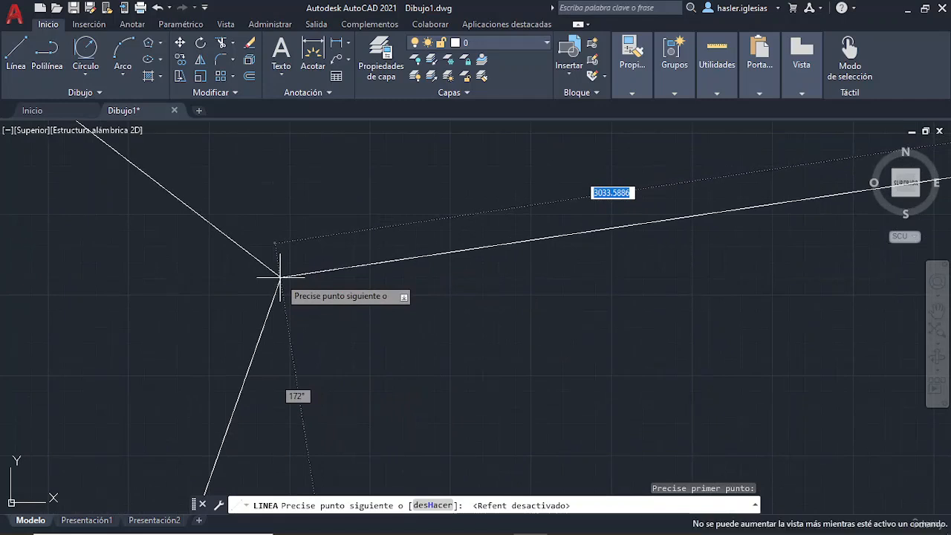
left_click(282, 278)
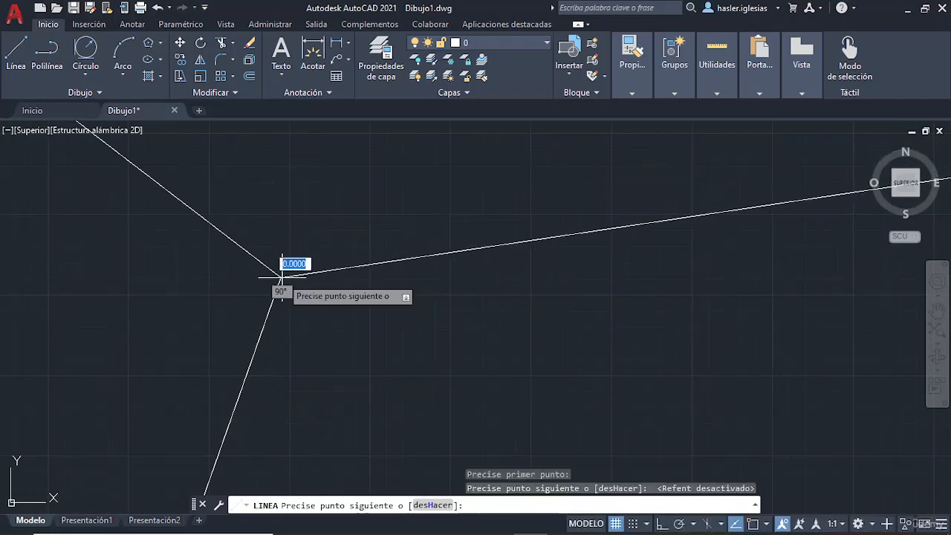
key("Escape")
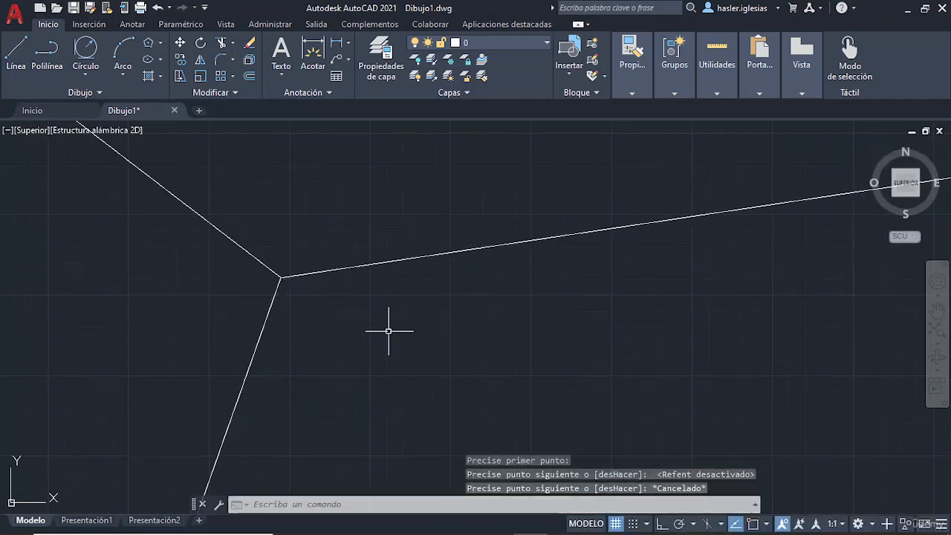
left_click(297, 274)
key("Delete")
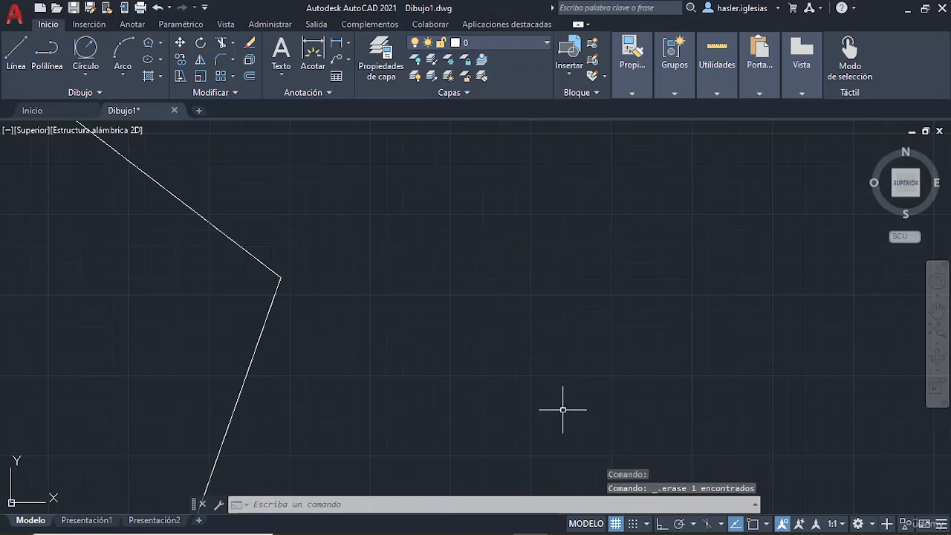
Turn object snap back on and draw a short line from the empty area, snapping its end to the pentagon's right vertex.
left_click(759, 525)
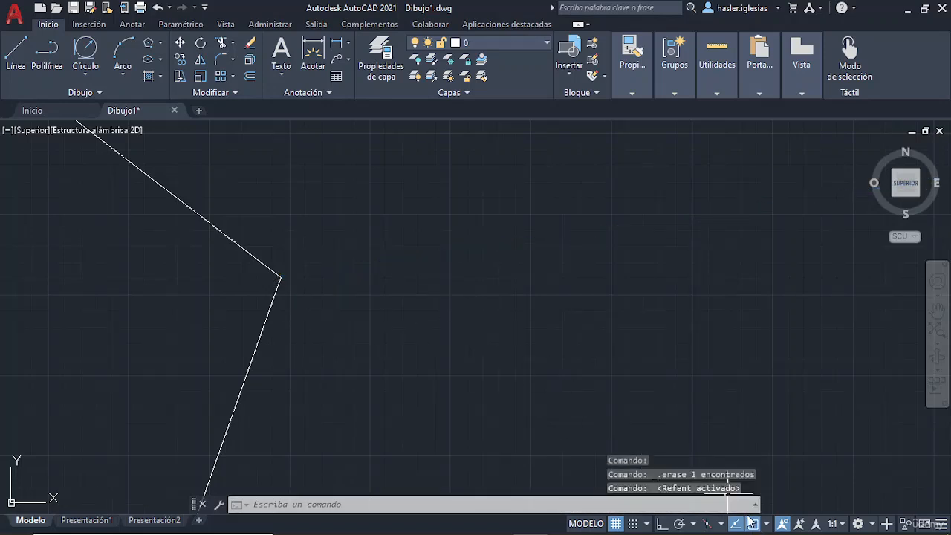
left_click(16, 52)
left_click(769, 305)
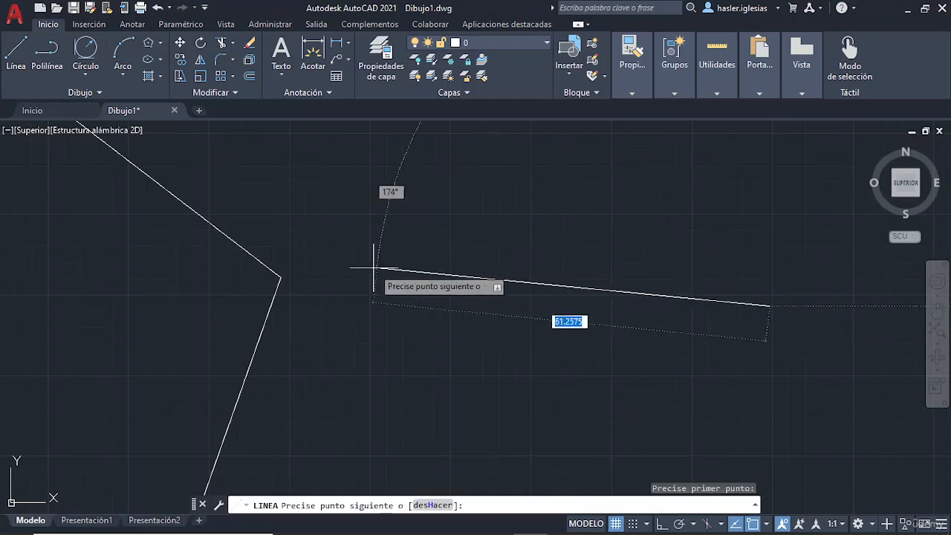
left_click(281, 278)
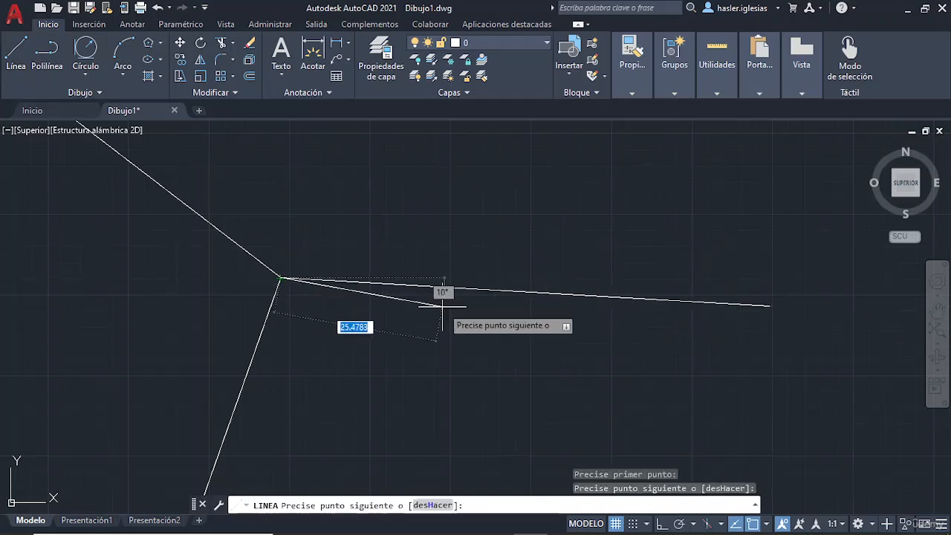
key("Escape")
Close AutoCAD without saving the changes to Dibujo1.dwg.
scroll(442, 306, "down", 5)
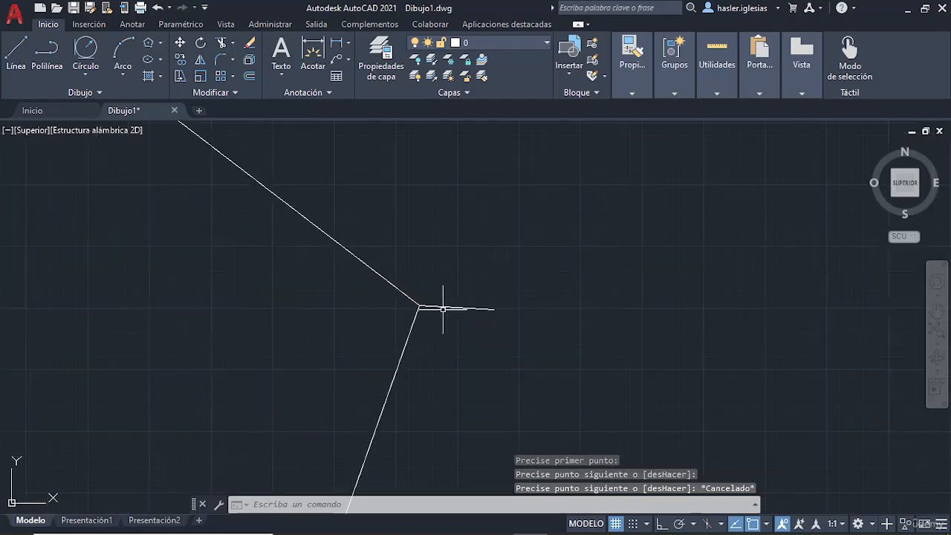
scroll(482, 310, "down", 3)
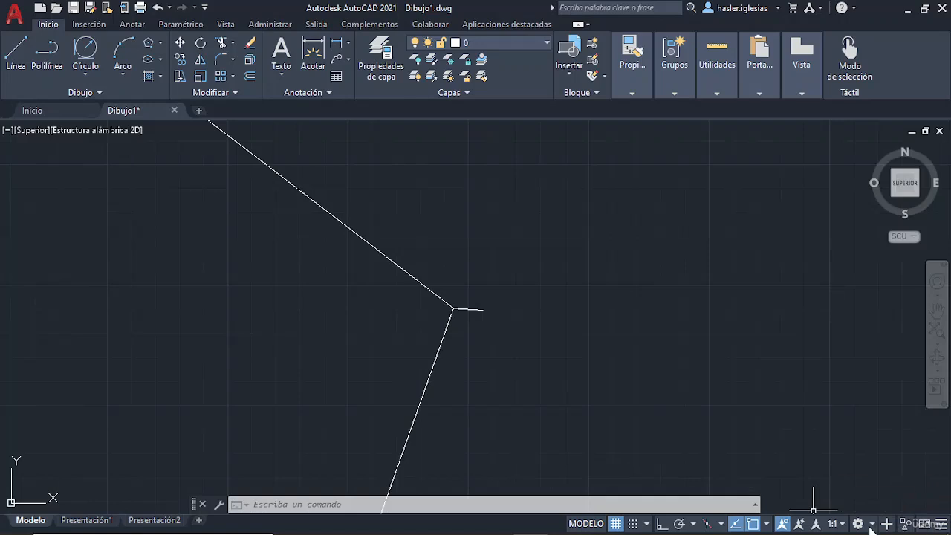
scroll(291, 314, "down", 4)
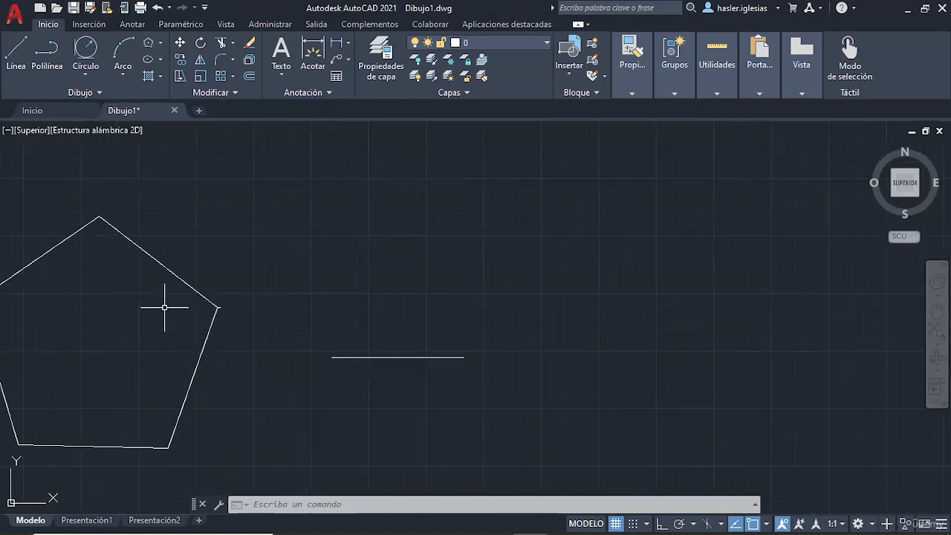
middle_click_drag(164, 307, 285, 272)
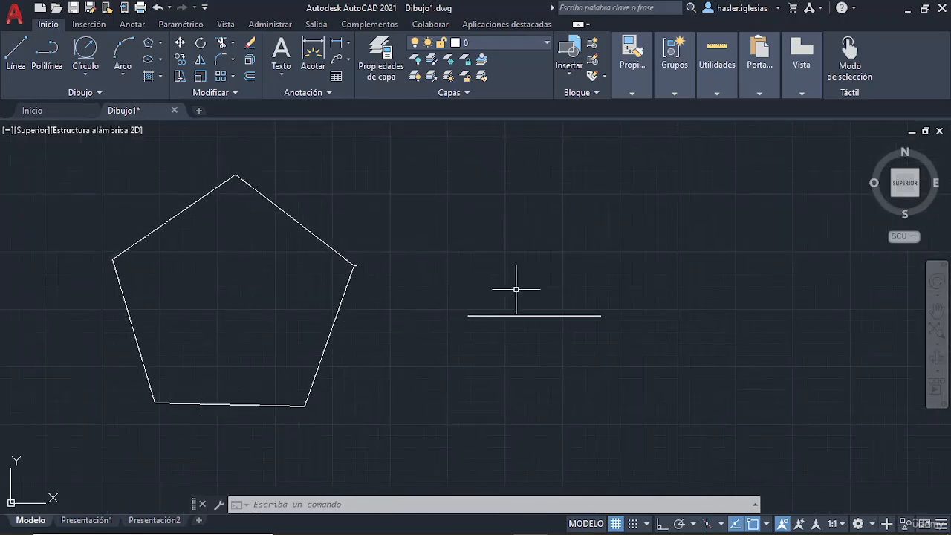
left_click(943, 9)
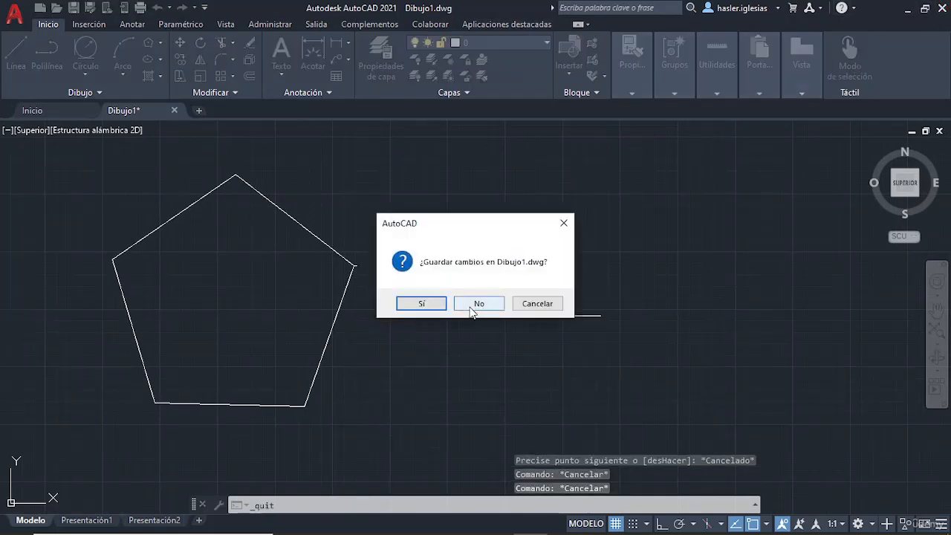
left_click(478, 304)
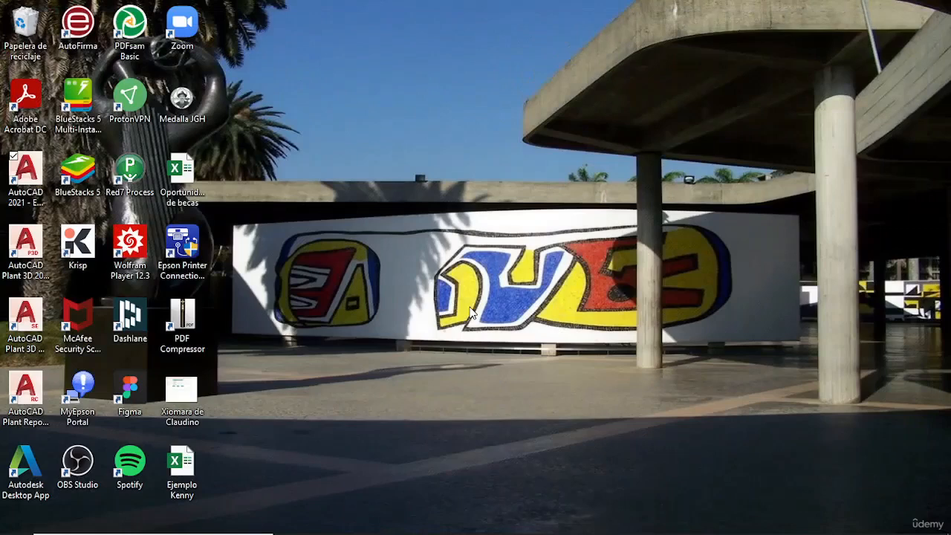
Launch AutoCAD Plant 3D from the desktop, view the Project Manager and close it.
double_click(21, 246)
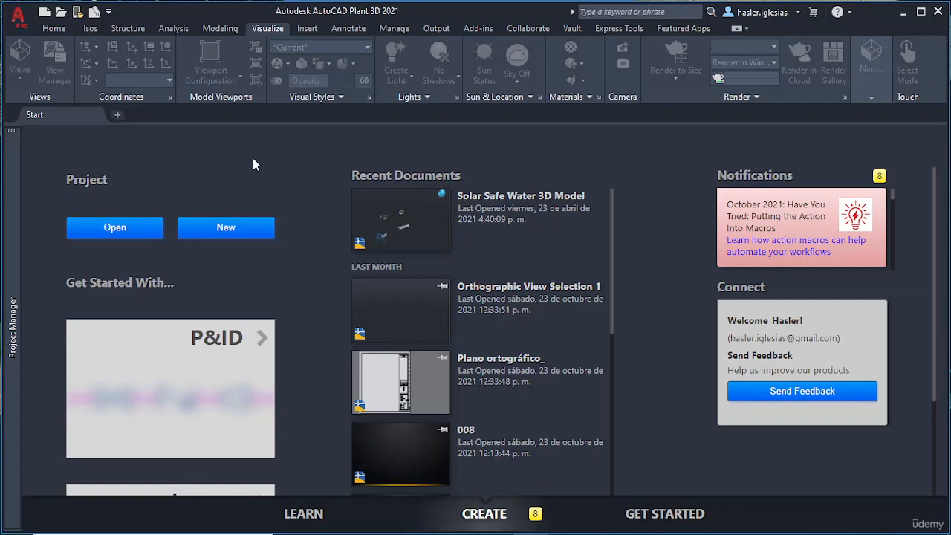
mouse_move(9, 169)
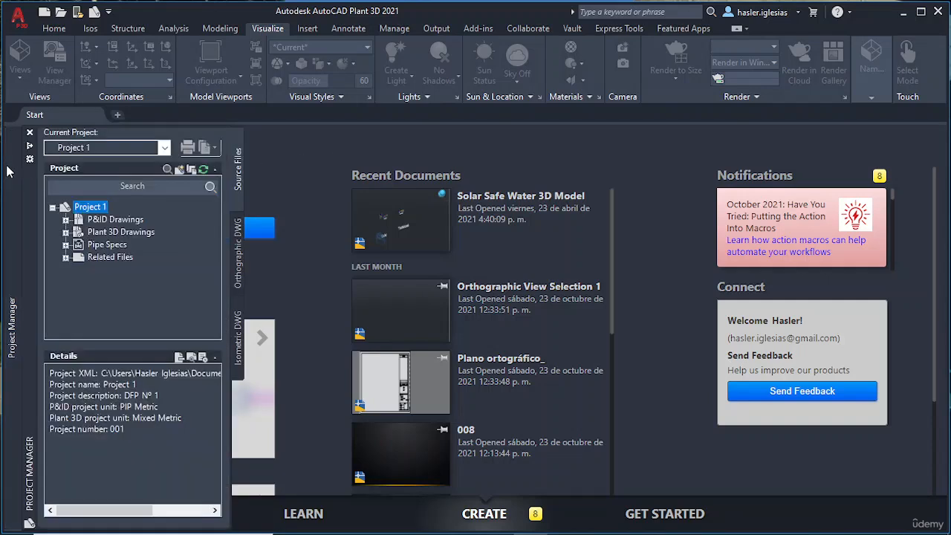
mouse_move(7, 324)
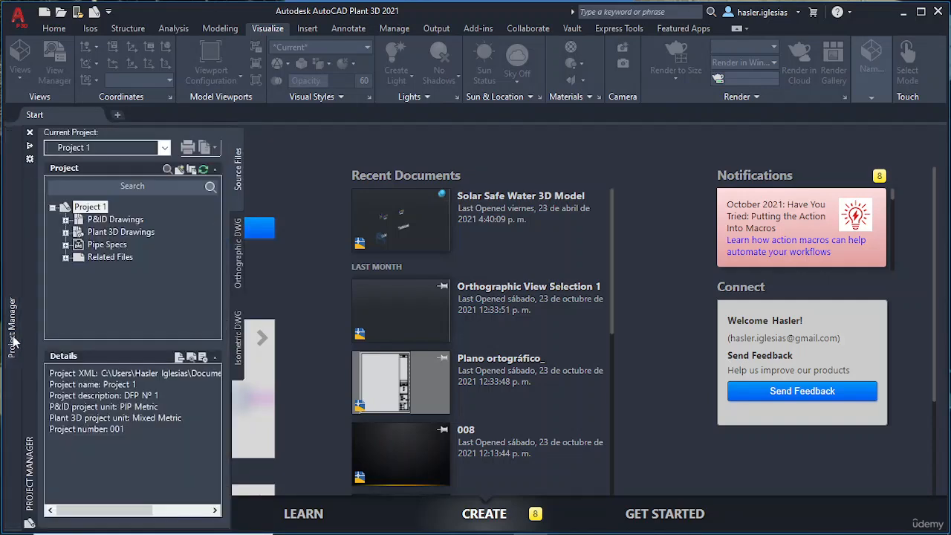
left_click(29, 133)
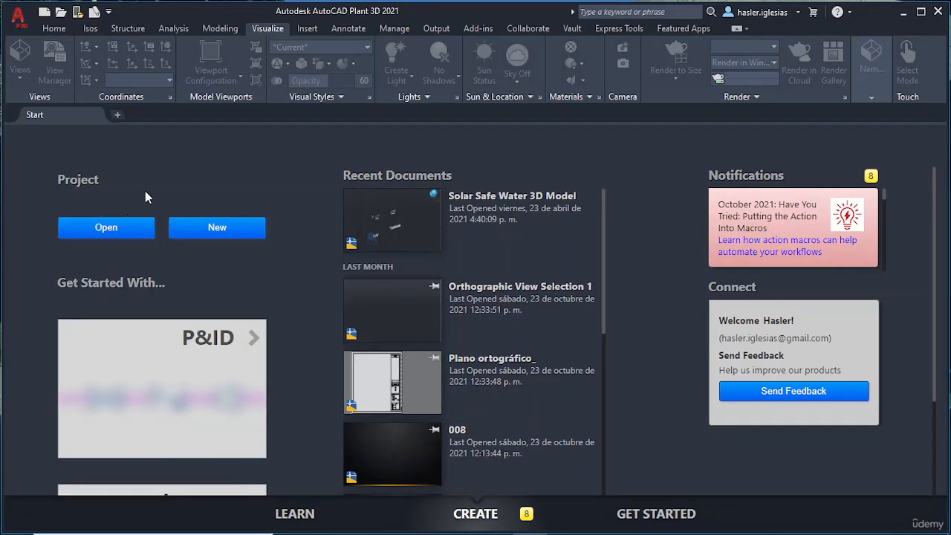
Look over the start page's project and getting-started options, and open the P&ID introduction page.
scroll(65, 205, "down", 5)
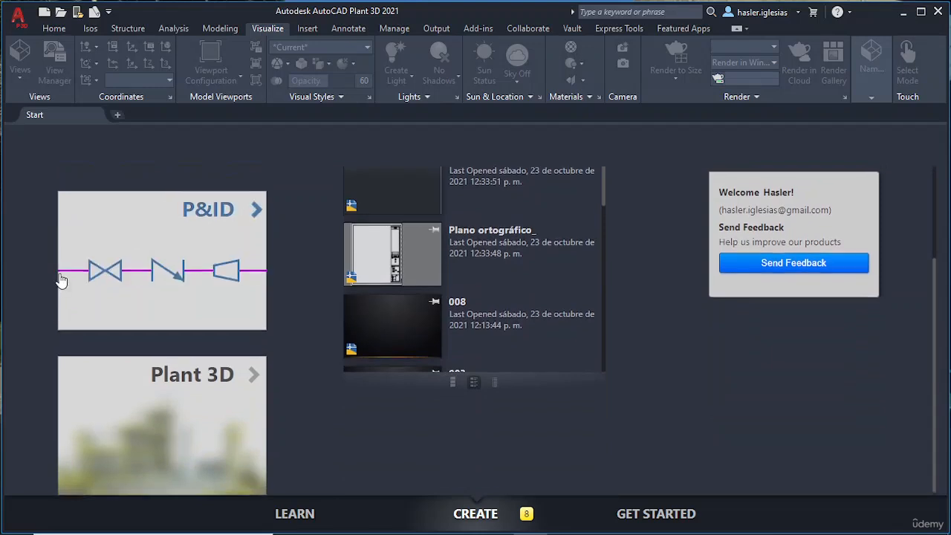
scroll(65, 269, "up", 5)
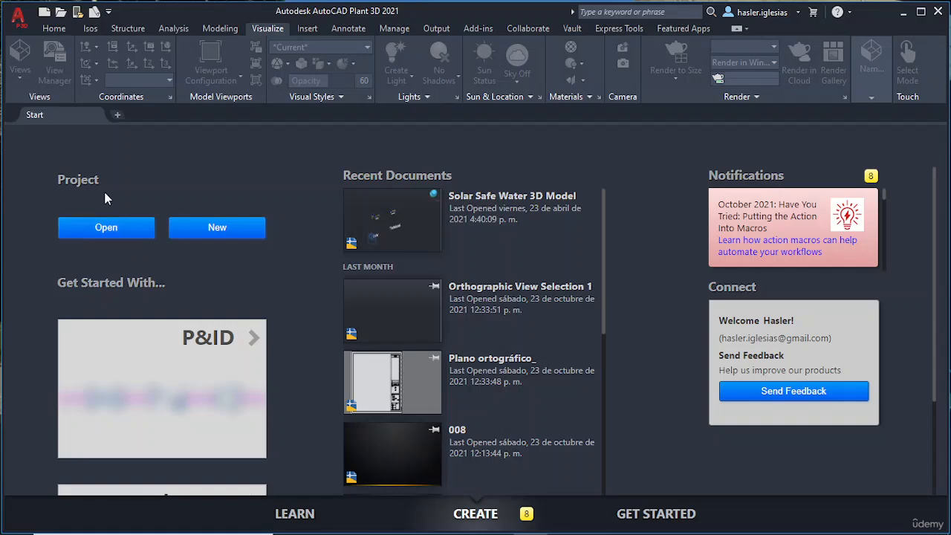
scroll(100, 228, "down", 1)
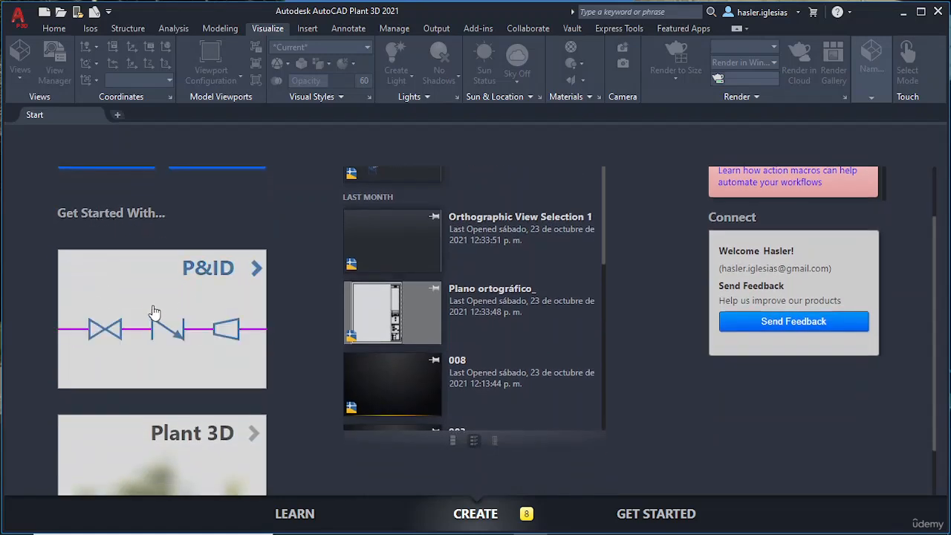
scroll(212, 276, "down", 1)
scroll(200, 335, "up", 1)
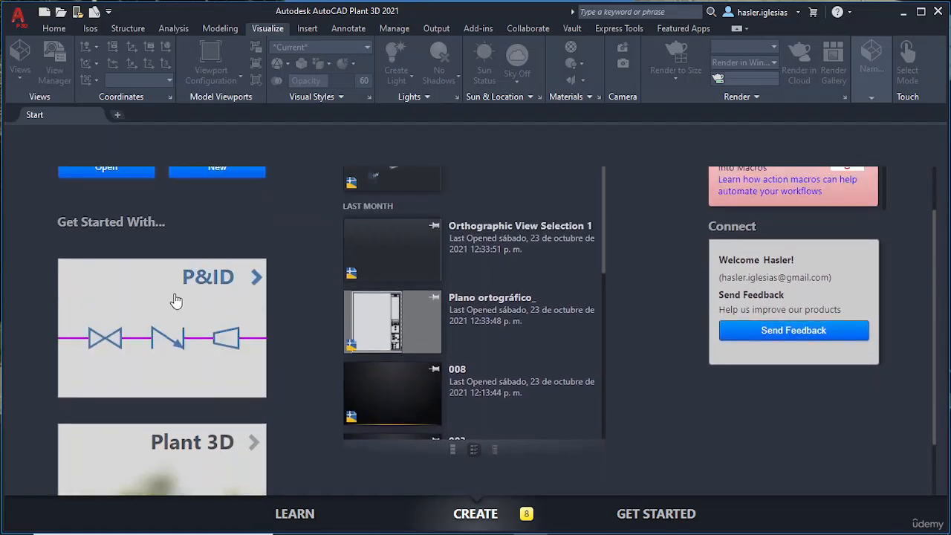
left_click(170, 304)
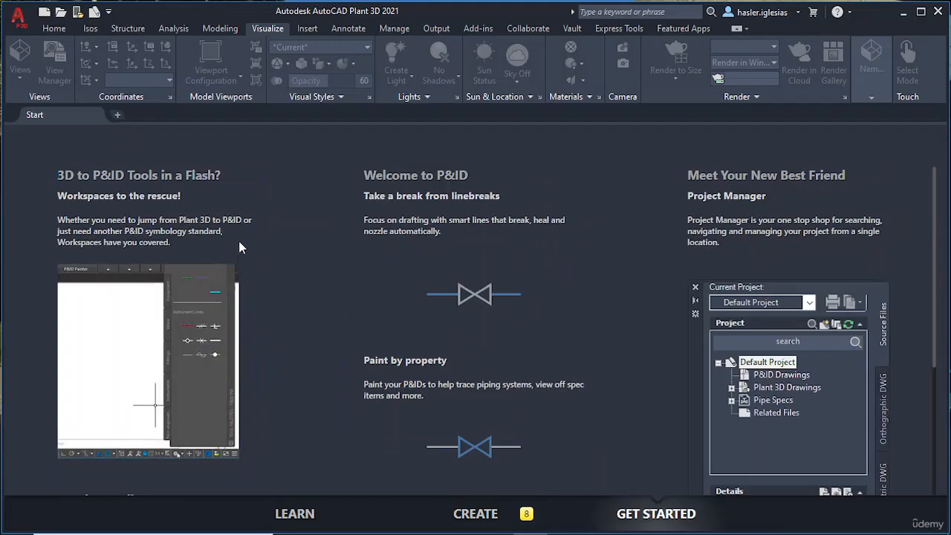
Look over the start page's getting-started content, the project creation page and the list of learning videos.
scroll(323, 211, "down", 1)
scroll(330, 245, "down", 3)
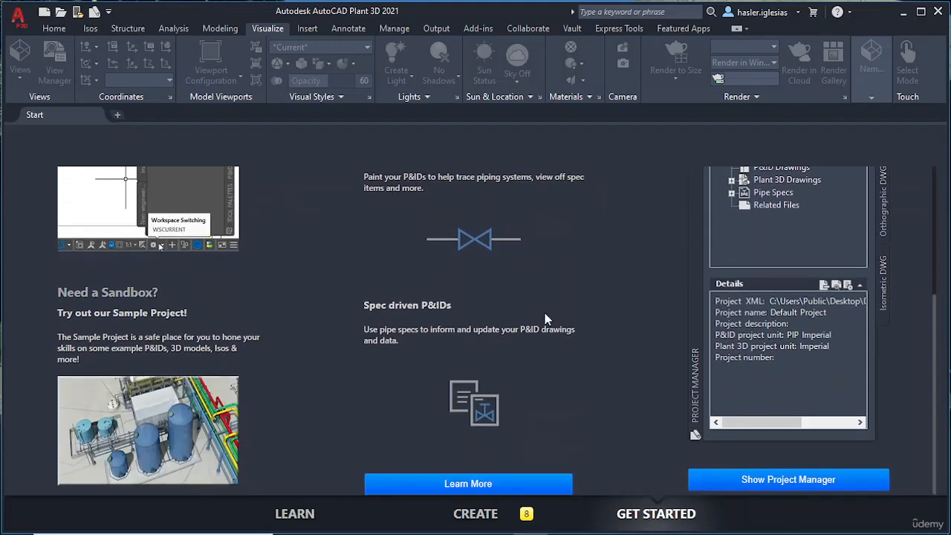
scroll(554, 316, "up", 3)
scroll(204, 256, "down", 3)
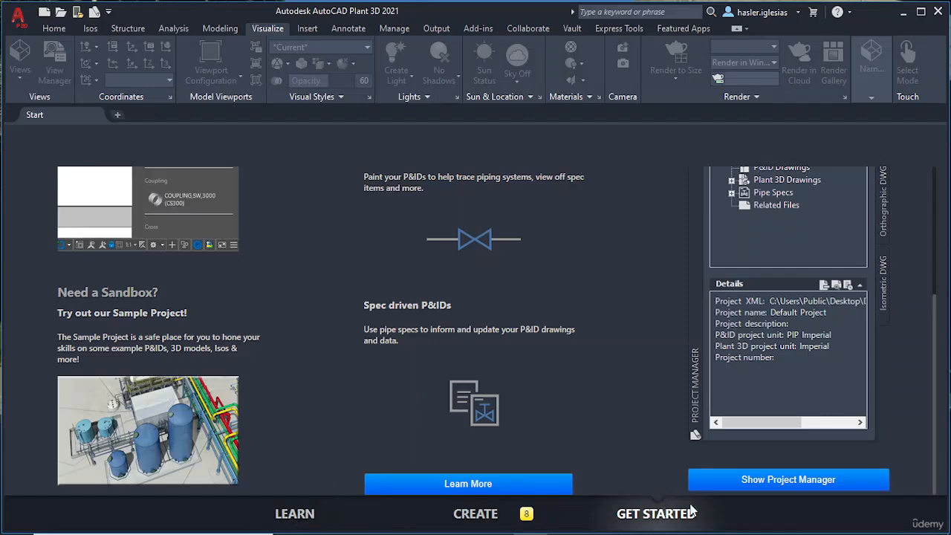
left_click(479, 520)
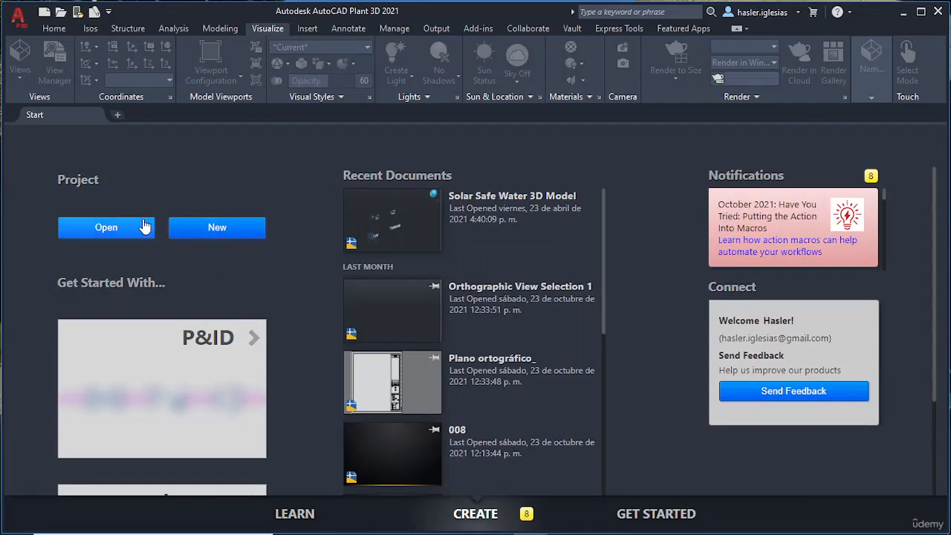
left_click(295, 521)
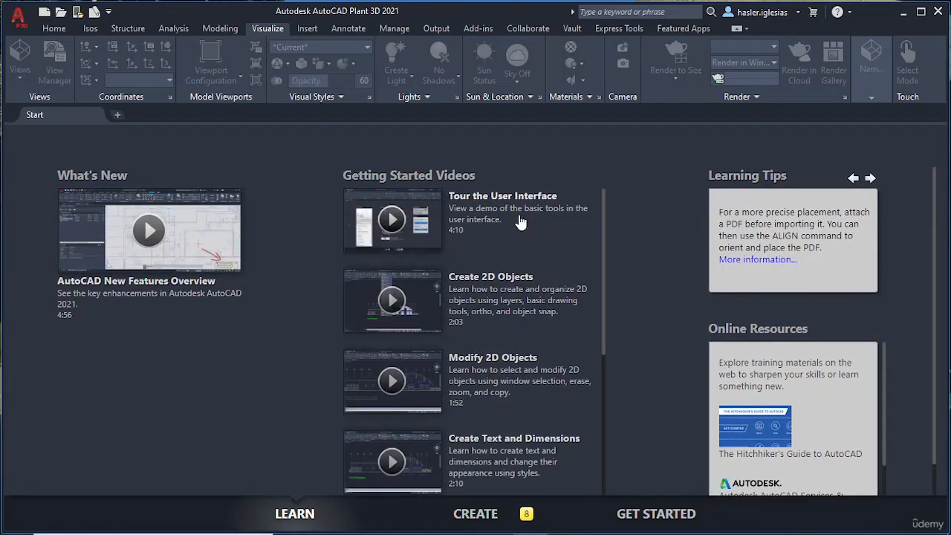
scroll(518, 284, "down", 2)
scroll(518, 284, "down", 10)
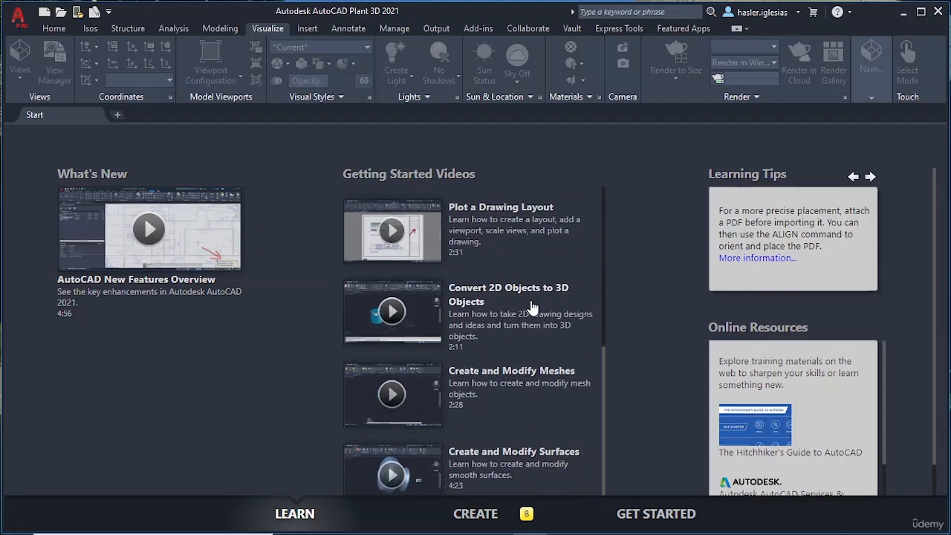
scroll(520, 307, "up", 10)
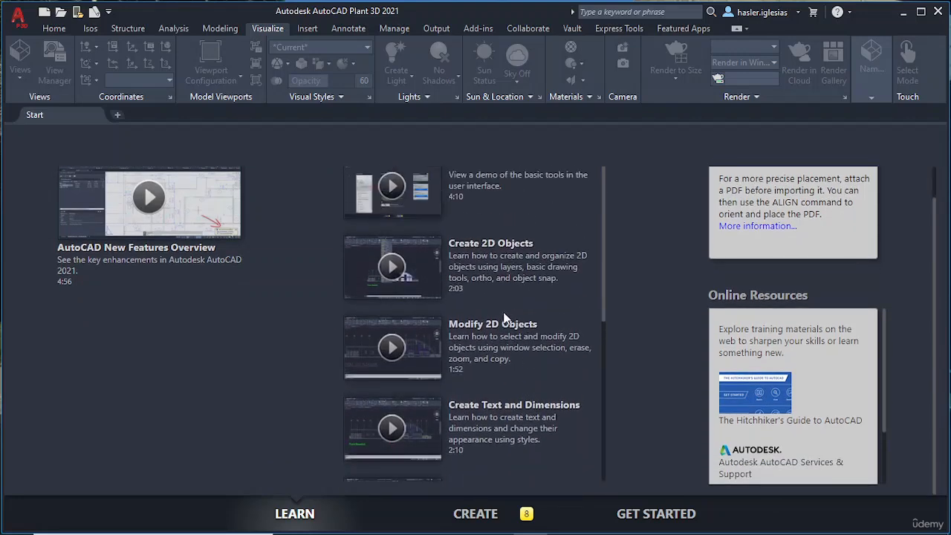
Start a new project named Project 2 with the description "Plant 3D Course" and proceed to its unit settings.
left_click(476, 514)
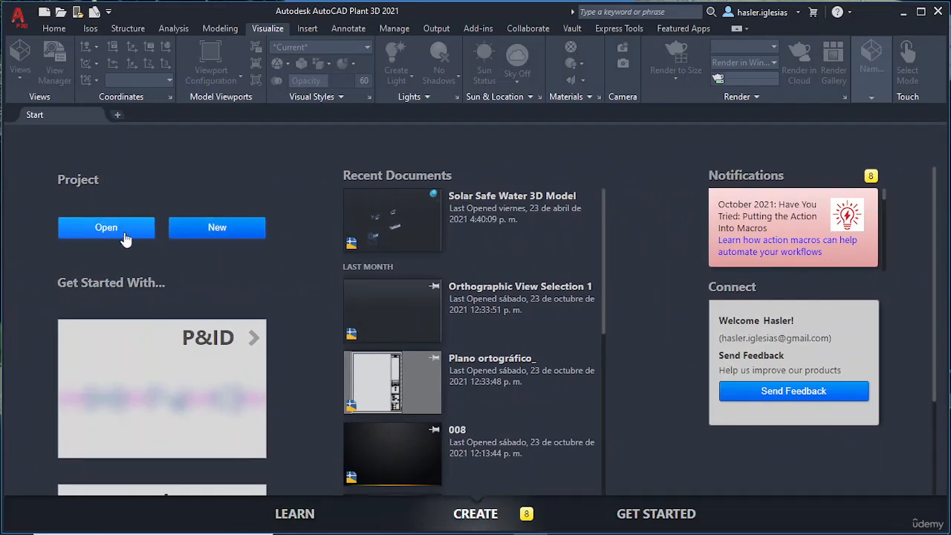
left_click(223, 235)
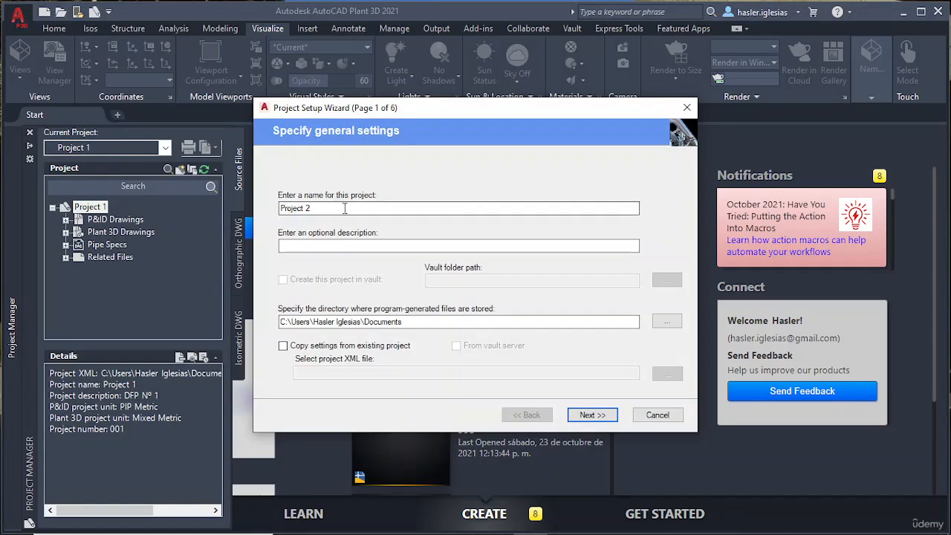
left_click(347, 249)
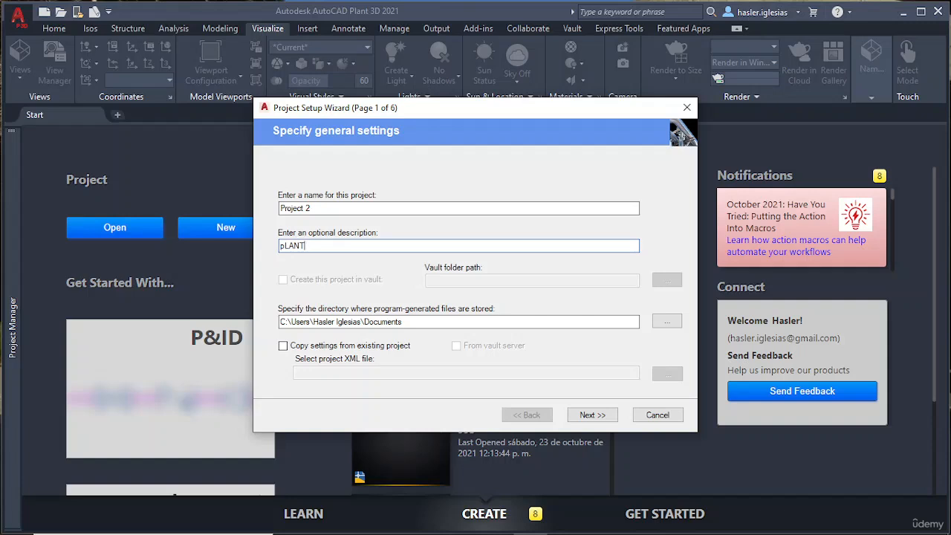
type("Plant 3D Course")
left_click(591, 415)
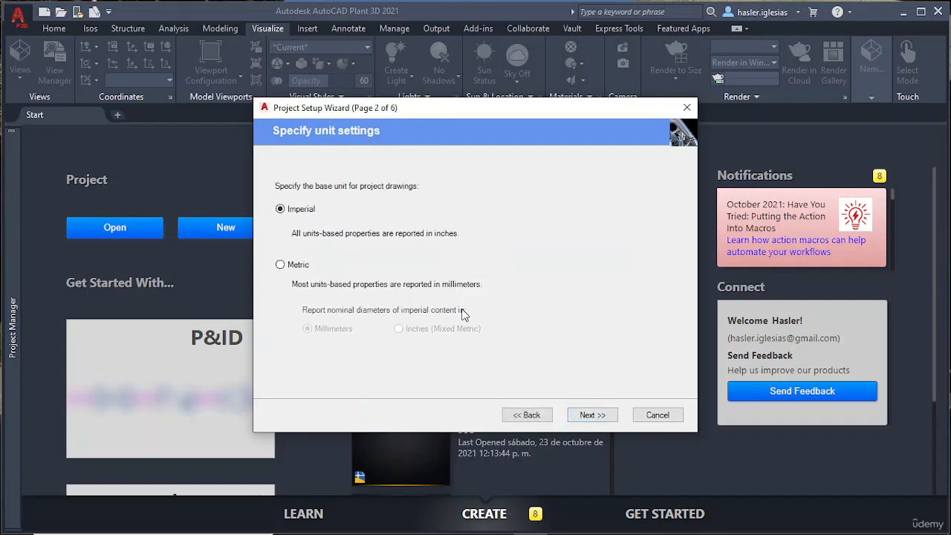
Set the project's base unit to Imperial and its P&ID symbology standard to ISA.
left_click(298, 265)
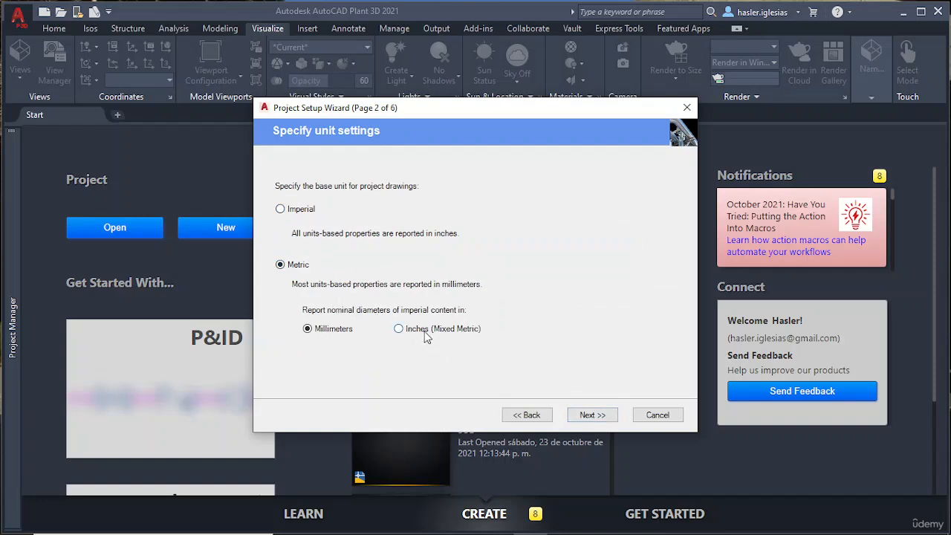
left_click(281, 210)
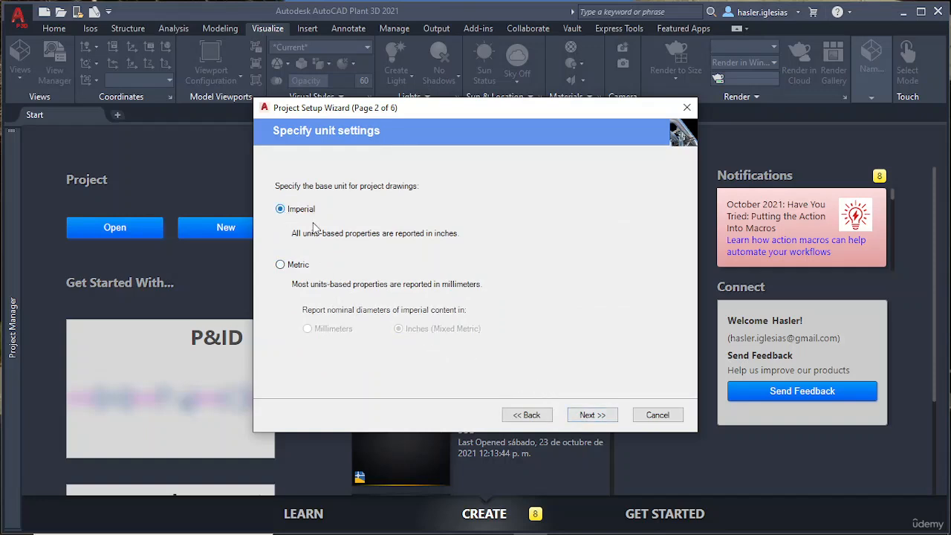
left_click(587, 420)
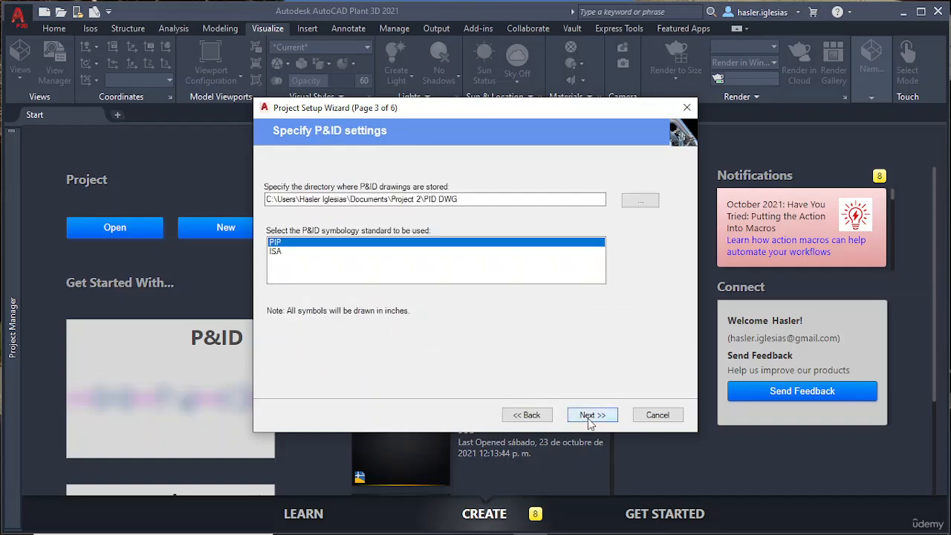
left_click(301, 251)
left_click(593, 417)
Accept the default Plant 3D directories and the single-user SQLite local database, and generate the project.
left_click(593, 418)
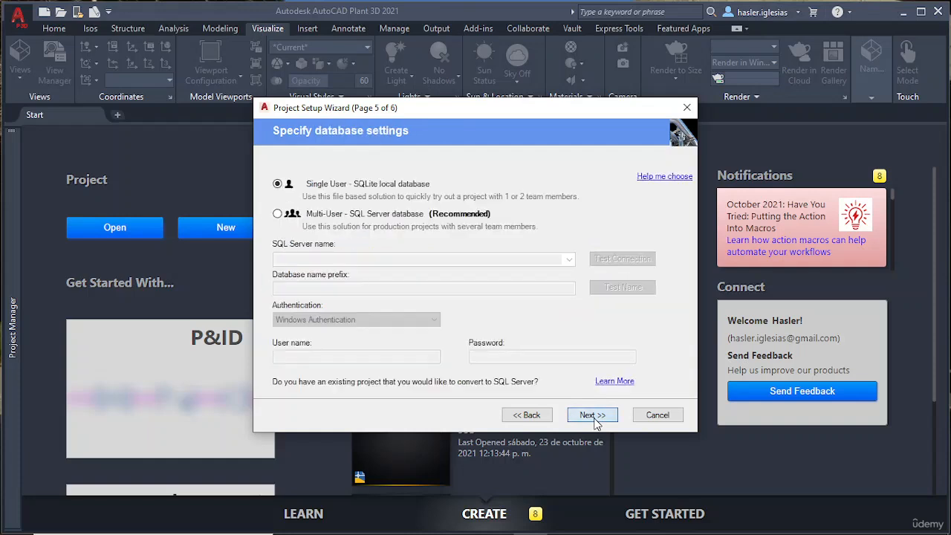
left_click(593, 416)
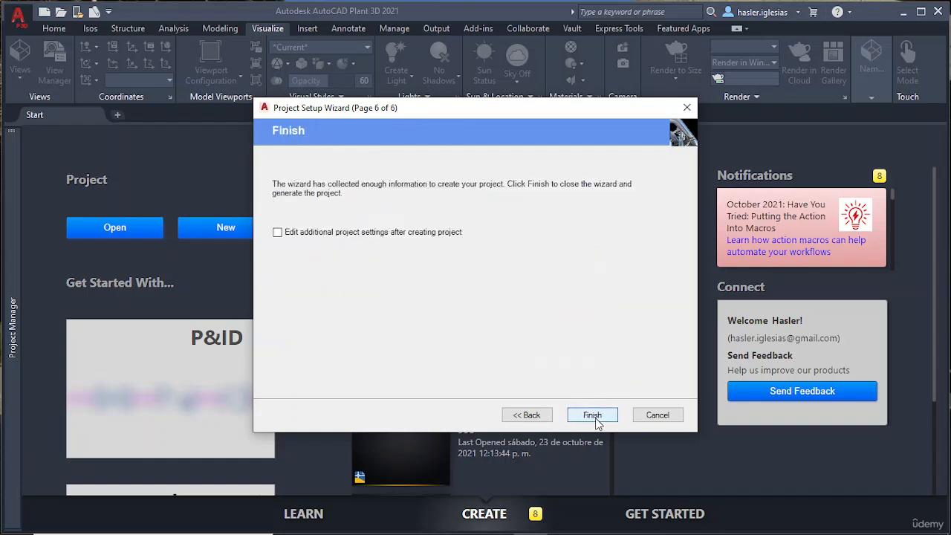
left_click(594, 416)
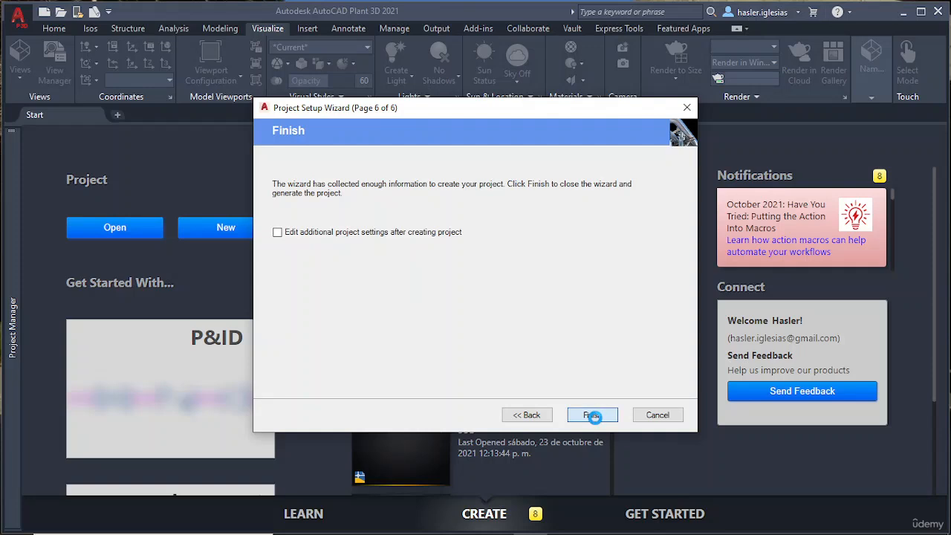
left_click(594, 416)
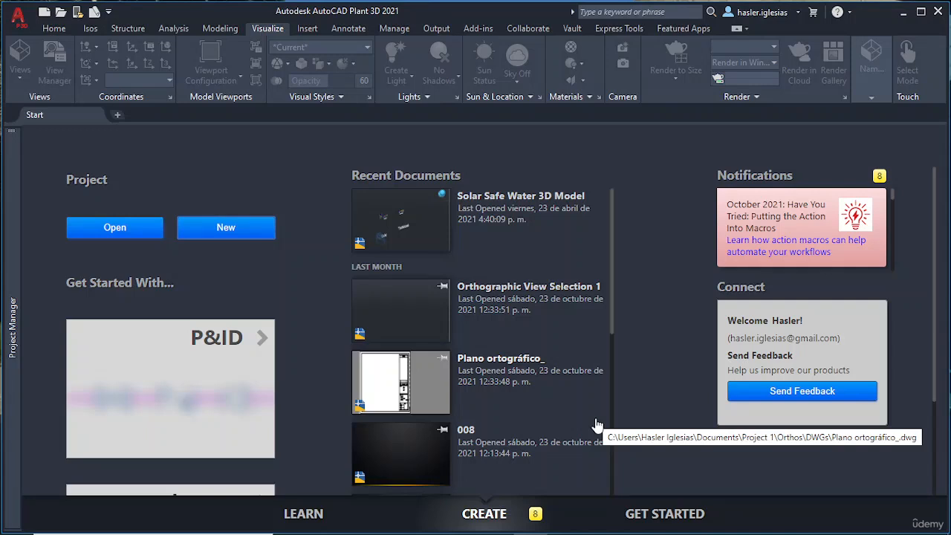
Examine Project 2's drawing, pipe spec and related file folders in the Project Manager, browsing the list of pipe specs.
mouse_move(14, 181)
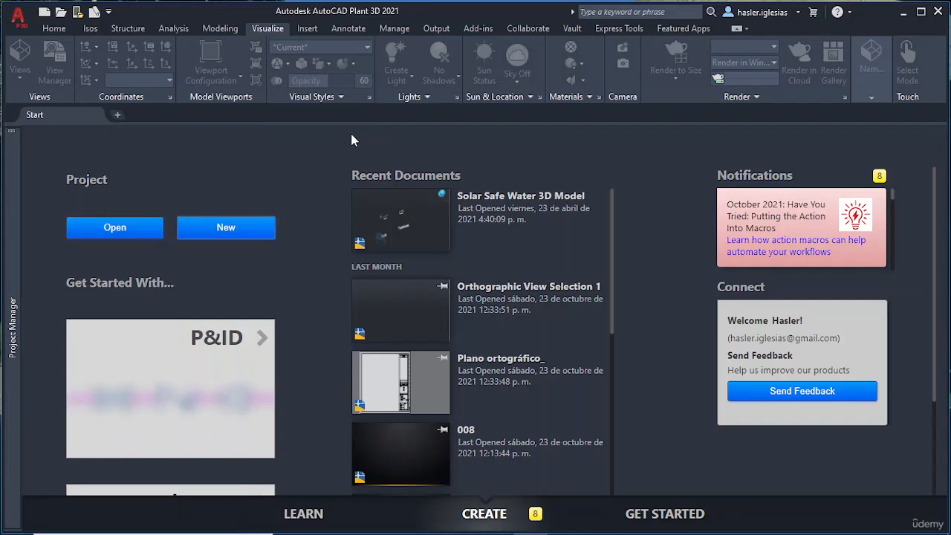
mouse_move(9, 238)
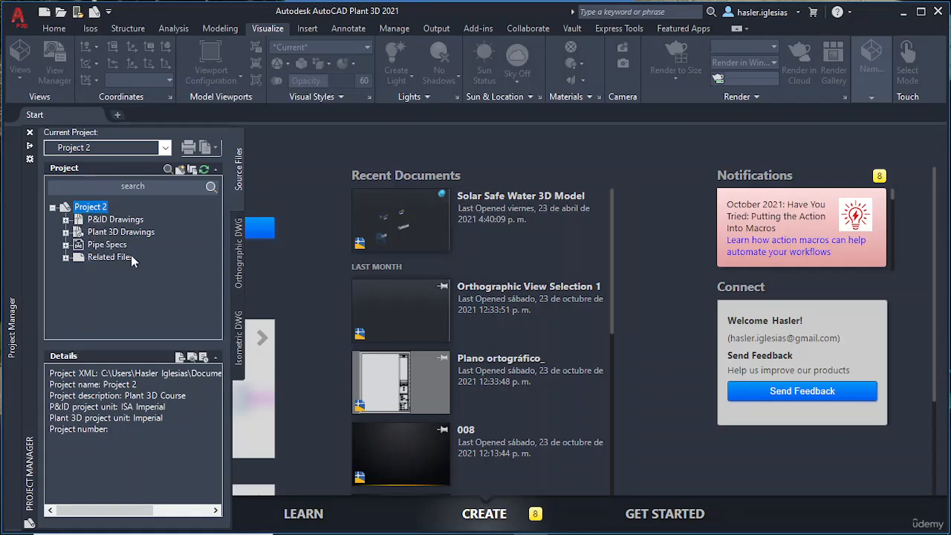
left_click(77, 221)
left_click(65, 244)
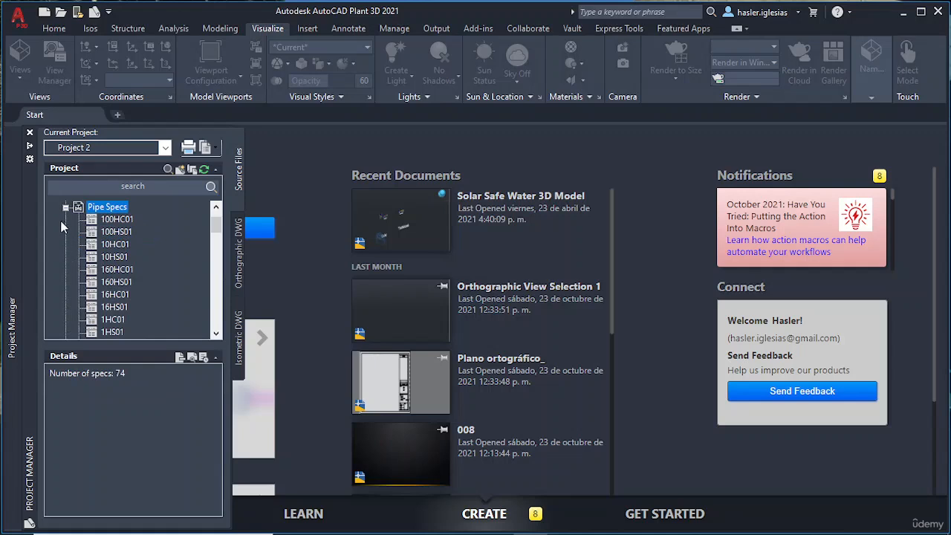
left_click(66, 208)
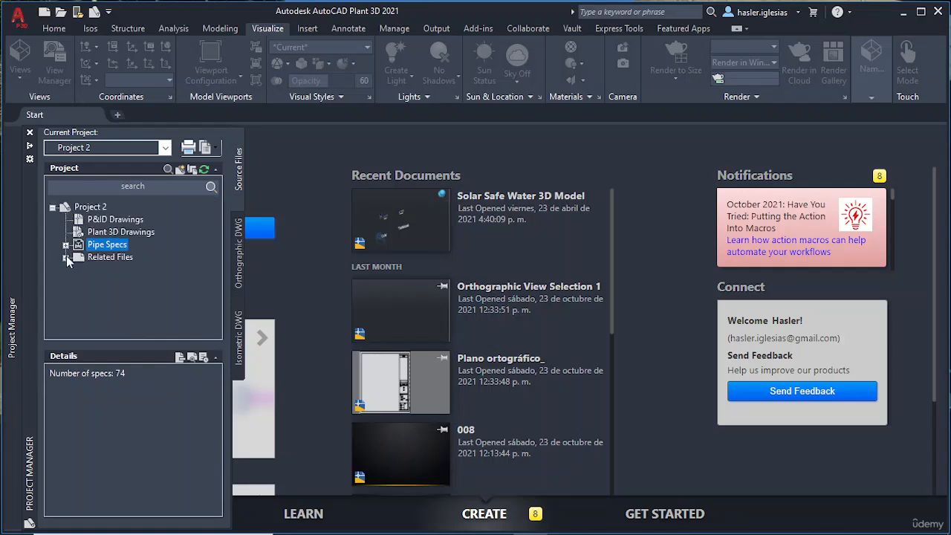
left_click(66, 257)
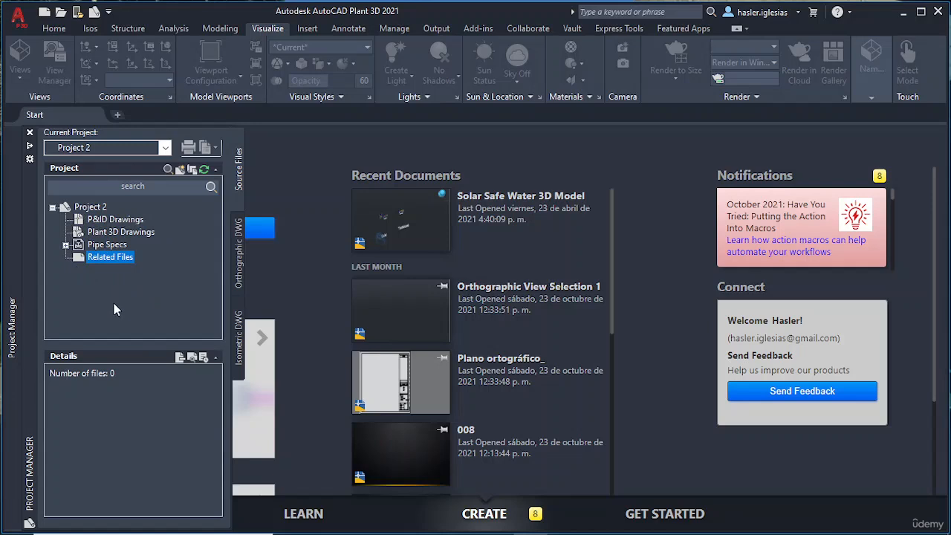
left_click(104, 245)
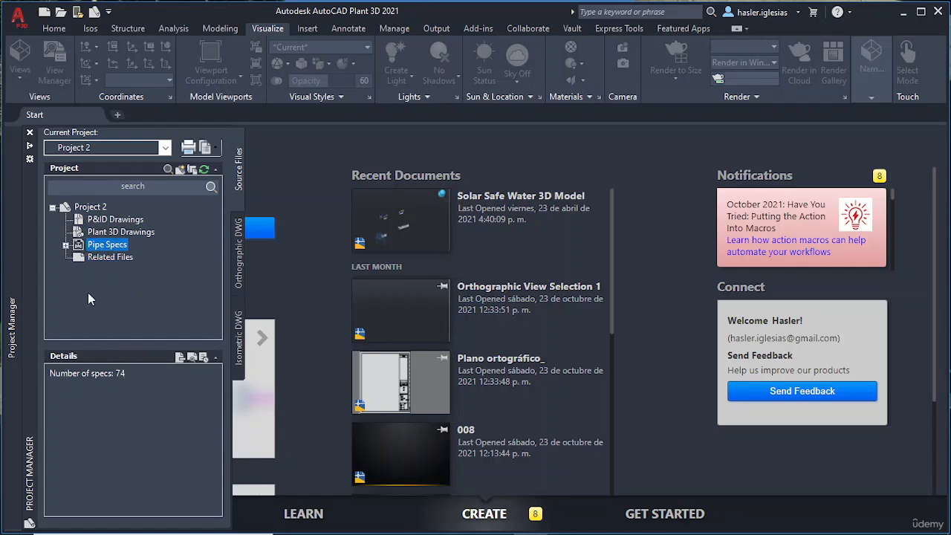
left_click(66, 245)
scroll(126, 281, "down", 12)
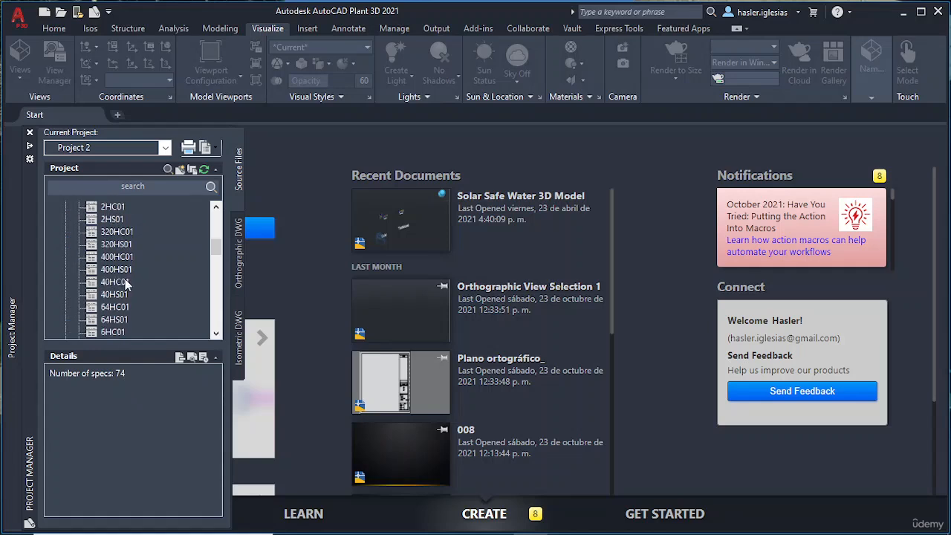
scroll(127, 282, "up", 12)
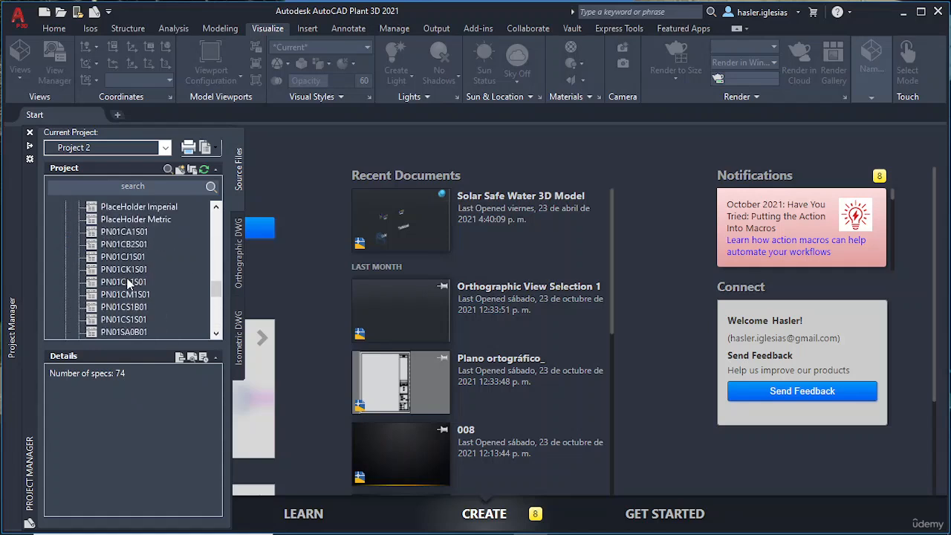
left_click(65, 245)
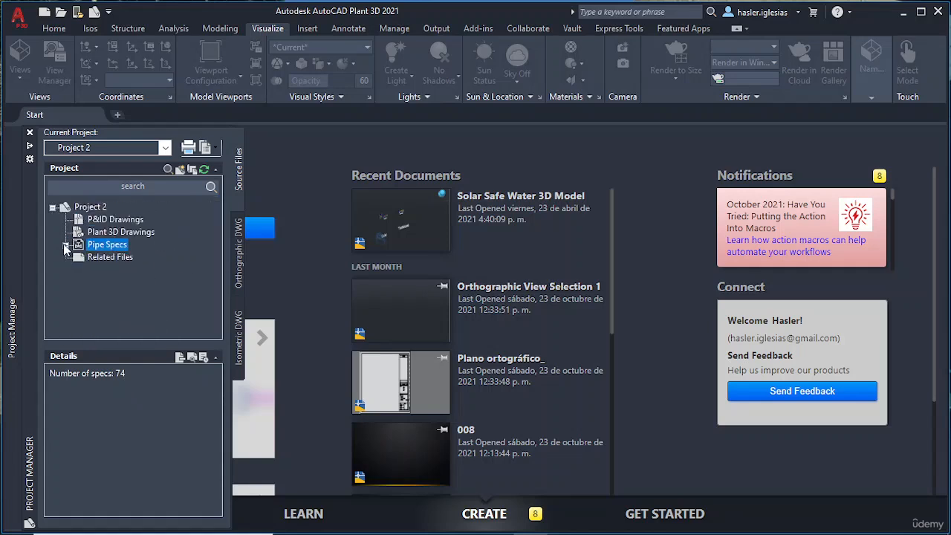
Create a P&ID drawing named "Practice 1" in Project 2 using the template PID ANSI D -Color Dependent Plot Styles.dwt.
left_click(104, 221)
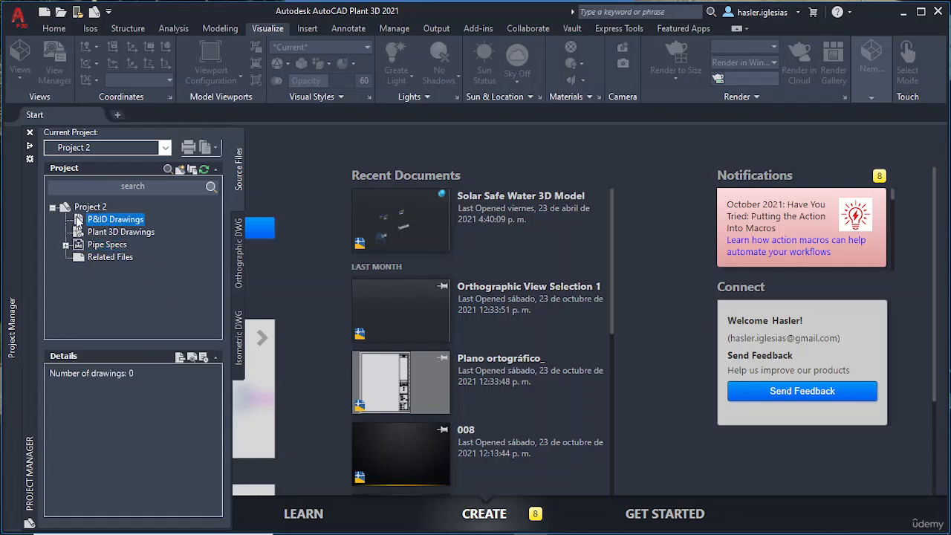
left_click(179, 169)
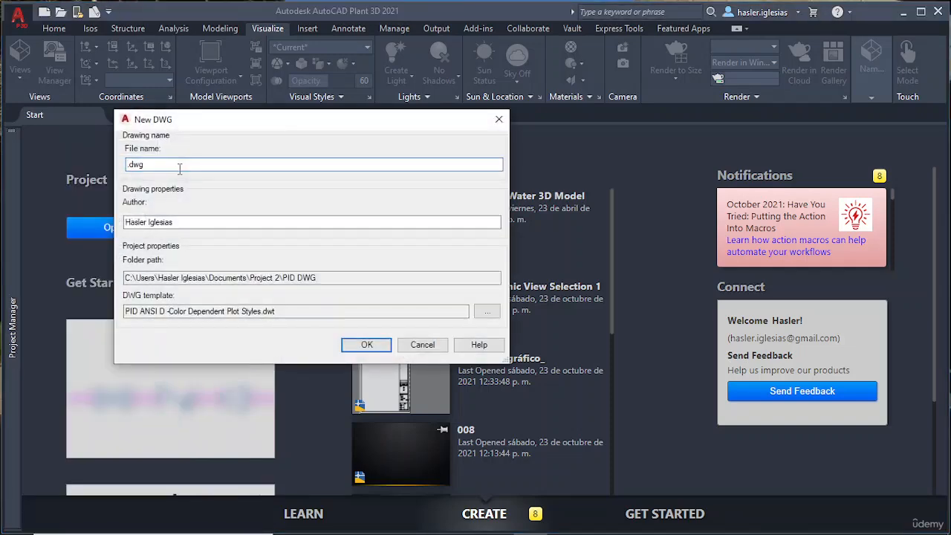
type("Practice 1")
key("Return")
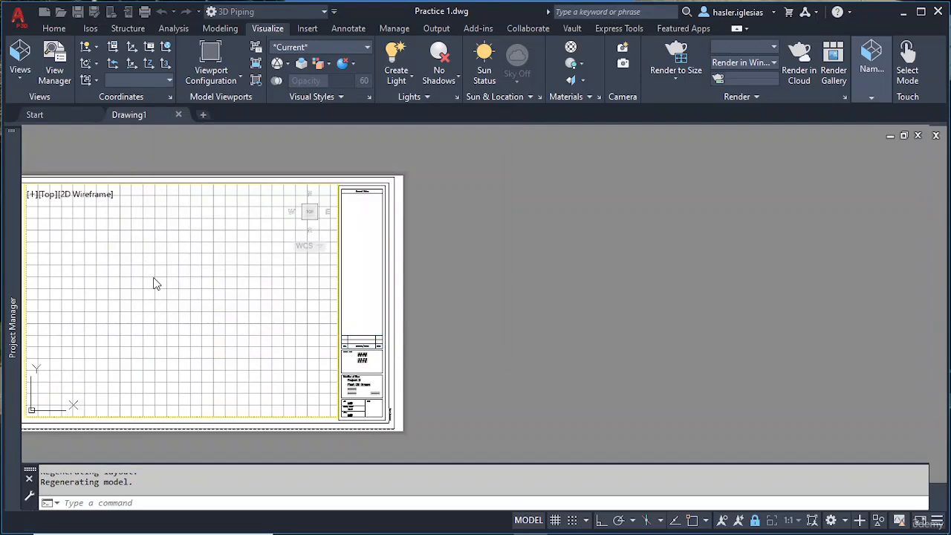
Toggle the Practice 1 sheet between model space and paper space, leaving its gridded viewport active in model space.
double_click(192, 274)
middle_click_drag(171, 260, 325, 231)
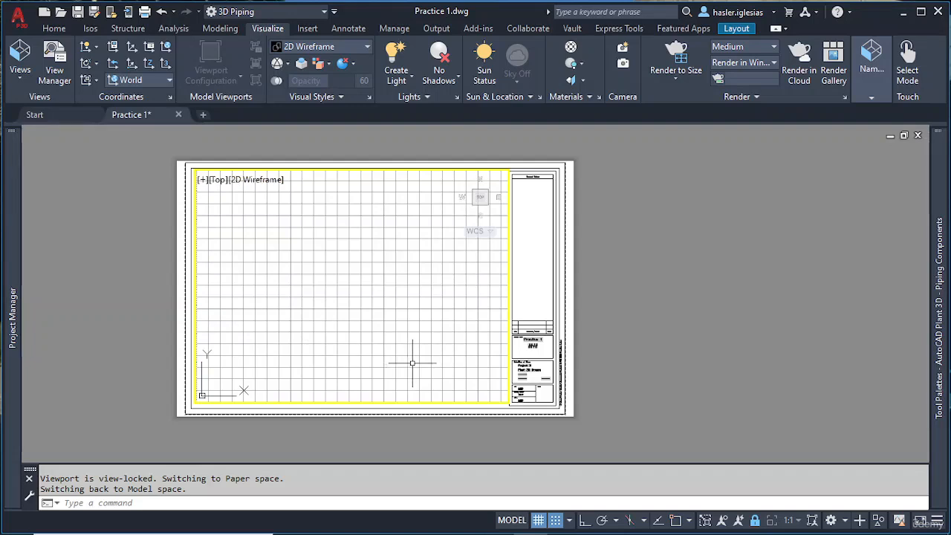
double_click(535, 259)
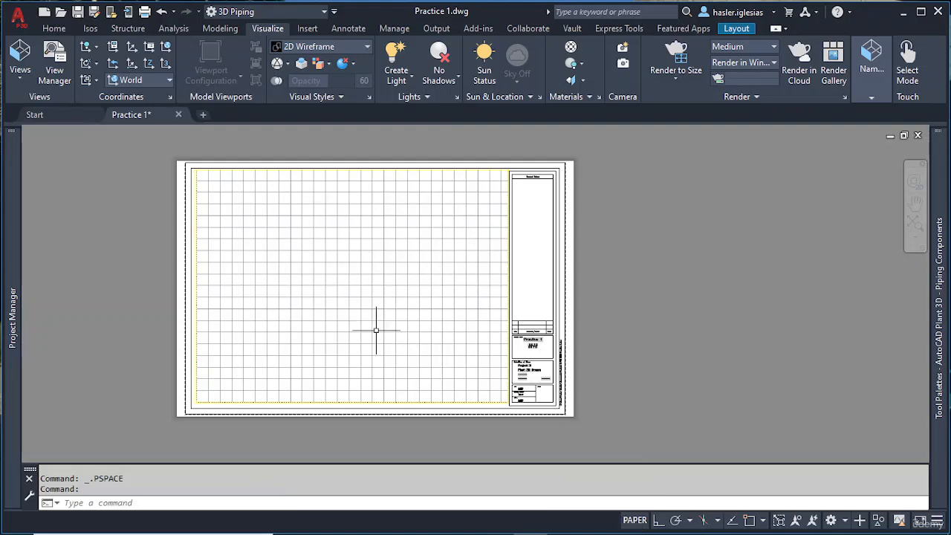
double_click(348, 266)
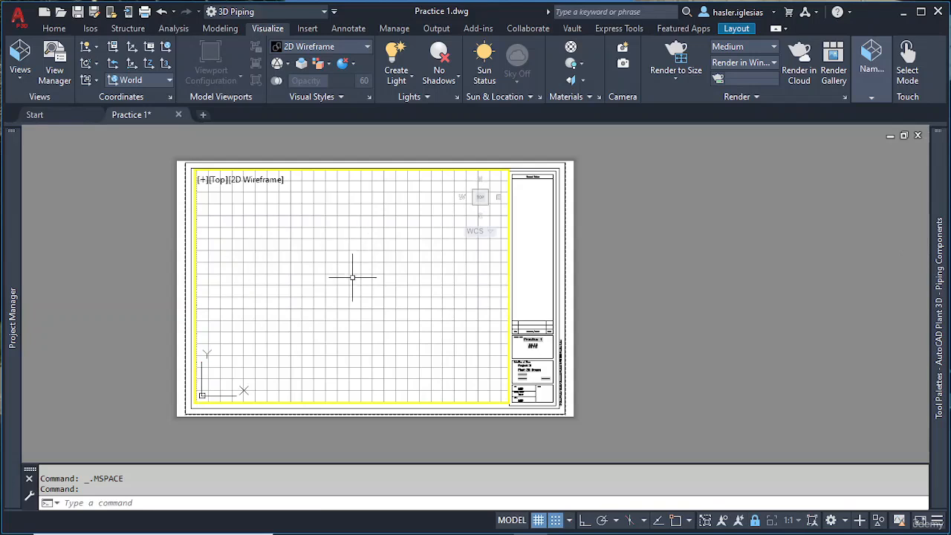
Draw a single diagonal line rising to the right across the middle of the viewport's grid.
type("line")
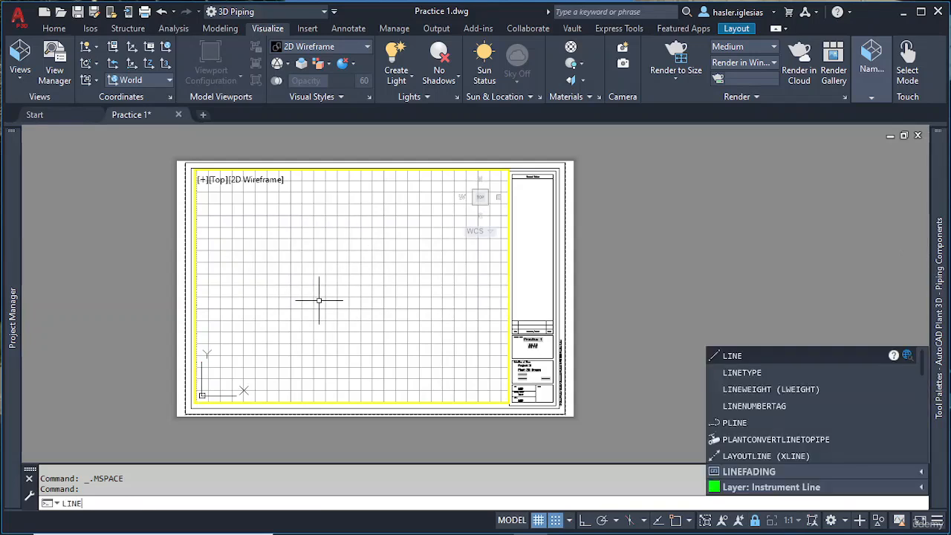
key("Return")
left_click(240, 315)
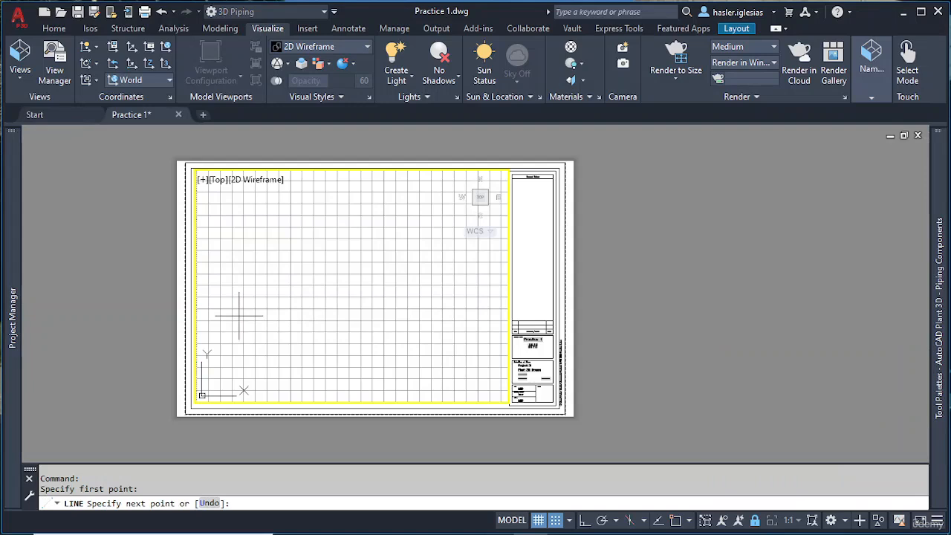
left_click(389, 237)
key("Escape")
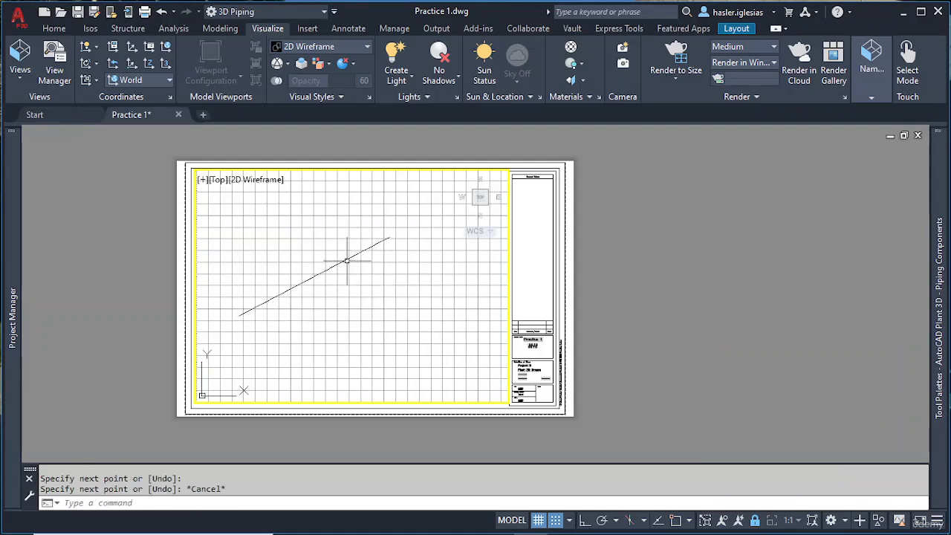
Move the diagonal line down and to the right within the viewport by its midpoint grip.
left_click(346, 260)
left_click(314, 276)
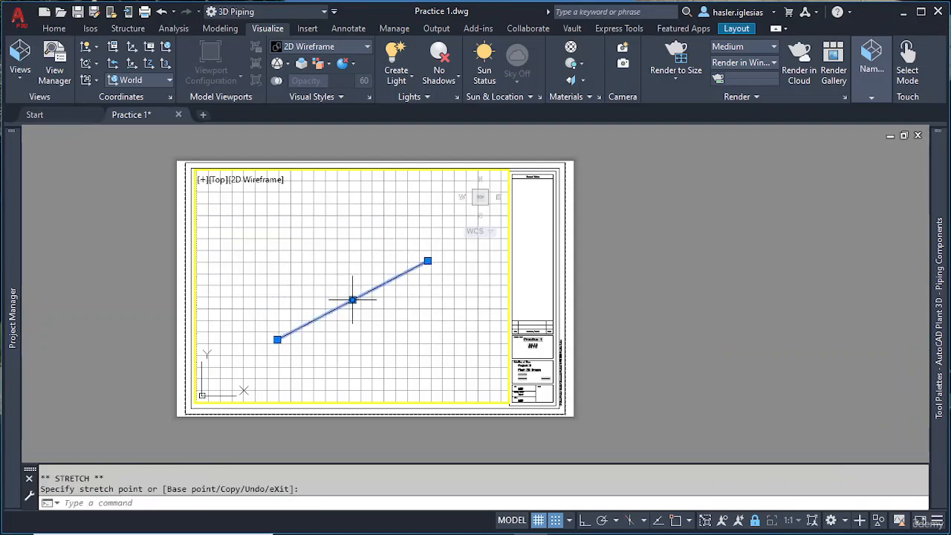
key("Escape")
Switch the sheet to paper space and try to select the diagonal line with picks and selection windows.
double_click(541, 204)
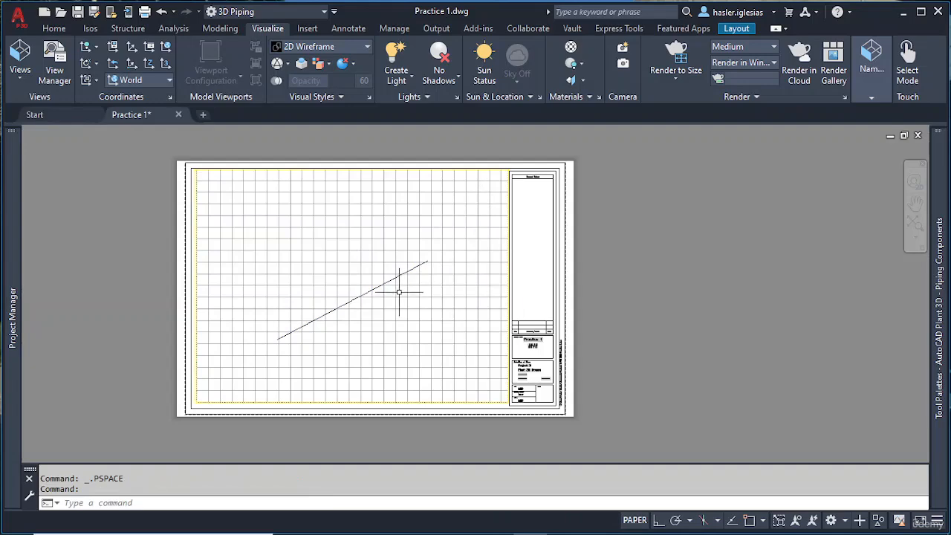
scroll(399, 293, "down", 3)
scroll(361, 260, "up", 5)
scroll(359, 260, "down", 3)
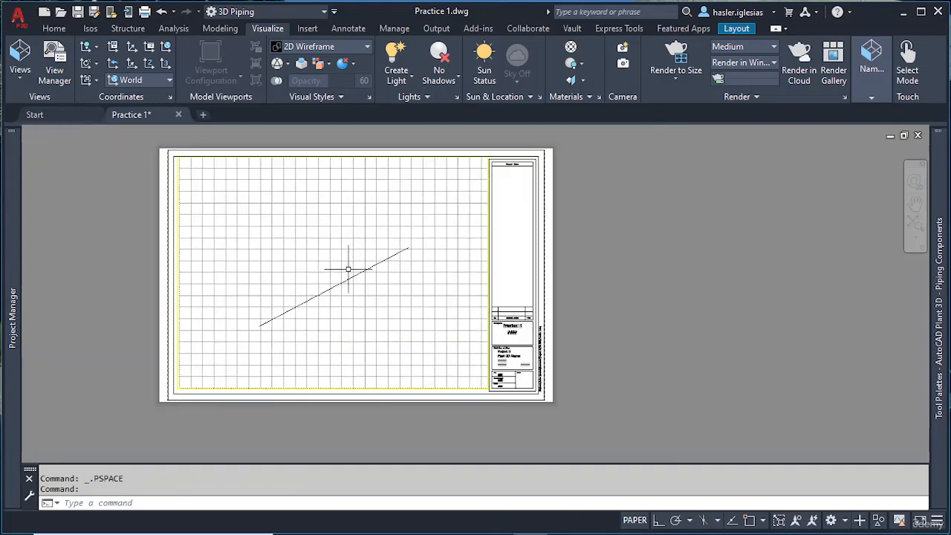
left_click(349, 271)
left_click(388, 321)
left_click(312, 201)
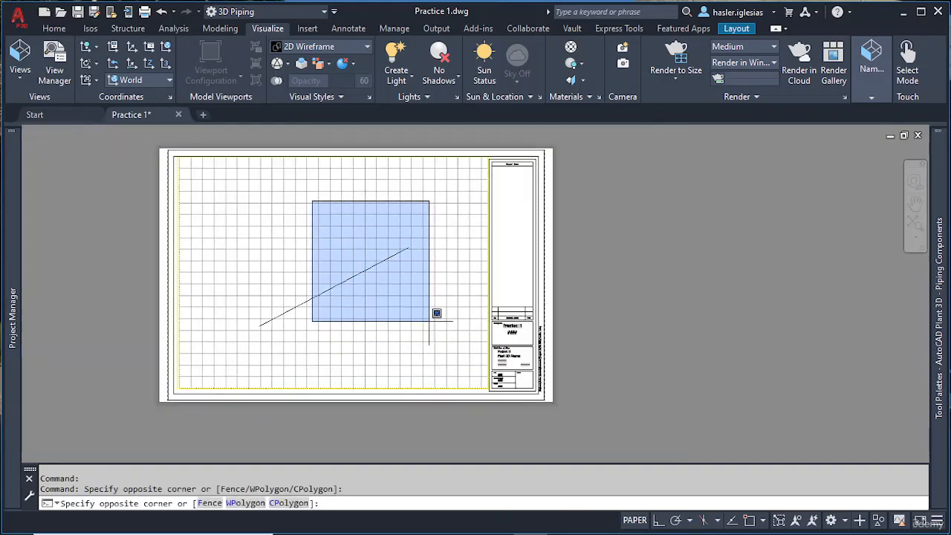
left_click(429, 321)
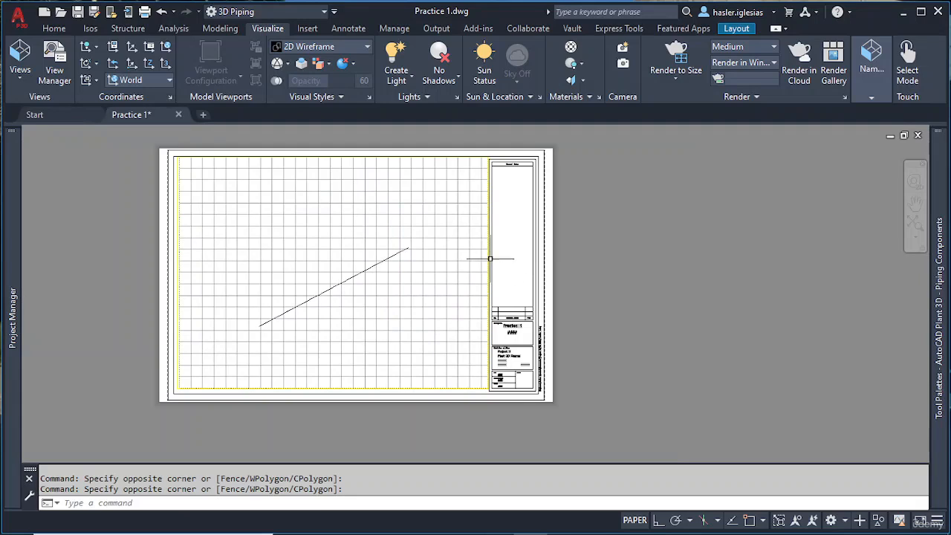
Return to model space in the sheet's viewport and erase the diagonal line.
double_click(399, 251)
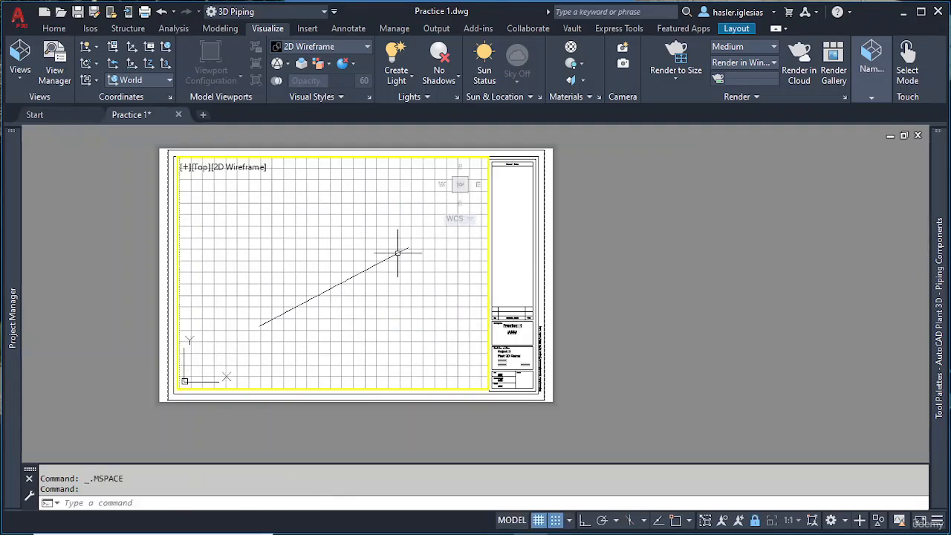
left_click(397, 252)
key("Delete")
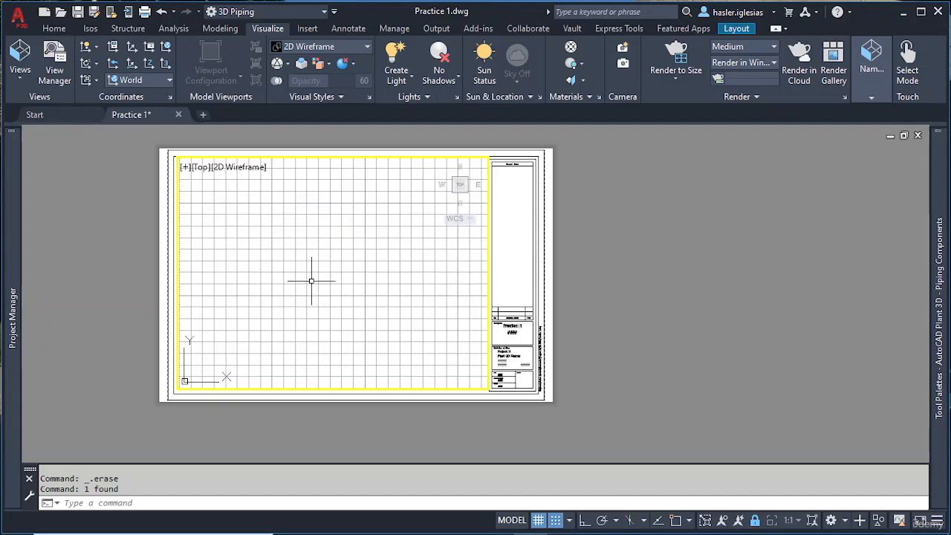
Maximize the active viewport of the Practice 1 sheet.
left_click(186, 173)
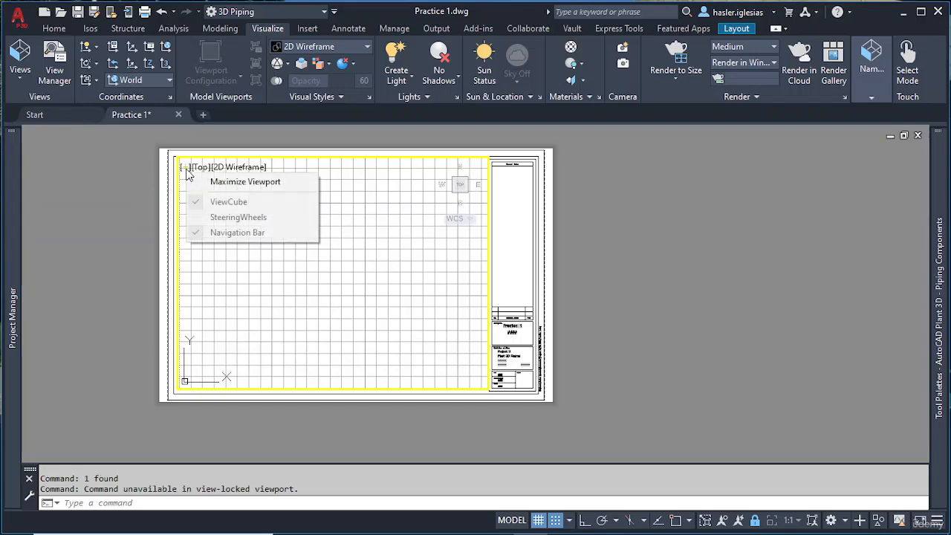
left_click(234, 186)
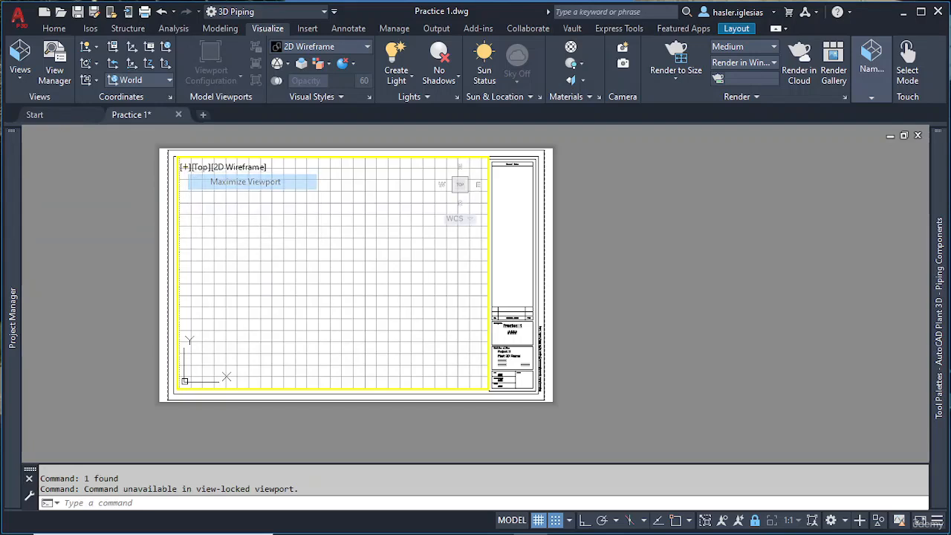
middle_click_drag(344, 261, 422, 289)
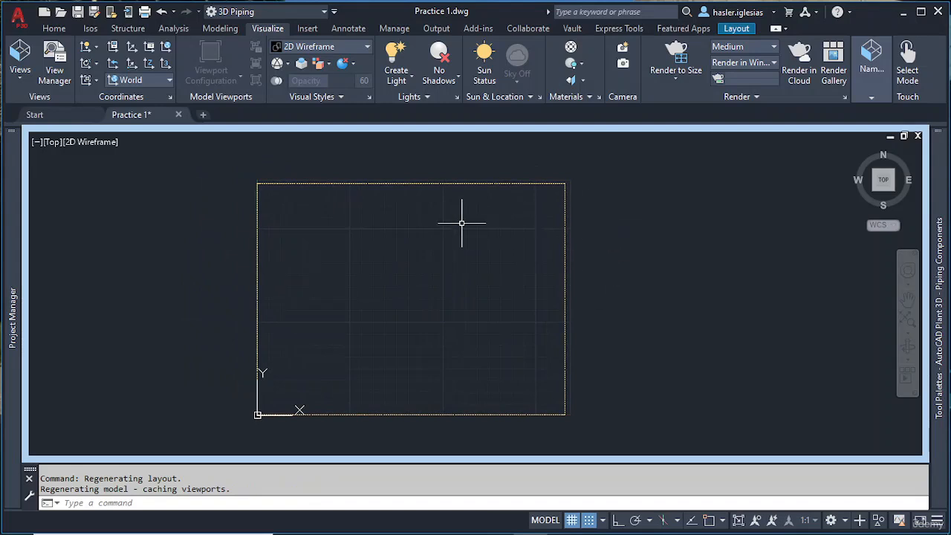
Examine the grid and the dashed viewport boundary of the maximized viewport at different zoom levels.
scroll(461, 223, "down", 6)
scroll(464, 234, "up", 7)
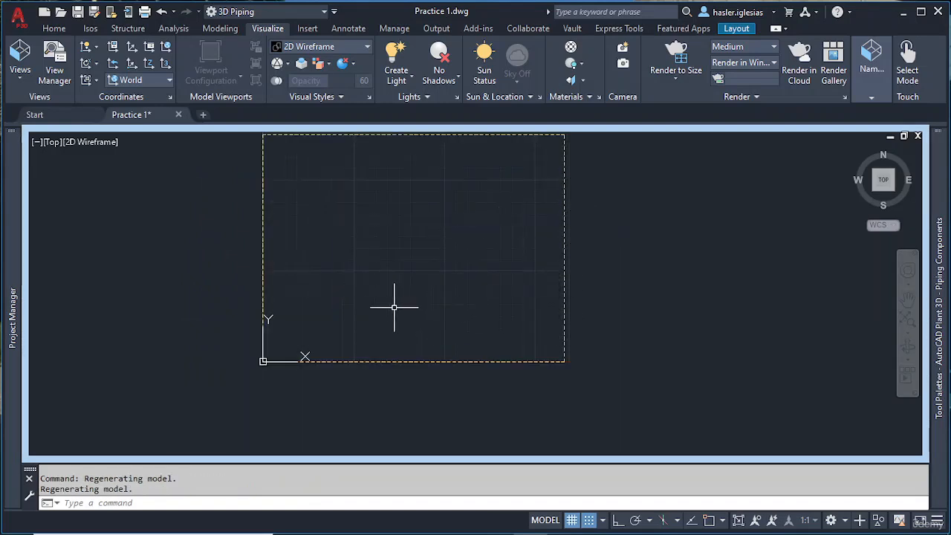
scroll(394, 308, "up", 2)
scroll(377, 221, "down", 4)
middle_click_drag(556, 253, 565, 298)
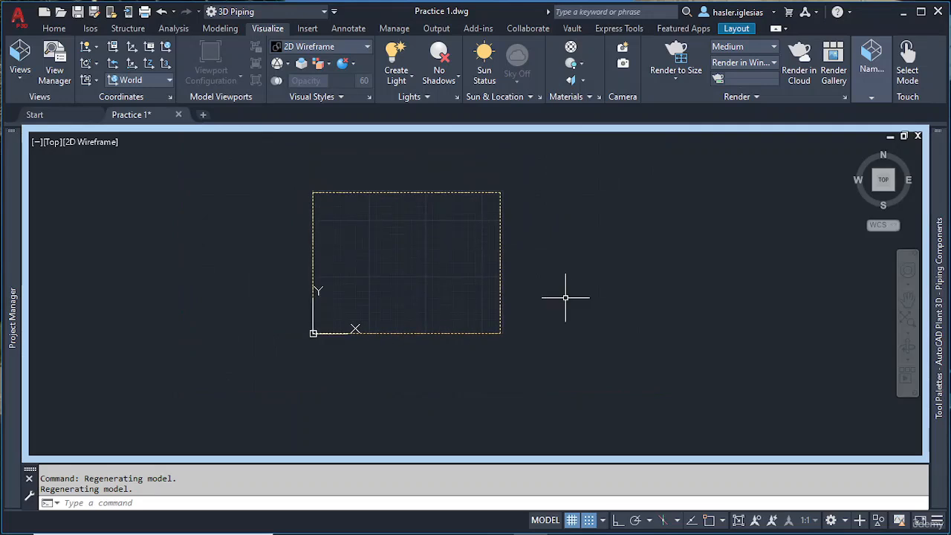
scroll(565, 297, "up", 2)
scroll(208, 206, "down", 2)
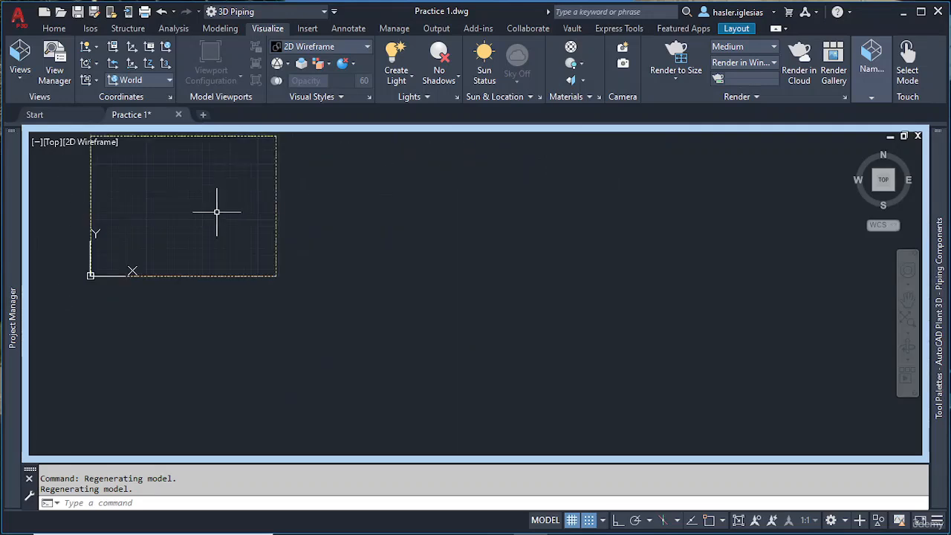
middle_click_drag(217, 210, 424, 276)
scroll(351, 260, "up", 3)
scroll(327, 250, "down", 1)
Set the GRIDDISPLAY system variable to 1.
type("Gr")
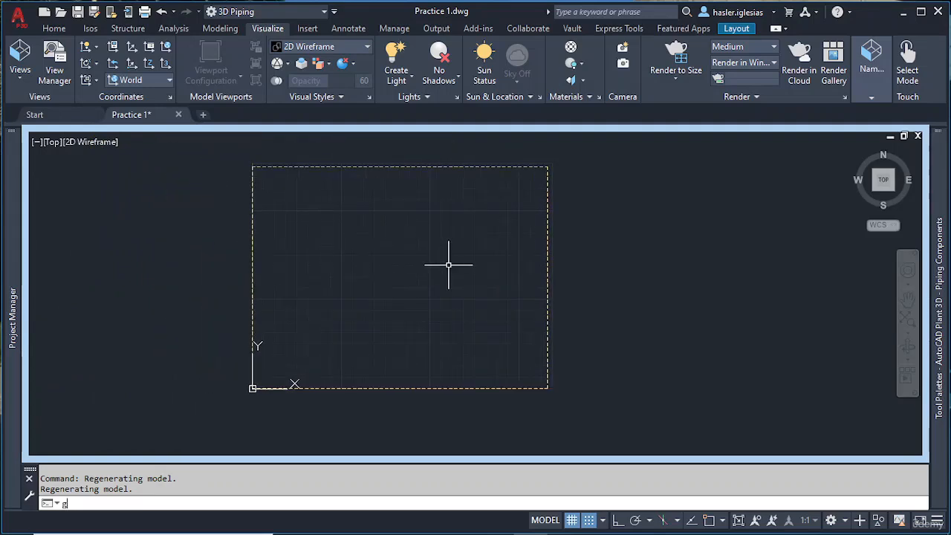
type("id")
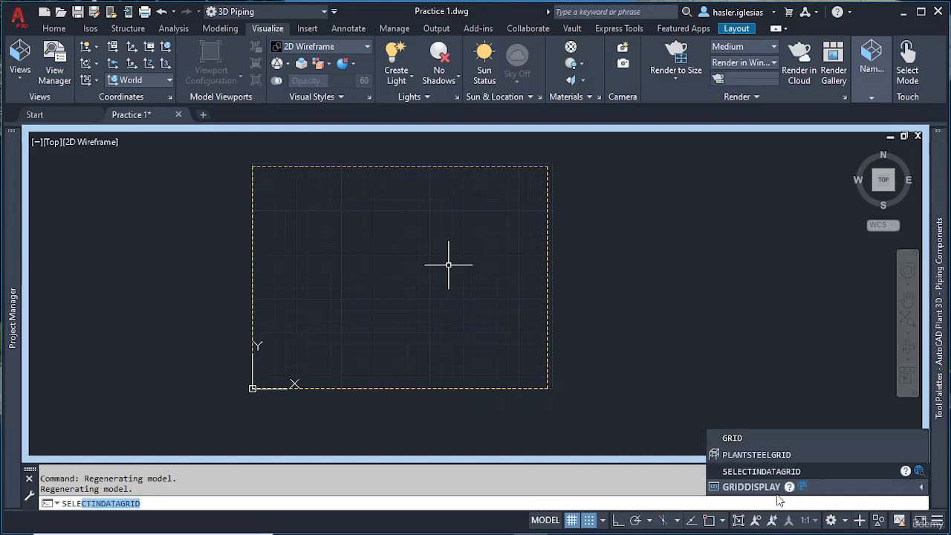
left_click(747, 487)
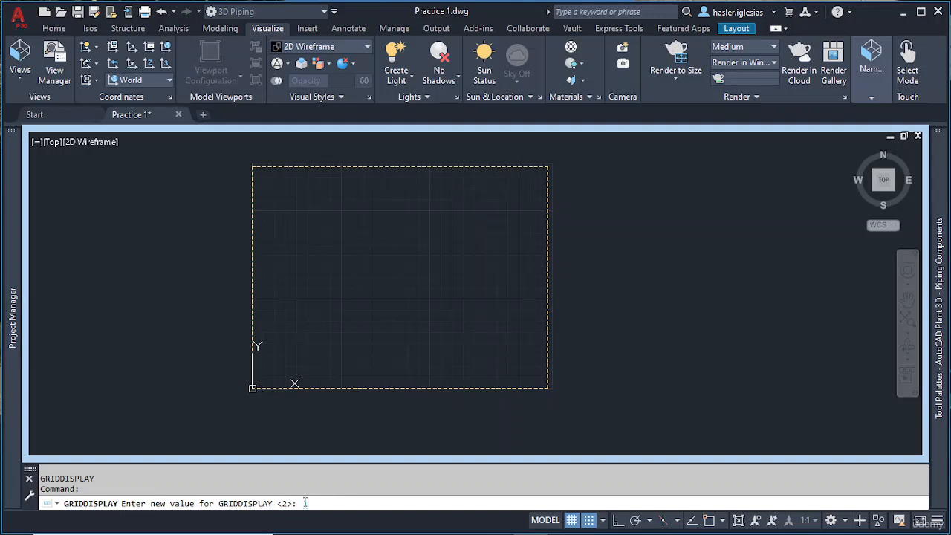
type("1")
key("Return")
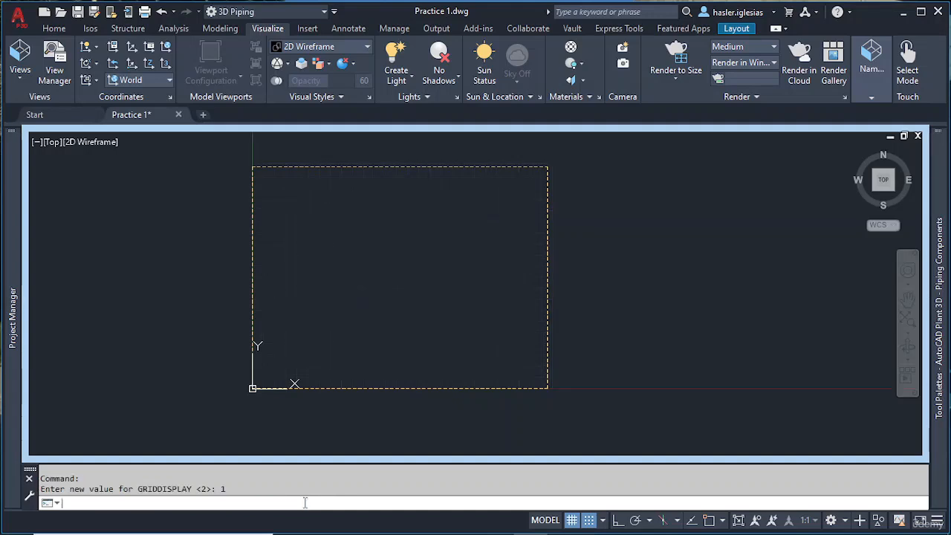
Set the GRIDDISPLAY system variable to 0 and check how the grid looks inside the boundary.
type("griddis")
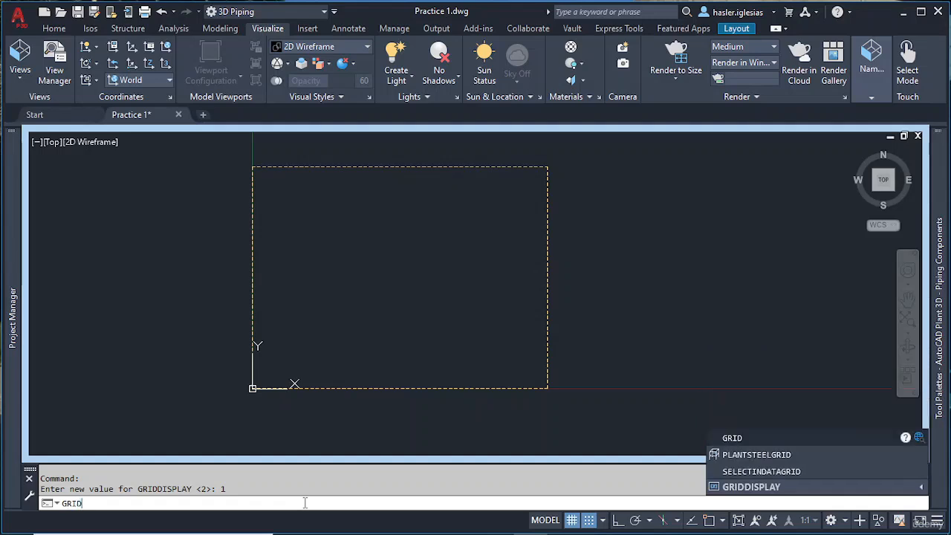
type("pla")
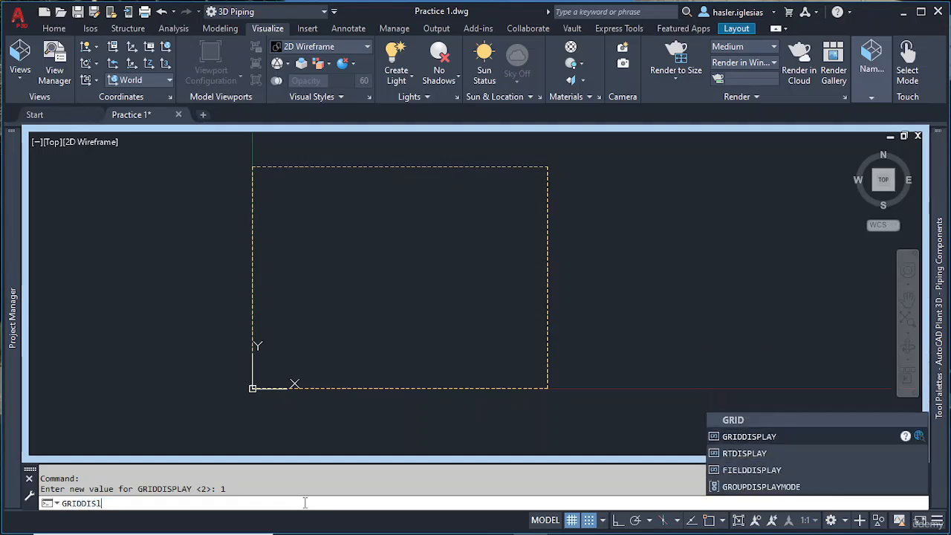
type("y")
key("Return")
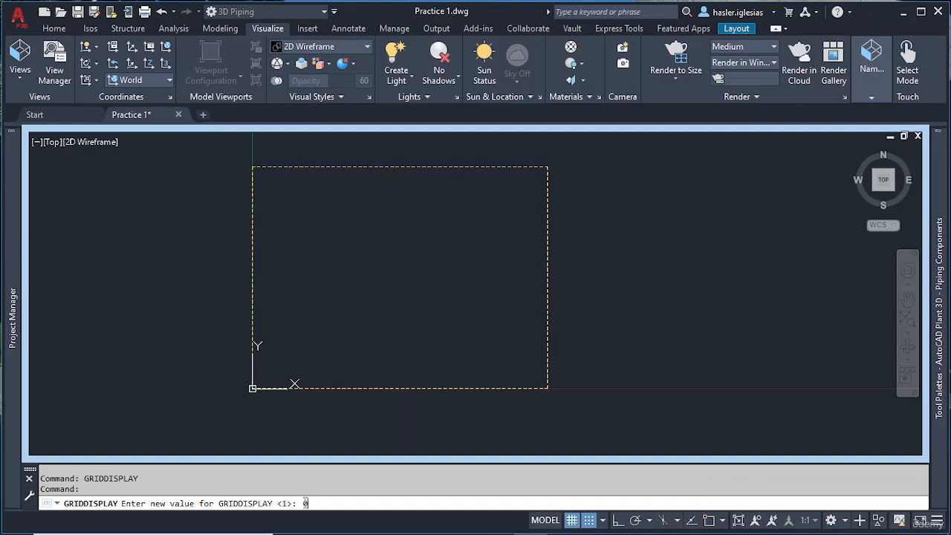
key("Return")
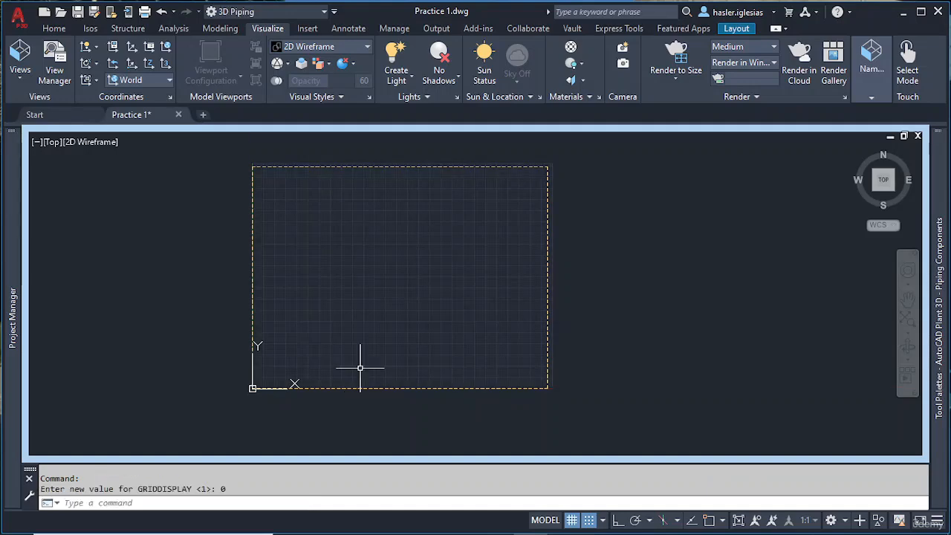
scroll(389, 261, "up", 3)
scroll(389, 260, "down", 5)
scroll(406, 284, "up", 3)
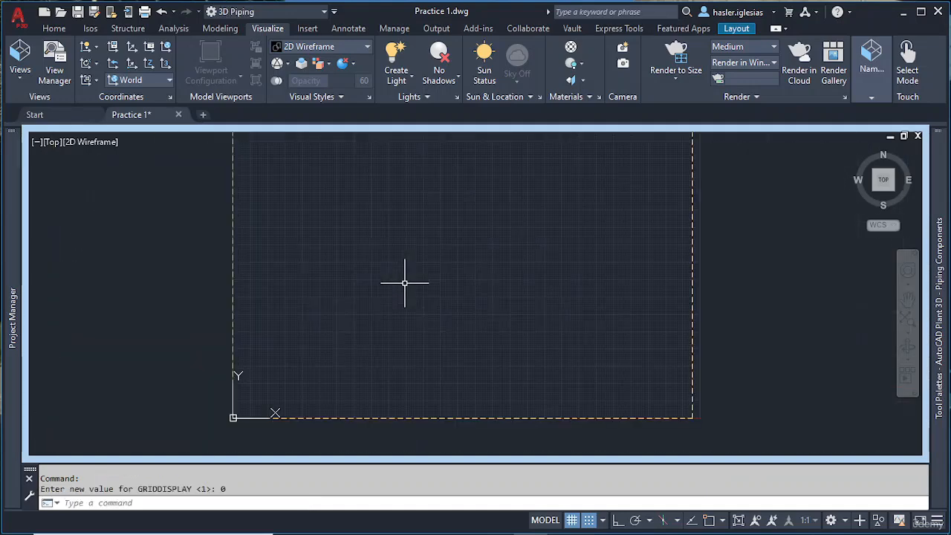
middle_click_drag(404, 280, 361, 328)
Set the GRIDDISPLAY system variable to 3 and check the grid inside and outside the boundary.
left_click(219, 503)
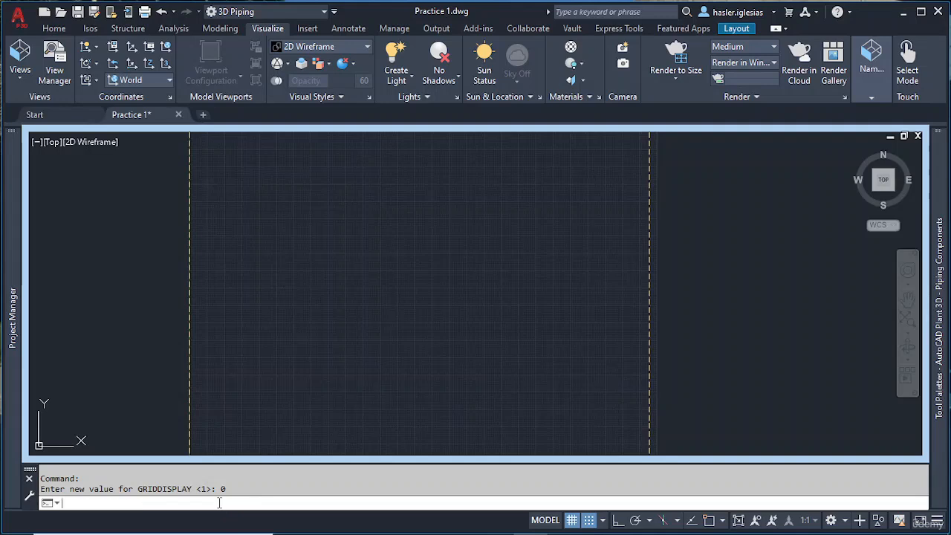
type("griddisplay")
key("Return")
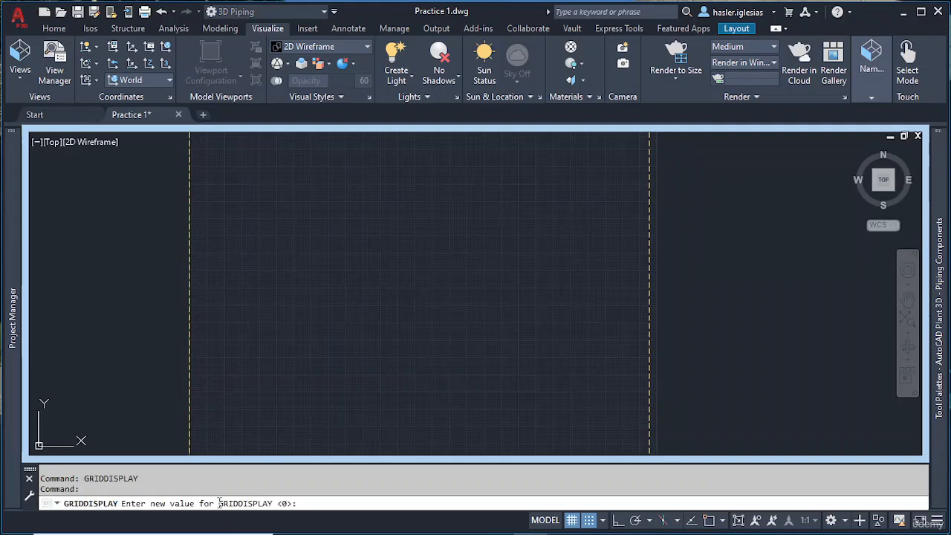
type("3")
key("Return")
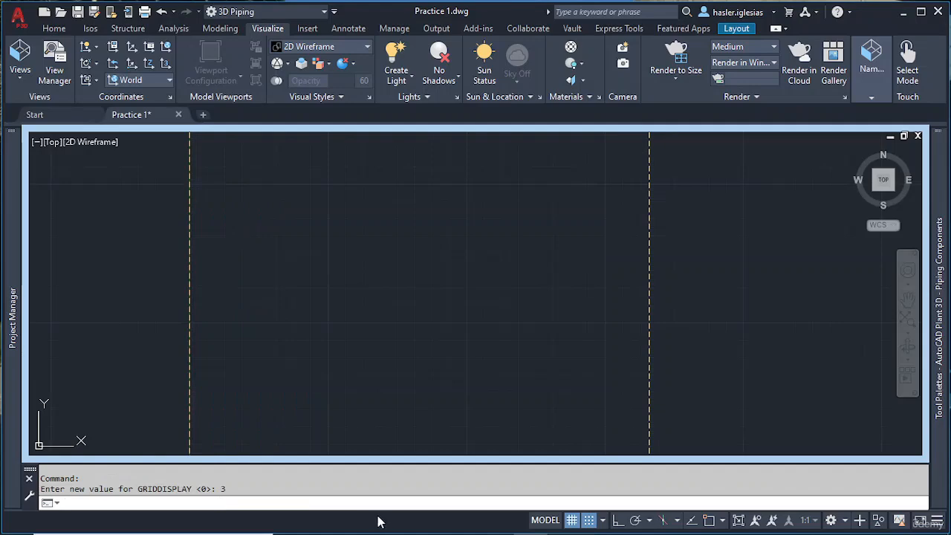
scroll(444, 317, "down", 10)
scroll(395, 284, "up", 8)
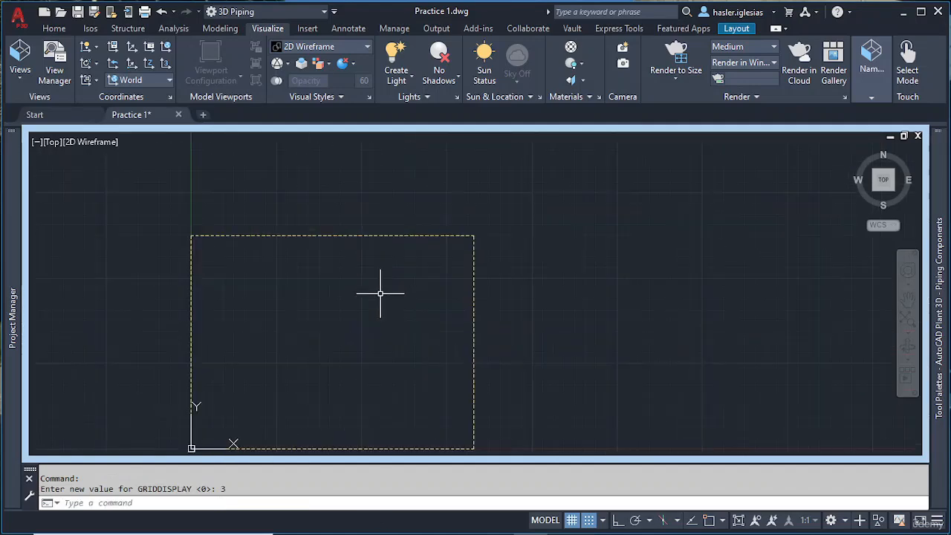
mouse_move(381, 293)
middle_mouse_down()
mouse_move(364, 301)
mouse_move(427, 266)
mouse_move(369, 256)
middle_mouse_up()
scroll(426, 266, "up", 2)
scroll(388, 275, "down", 2)
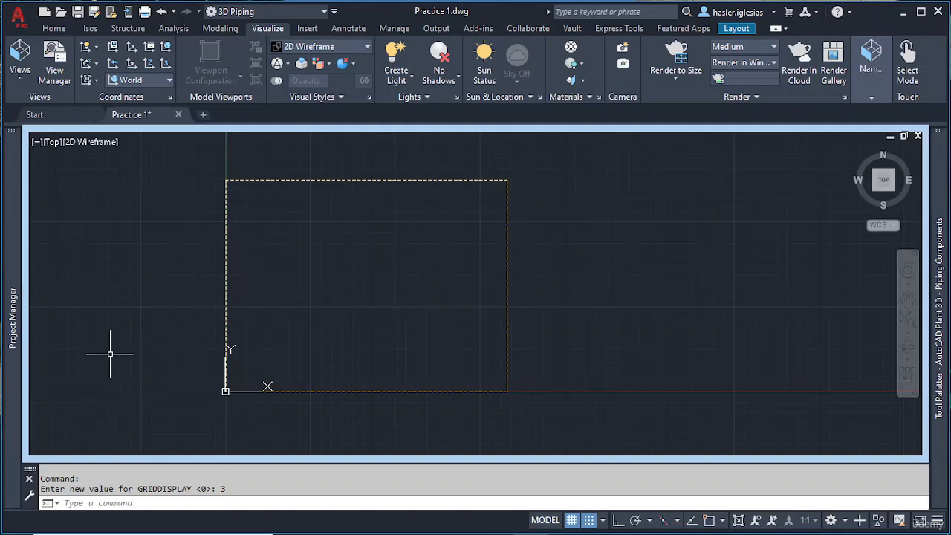
Browse the piping component palettes for the dynamic pipe spec, pipe supports spec and instrumentation spec.
mouse_move(11, 227)
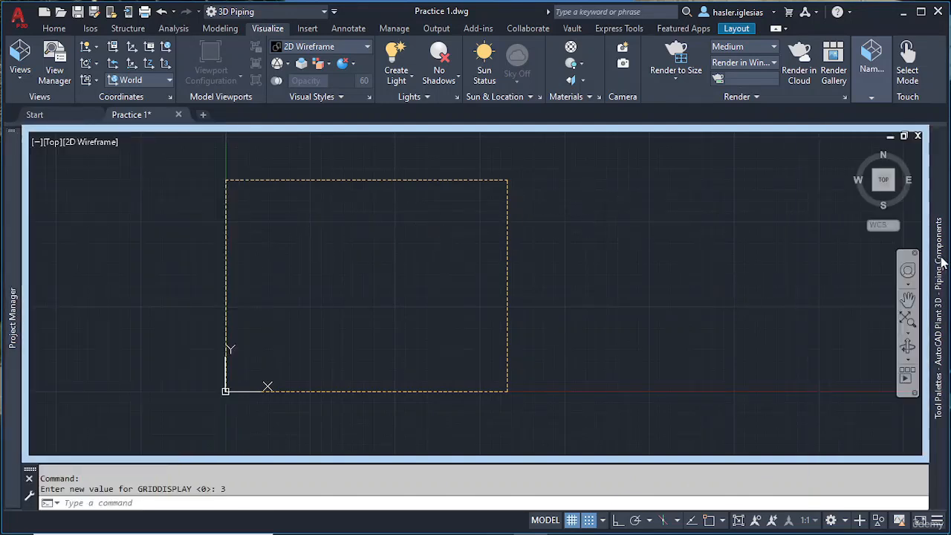
mouse_move(940, 266)
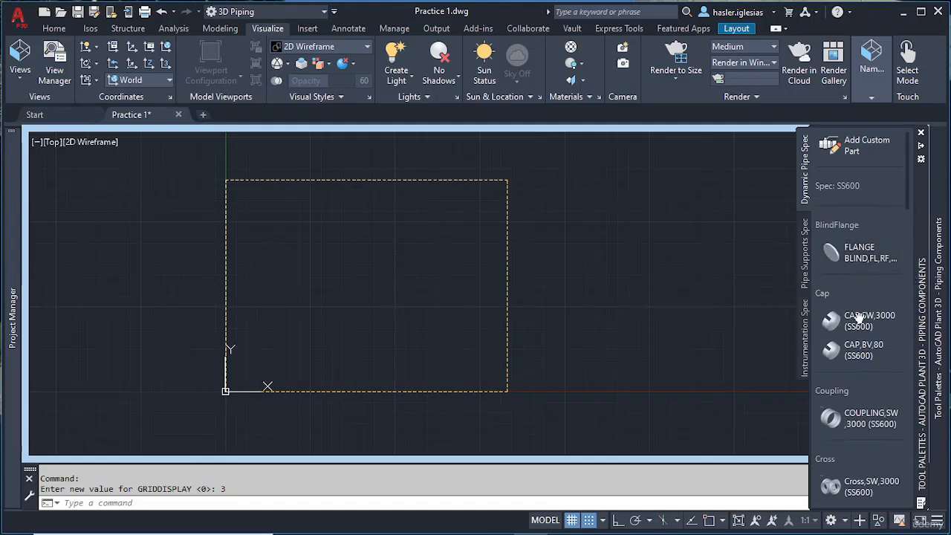
scroll(864, 344, "down", 2)
scroll(864, 344, "down", 15)
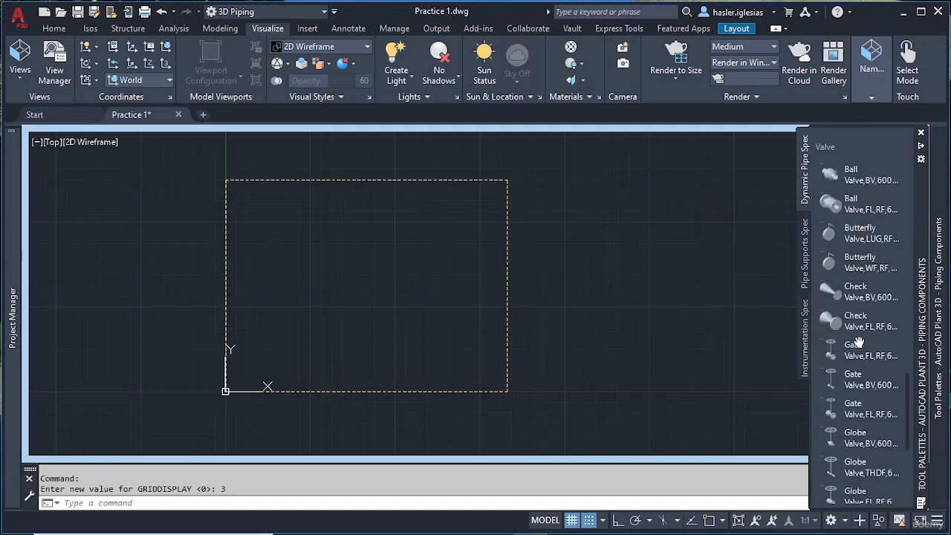
left_click(807, 235)
scroll(851, 313, "down", 8)
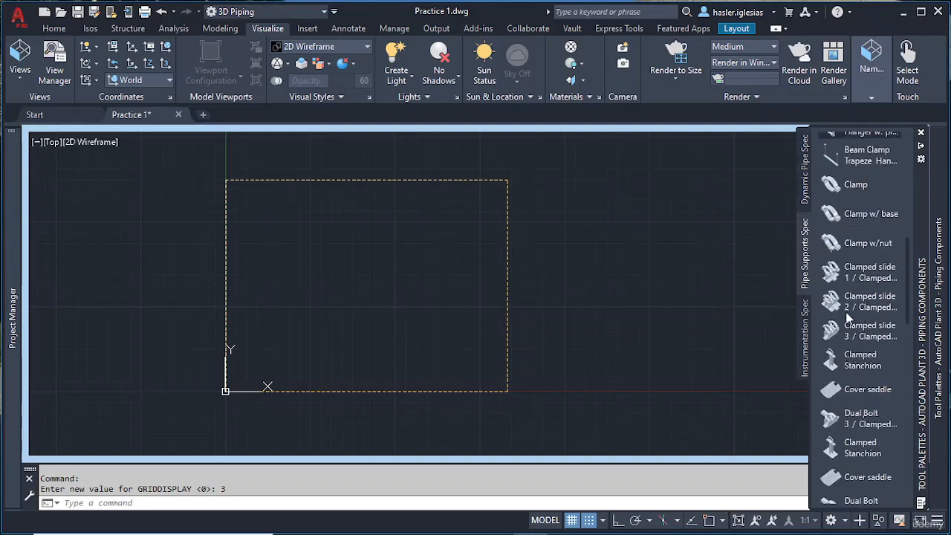
left_click(807, 325)
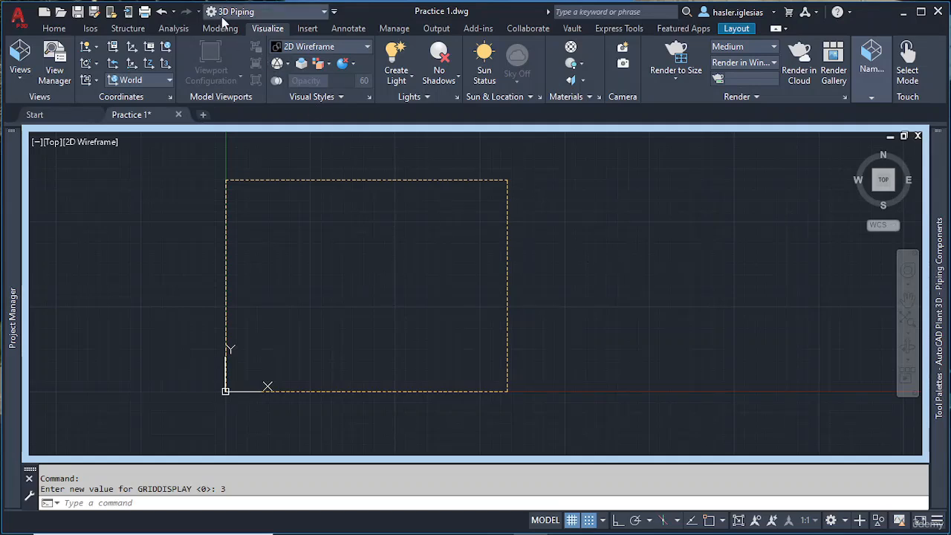
Change the workspace from 3D Piping to P&ID ISA and collapse the Project Manager.
left_click(324, 13)
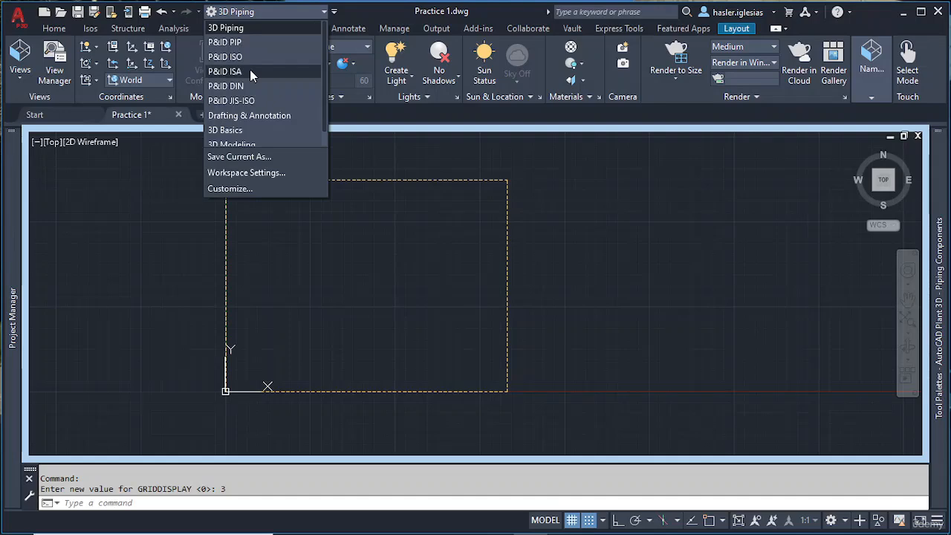
left_click(224, 72)
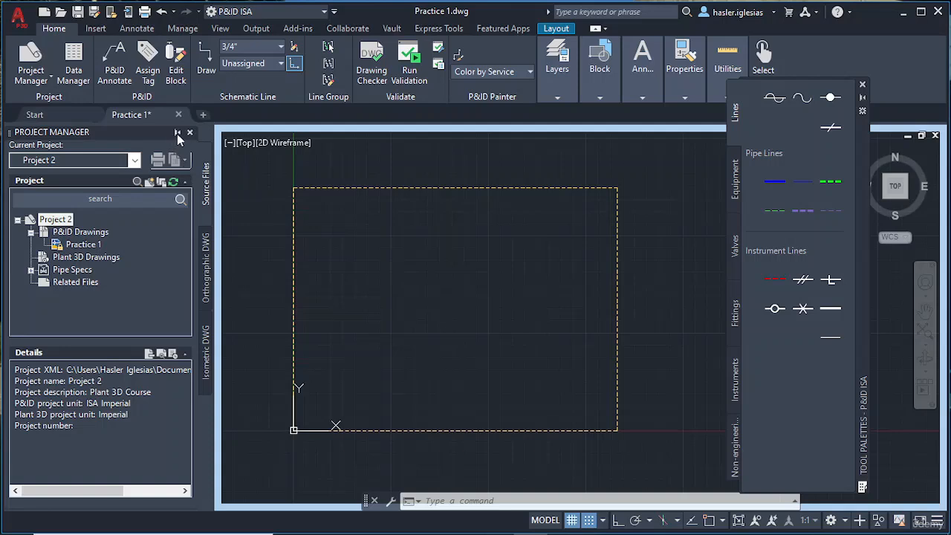
left_click(177, 133)
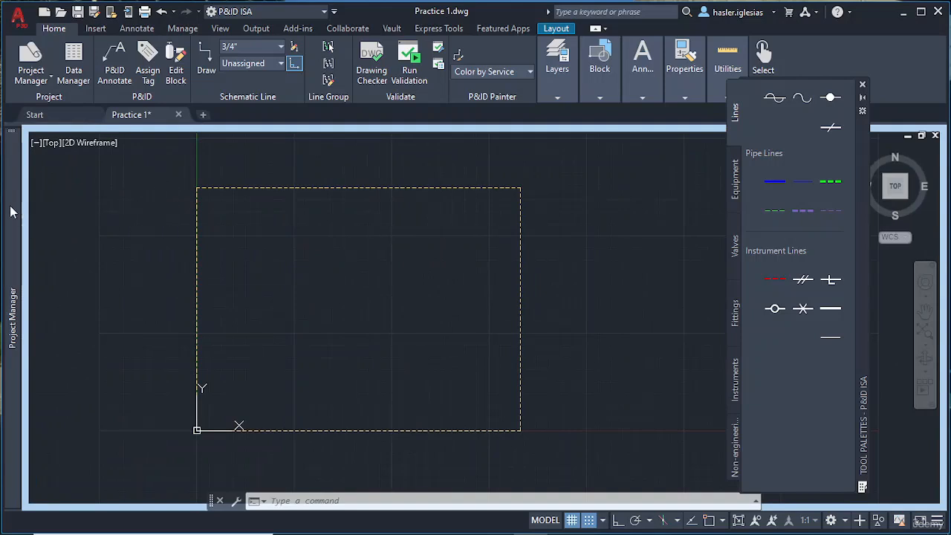
Dock the P&ID ISA tool palettes along the drawing area's edge opposite the Project Manager and collapse them.
mouse_move(8, 211)
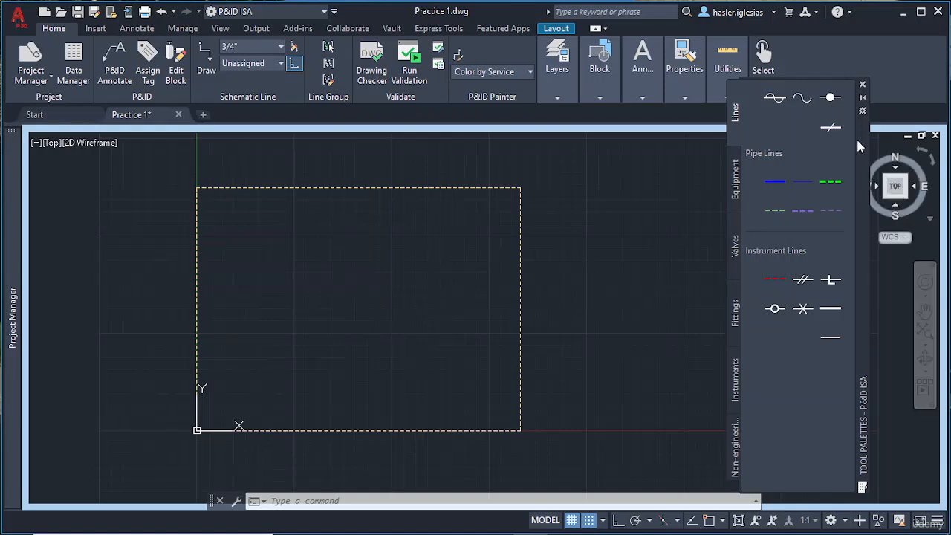
mouse_move(860, 146)
left_mouse_down()
mouse_move(418, 188)
mouse_move(644, 129)
mouse_move(651, 163)
mouse_move(699, 187)
mouse_move(894, 212)
left_mouse_up()
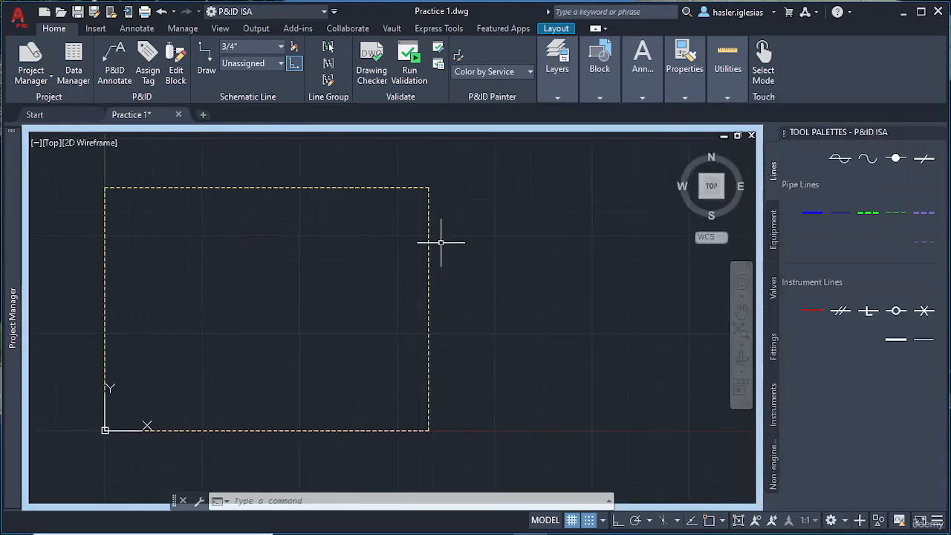
left_click(926, 132)
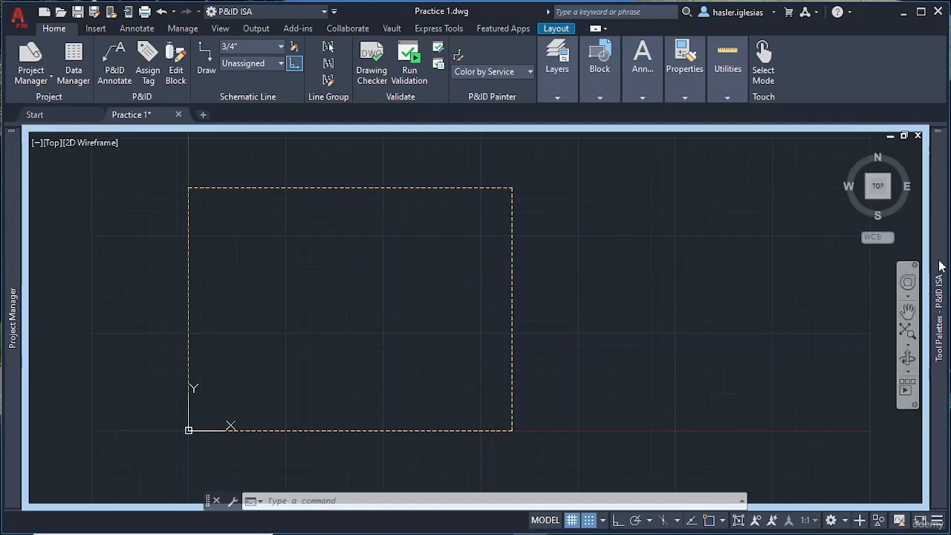
mouse_move(939, 245)
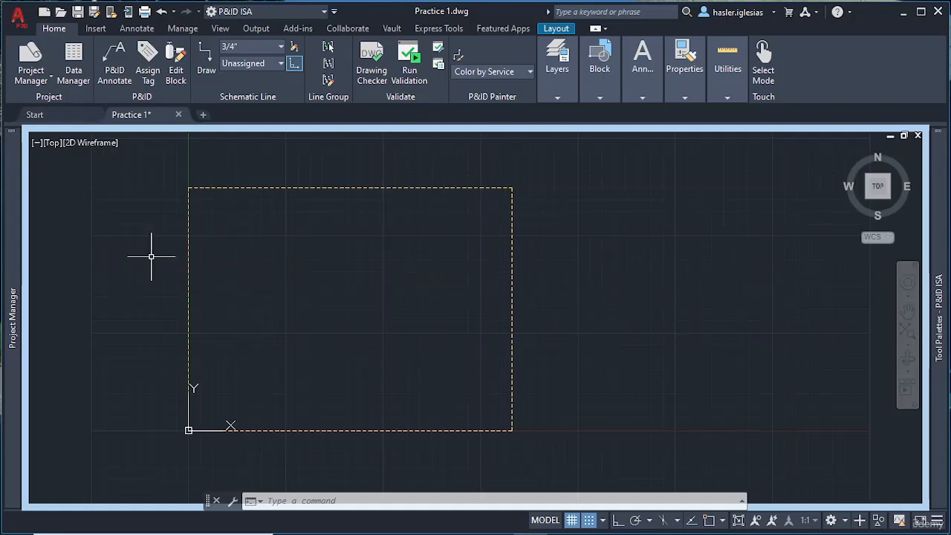
Place a freely scaled vessel from the Tanks and Vessels equipment and assign it the tag TK-001.
mouse_move(940, 298)
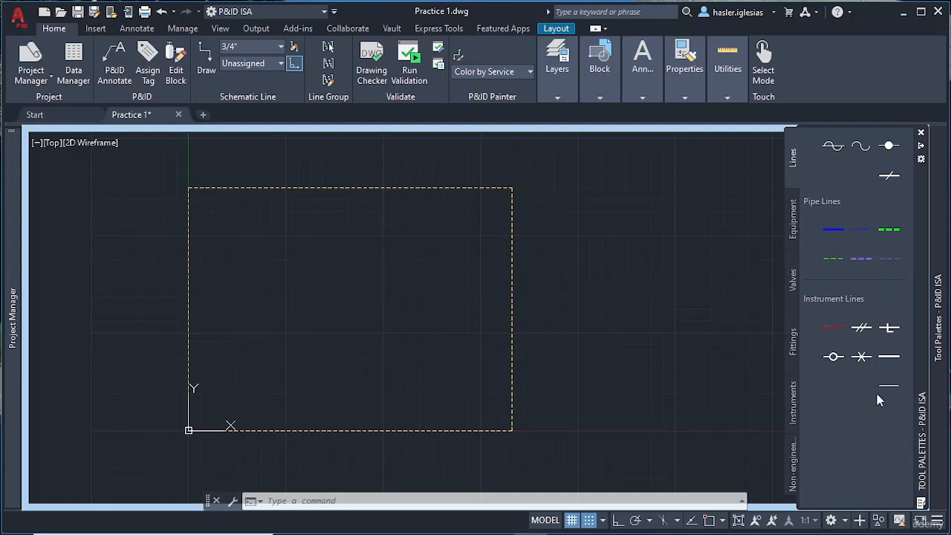
left_click(792, 227)
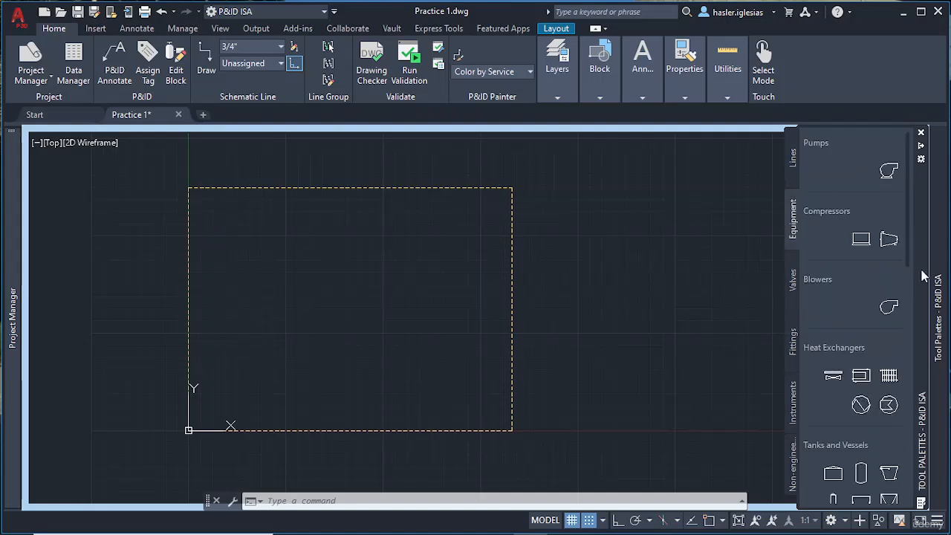
scroll(849, 323, "down", 2)
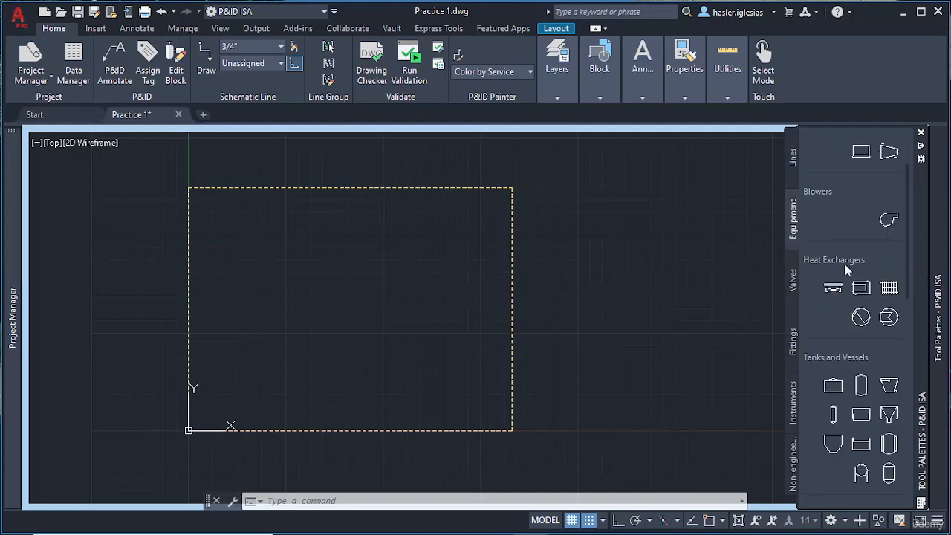
scroll(840, 329, "down", 2)
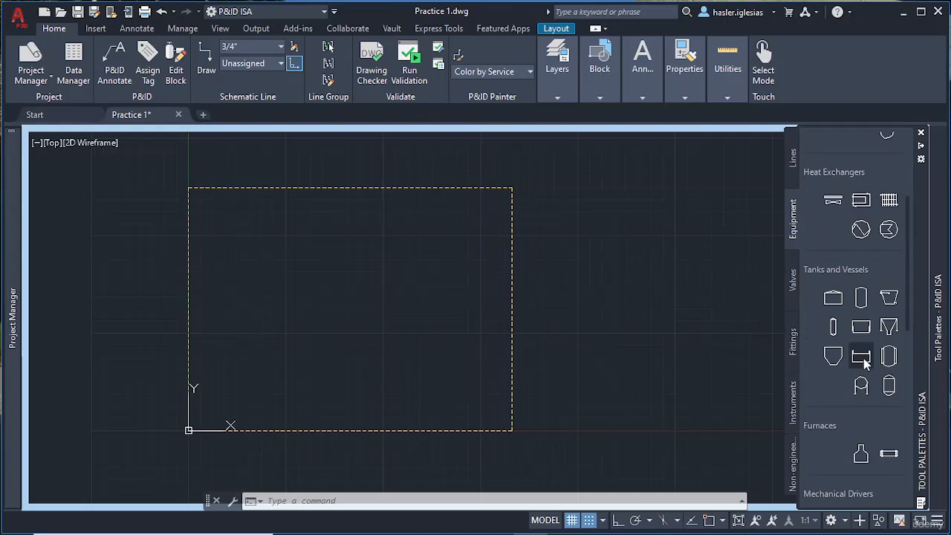
left_click(861, 298)
scroll(316, 341, "up", 4)
left_click(308, 410)
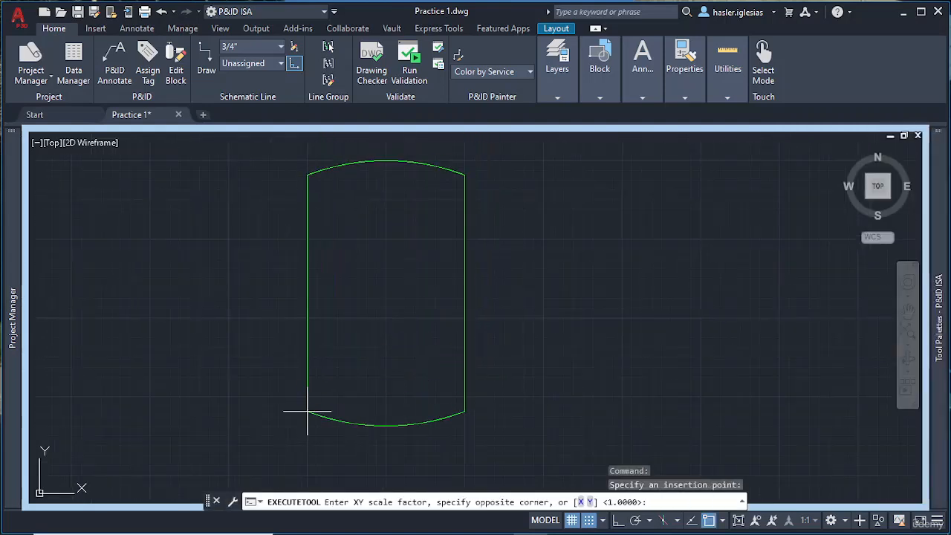
left_click(371, 334)
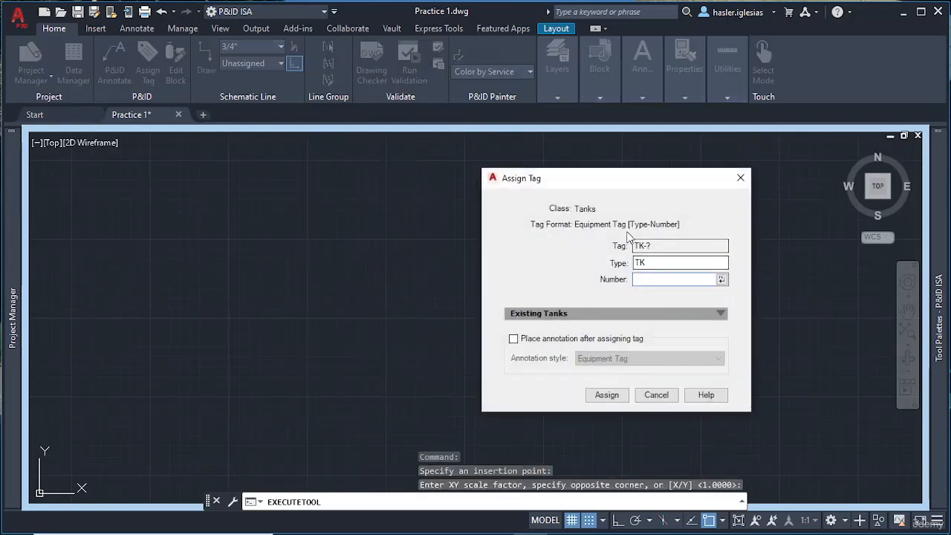
type("1")
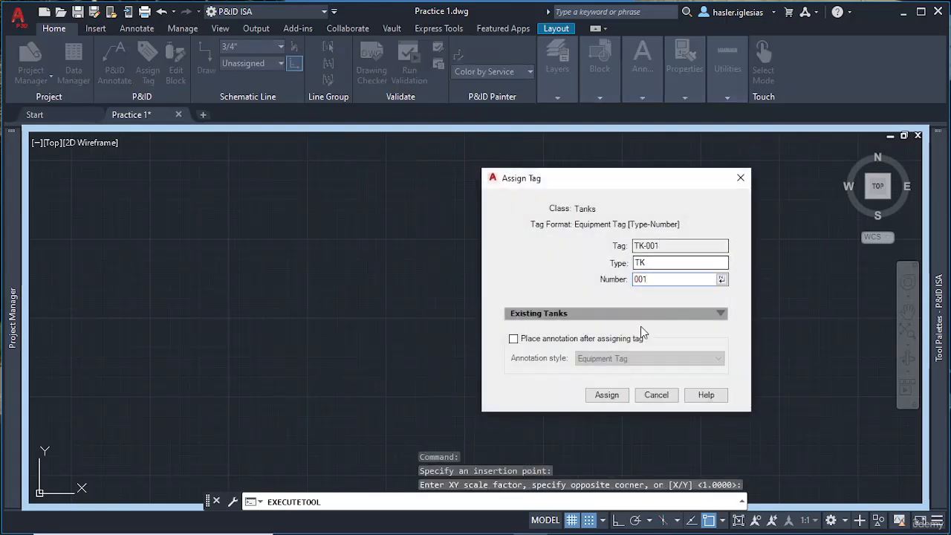
left_click(606, 394)
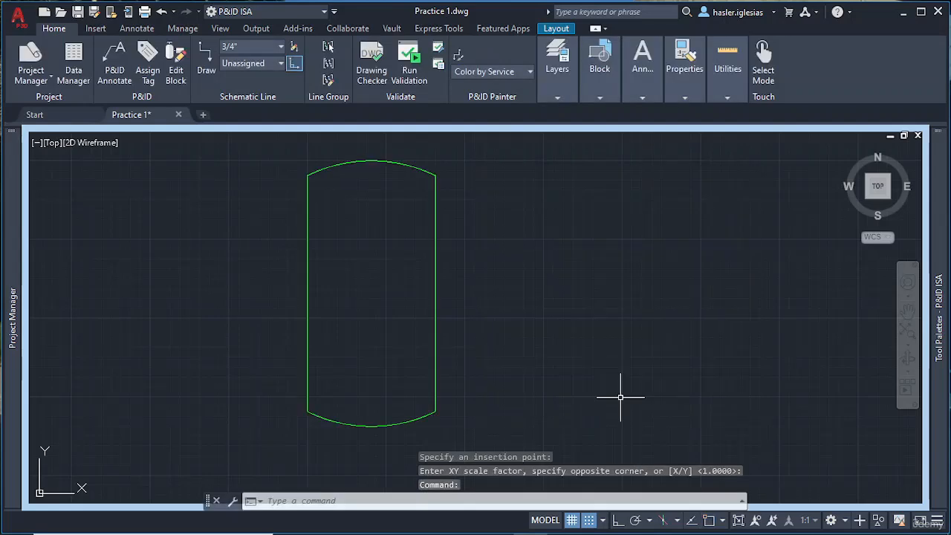
Check the tag information of the placed vessel and delete the vessel from the drawing.
left_click(436, 230)
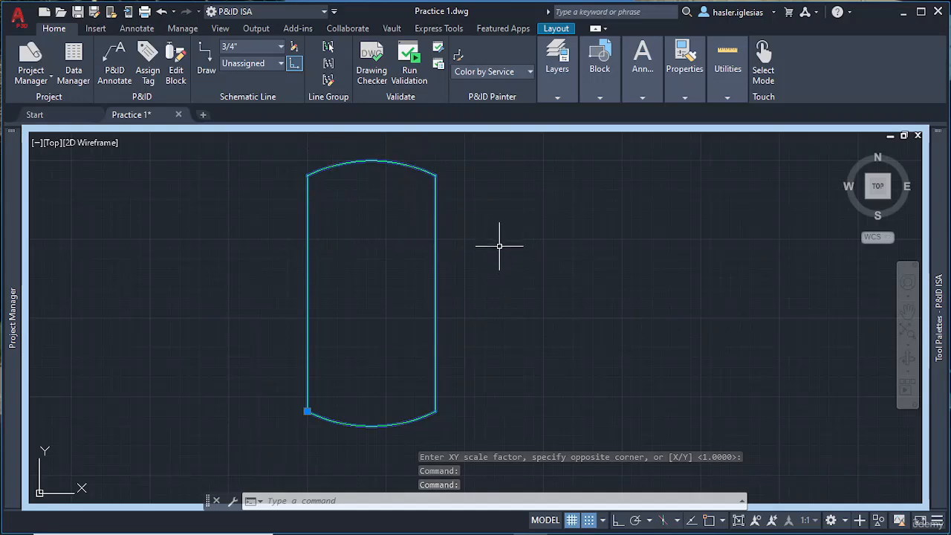
key("Escape")
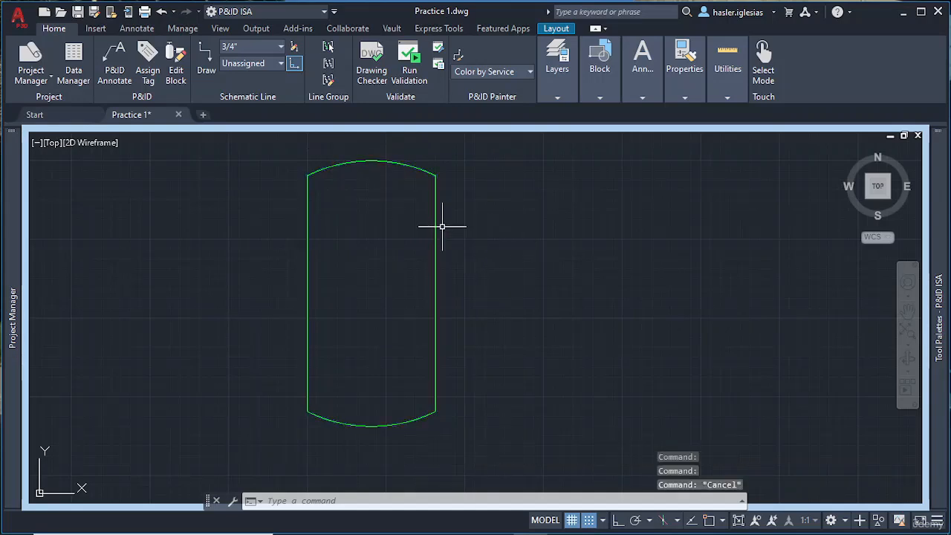
mouse_move(435, 215)
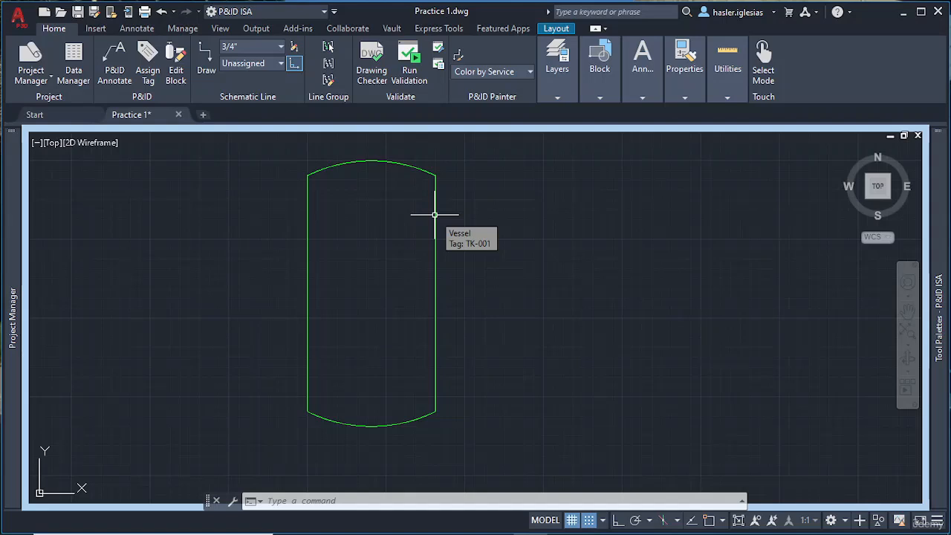
left_click(435, 214)
key("Delete")
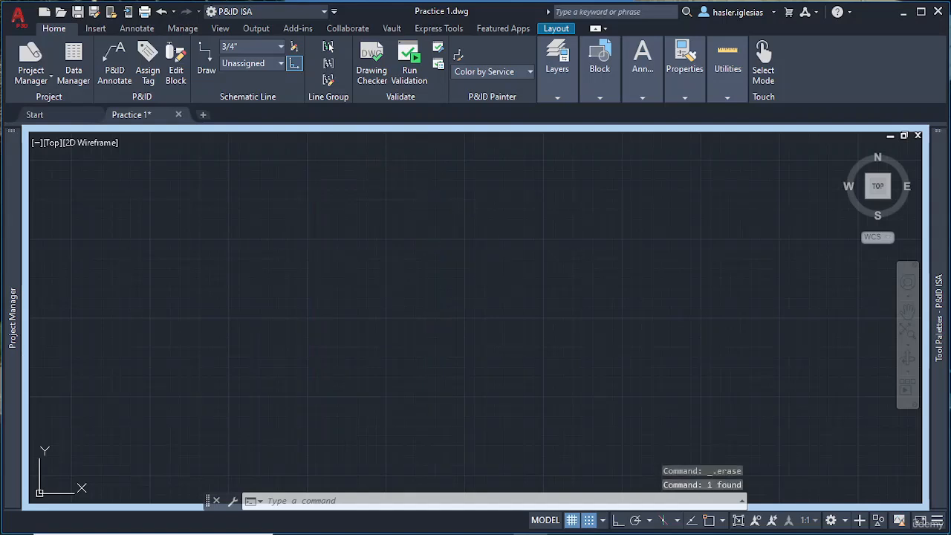
Browse the remaining equipment symbols and the valves, fittings, instruments and non-engineering palettes.
mouse_move(944, 266)
scroll(862, 366, "down", 3)
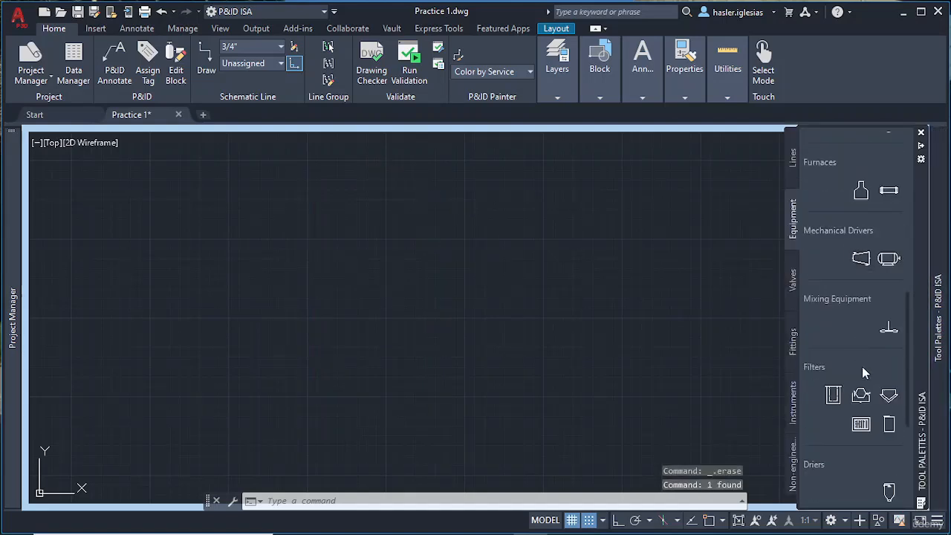
scroll(866, 372, "up", 3)
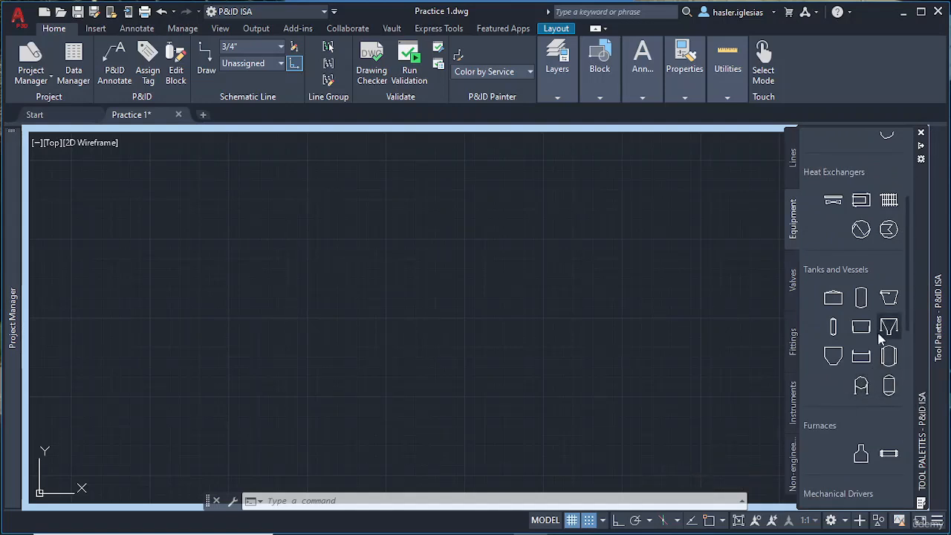
left_click(795, 278)
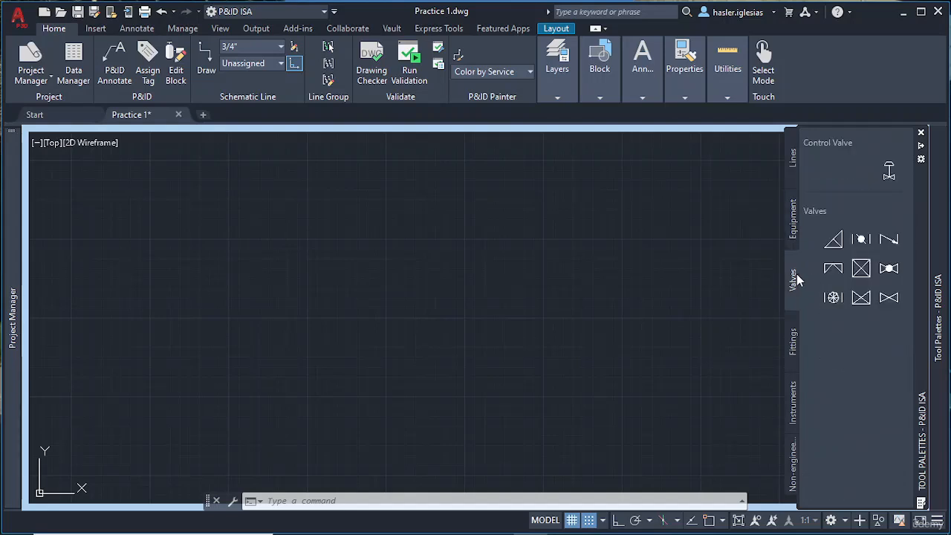
left_click(795, 338)
left_click(797, 400)
left_click(793, 459)
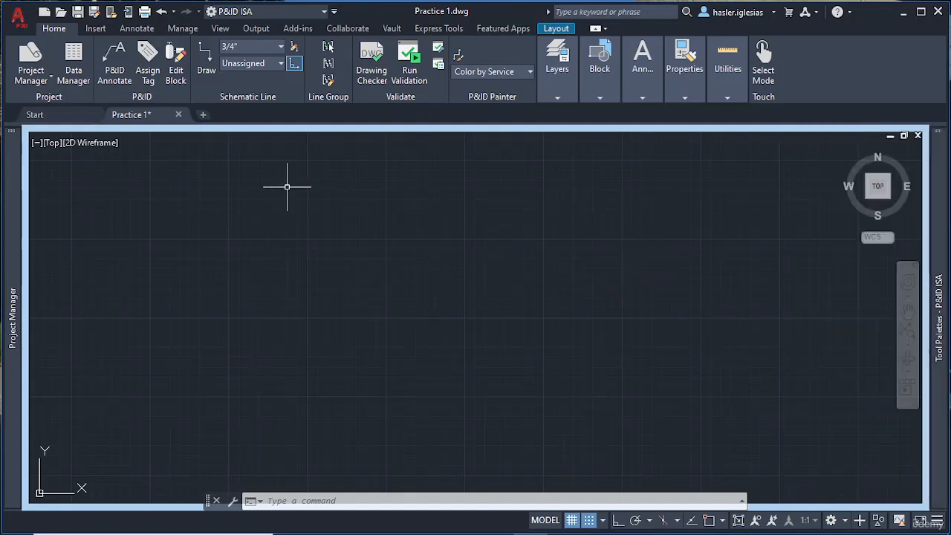
Call up the Project Manager, view the current drawing data in the Data Manager and close the Data Manager.
left_click(37, 56)
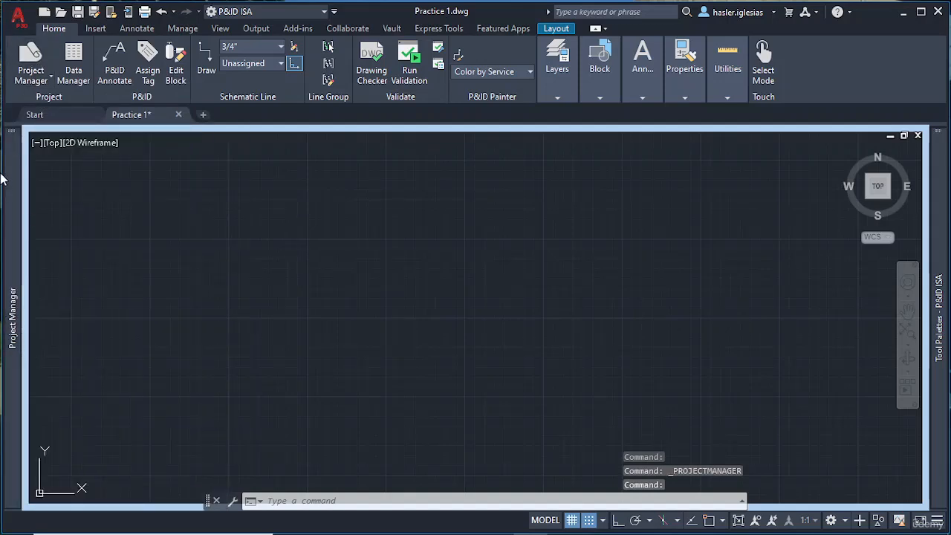
left_click(83, 64)
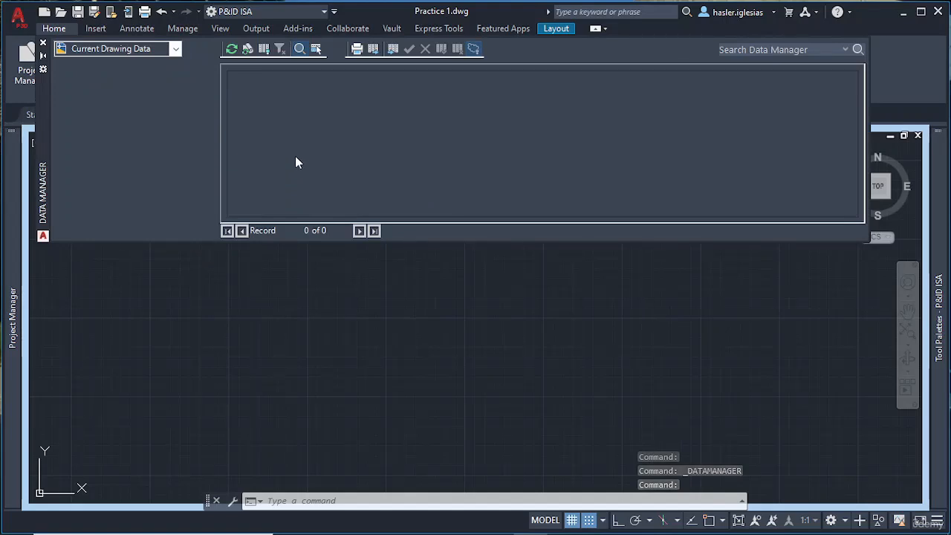
left_click(42, 42)
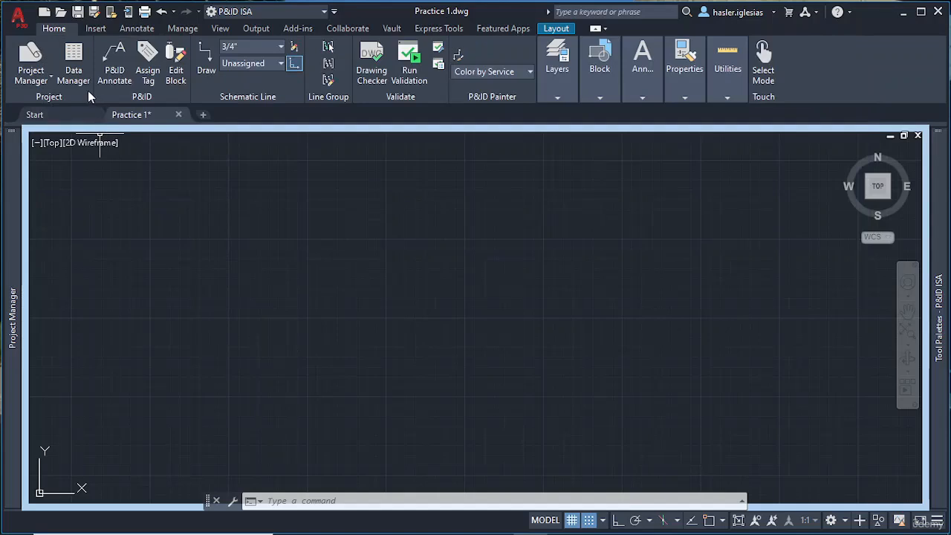
left_click(122, 75)
left_click(267, 282)
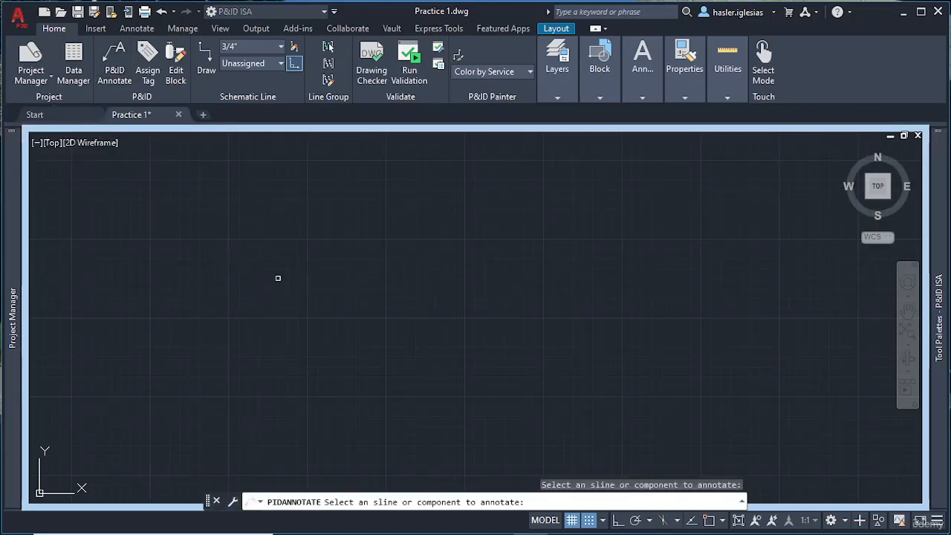
left_click(307, 263)
left_click(312, 238)
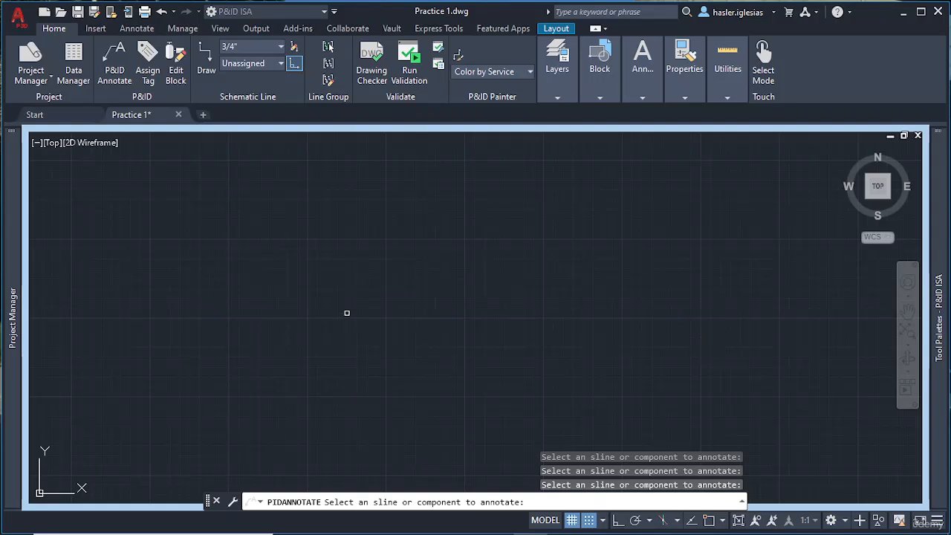
key("Escape")
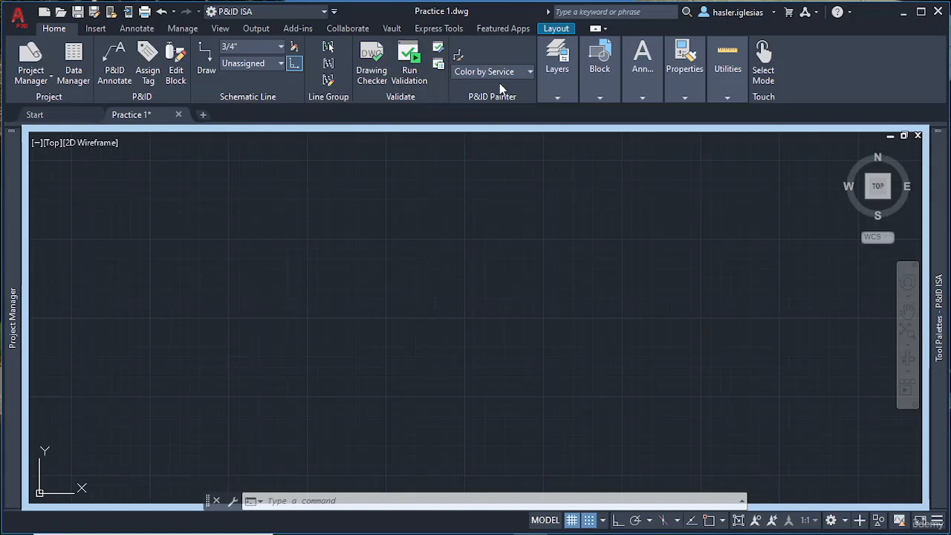
Look over the layer, block and property tools, the insert commands with their Set Location options, and the annotation tools.
mouse_move(562, 68)
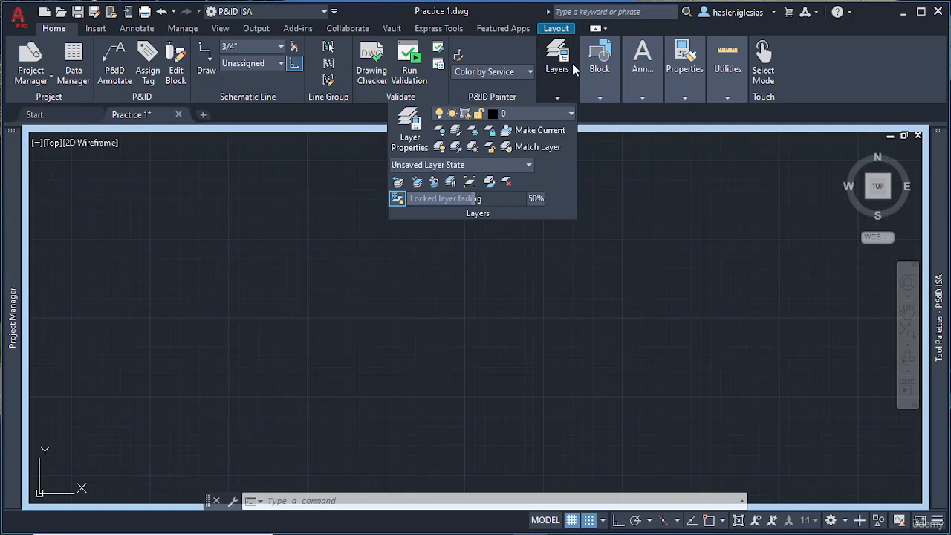
mouse_move(639, 82)
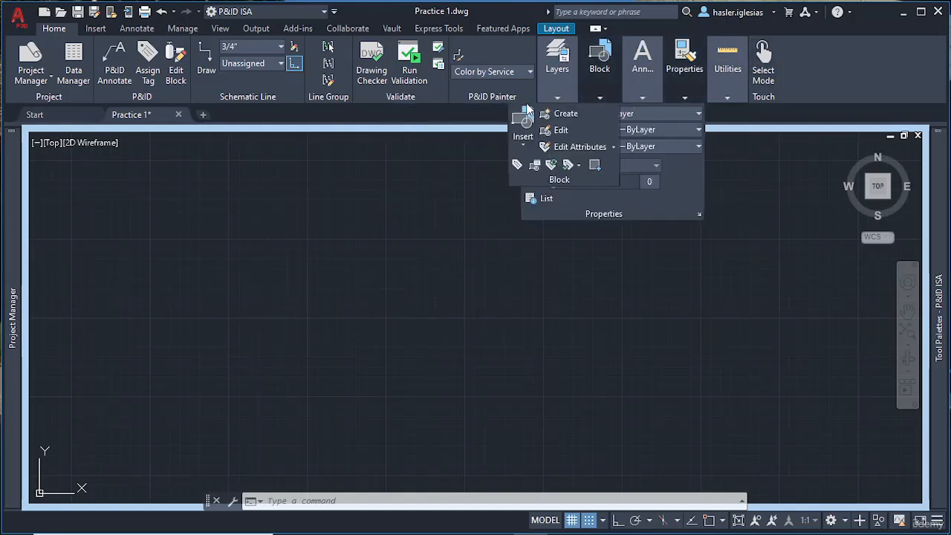
mouse_move(695, 69)
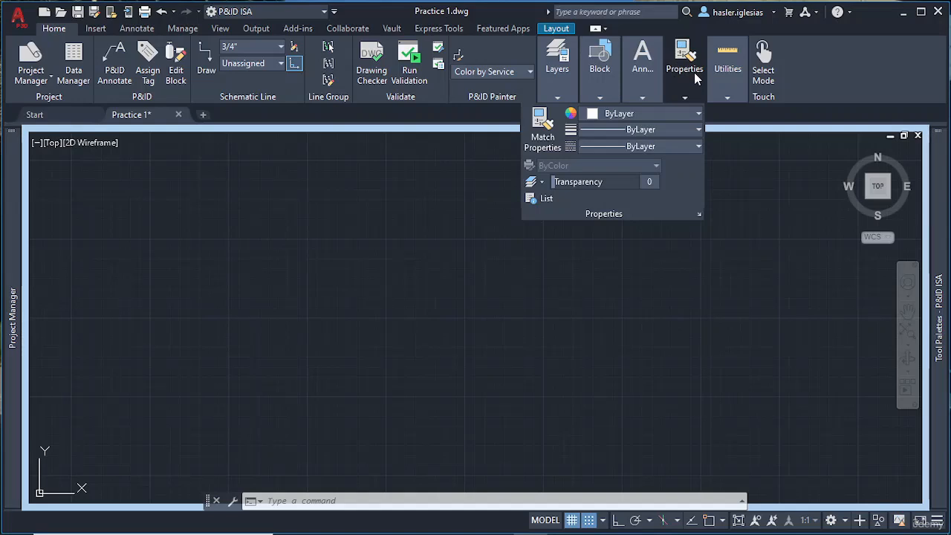
left_click(97, 30)
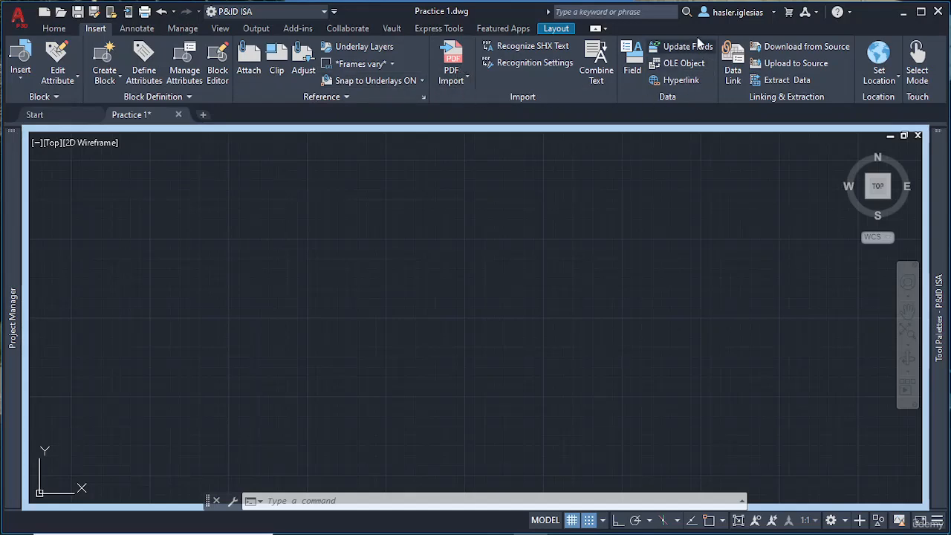
left_click(896, 81)
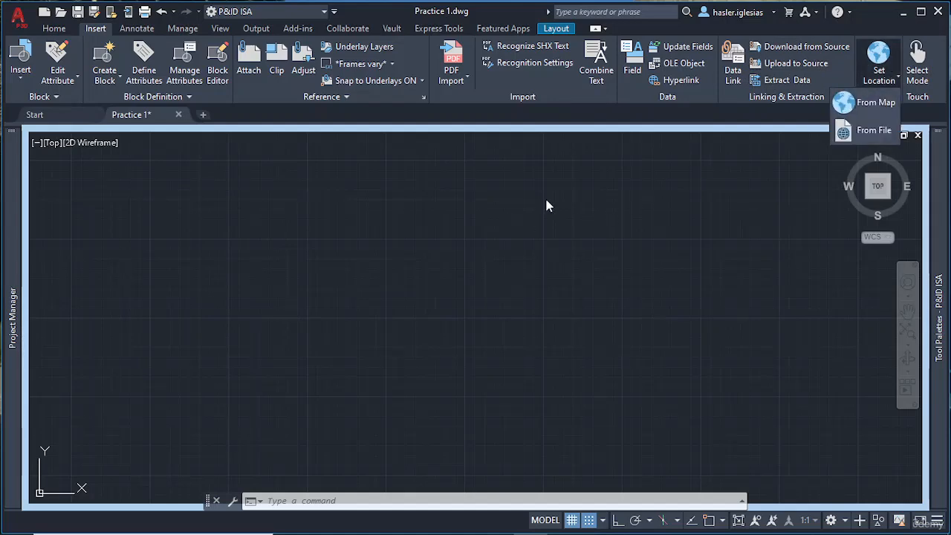
left_click(482, 197)
left_click(137, 29)
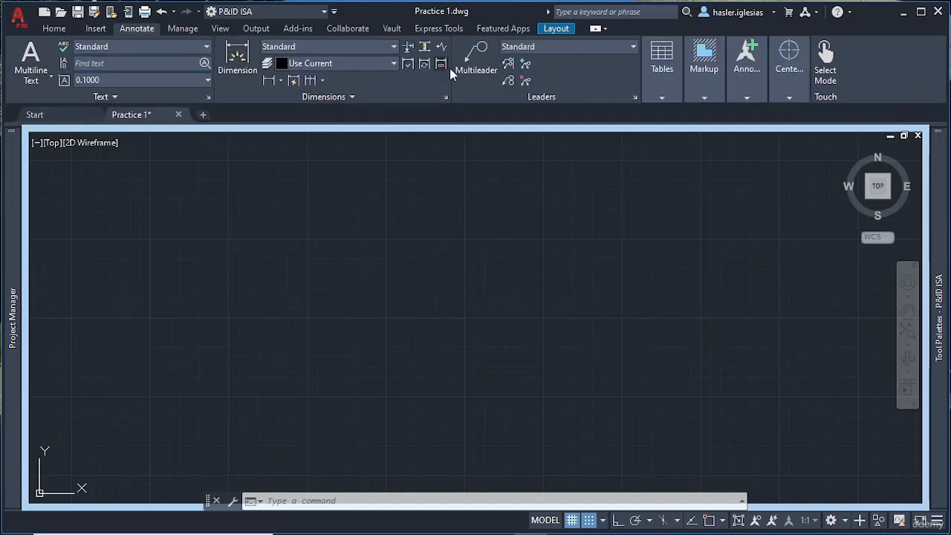
left_click(673, 74)
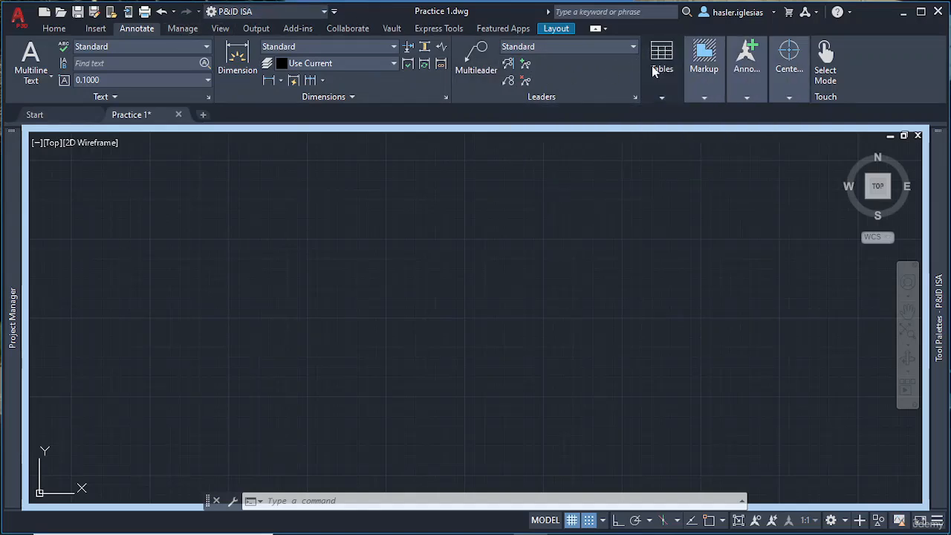
Review the management, view, output, add-in, collaboration, Vault, Express Tools, featured app and layout commands, and return to the P&ID drafting tools.
left_click(172, 30)
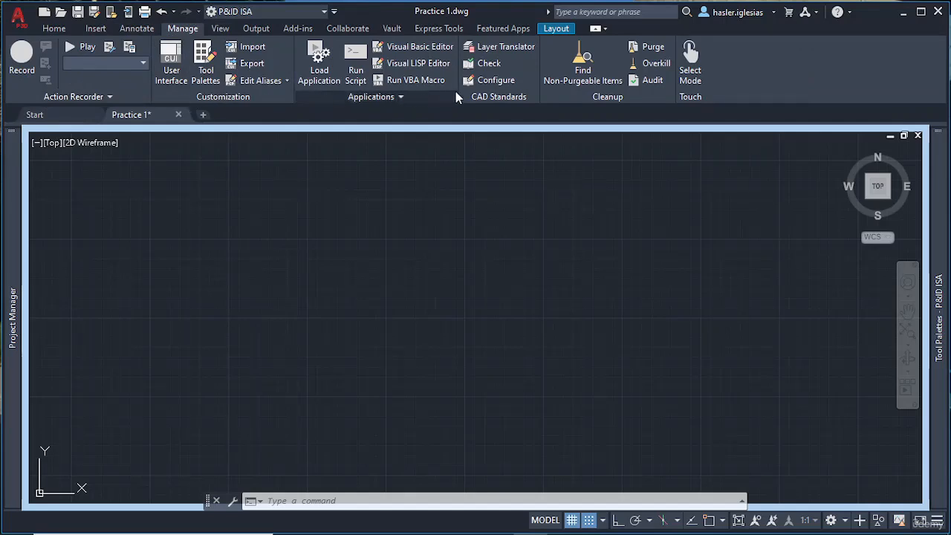
left_click(223, 29)
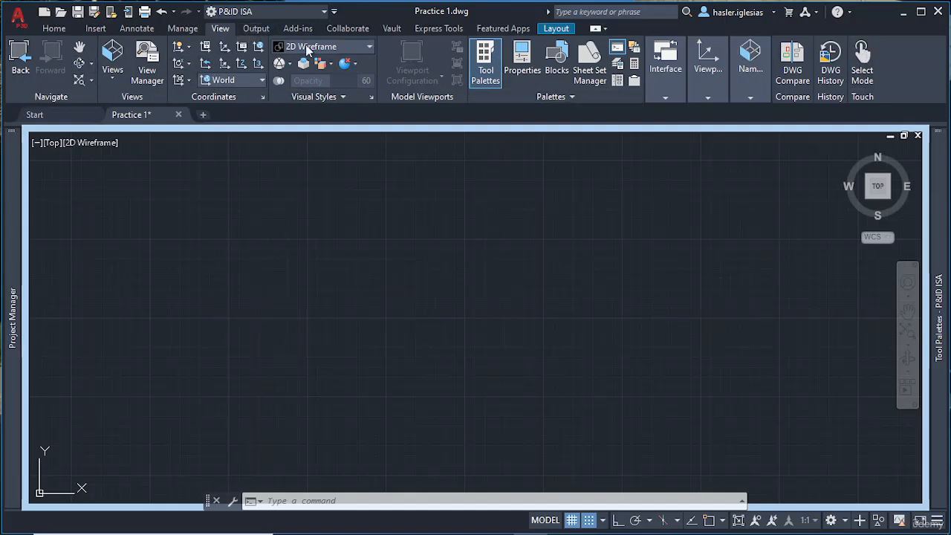
left_click(244, 30)
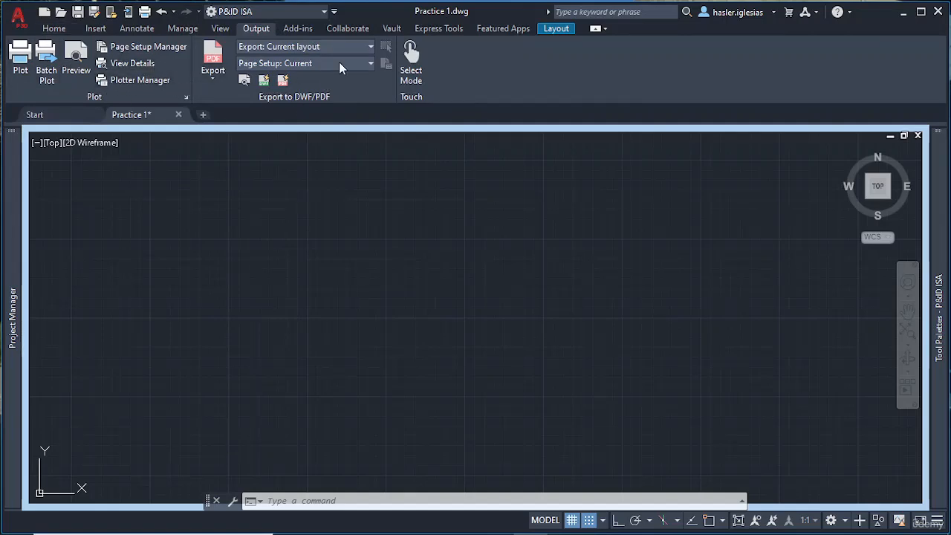
left_click(299, 29)
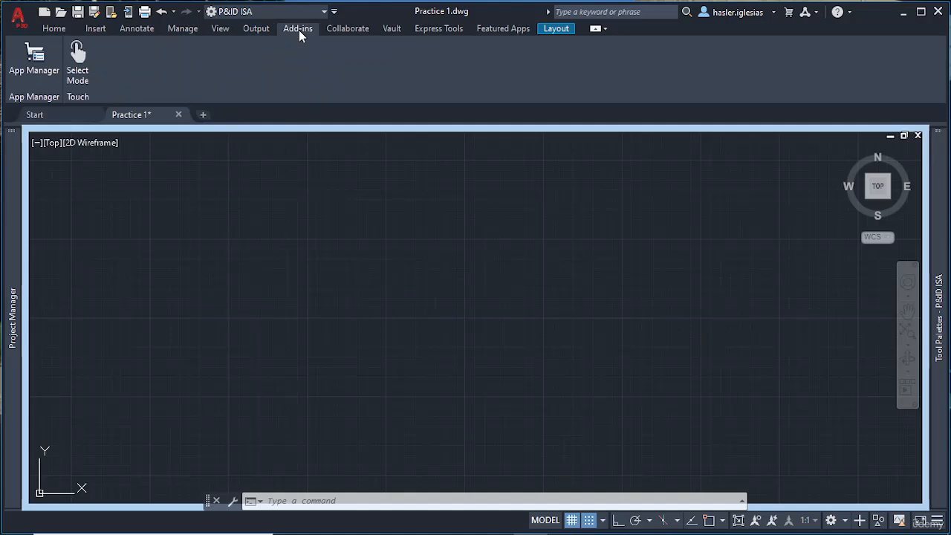
left_click(360, 32)
left_click(393, 29)
left_click(448, 30)
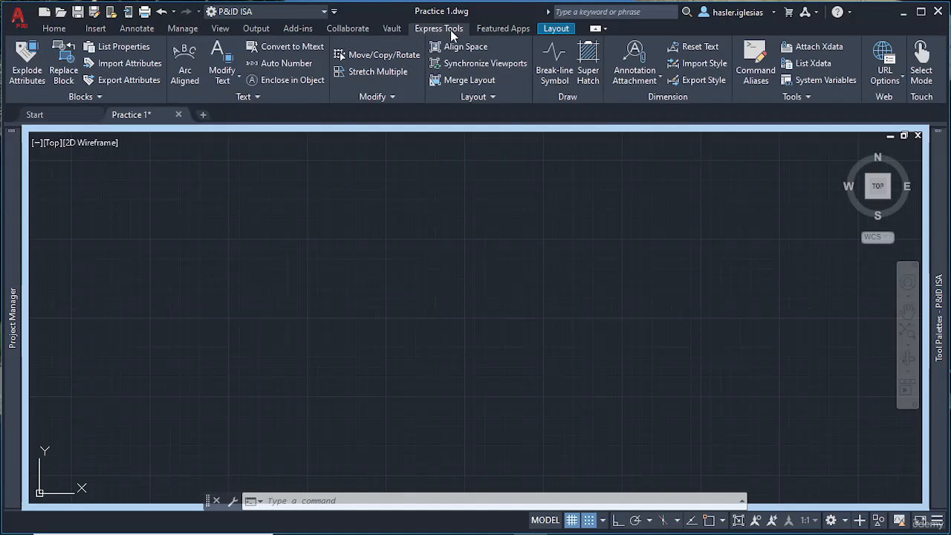
left_click(491, 29)
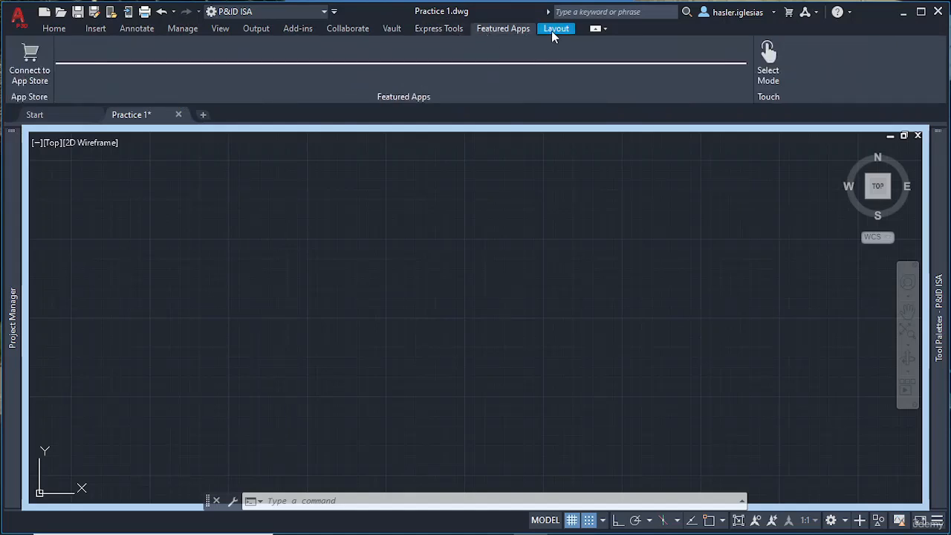
left_click(557, 29)
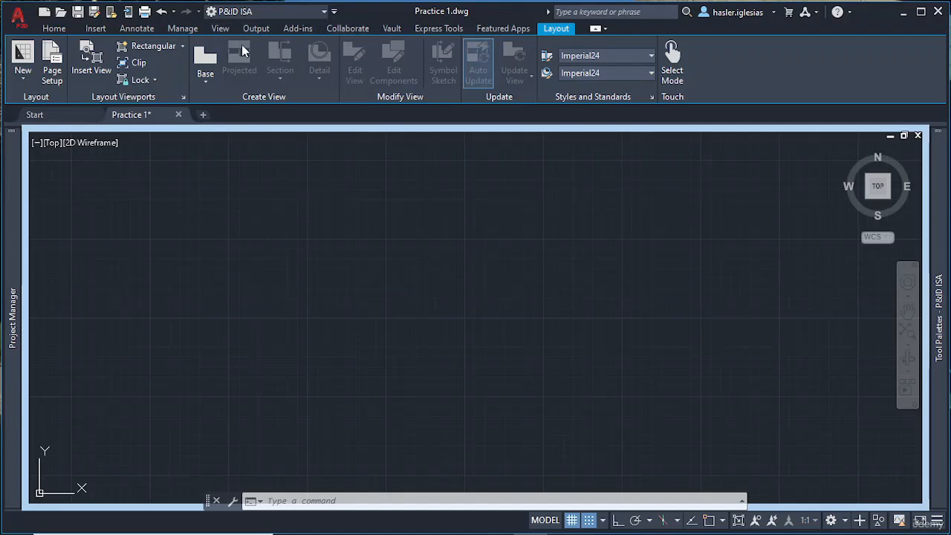
left_click(54, 28)
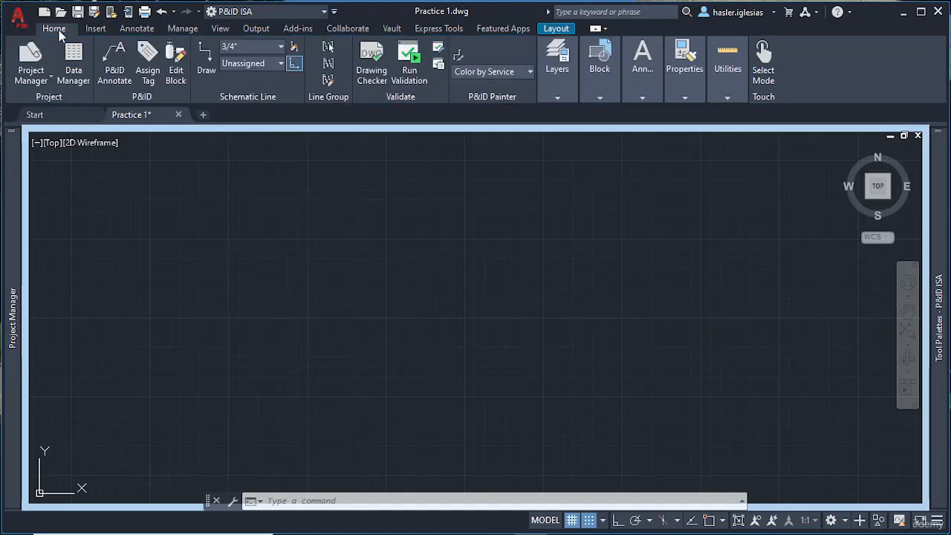